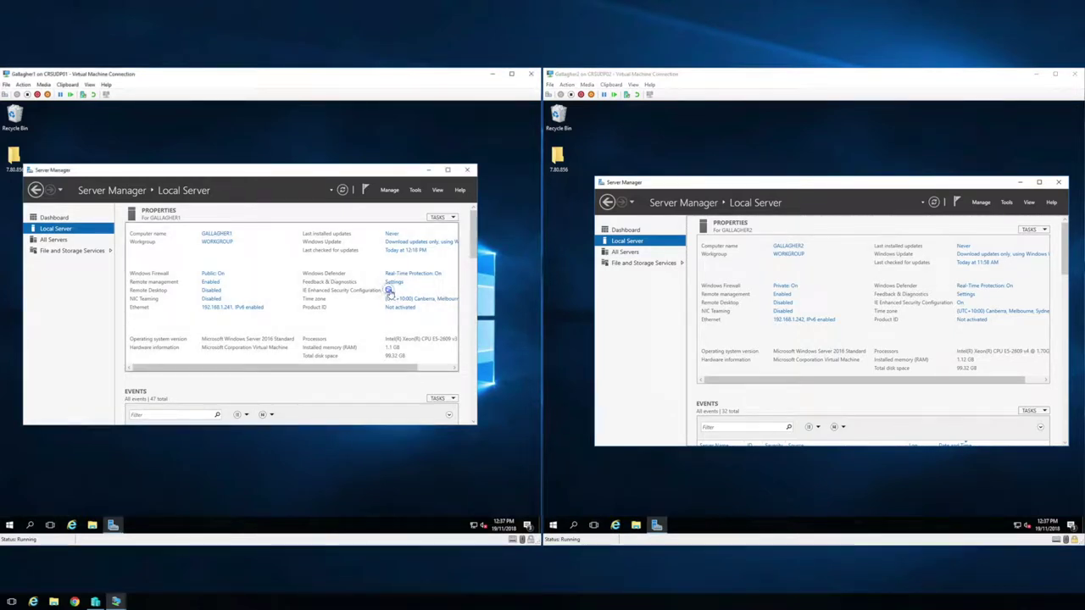
Turn off IE Enhanced Security Configuration for Administrators and Users on the first server.
{"action": "left_click", "coordinate": [388, 291]}
{"action": "left_click", "coordinate": [216, 301]}
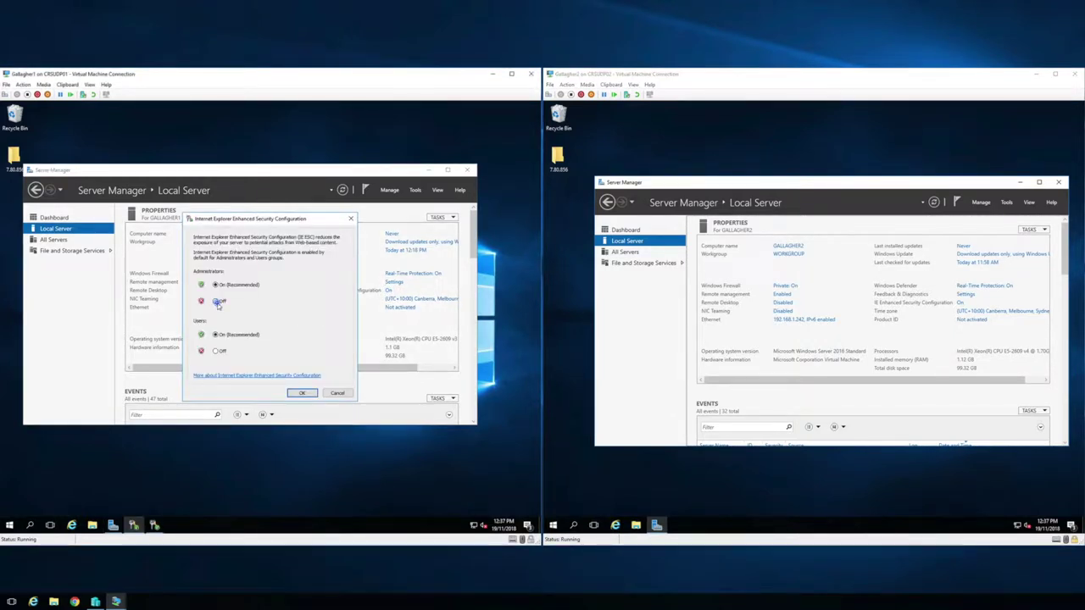
{"action": "left_click", "coordinate": [216, 351]}
Turn off IE Enhanced Security for Administrators and Users on the second server and confirm.
{"action": "left_click", "coordinate": [960, 302]}
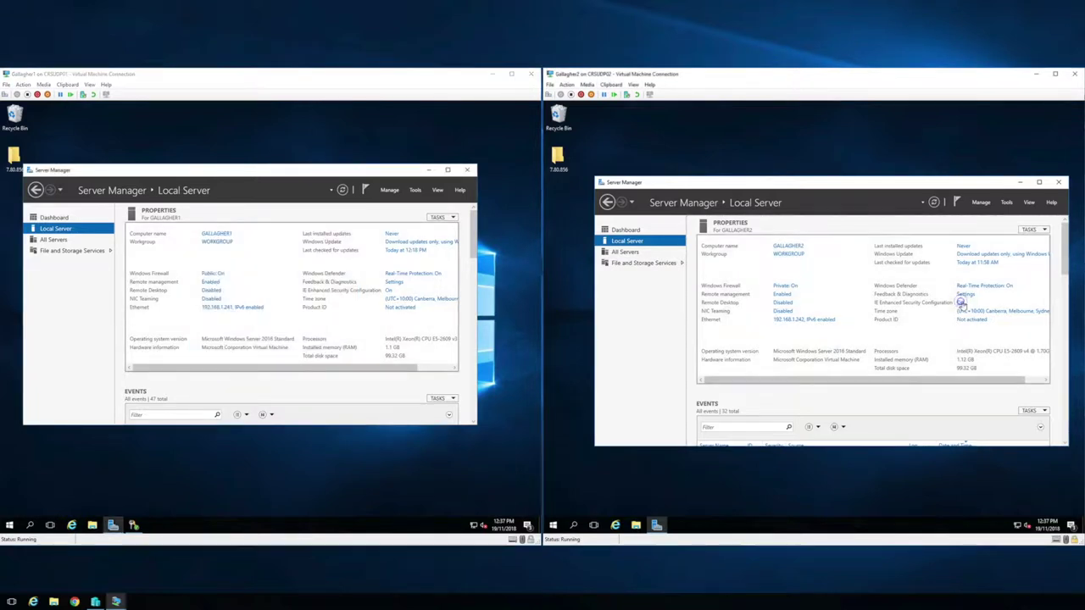
{"action": "left_click", "coordinate": [761, 301]}
{"action": "left_click", "coordinate": [760, 351]}
{"action": "left_click", "coordinate": [848, 395]}
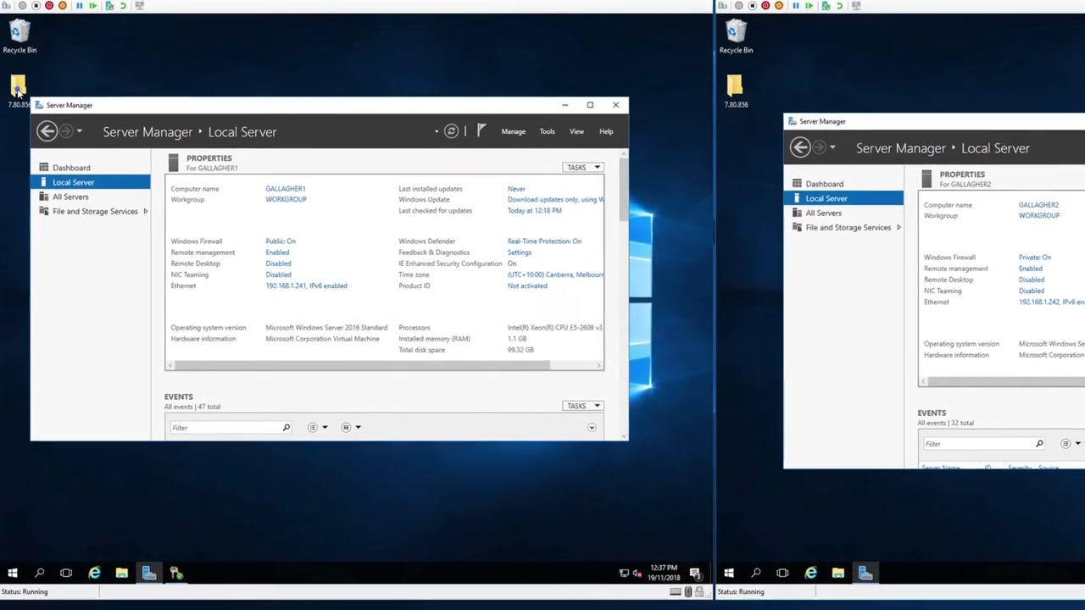
Launch Setup from the 7.80.856 folder, accept the licence, keep firewall defaults, and choose Server Components.
{"action": "double_click", "coordinate": [17, 88]}
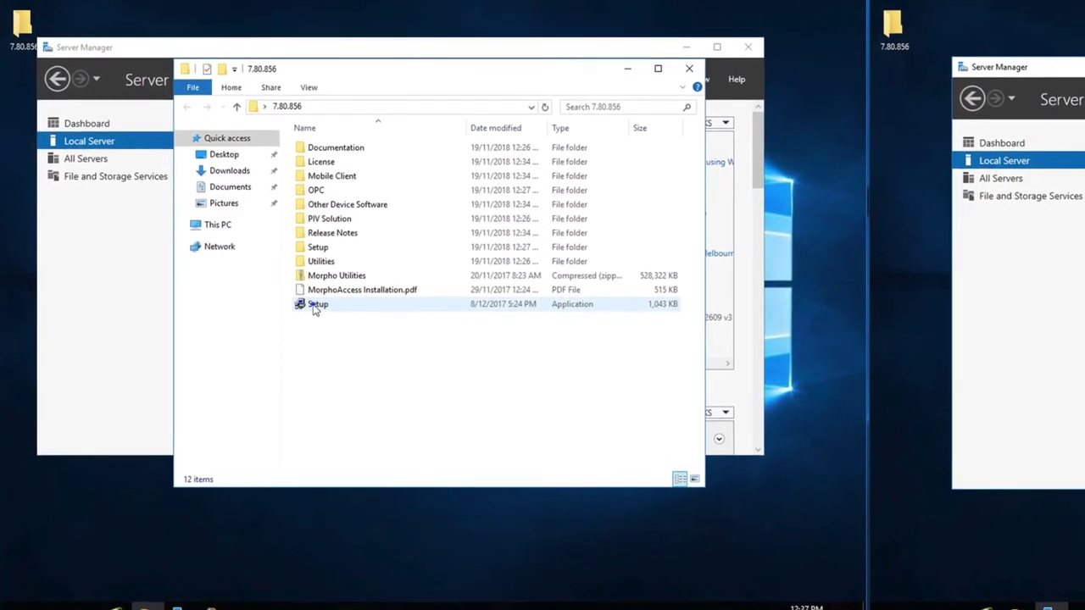
{"action": "double_click", "coordinate": [316, 305]}
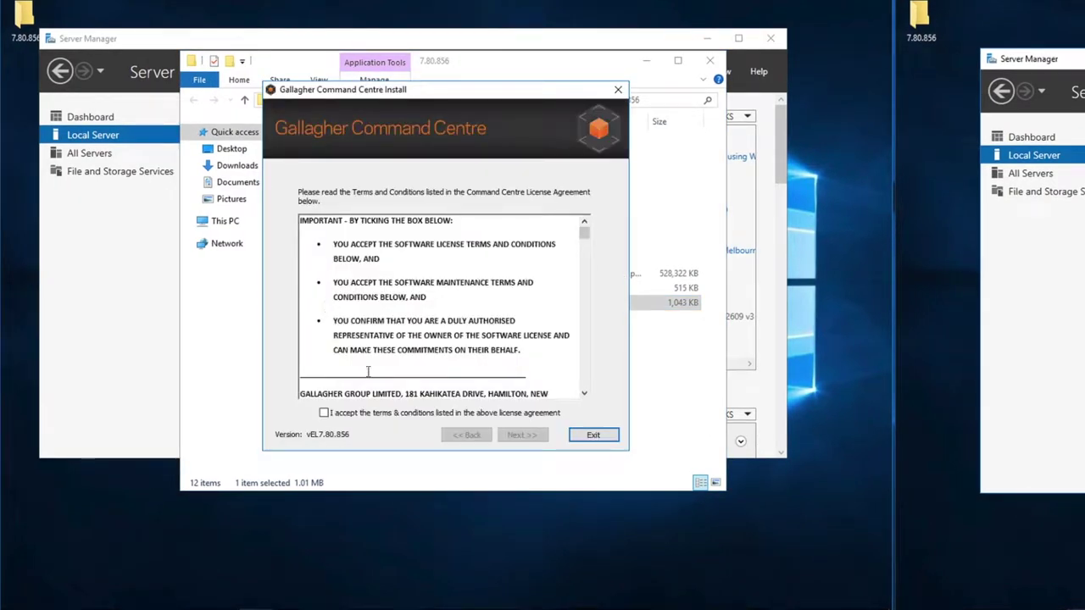
{"action": "left_click", "coordinate": [323, 413]}
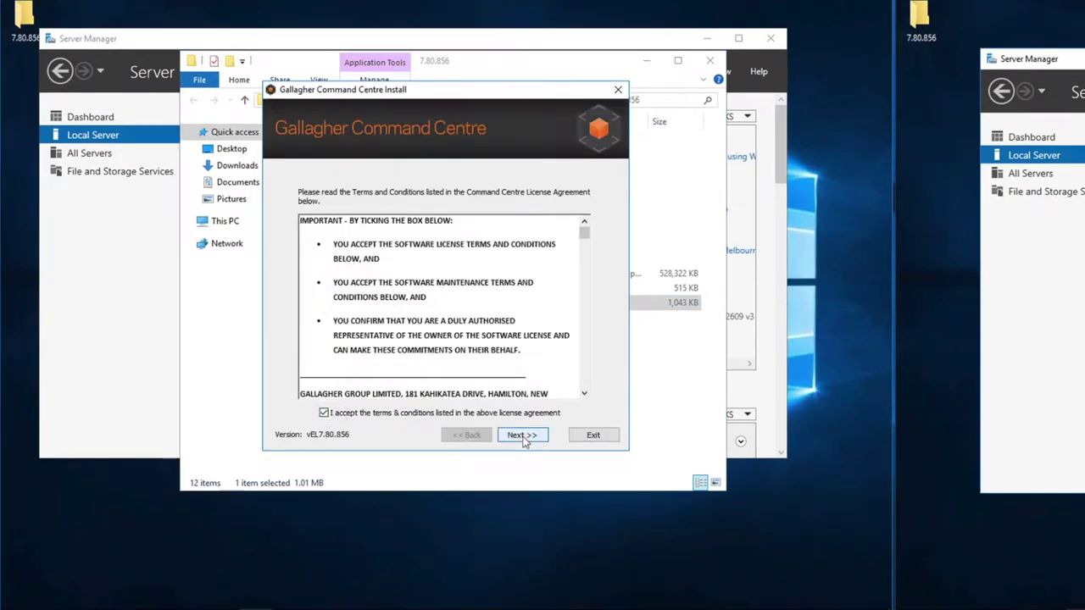
{"action": "left_click", "coordinate": [524, 437]}
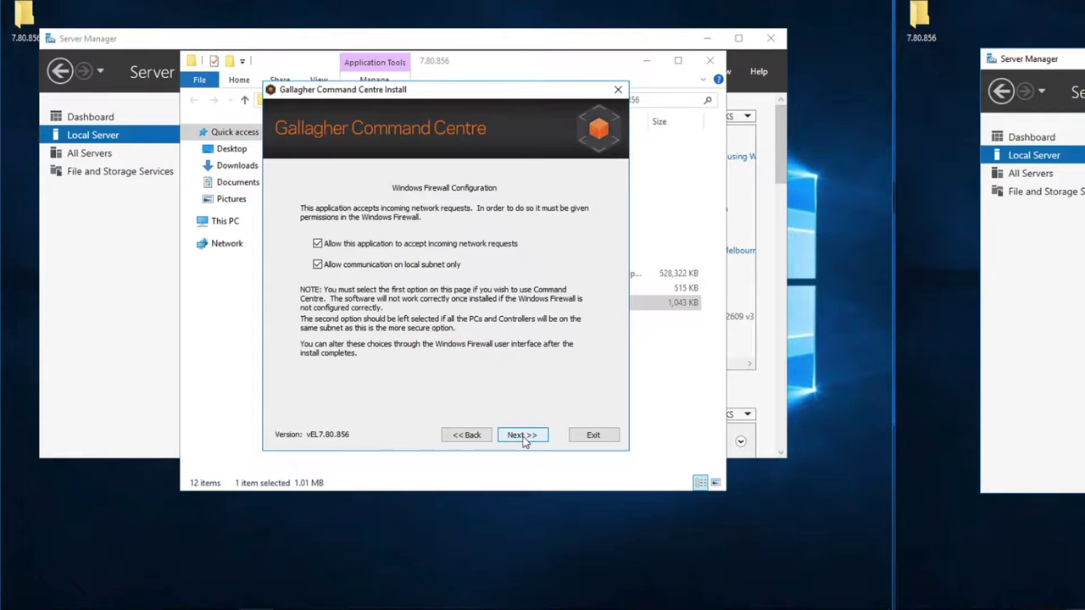
{"action": "left_click", "coordinate": [521, 436]}
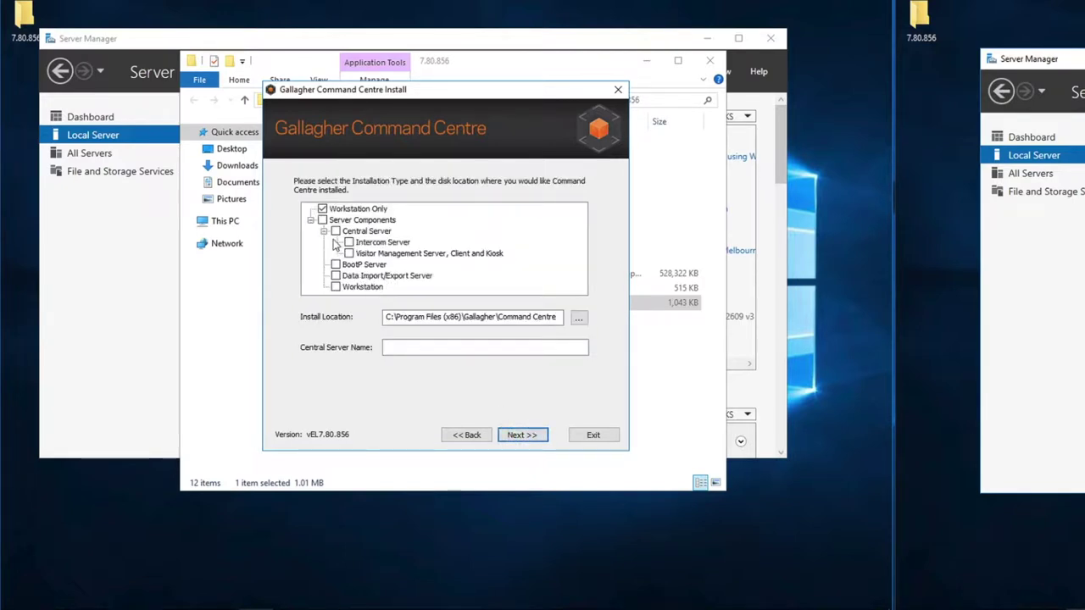
{"action": "left_click", "coordinate": [322, 220]}
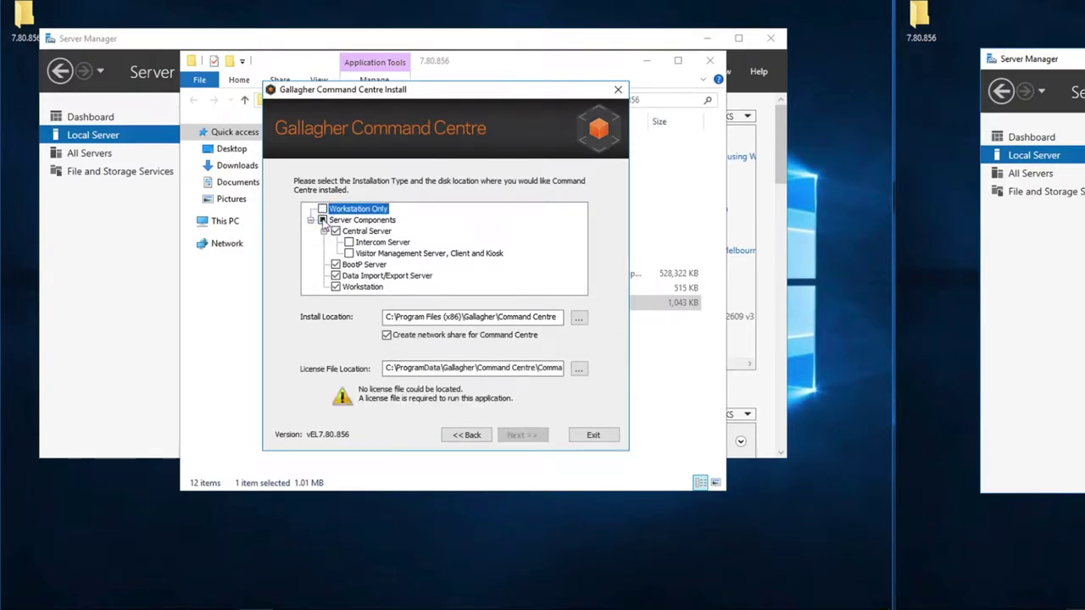
Change the install location's drive letter to E.
{"action": "left_click", "coordinate": [388, 318]}
{"action": "left_click_drag", "start_coordinate": [386, 317], "coordinate": [394, 316]}
{"action": "type", "text": "E"}
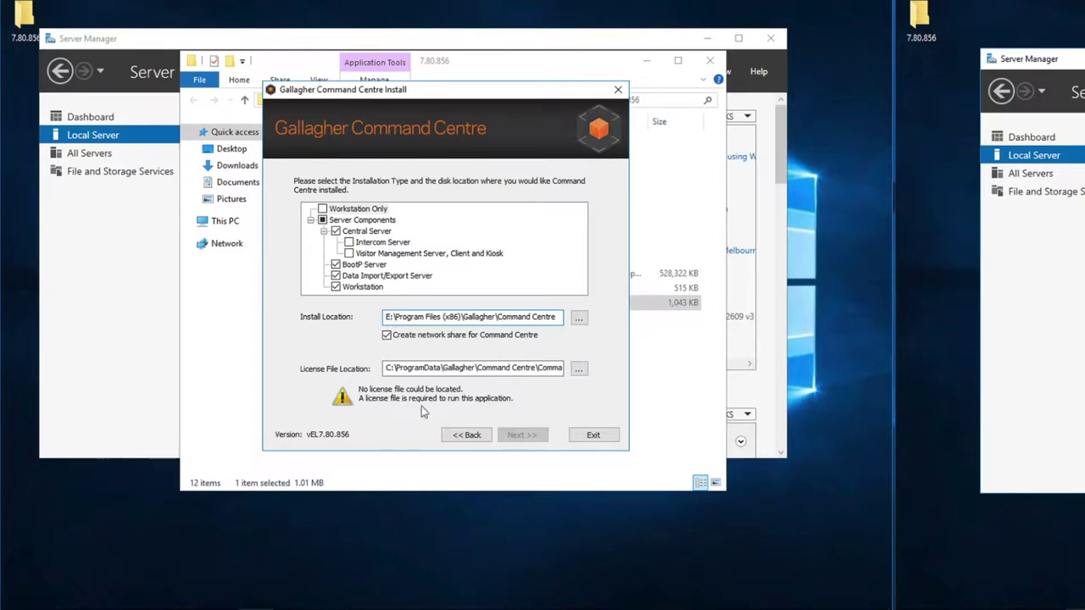
Select the License\CommandCentre[1].lic site licence file and keep installing a new SQL Server instance.
{"action": "left_click", "coordinate": [579, 369]}
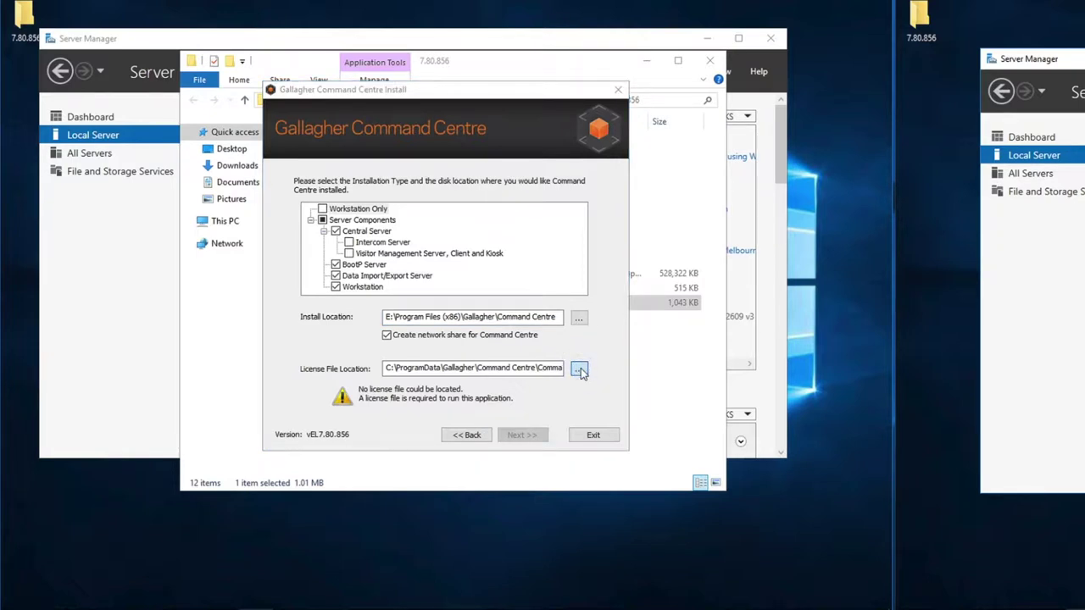
{"action": "left_click", "coordinate": [423, 197]}
{"action": "double_click", "coordinate": [423, 197]}
{"action": "double_click", "coordinate": [414, 210]}
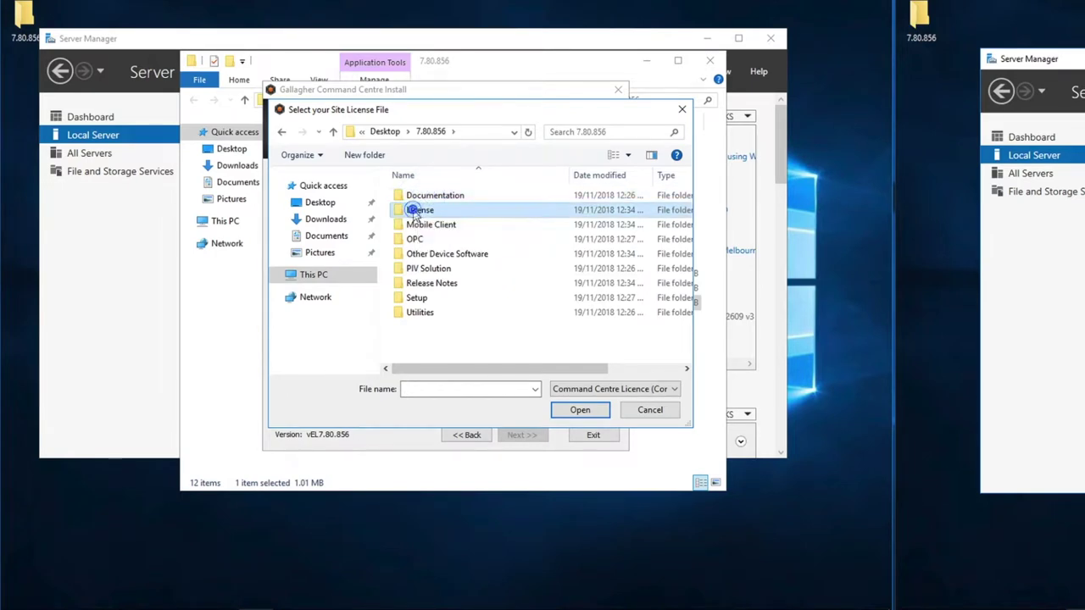
{"action": "double_click", "coordinate": [424, 196]}
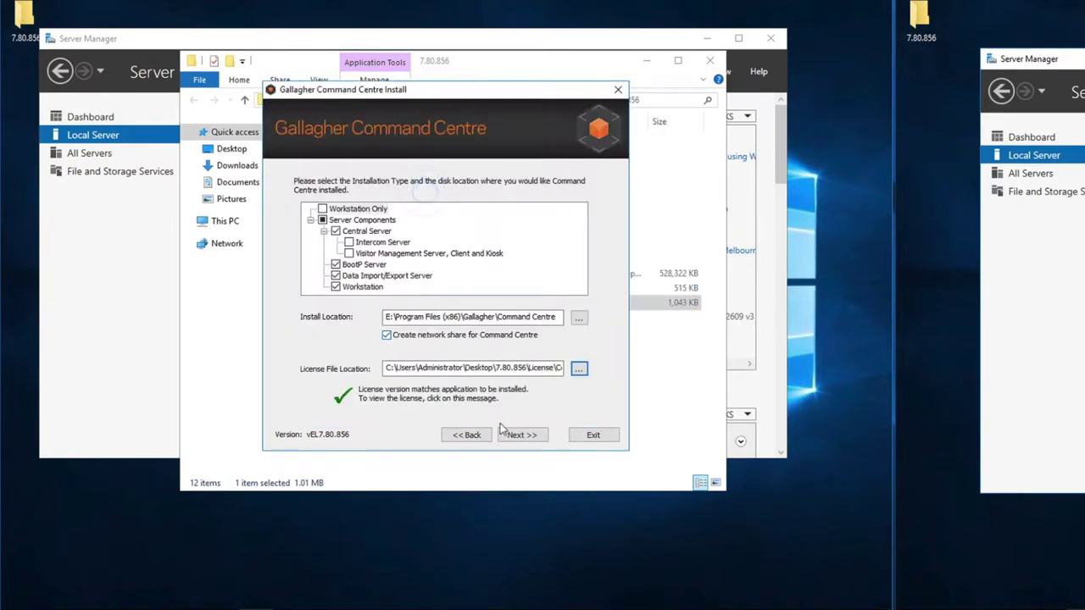
{"action": "left_click", "coordinate": [522, 434]}
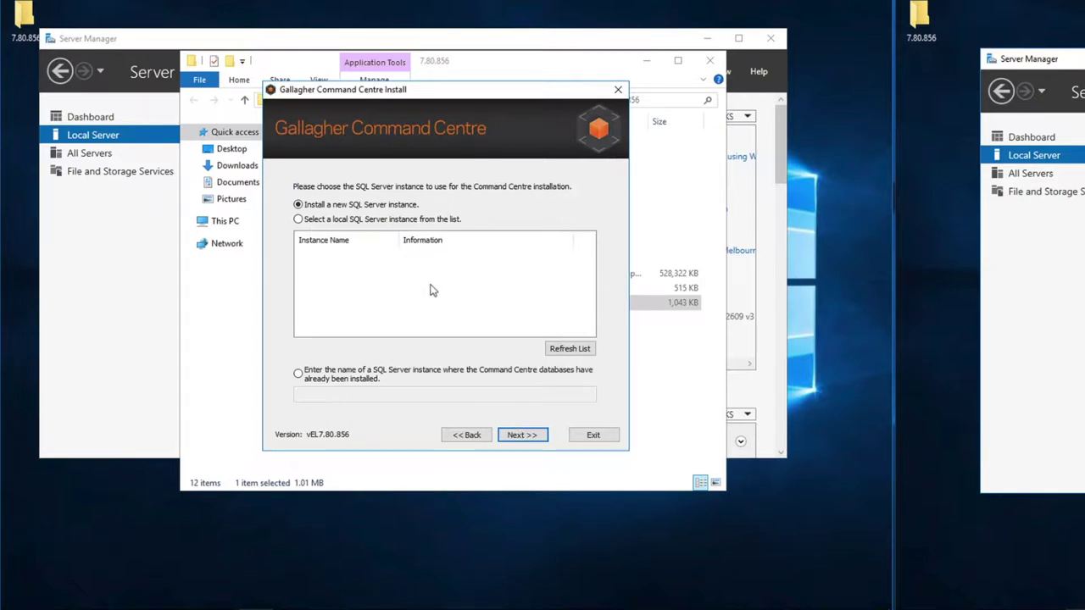
{"action": "left_click", "coordinate": [525, 435]}
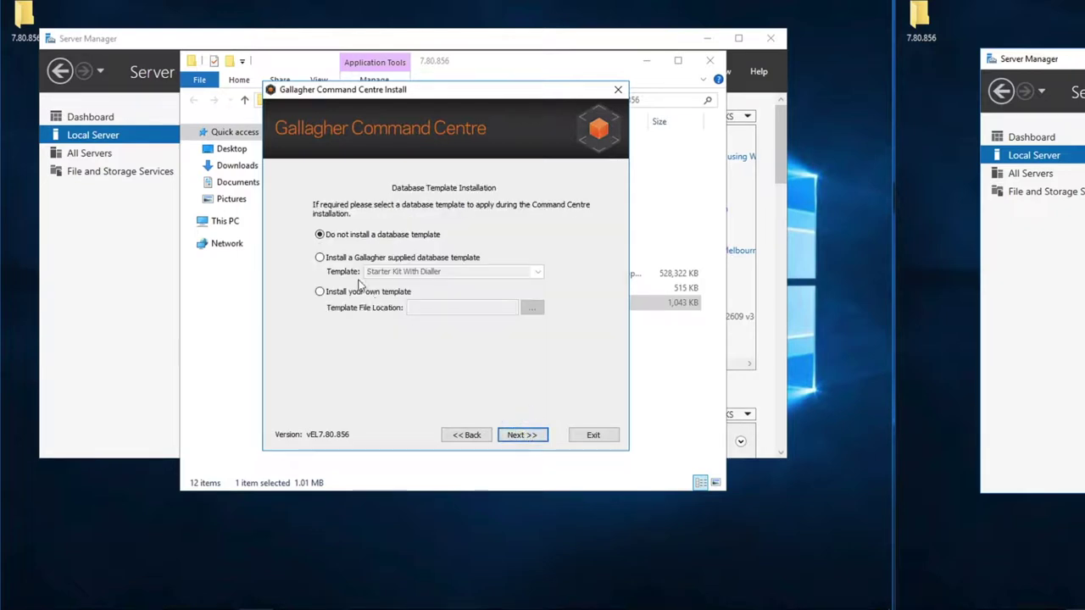
Use the Starter Kit With Dialler database template, keep the Network Service account, and export the recovery code.
{"action": "left_click", "coordinate": [319, 258]}
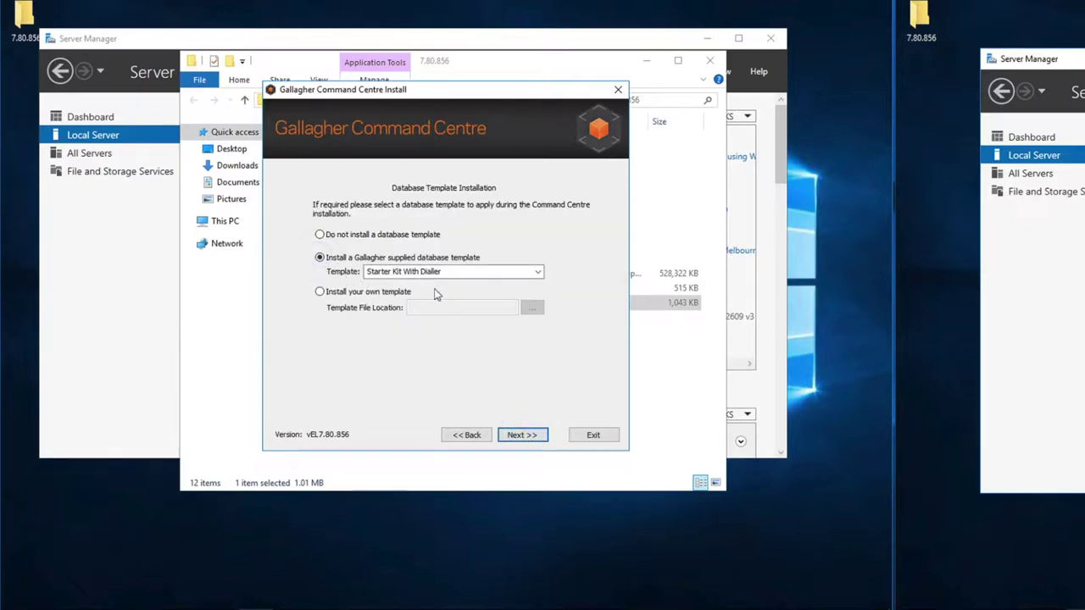
{"action": "left_click", "coordinate": [522, 437]}
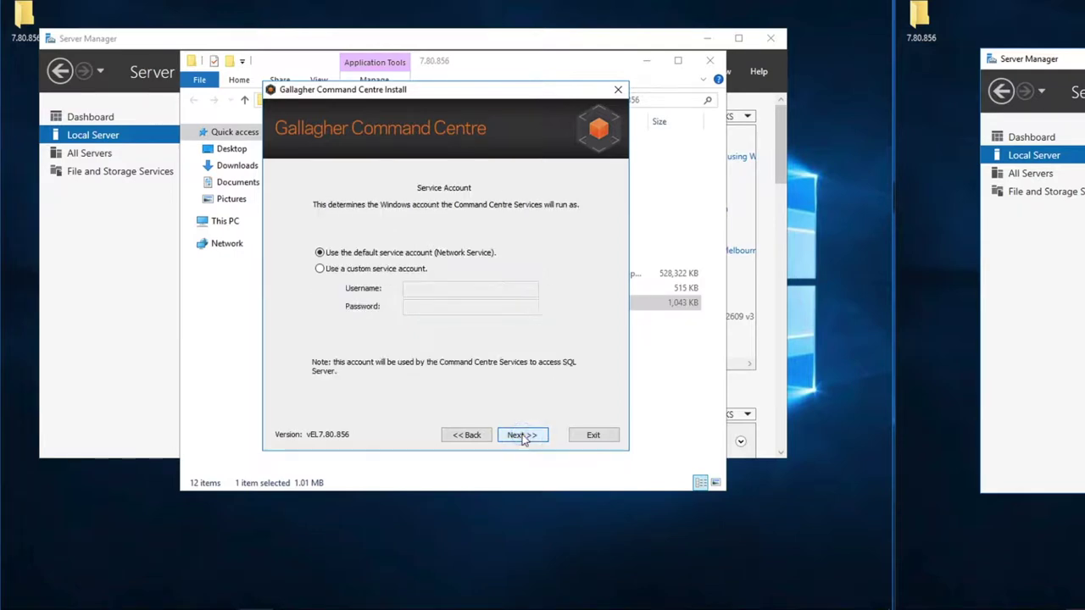
{"action": "left_click", "coordinate": [522, 437]}
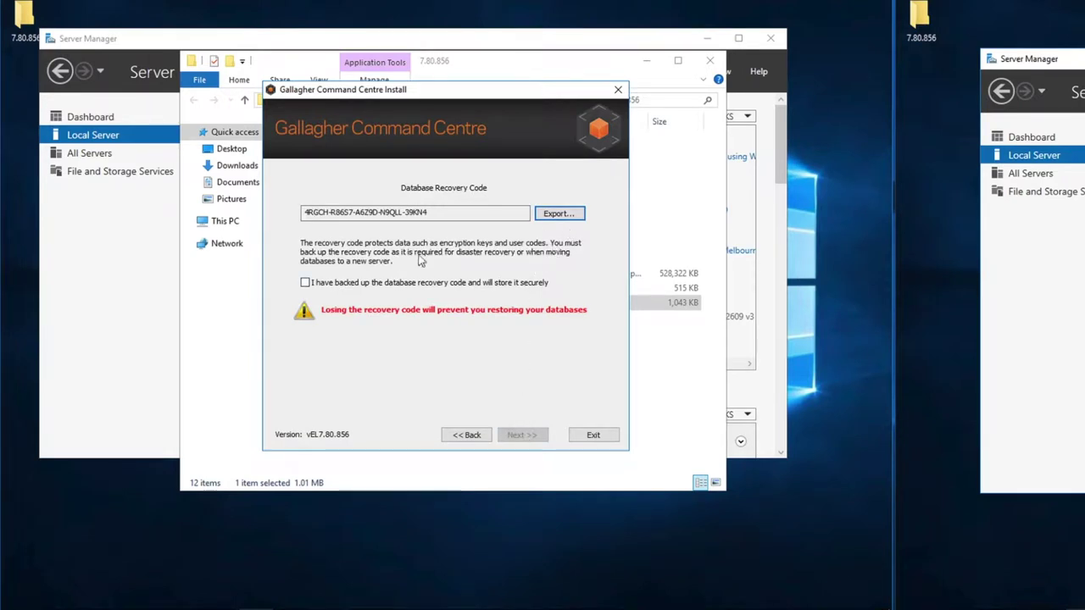
{"action": "left_click", "coordinate": [559, 215]}
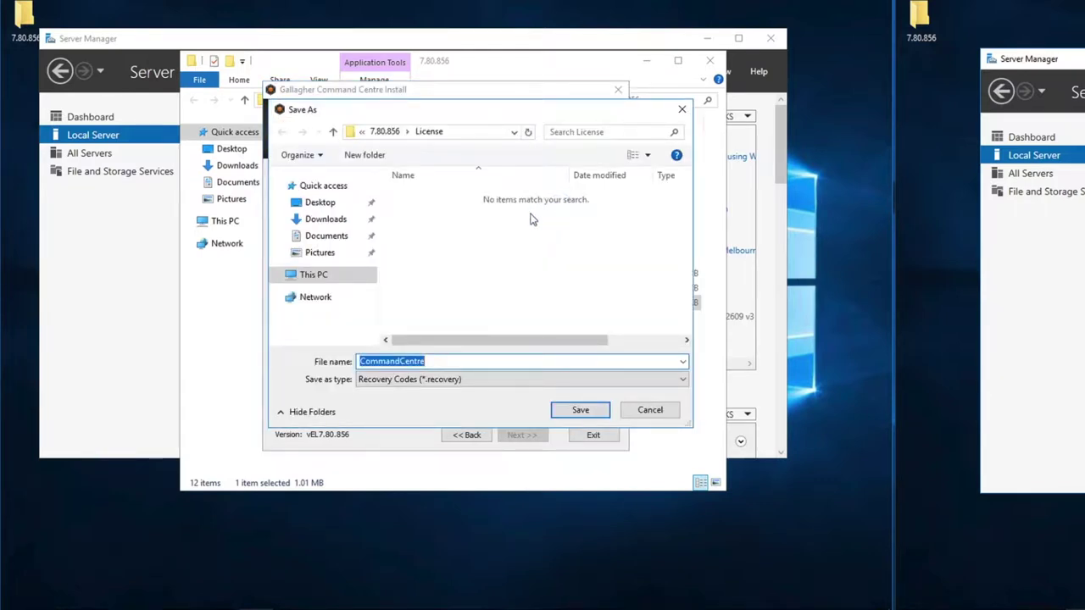
Save the CommandCentre recovery code into a new backups folder on Gallagher (E:) and acknowledge it.
{"action": "left_click", "coordinate": [319, 282]}
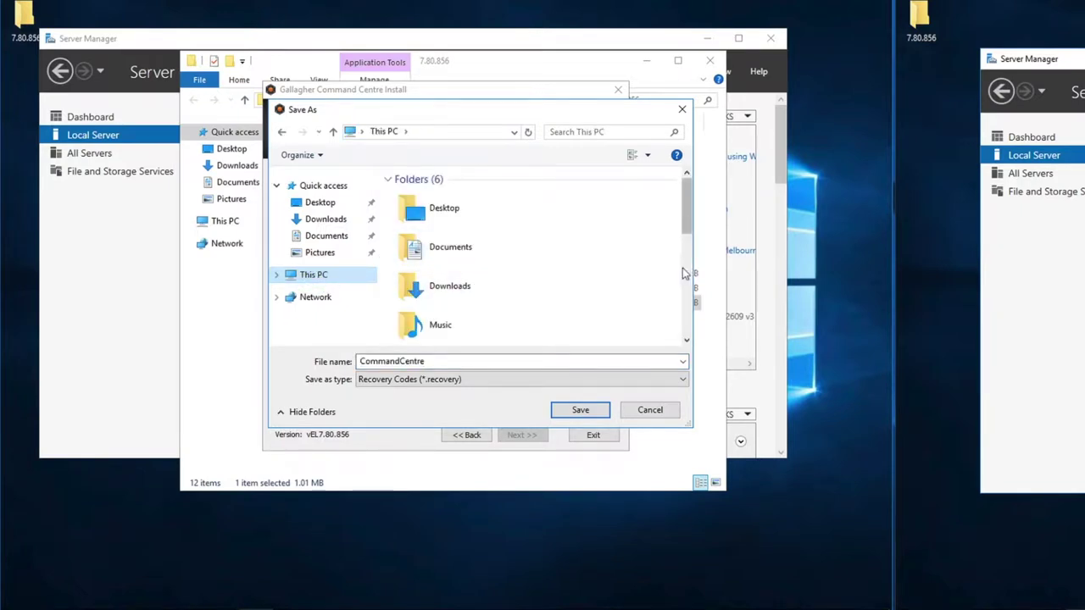
{"action": "scroll", "coordinate": [685, 273], "scroll_direction": "down", "scroll_amount": 3}
{"action": "scroll", "coordinate": [683, 279], "scroll_direction": "down", "scroll_amount": 1}
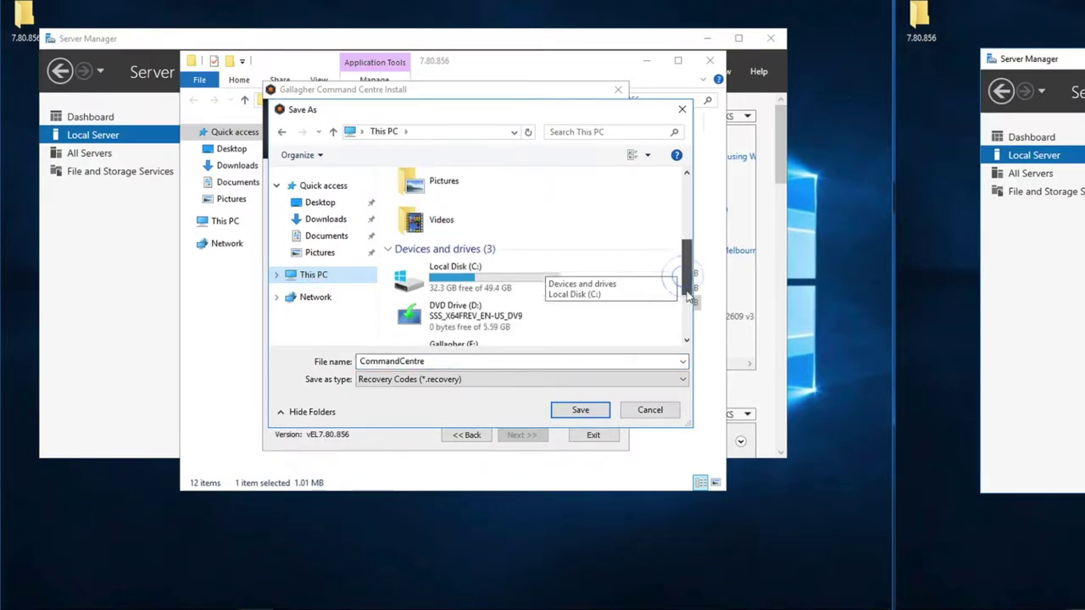
{"action": "scroll", "coordinate": [686, 326], "scroll_direction": "down", "scroll_amount": 2}
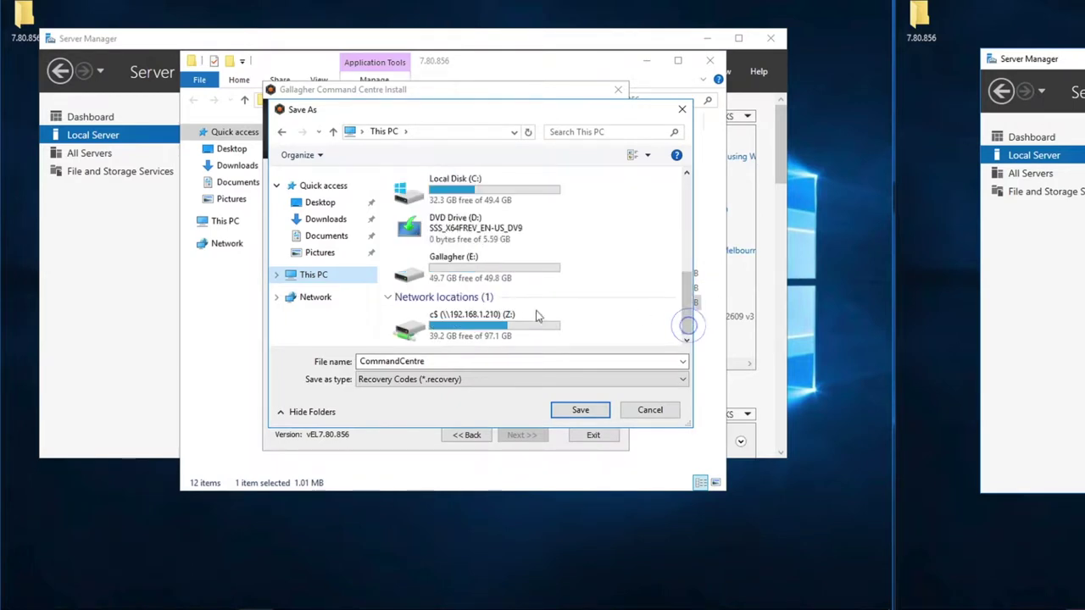
{"action": "double_click", "coordinate": [474, 271]}
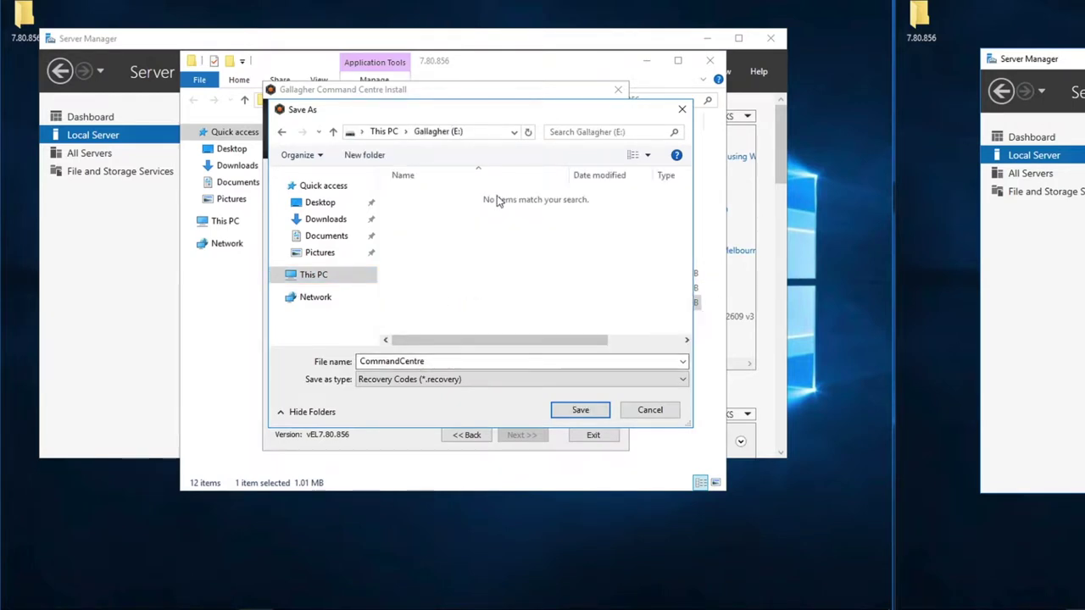
{"action": "left_click", "coordinate": [365, 154]}
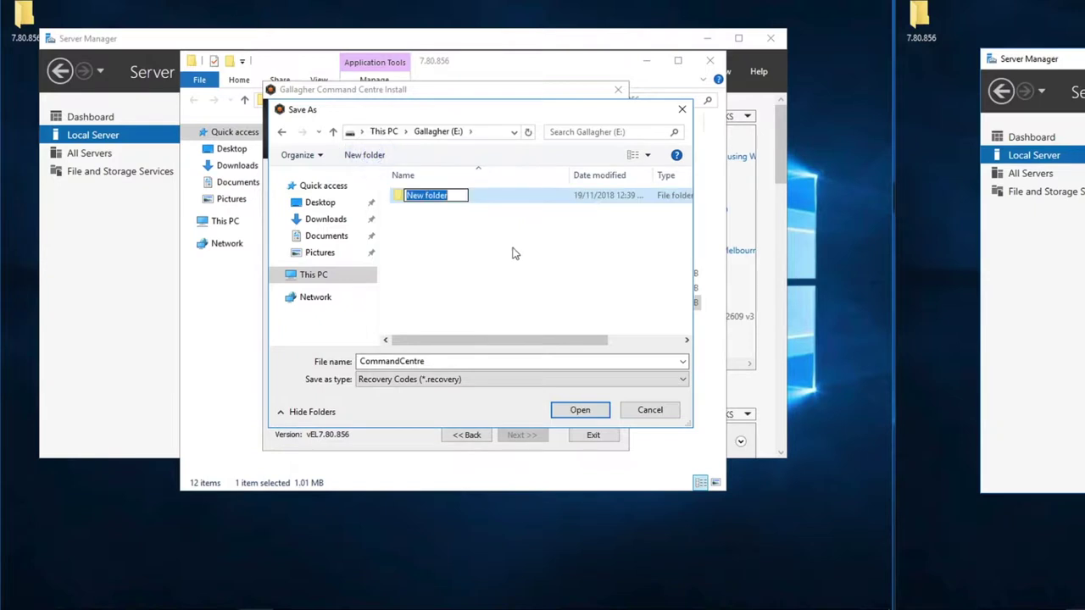
{"action": "type", "text": "backups"}
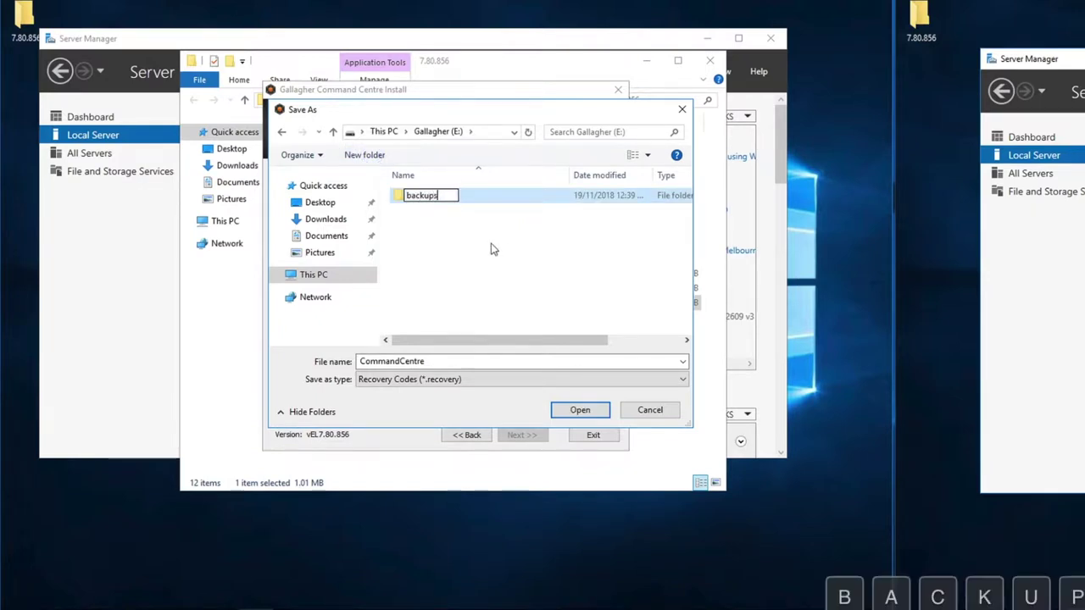
{"action": "key", "text": "Return"}
{"action": "double_click", "coordinate": [419, 197]}
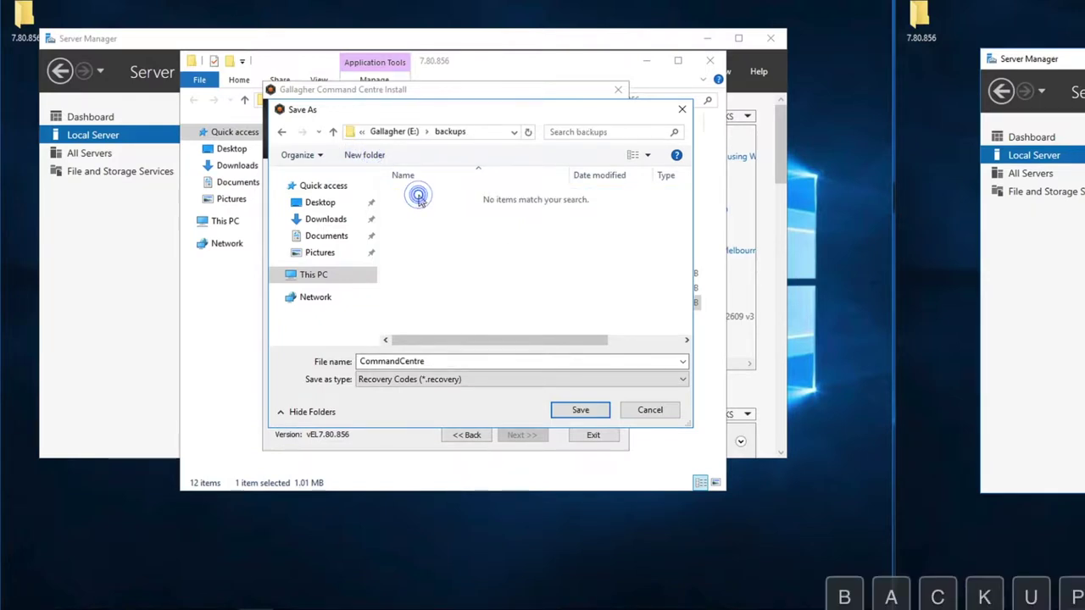
{"action": "left_click", "coordinate": [580, 412]}
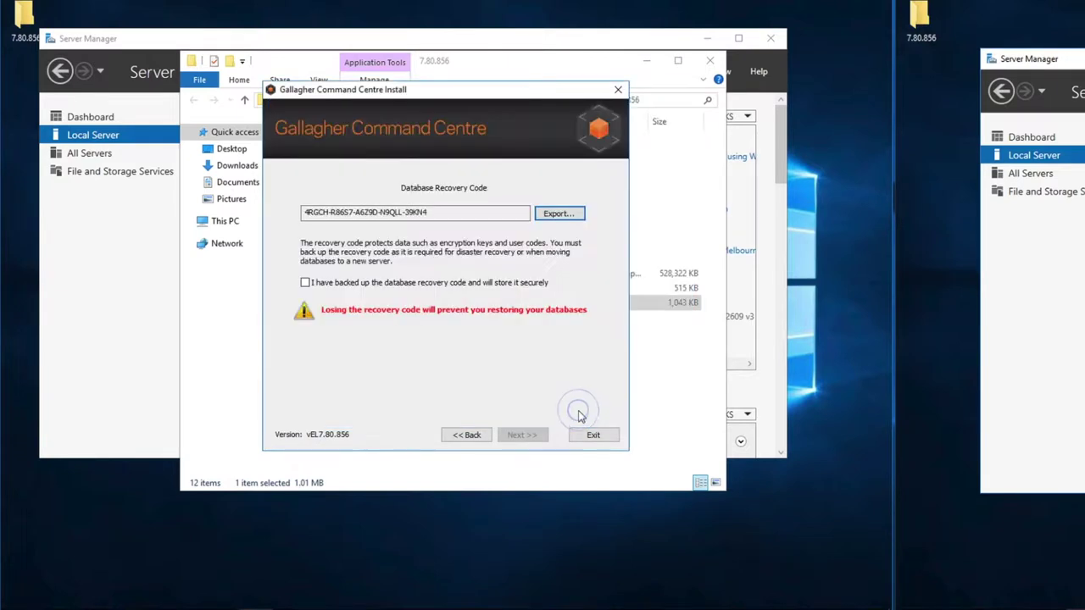
{"action": "left_click", "coordinate": [365, 287]}
Run the installation with SQL Server 2014 Express, then close the finished installer and the 7.80.856 folder.
{"action": "left_click", "coordinate": [525, 437]}
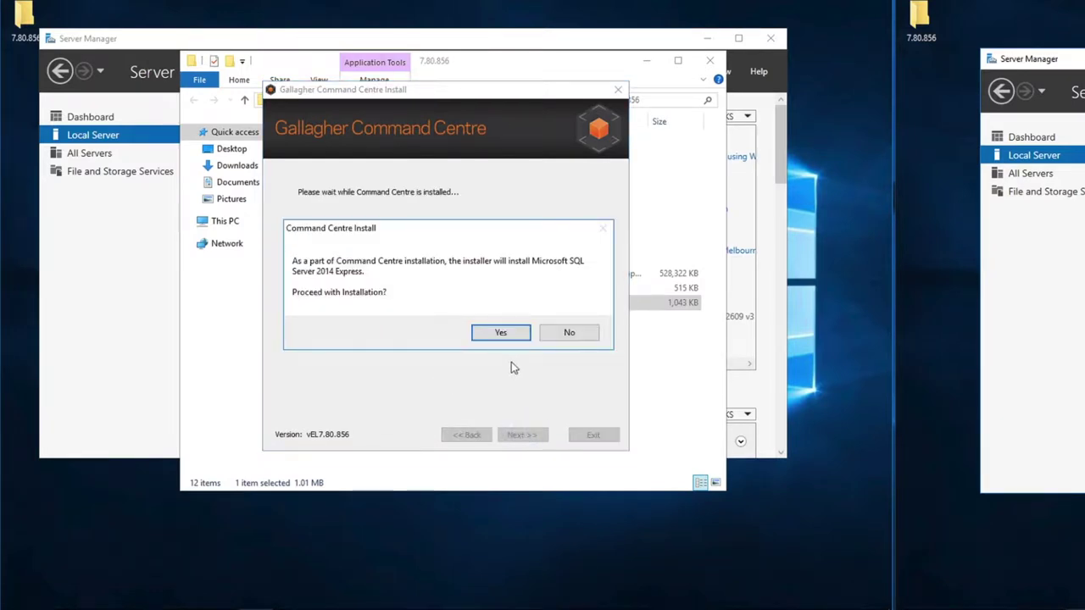
{"action": "left_click", "coordinate": [507, 334]}
{"action": "left_click", "coordinate": [499, 334]}
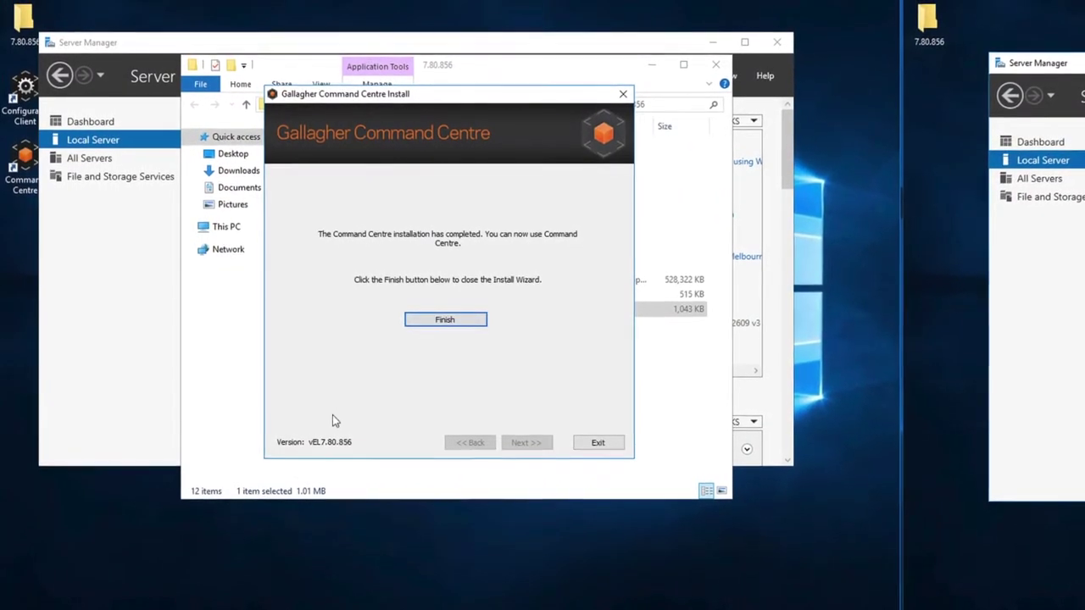
{"action": "left_click", "coordinate": [445, 327]}
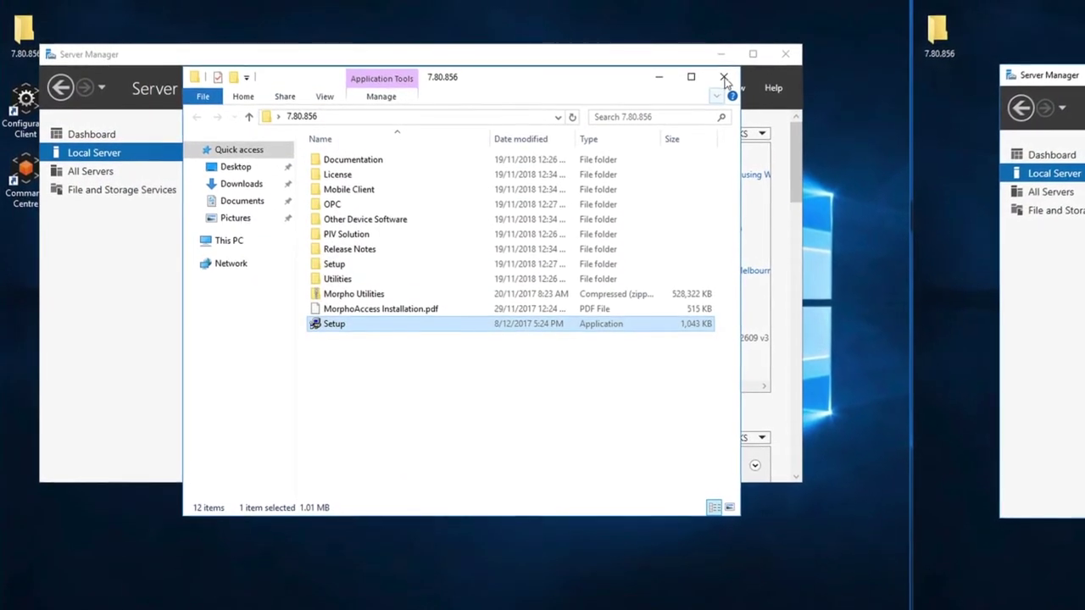
{"action": "left_click", "coordinate": [721, 73]}
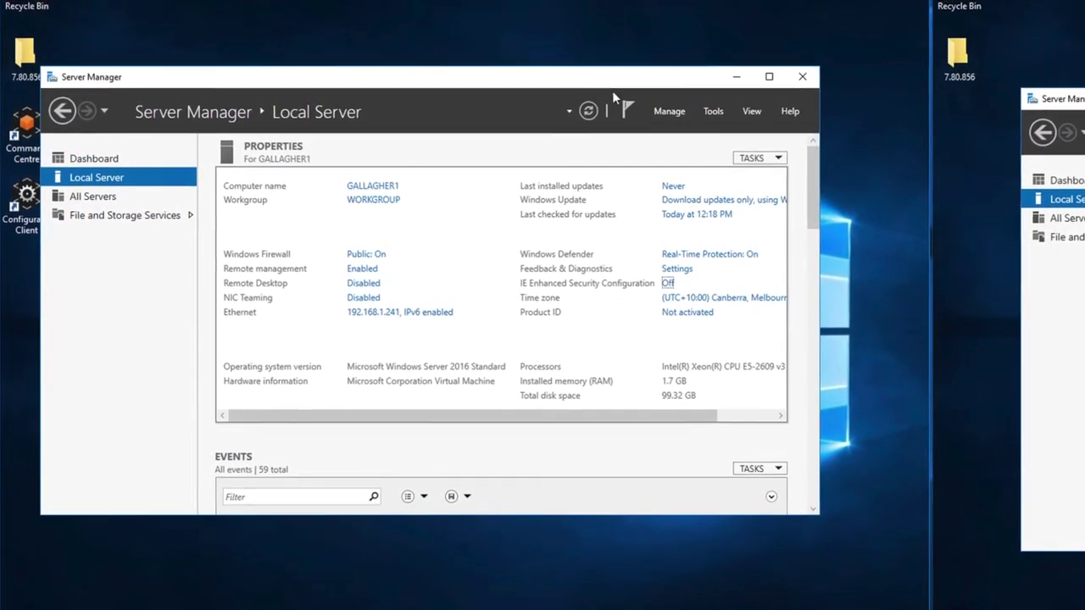
Launch Configuration Client, log on with the administrator account, and submit a new password at the expiry prompt.
{"action": "left_click", "coordinate": [25, 219]}
{"action": "double_click", "coordinate": [25, 222]}
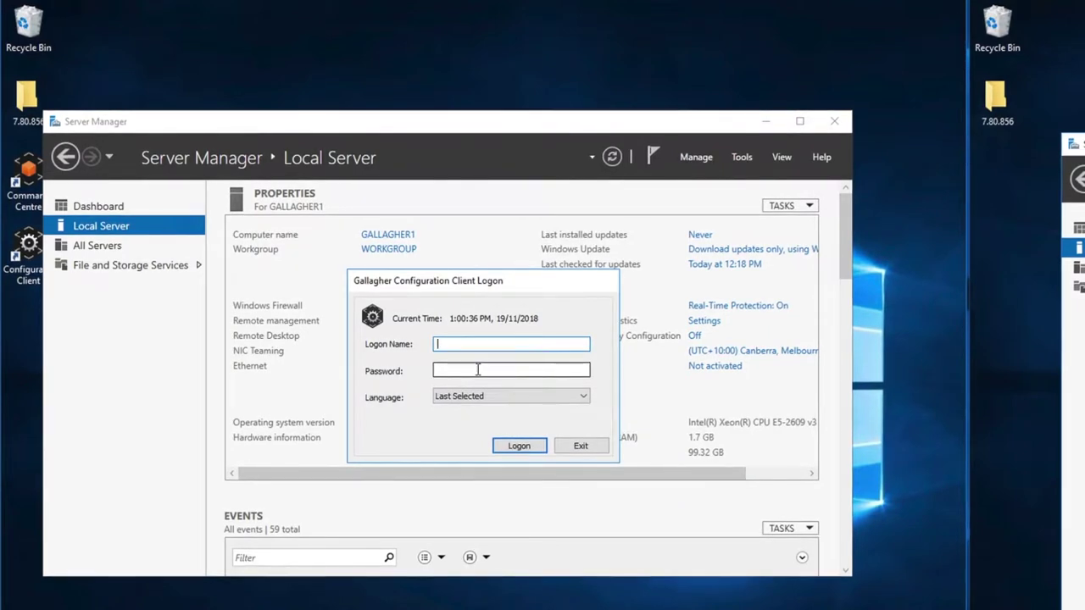
{"action": "type", "text": "admin"}
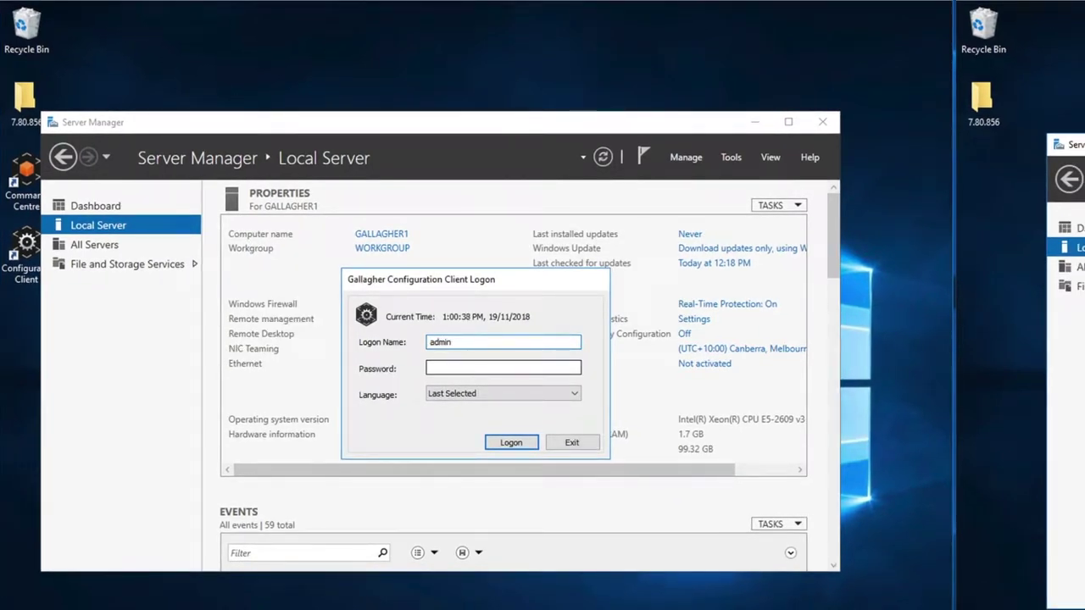
{"action": "left_click", "coordinate": [510, 443]}
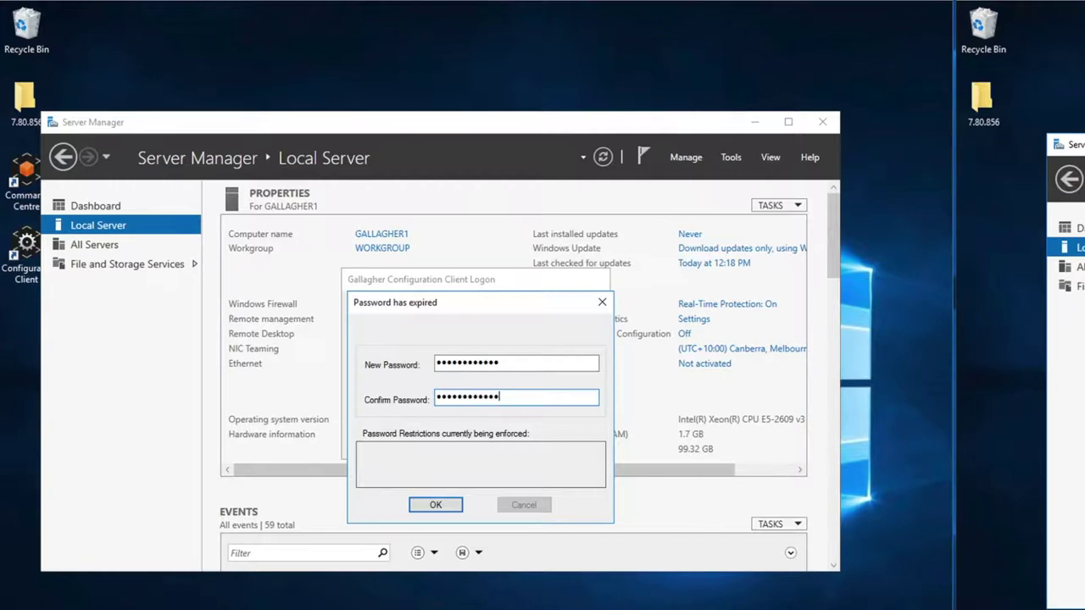
{"action": "left_click", "coordinate": [434, 505]}
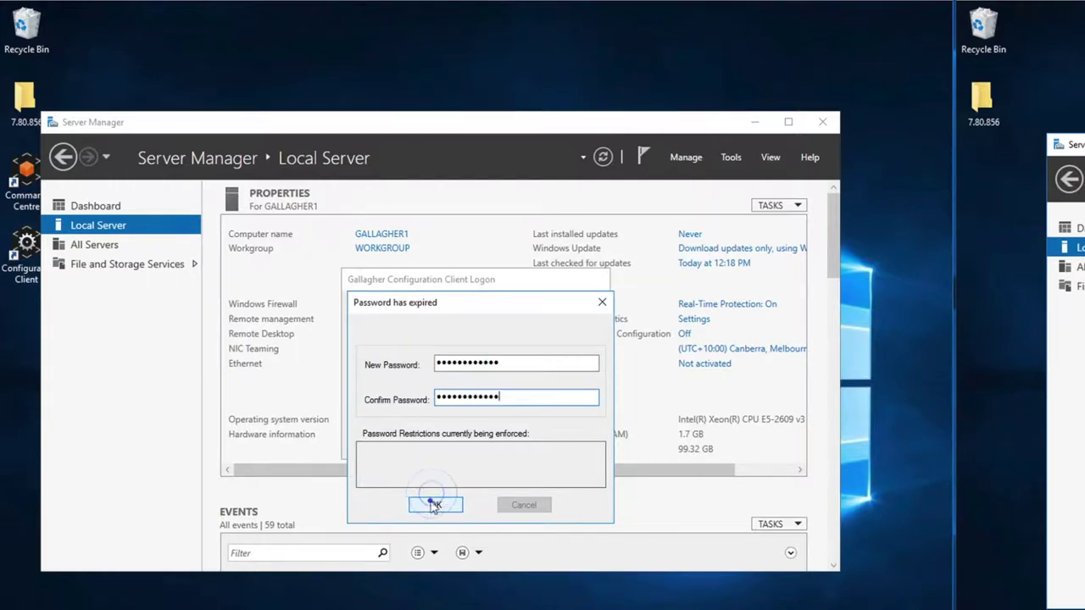
Dismiss the passwords-don't-match warning and retype the New and Confirm Password entries.
{"action": "left_click", "coordinate": [547, 422]}
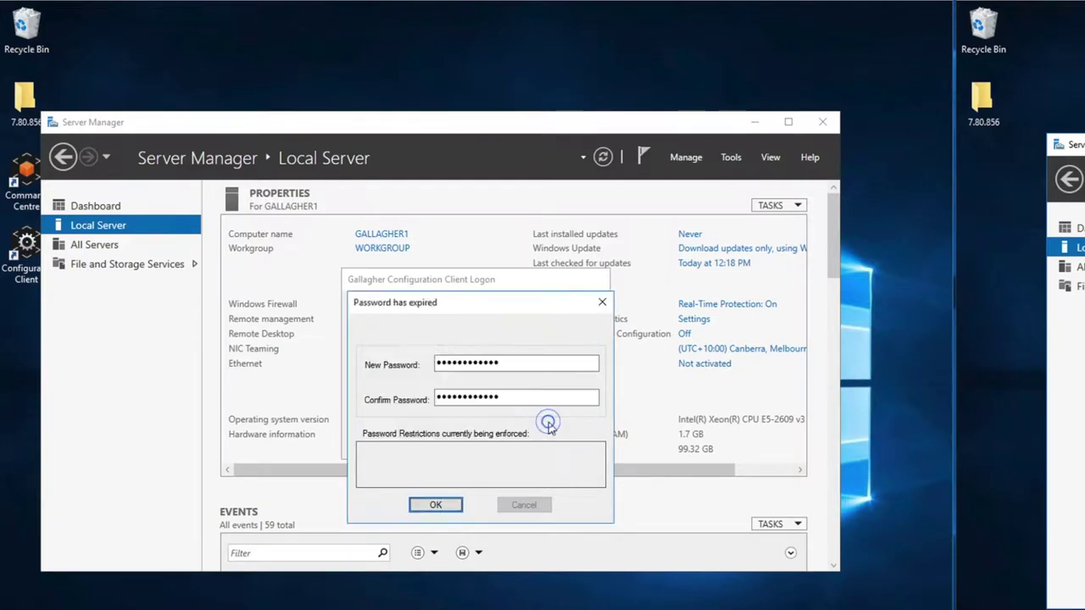
{"action": "left_click_drag", "start_coordinate": [502, 363], "coordinate": [412, 364]}
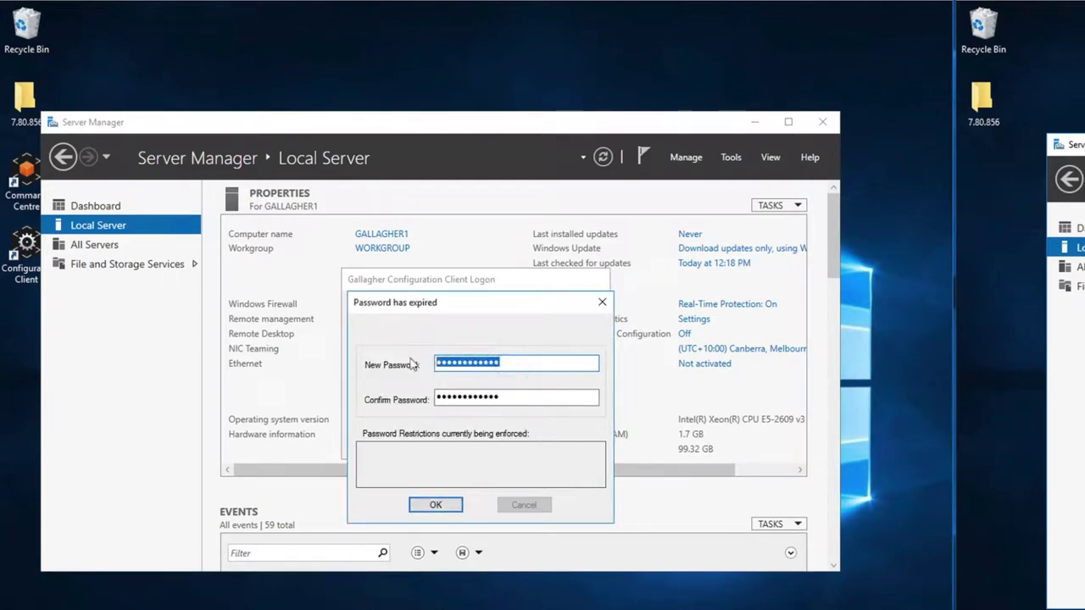
{"action": "type", "text": "••••••••••"}
{"action": "key", "text": "Tab"}
{"action": "type", "text": "••"}
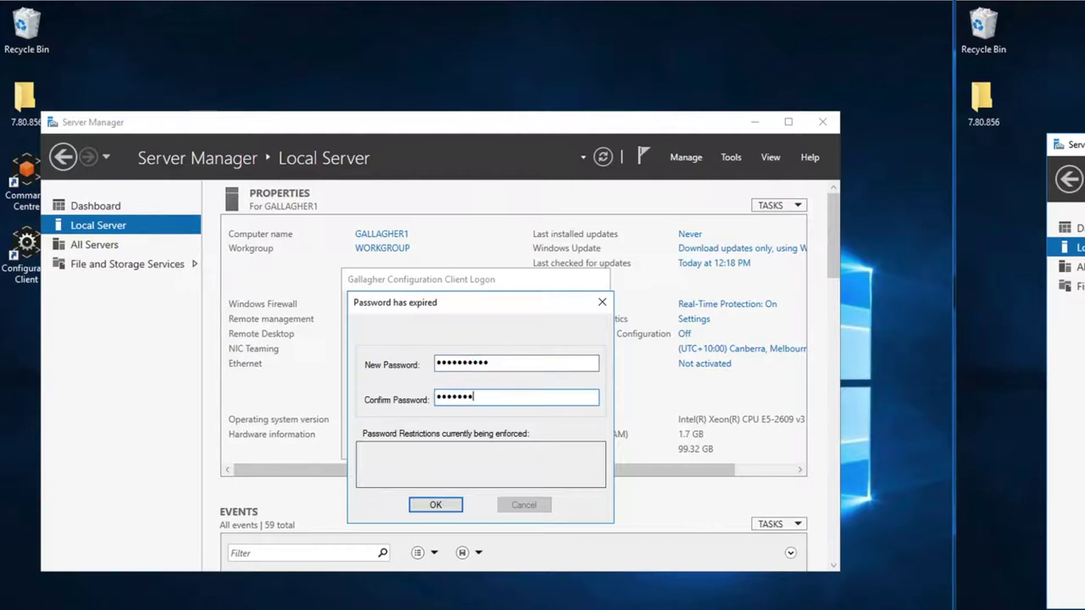
Clear both password fields, enter identical new passwords, and submit them.
{"action": "left_click", "coordinate": [535, 364]}
{"action": "double_click", "coordinate": [521, 358]}
{"action": "key", "text": "BackSpace"}
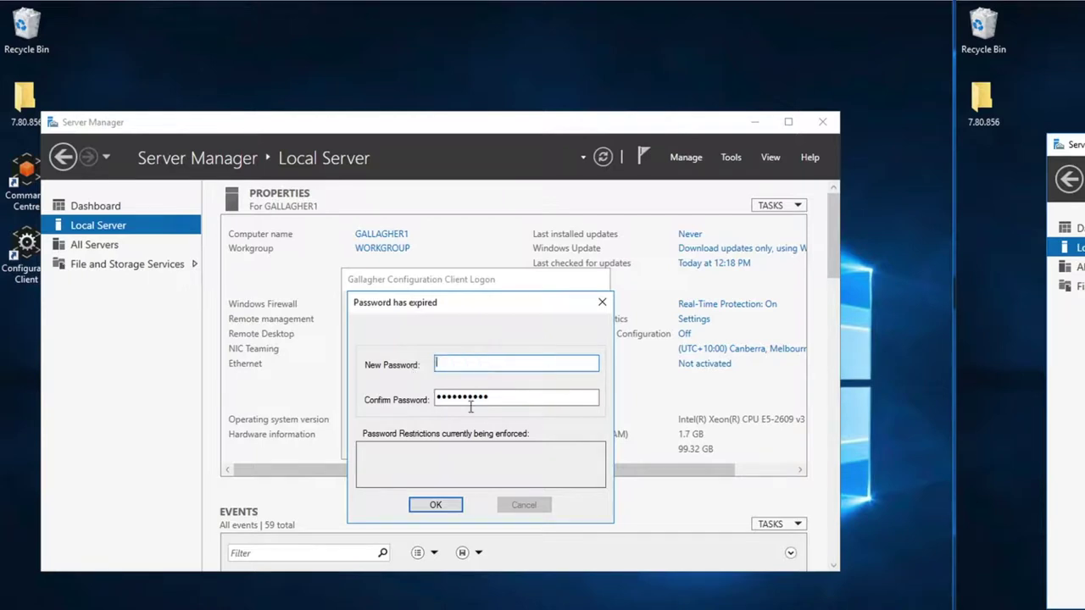
{"action": "double_click", "coordinate": [503, 402]}
{"action": "key", "text": "BackSpace"}
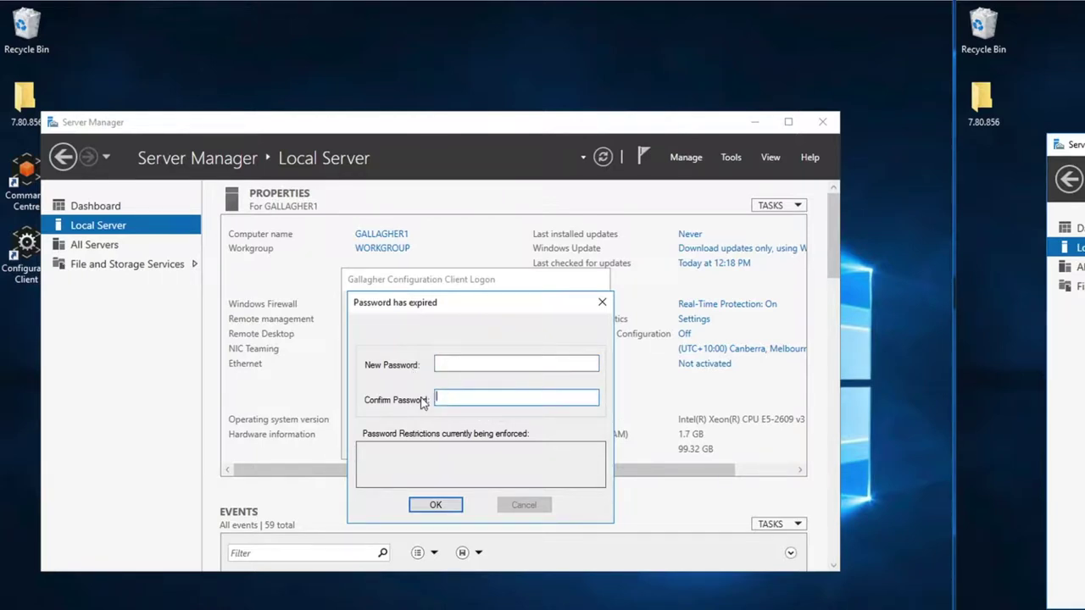
{"action": "left_click", "coordinate": [451, 367]}
{"action": "type", "text": "•"}
{"action": "left_click", "coordinate": [438, 397]}
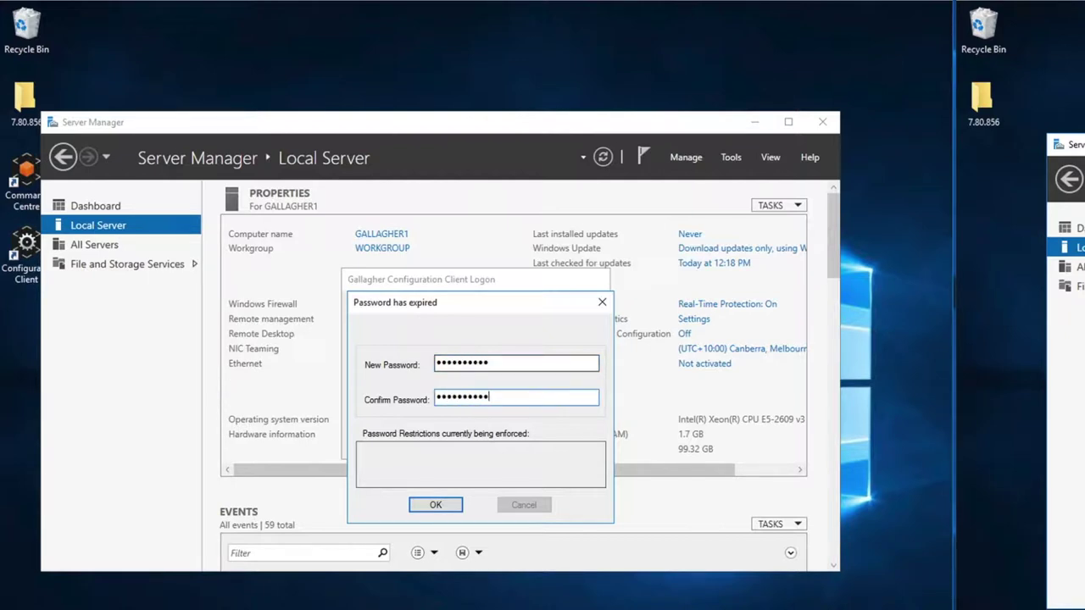
{"action": "left_click", "coordinate": [436, 505]}
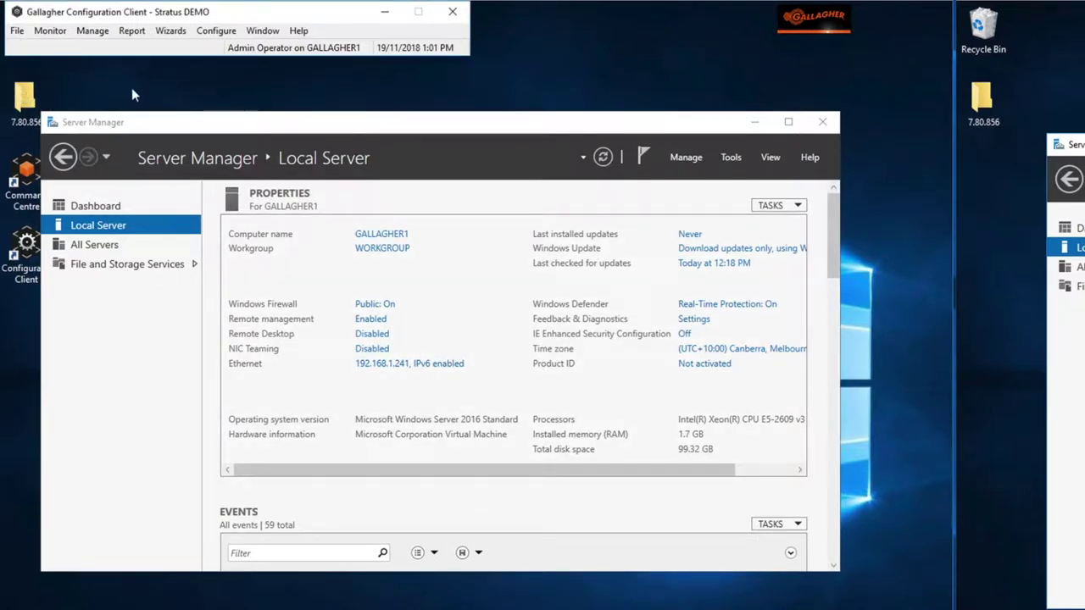
Back up the CCFTCentral database to E:\backups\, validating the destination before running the backup.
{"action": "left_click", "coordinate": [17, 31]}
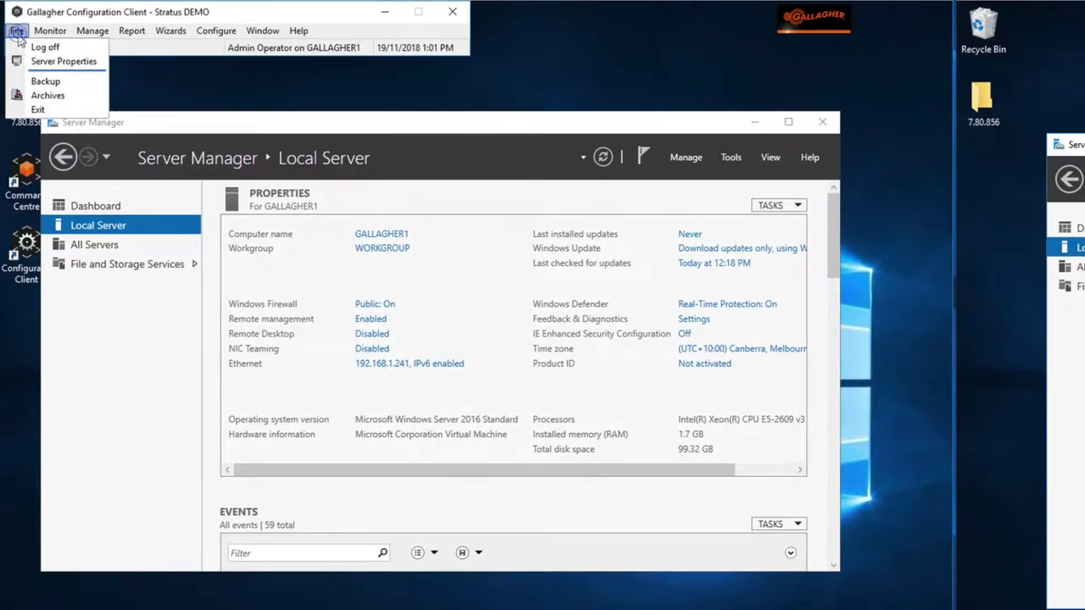
{"action": "left_click", "coordinate": [45, 81]}
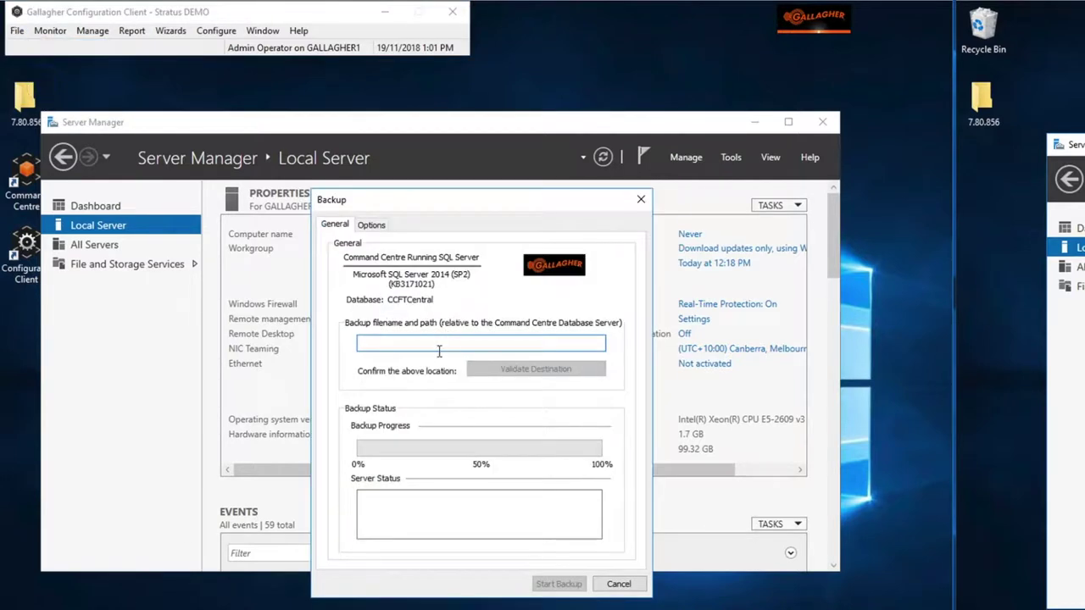
{"action": "type", "text": "E:\\backups\\"}
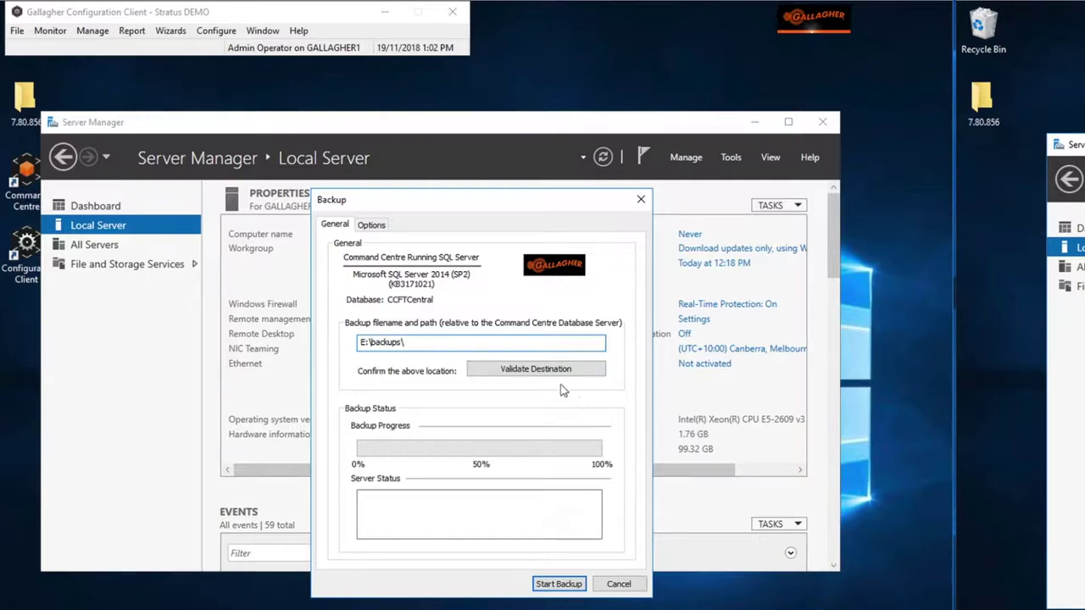
{"action": "left_click", "coordinate": [541, 371]}
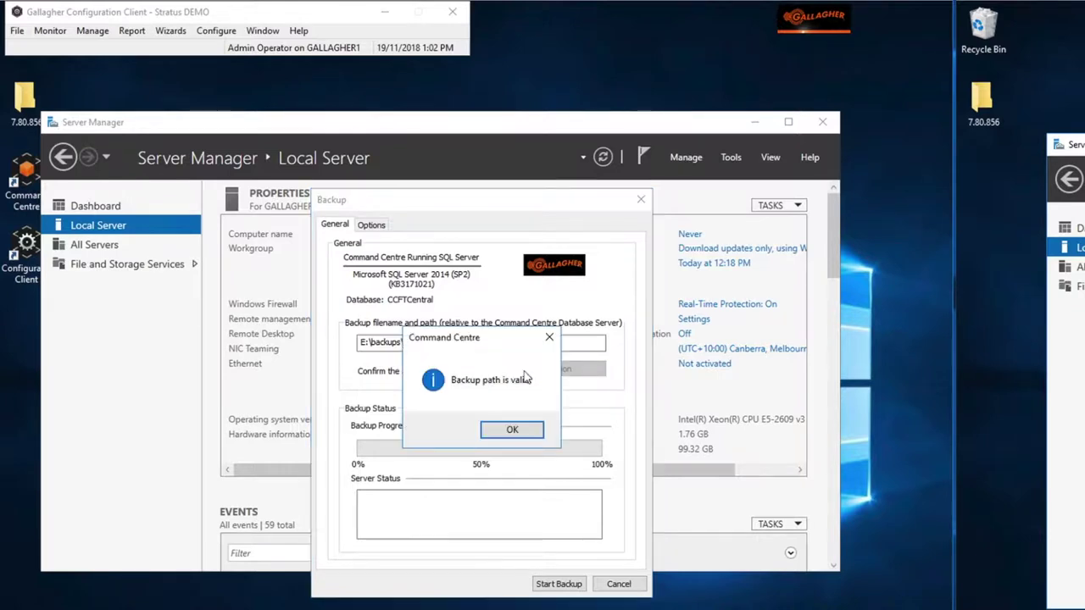
{"action": "left_click", "coordinate": [511, 429]}
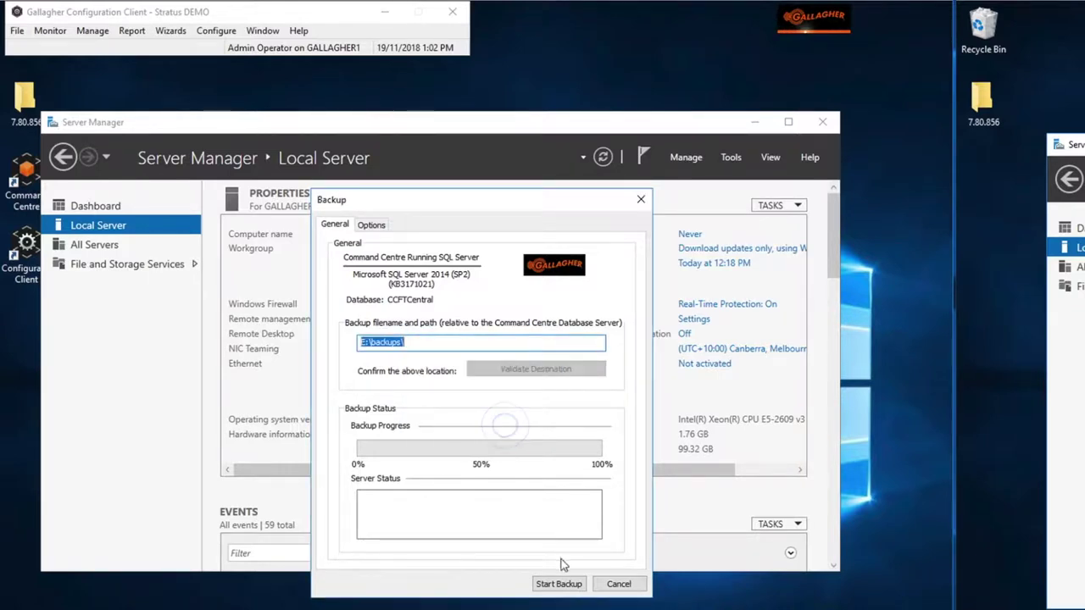
{"action": "left_click", "coordinate": [556, 584]}
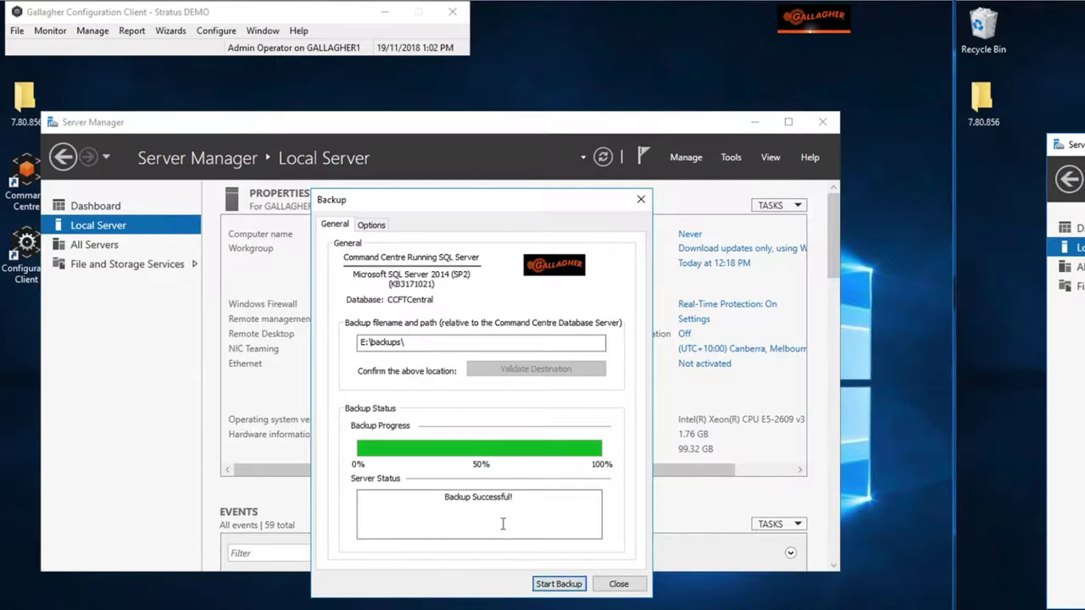
{"action": "left_click", "coordinate": [619, 585]}
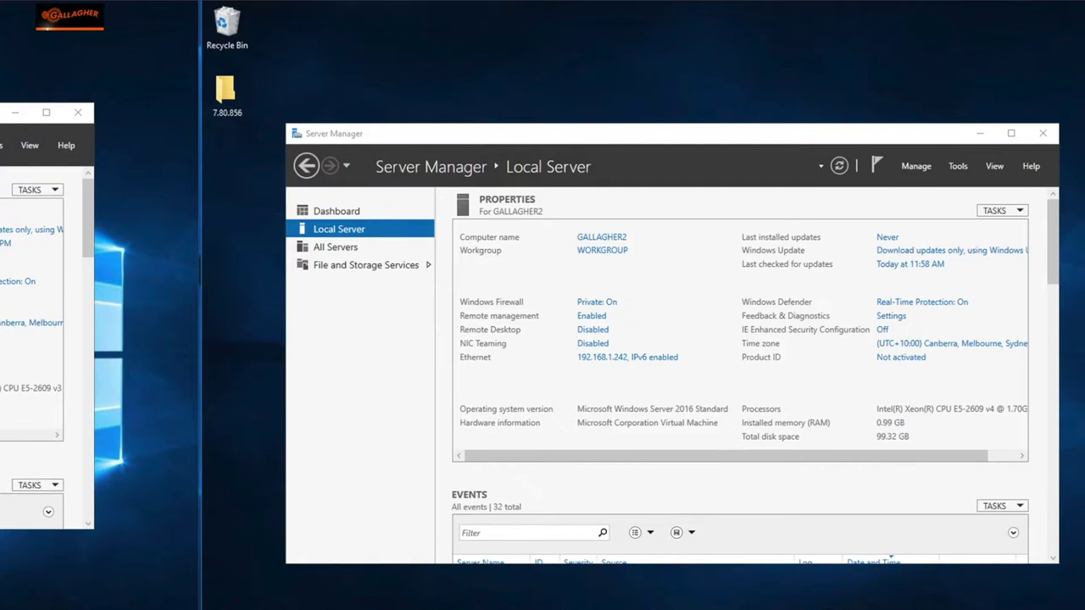
{"action": "key", "text": "super+e"}
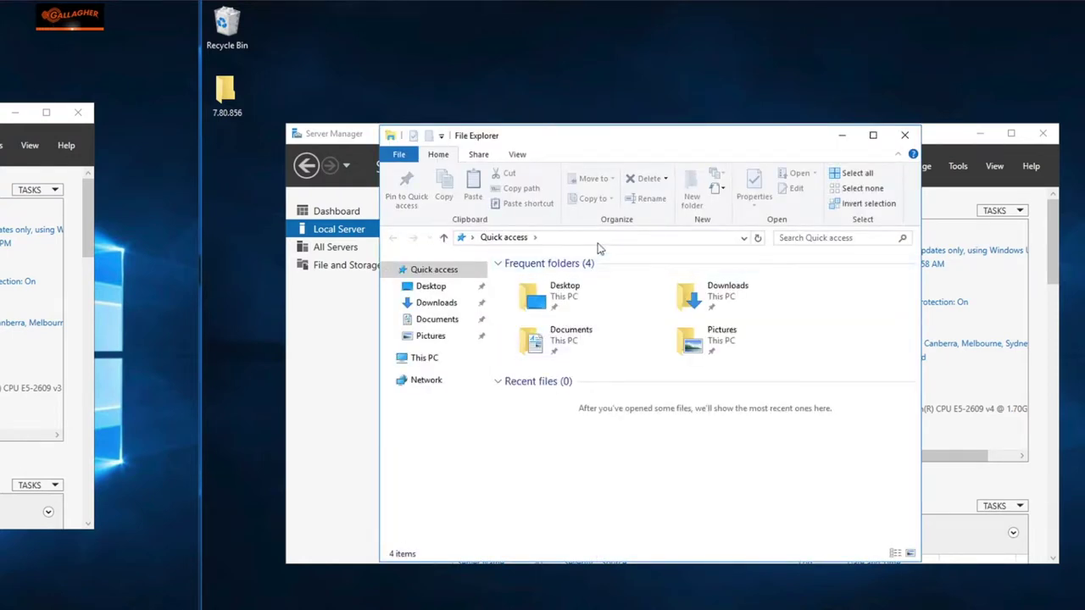
Copy the backups folder from the \\gallagher1\e$ share.
{"action": "left_click", "coordinate": [599, 241]}
{"action": "type", "text": "\\\\"}
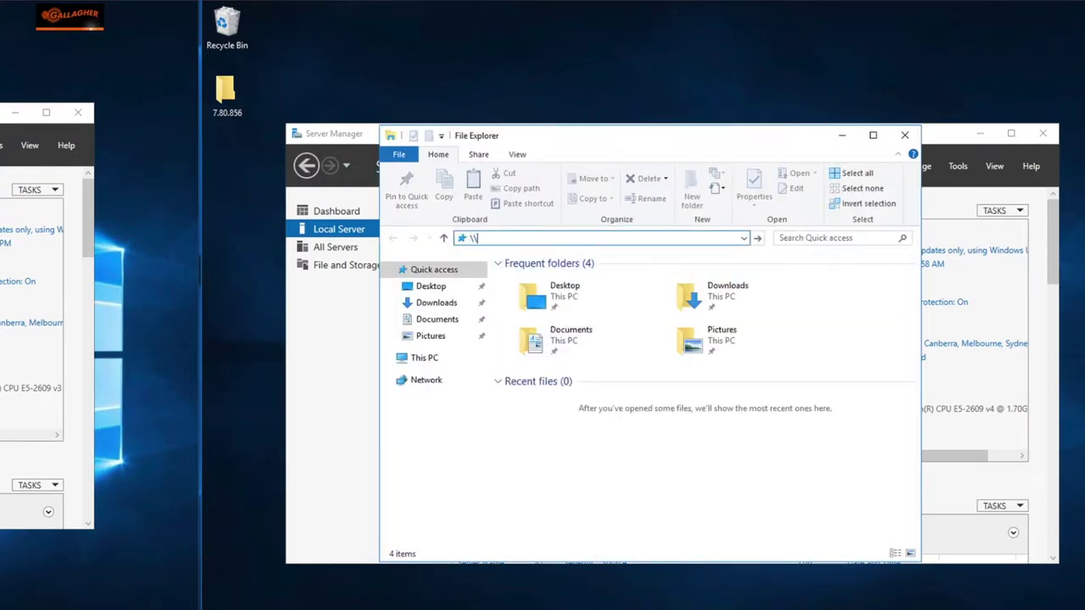
{"action": "type", "text": "gallagher1\\e$"}
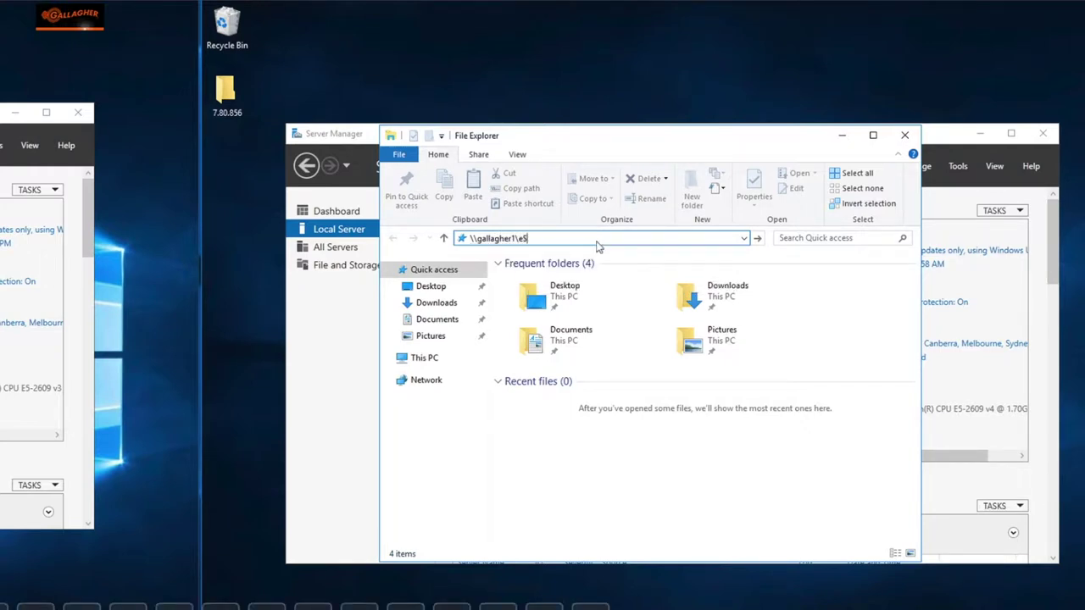
{"action": "key", "text": "Return"}
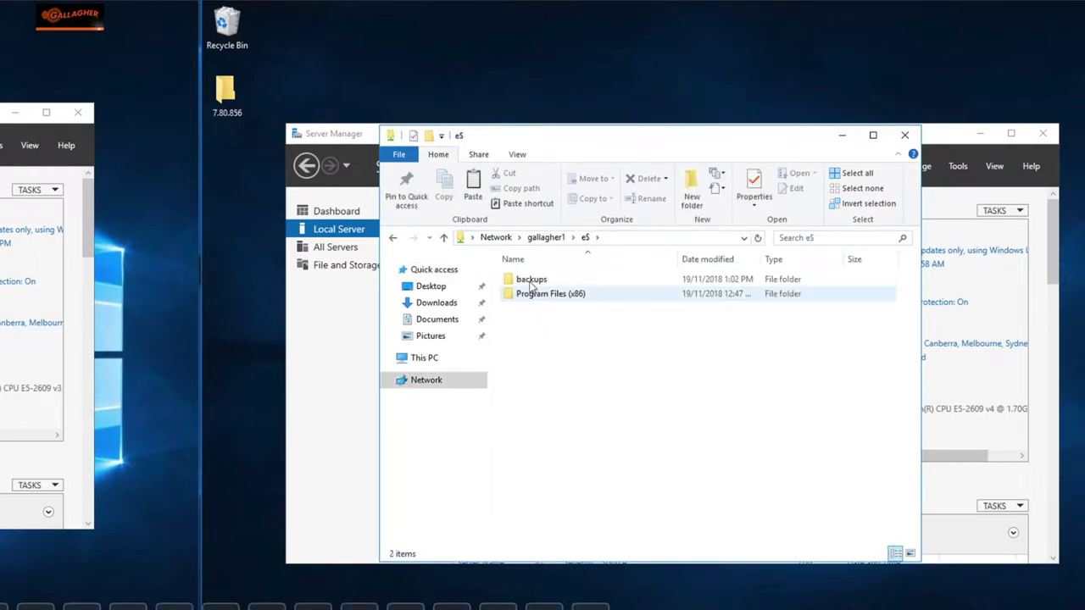
{"action": "right_click", "coordinate": [523, 279]}
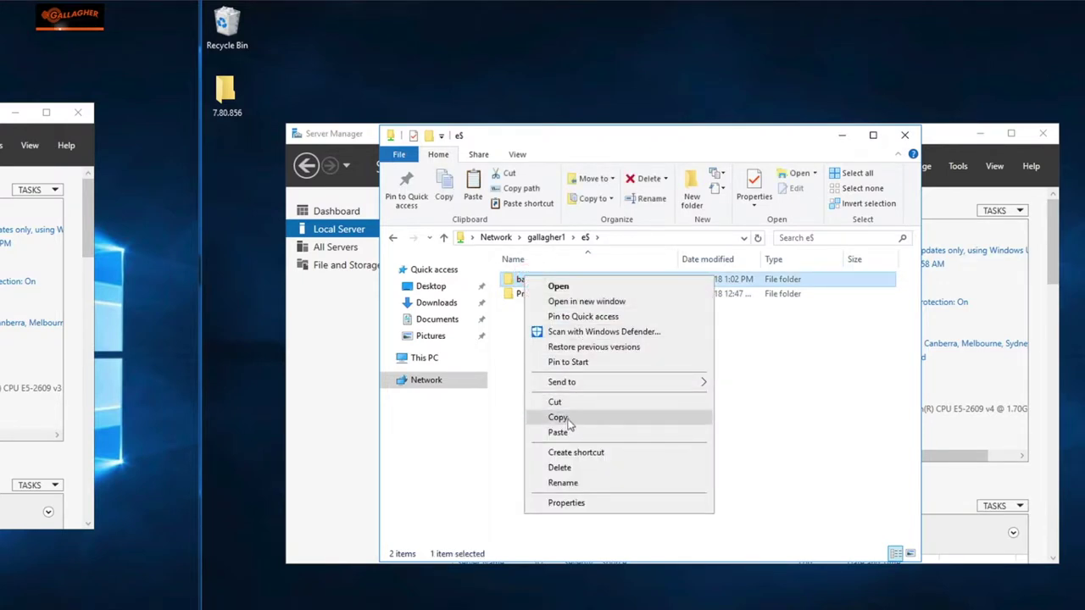
{"action": "left_click", "coordinate": [567, 417]}
Paste the backups folder onto this server's Gallagher (E:) drive.
{"action": "left_click", "coordinate": [428, 358]}
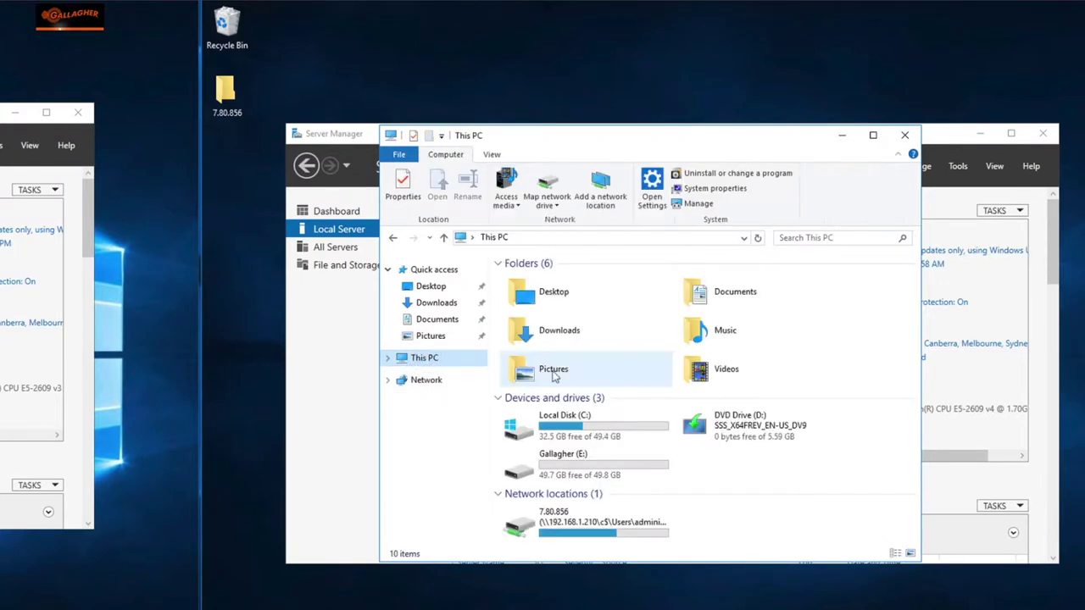
{"action": "double_click", "coordinate": [570, 472]}
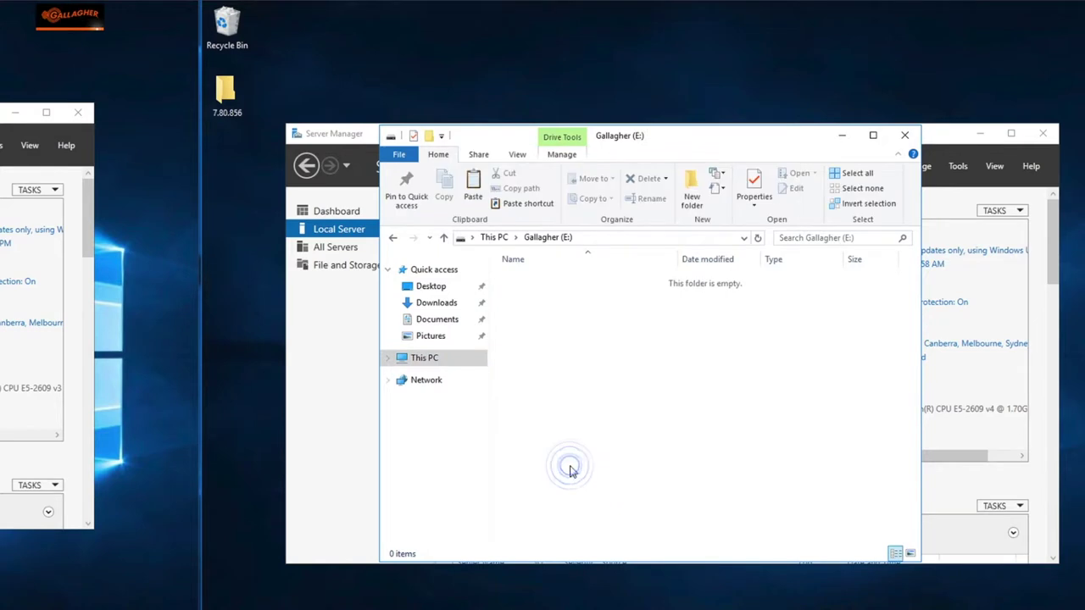
{"action": "right_click", "coordinate": [556, 341]}
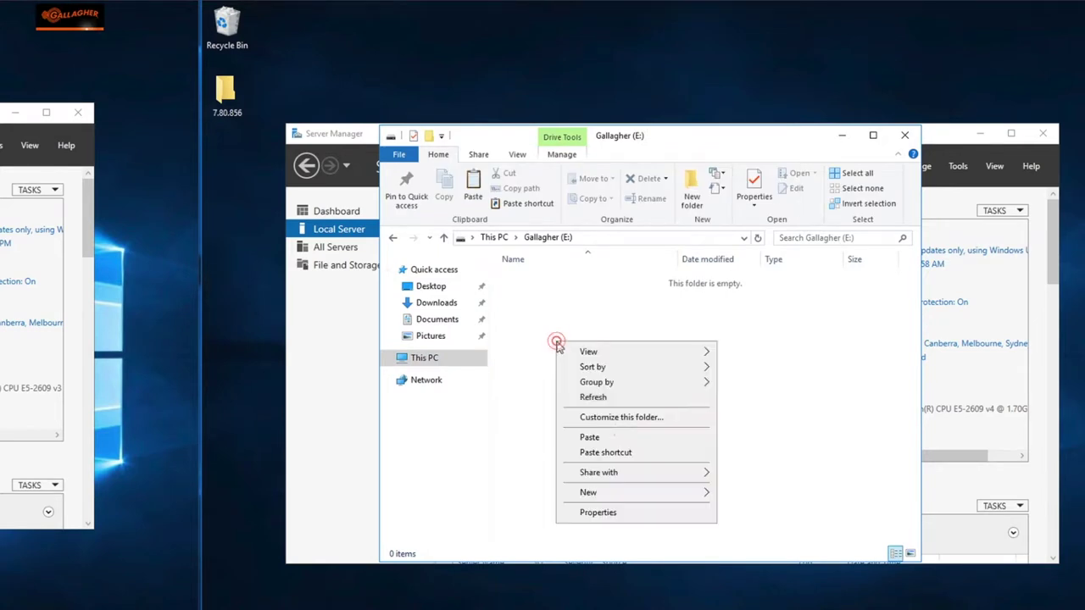
{"action": "left_click", "coordinate": [600, 436]}
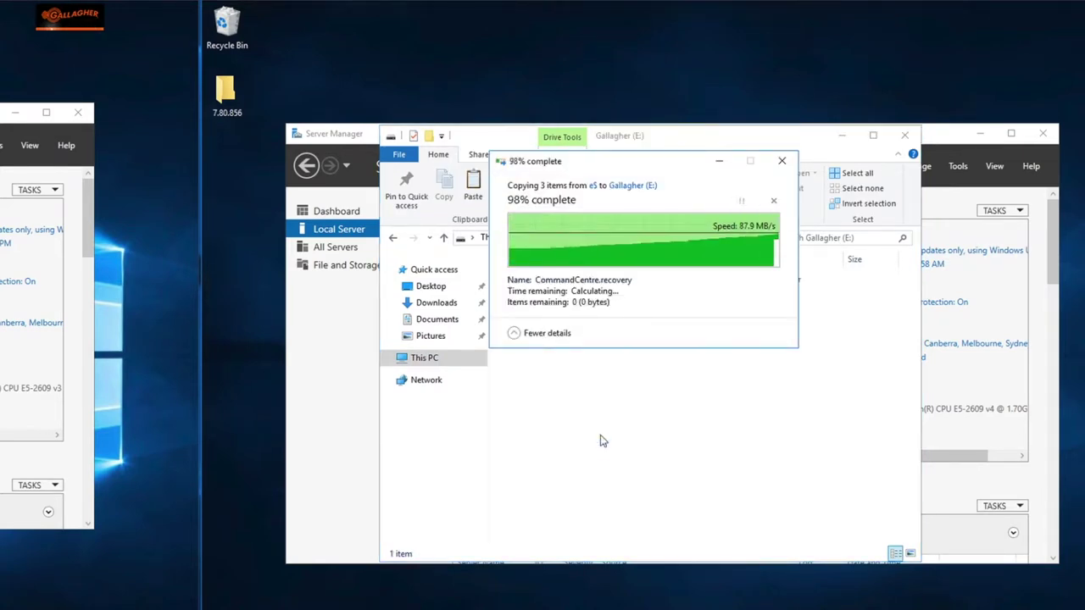
{"action": "left_click", "coordinate": [600, 439]}
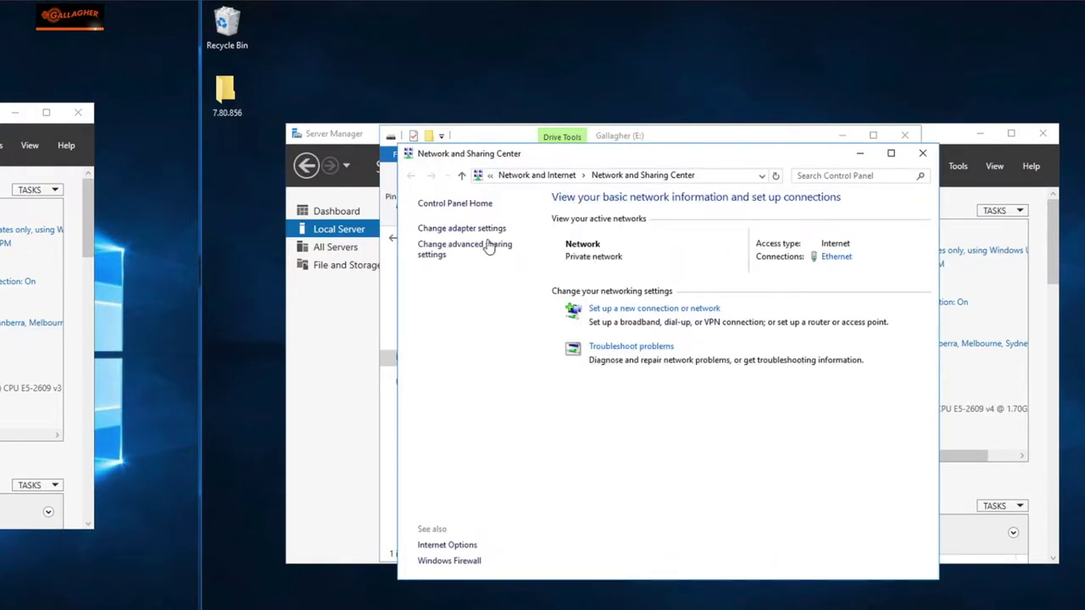
Disable the Ethernet adapter from the network adapter settings.
{"action": "left_click", "coordinate": [464, 229]}
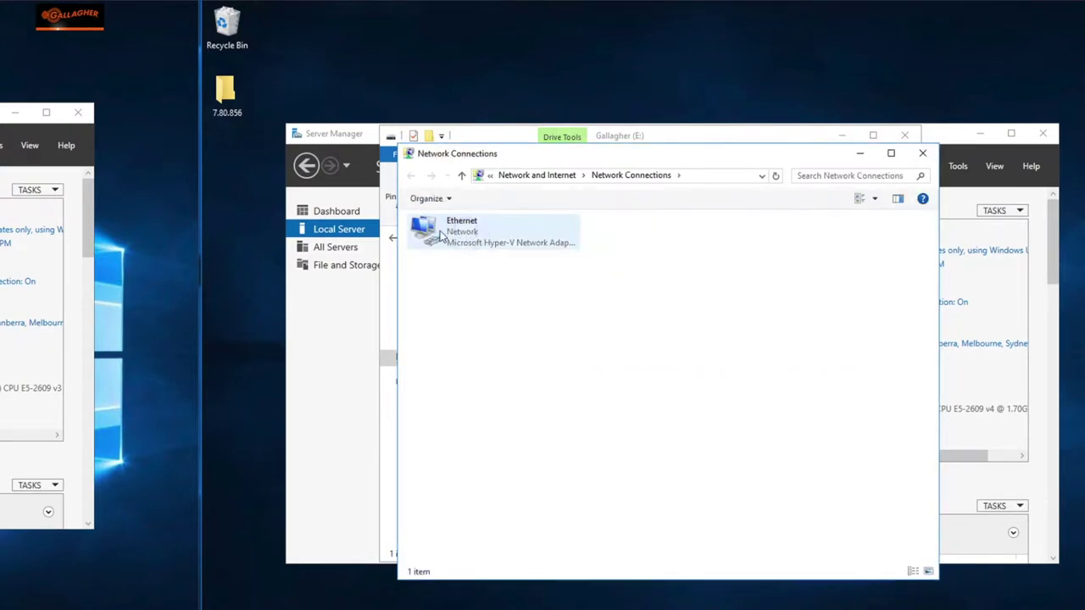
{"action": "right_click", "coordinate": [442, 223]}
{"action": "left_click", "coordinate": [480, 242]}
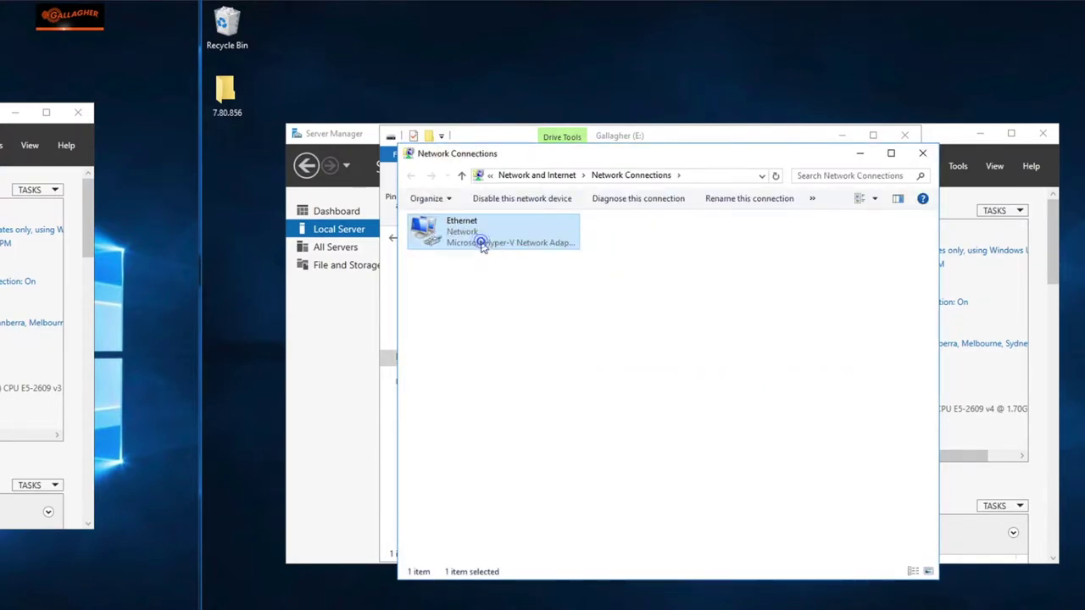
{"action": "left_click", "coordinate": [537, 289]}
Close Network and Sharing Center and the Gallagher (E:) window, then open the computer name properties.
{"action": "left_click", "coordinate": [922, 154]}
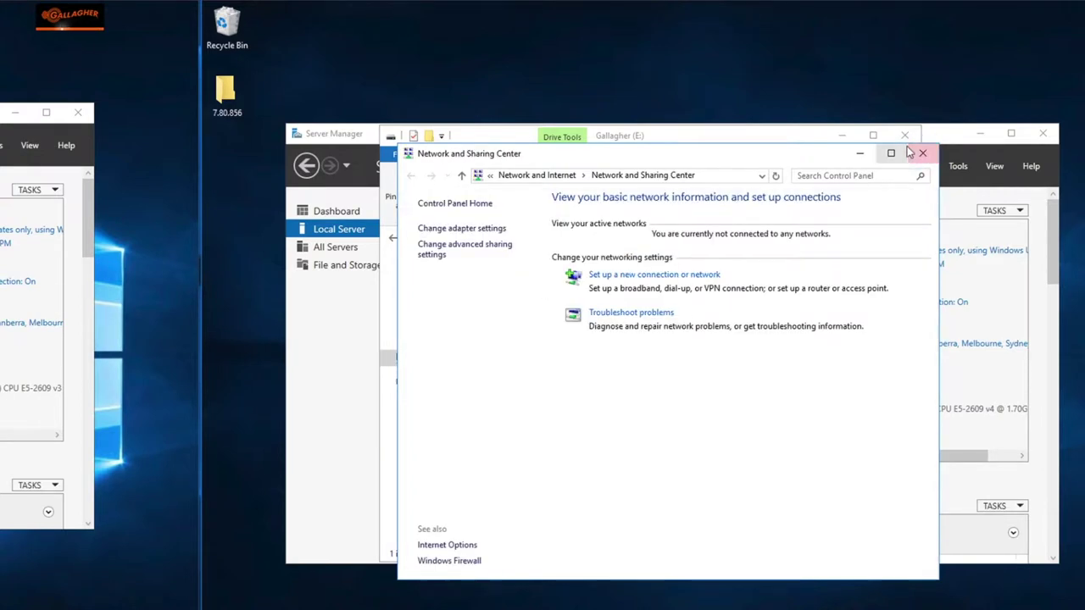
{"action": "left_click", "coordinate": [921, 154]}
{"action": "left_click", "coordinate": [905, 137]}
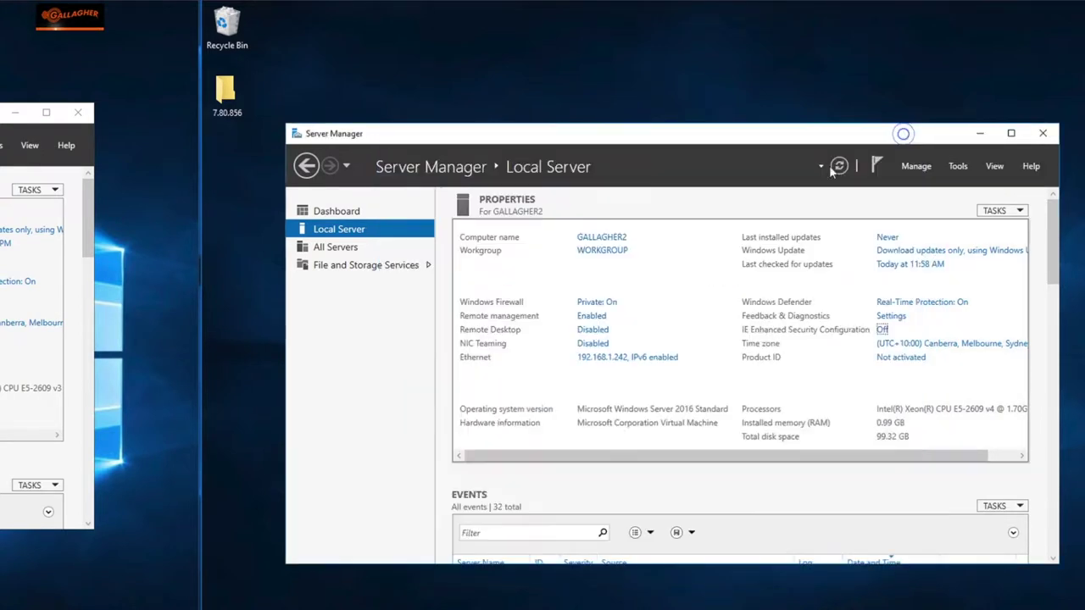
{"action": "left_click", "coordinate": [611, 242]}
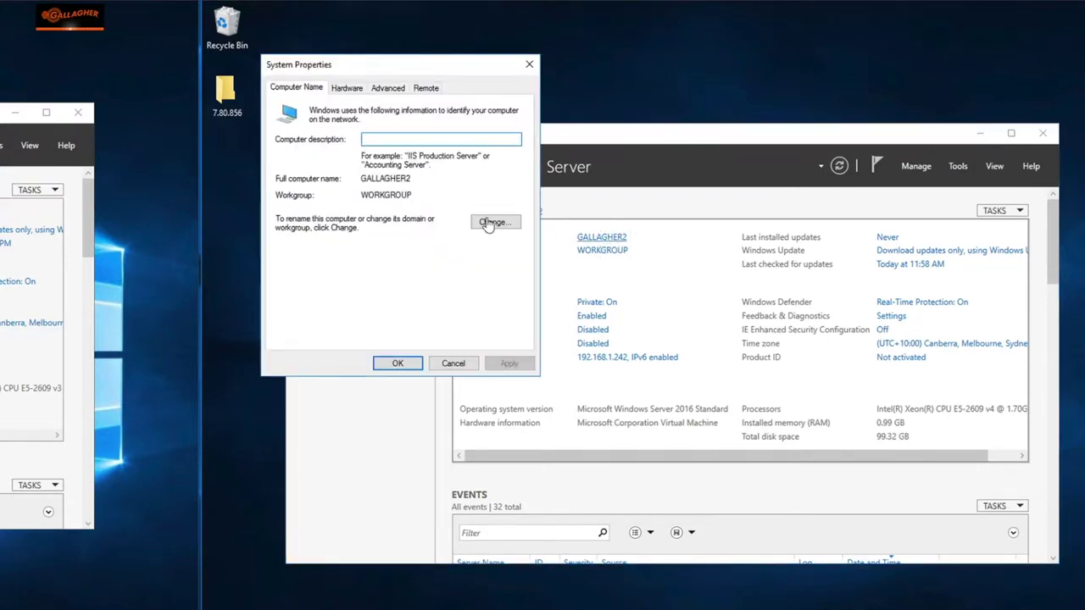
Change the computer name from GALLAGHER2 to GALLAGHER1 and restart the server immediately.
{"action": "left_click", "coordinate": [493, 222]}
{"action": "left_click", "coordinate": [339, 169]}
{"action": "key", "text": "BackSpace"}
{"action": "type", "text": "1"}
{"action": "left_click", "coordinate": [399, 329]}
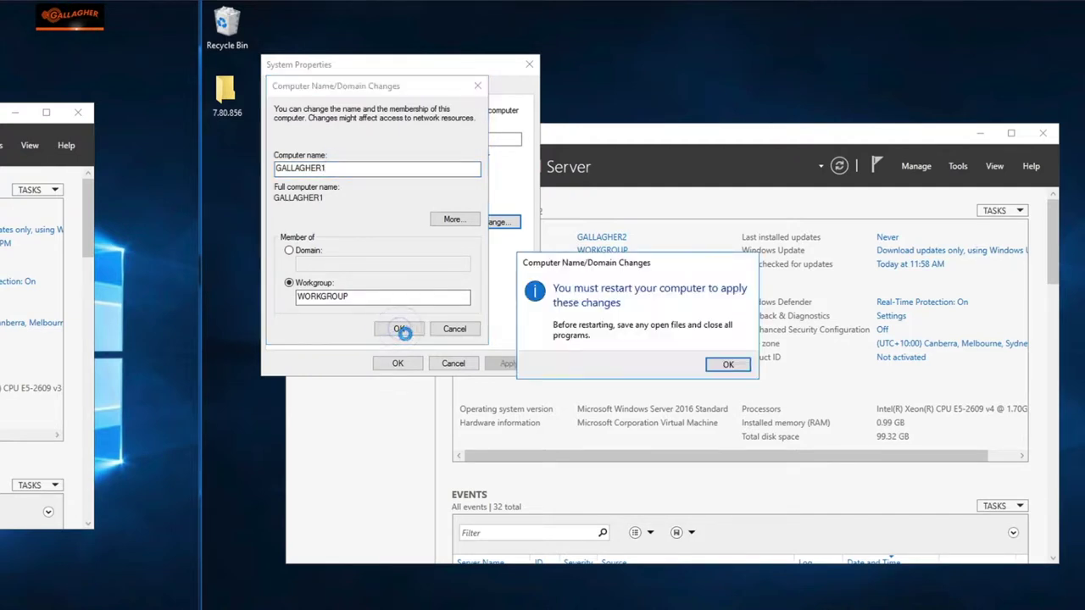
{"action": "left_click", "coordinate": [722, 363]}
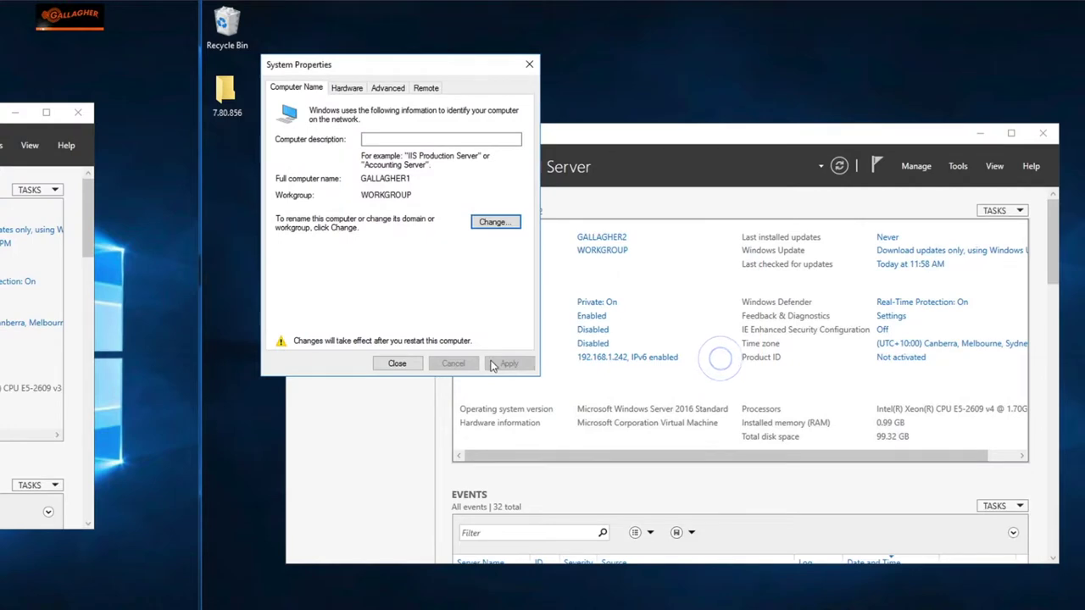
{"action": "left_click", "coordinate": [396, 364]}
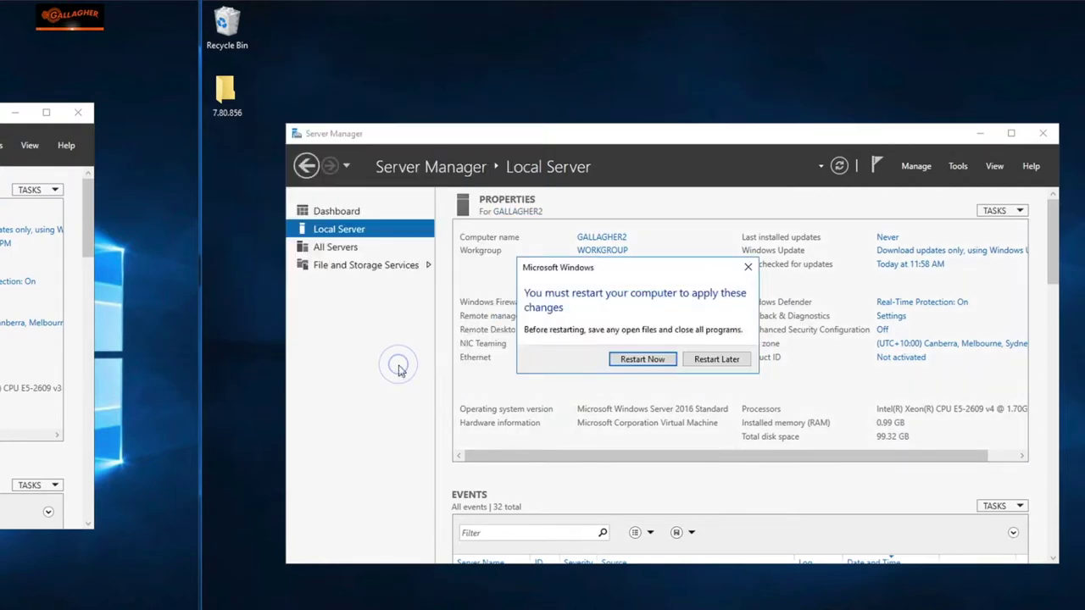
{"action": "left_click", "coordinate": [643, 359]}
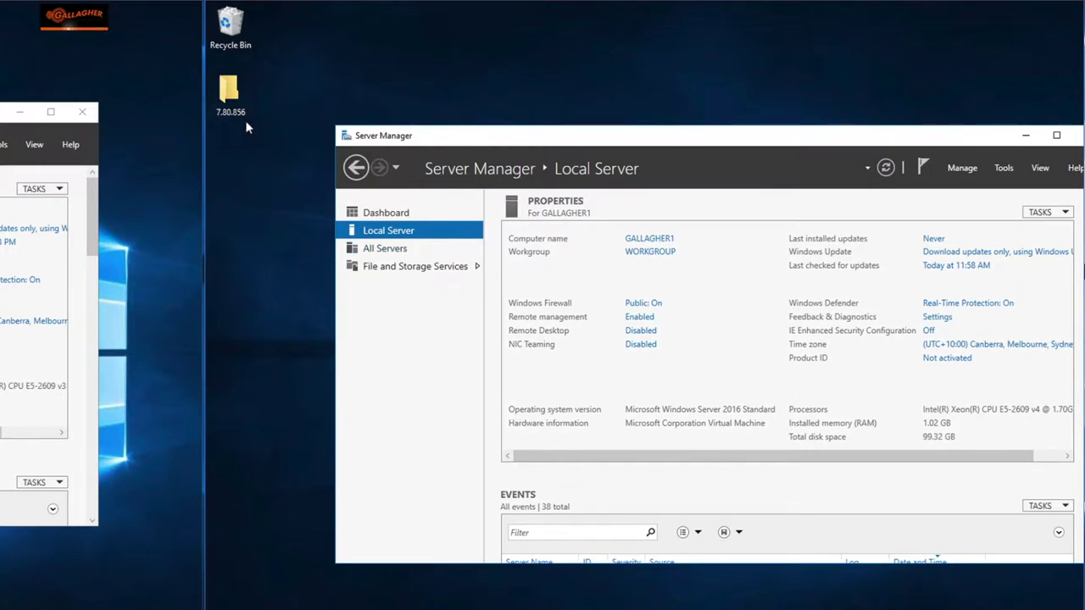
Run Setup from the 7.80.856 installer folder and bring the Command Centre installer forward.
{"action": "double_click", "coordinate": [230, 95]}
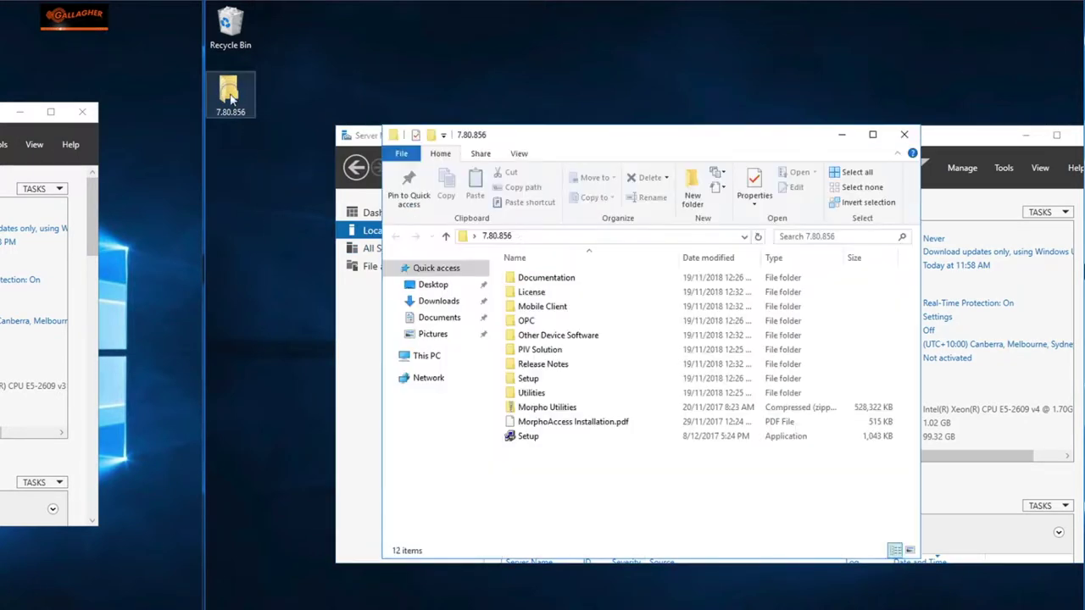
{"action": "left_click", "coordinate": [528, 437]}
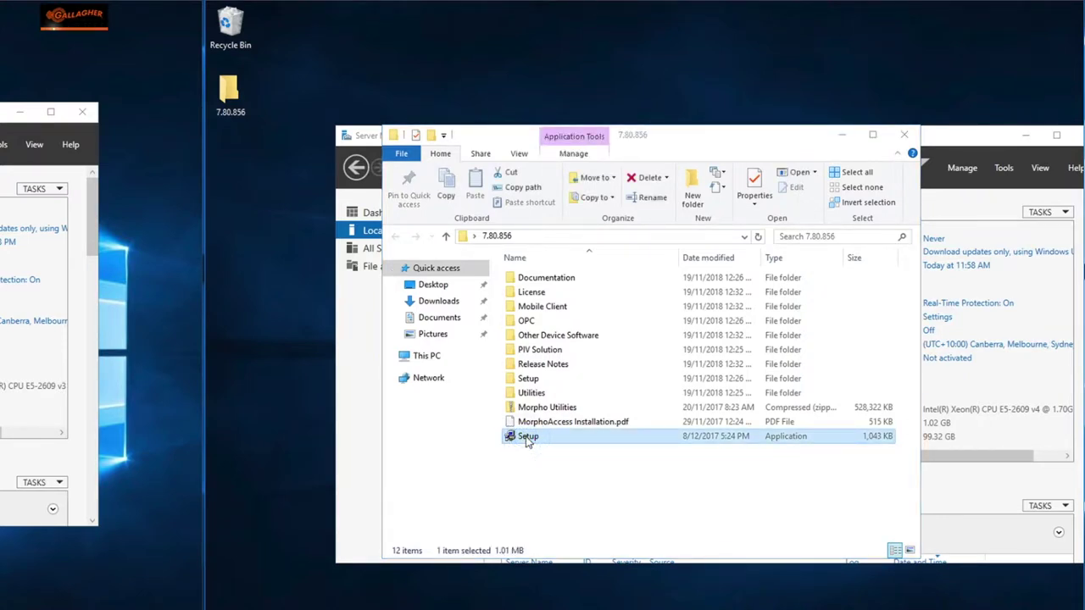
{"action": "left_click", "coordinate": [483, 601]}
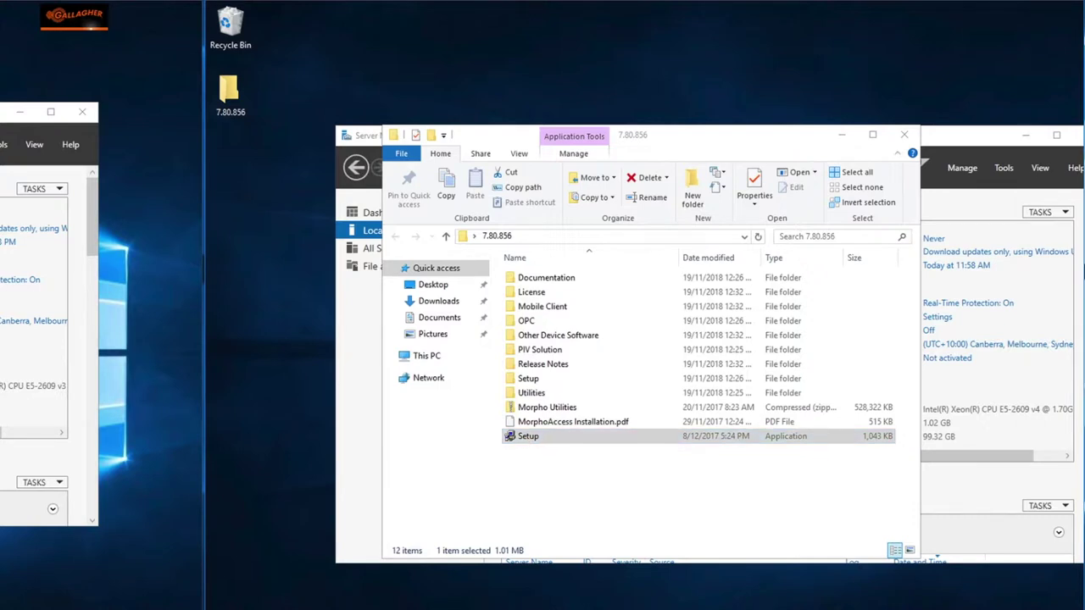
{"action": "left_click", "coordinate": [424, 584]}
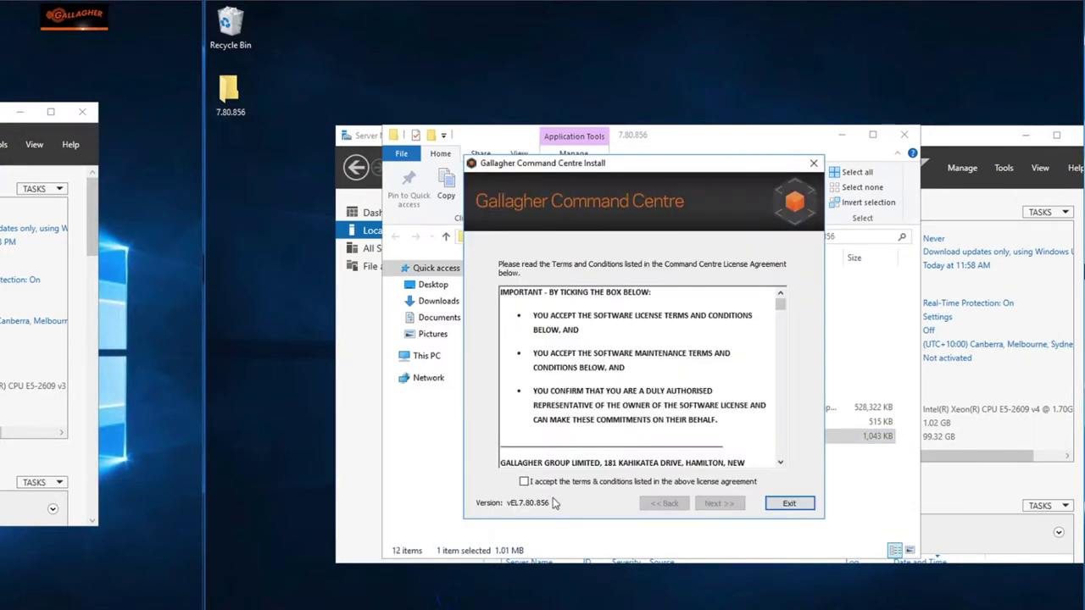
Accept the license terms, pass the firewall page, and choose the server components.
{"action": "left_click", "coordinate": [552, 484]}
{"action": "left_click", "coordinate": [717, 503]}
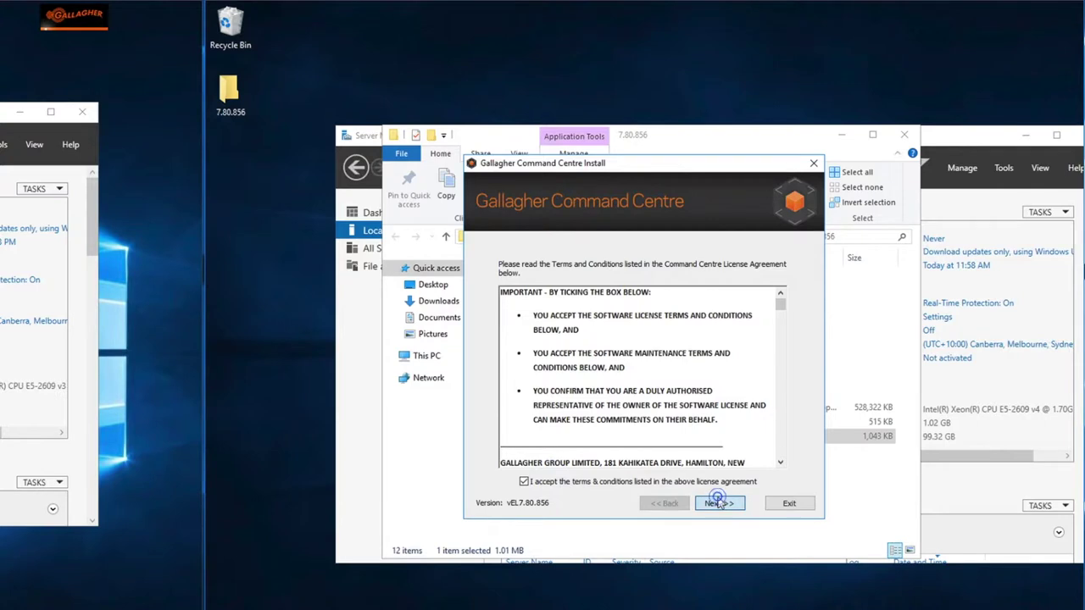
{"action": "left_click", "coordinate": [717, 503]}
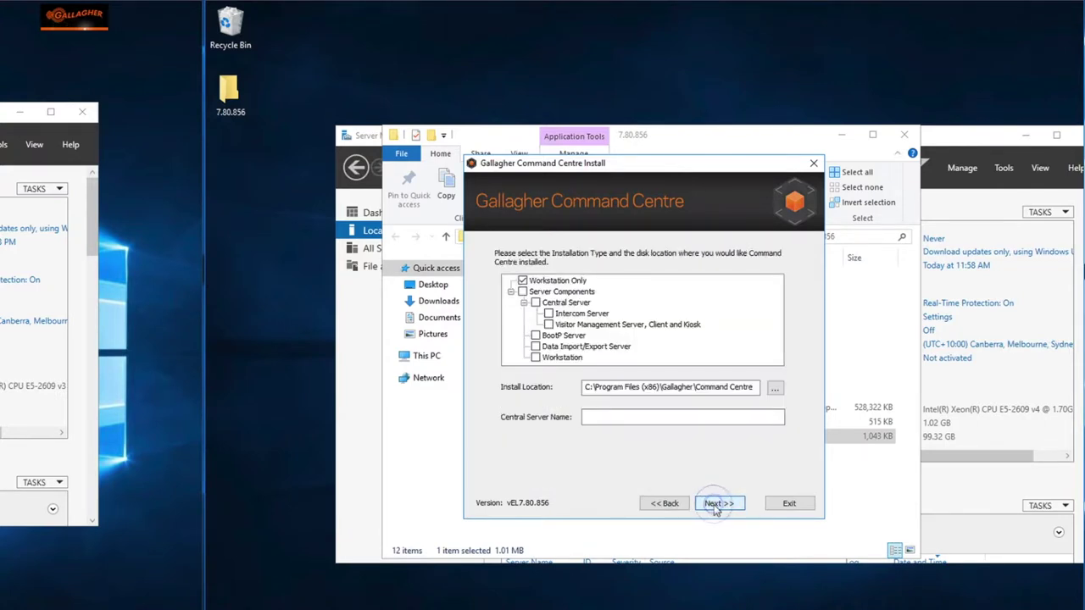
{"action": "left_click", "coordinate": [522, 292]}
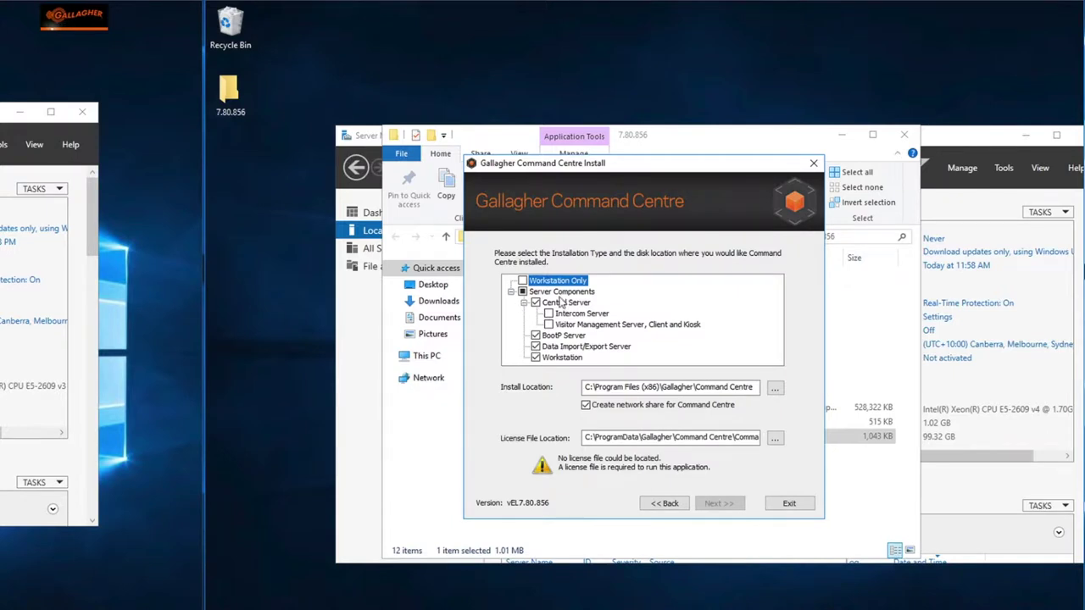
Try an E drive install location with the CommandCentre[1].lic site license, dismissing the invalid-location error.
{"action": "left_click", "coordinate": [591, 388]}
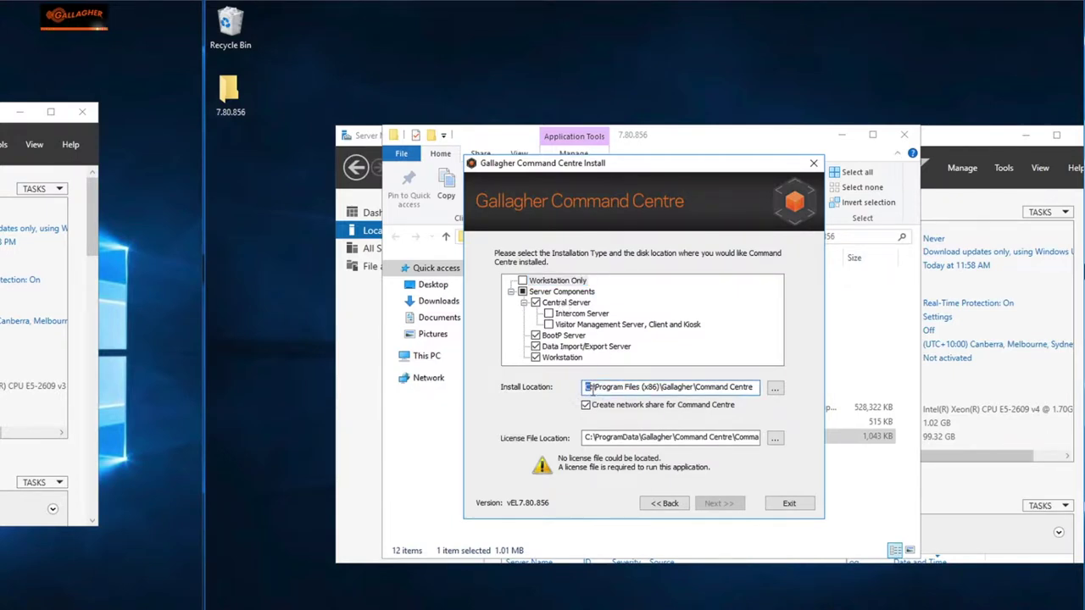
{"action": "key", "text": "BackSpace"}
{"action": "type", "text": "E"}
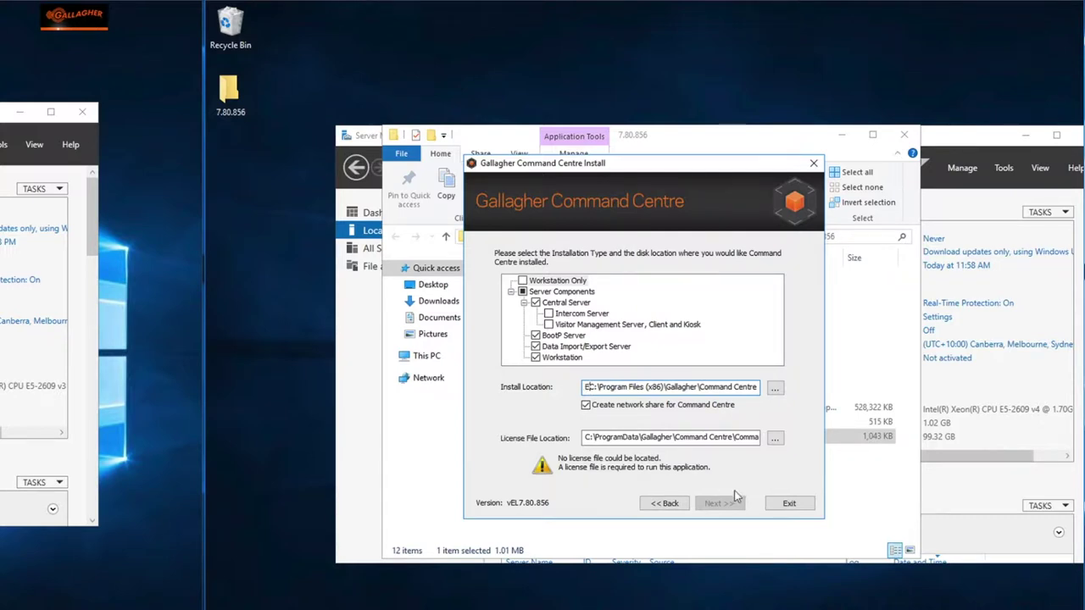
{"action": "left_click", "coordinate": [774, 438]}
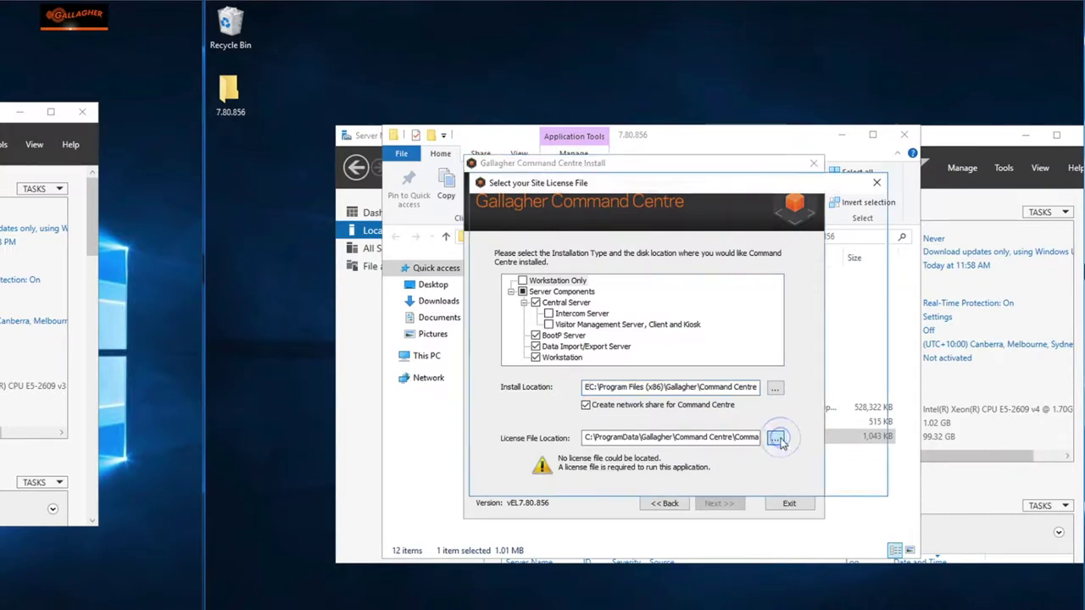
{"action": "double_click", "coordinate": [613, 269]}
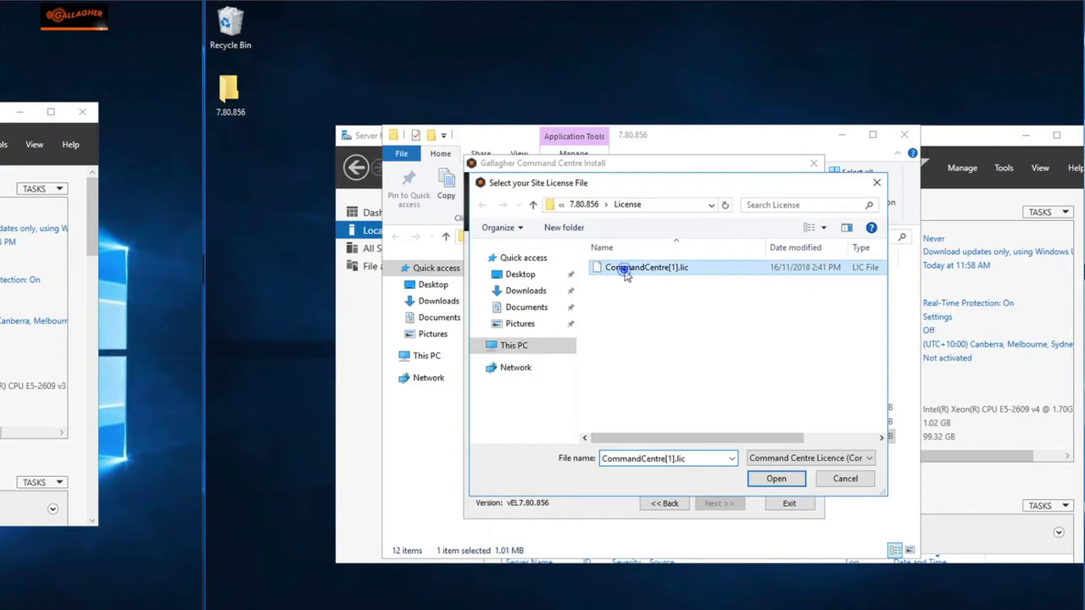
{"action": "left_click", "coordinate": [716, 505]}
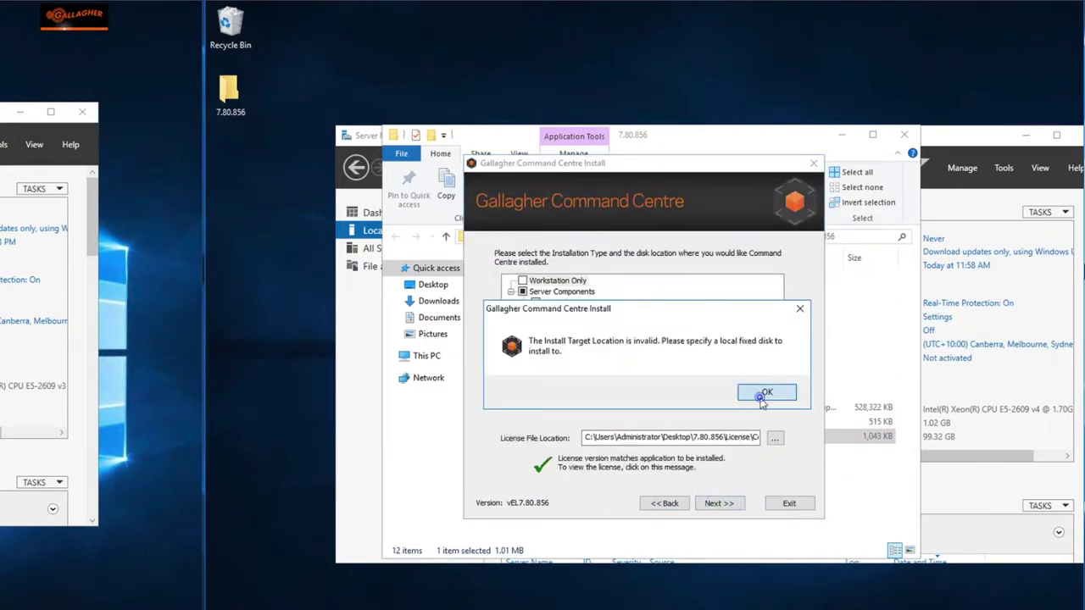
{"action": "left_click", "coordinate": [765, 391]}
Restore the install path to the C drive and continue to the SQL Server choice.
{"action": "left_click", "coordinate": [591, 387]}
{"action": "type", "text": "C"}
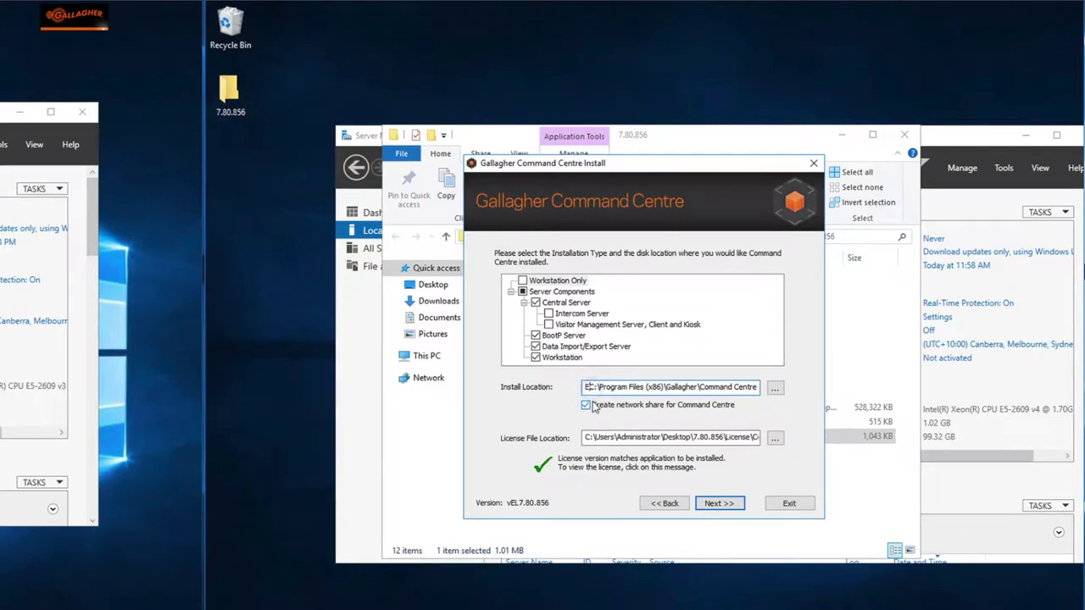
{"action": "key", "text": "Left"}
{"action": "key", "text": "BackSpace"}
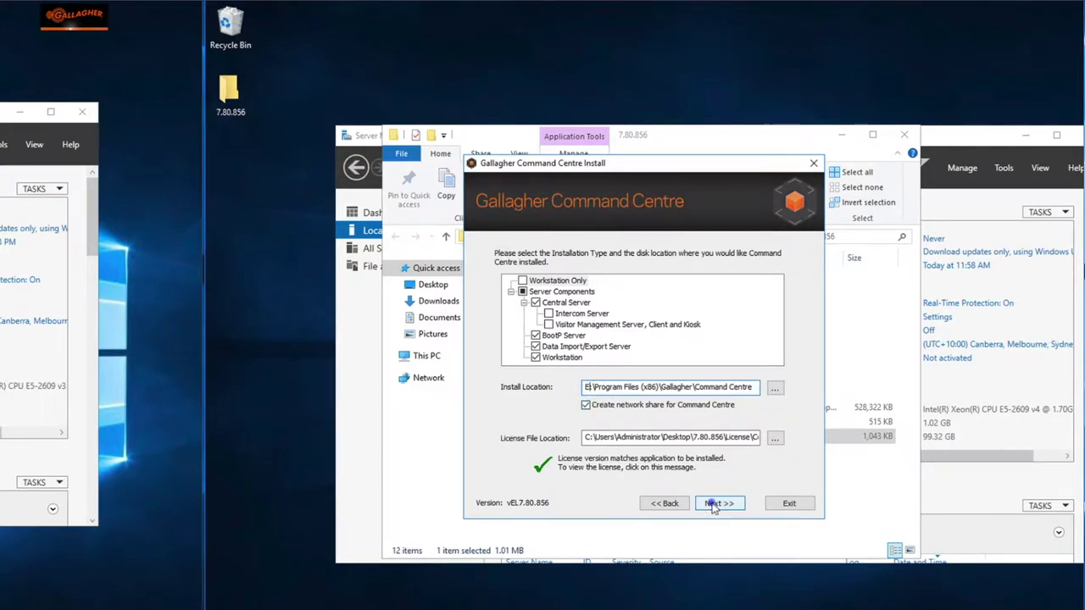
{"action": "left_click", "coordinate": [716, 505]}
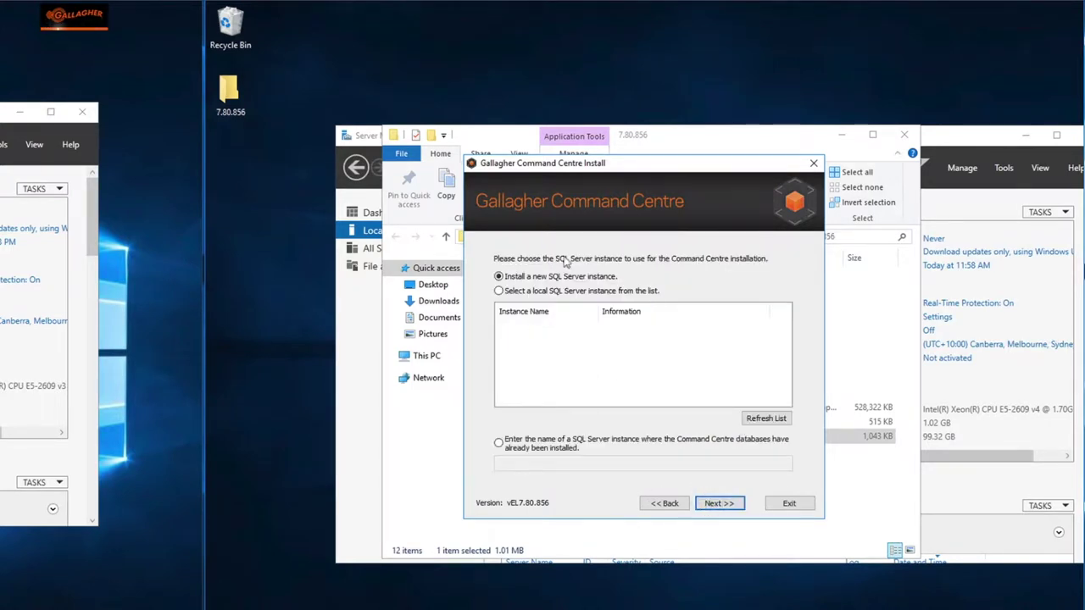
Install with a new SQL Server 2014 Express instance and no template, confirming the recovery code backup.
{"action": "left_click", "coordinate": [718, 505]}
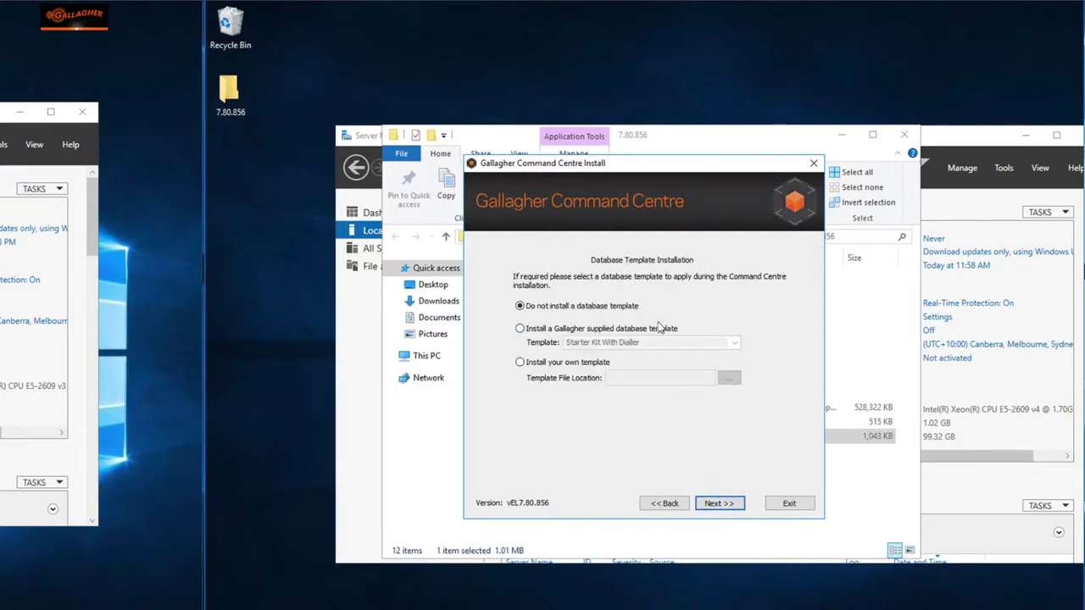
{"action": "left_click", "coordinate": [717, 504]}
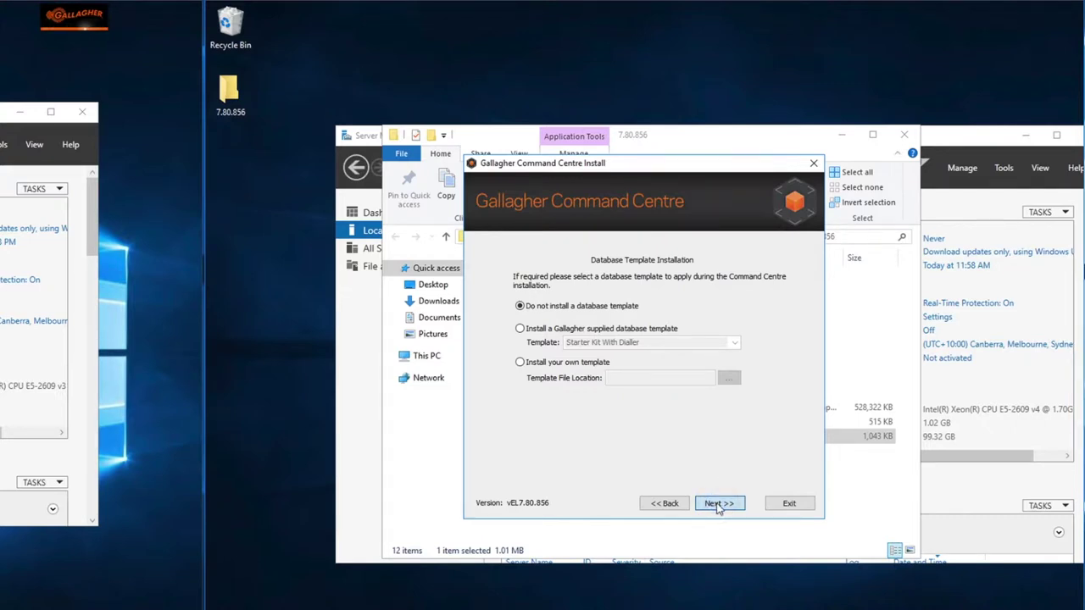
{"action": "left_click", "coordinate": [718, 505]}
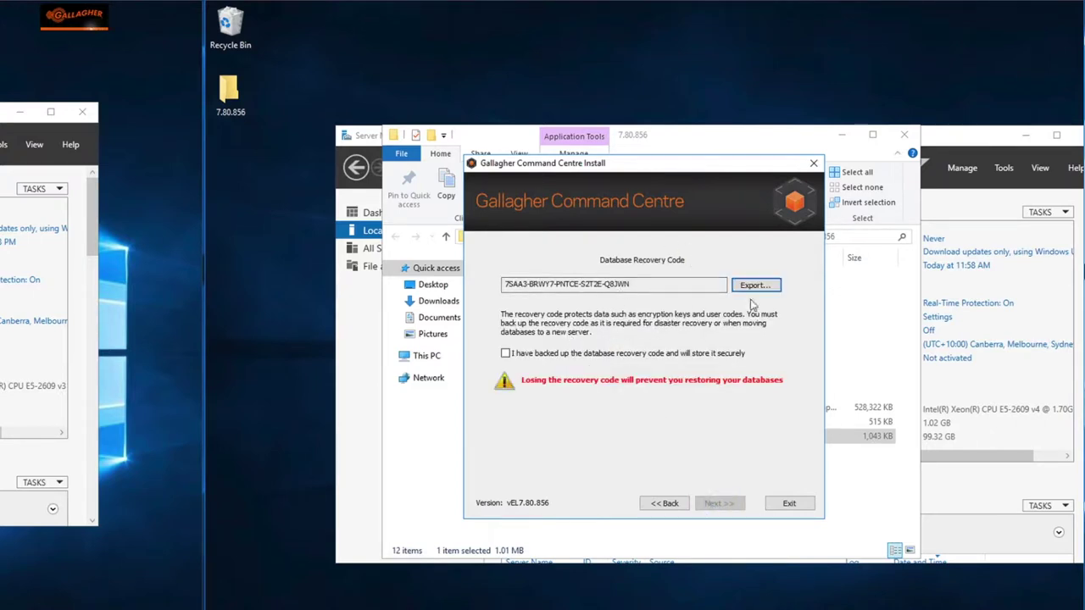
{"action": "left_click", "coordinate": [506, 354]}
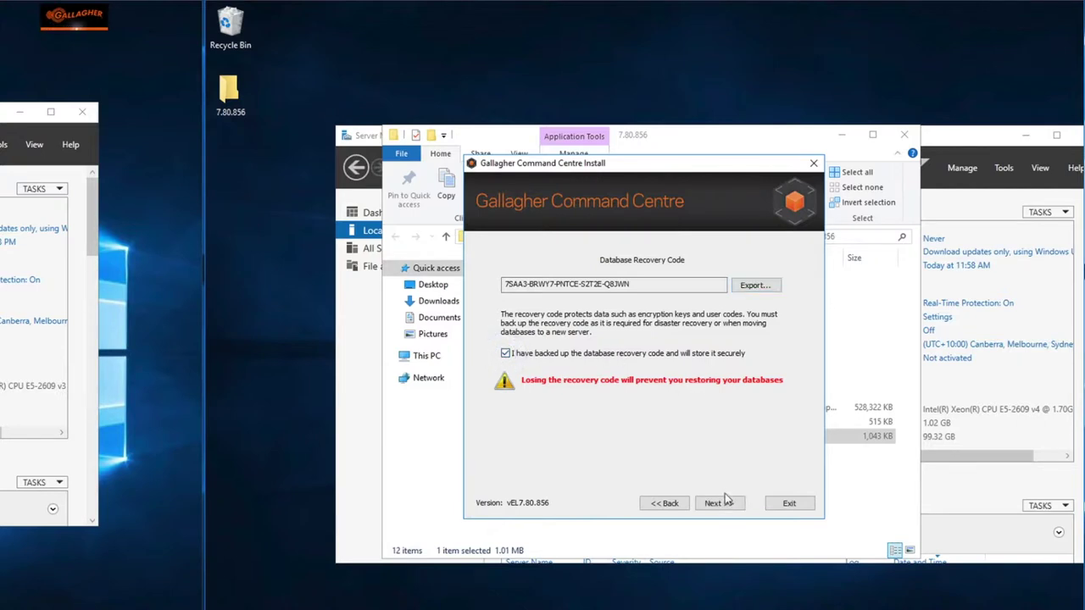
{"action": "left_click", "coordinate": [719, 503]}
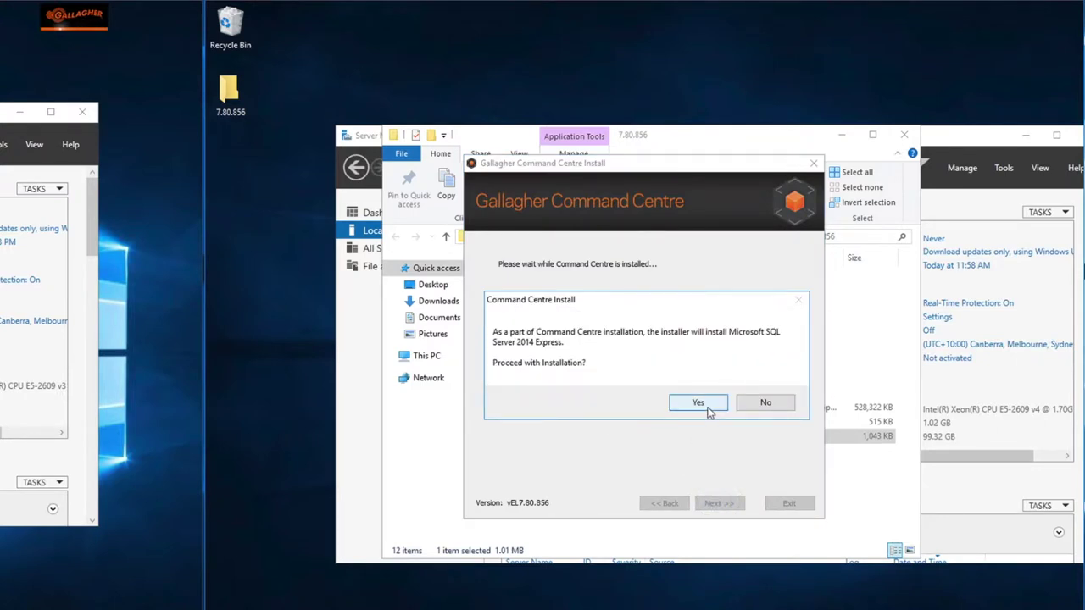
{"action": "left_click", "coordinate": [701, 404]}
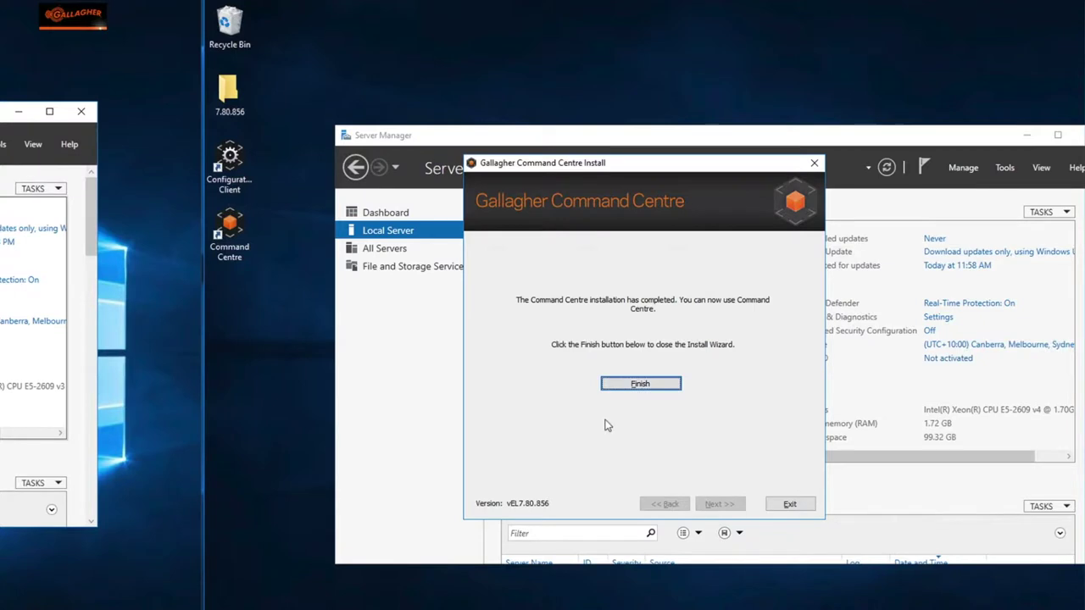
{"action": "left_click", "coordinate": [639, 384]}
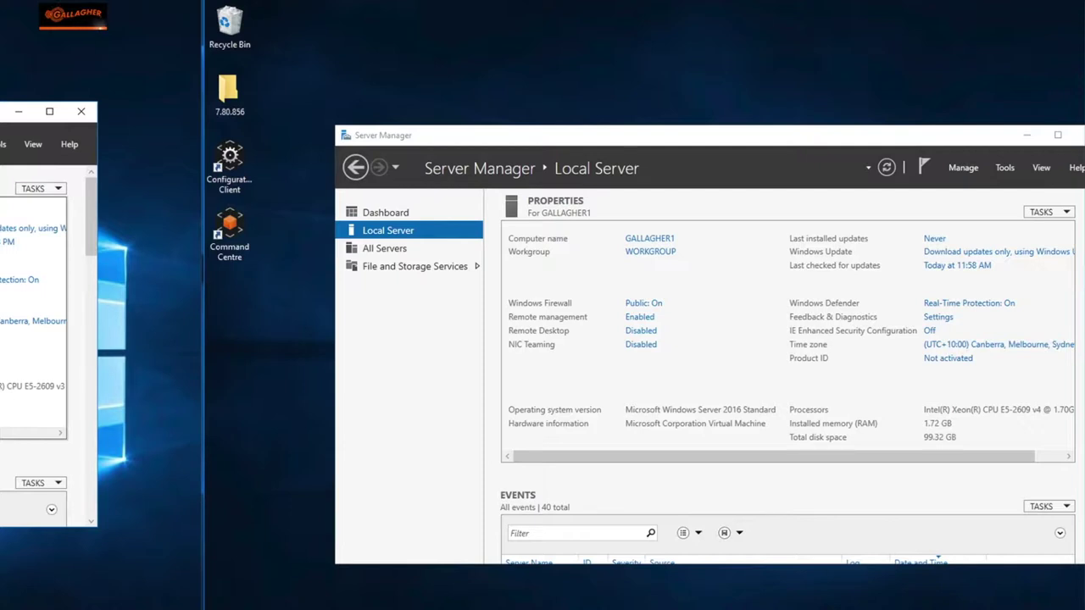
Launch Command Centre Restore from the Gallagher Start menu folder and choose to select a file.
{"action": "key", "text": "super"}
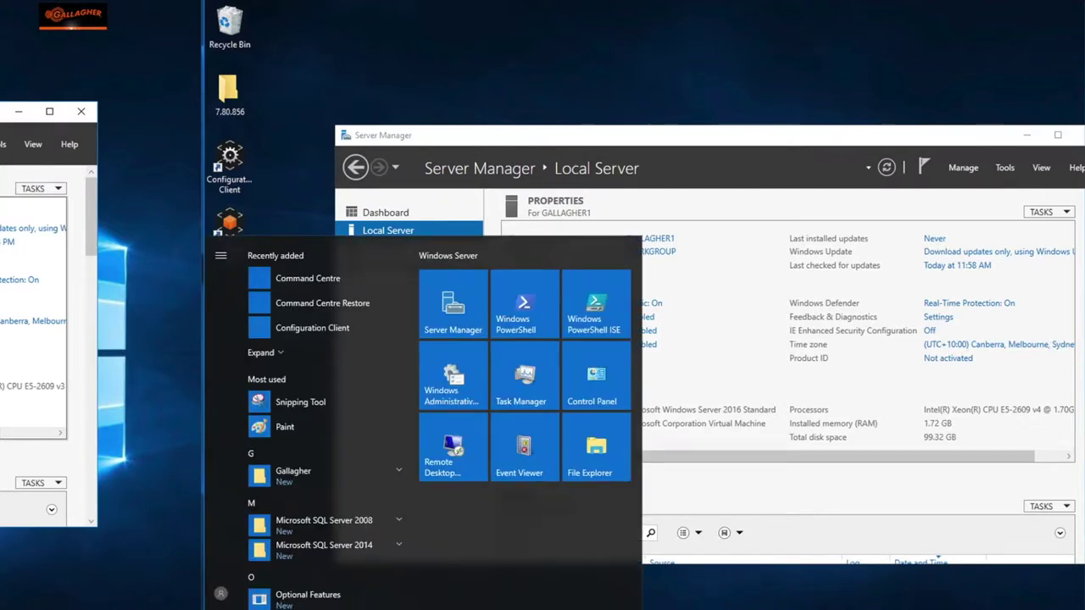
{"action": "left_click", "coordinate": [385, 477]}
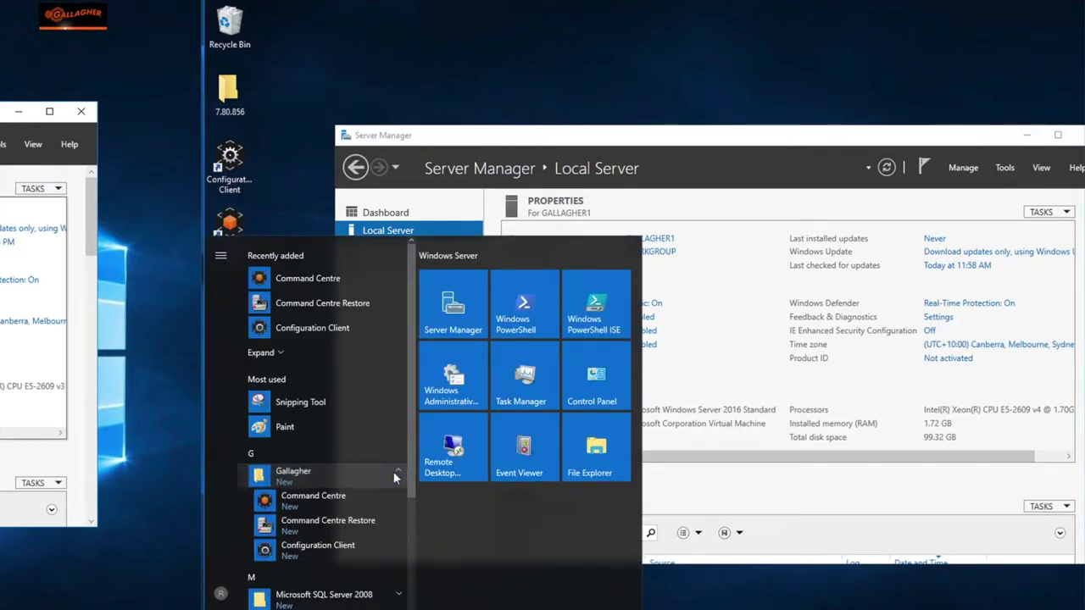
{"action": "left_click", "coordinate": [337, 526]}
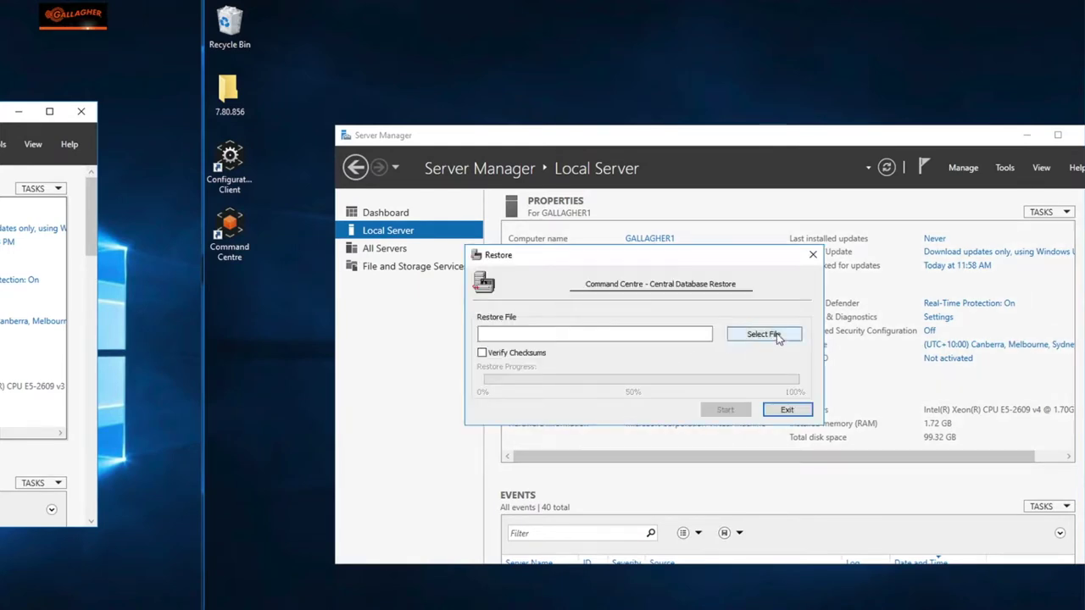
{"action": "left_click", "coordinate": [777, 336]}
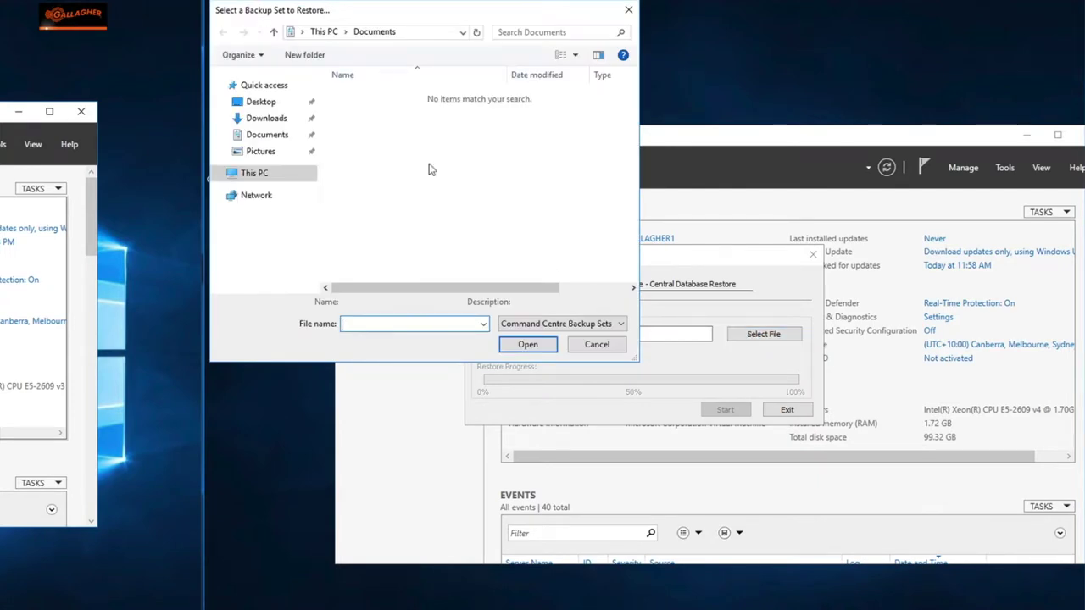
Load the FTBackup set from E:\backups and start the restore.
{"action": "left_click", "coordinate": [252, 174]}
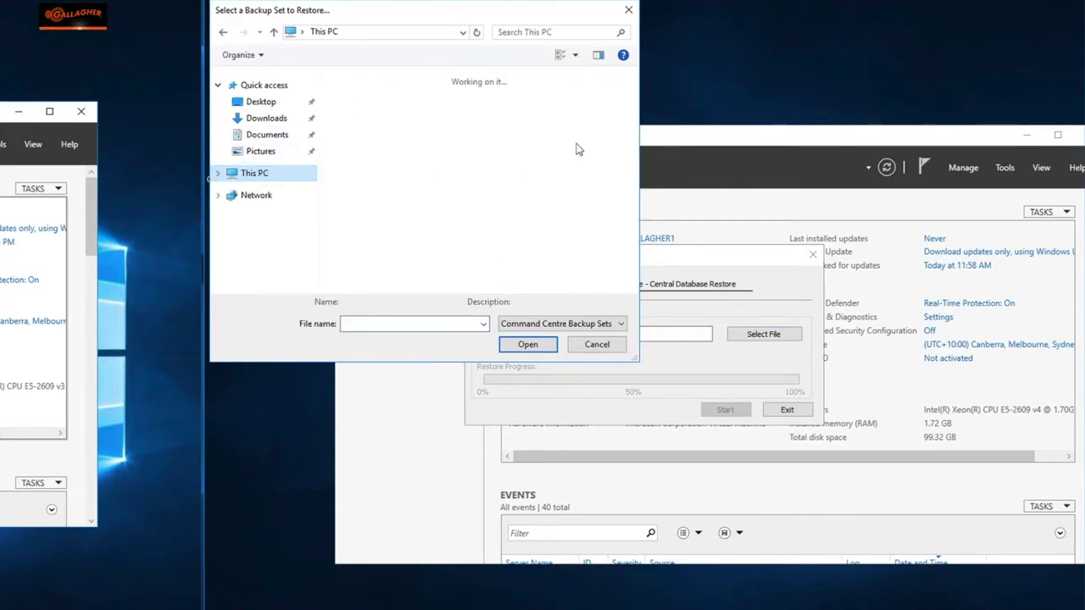
{"action": "left_click_drag", "start_coordinate": [631, 142], "coordinate": [641, 227]}
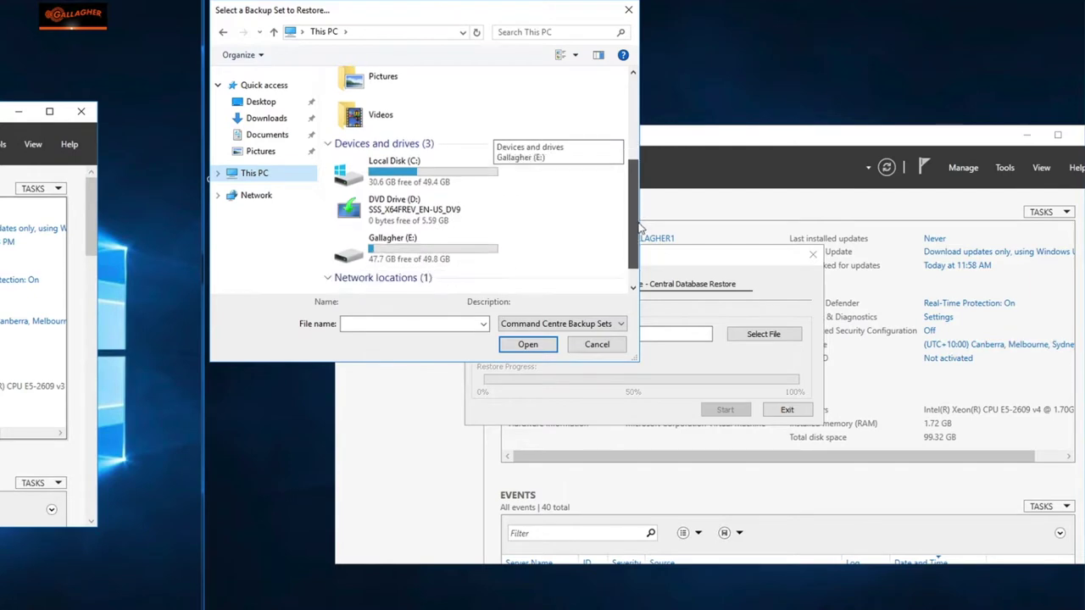
{"action": "double_click", "coordinate": [397, 250]}
{"action": "double_click", "coordinate": [352, 95]}
{"action": "left_click", "coordinate": [344, 100]}
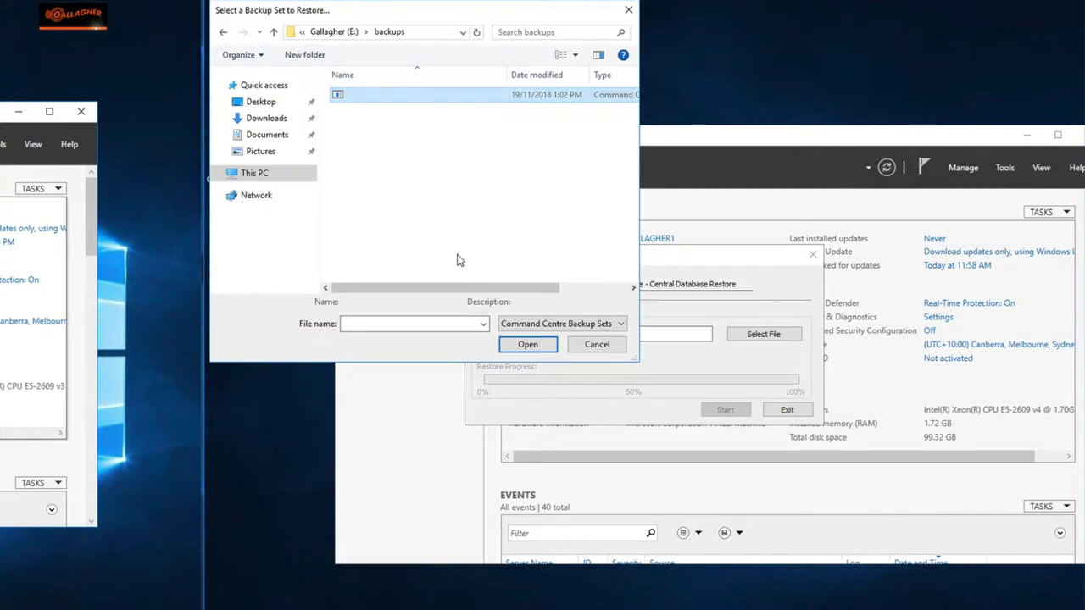
{"action": "left_click", "coordinate": [368, 98]}
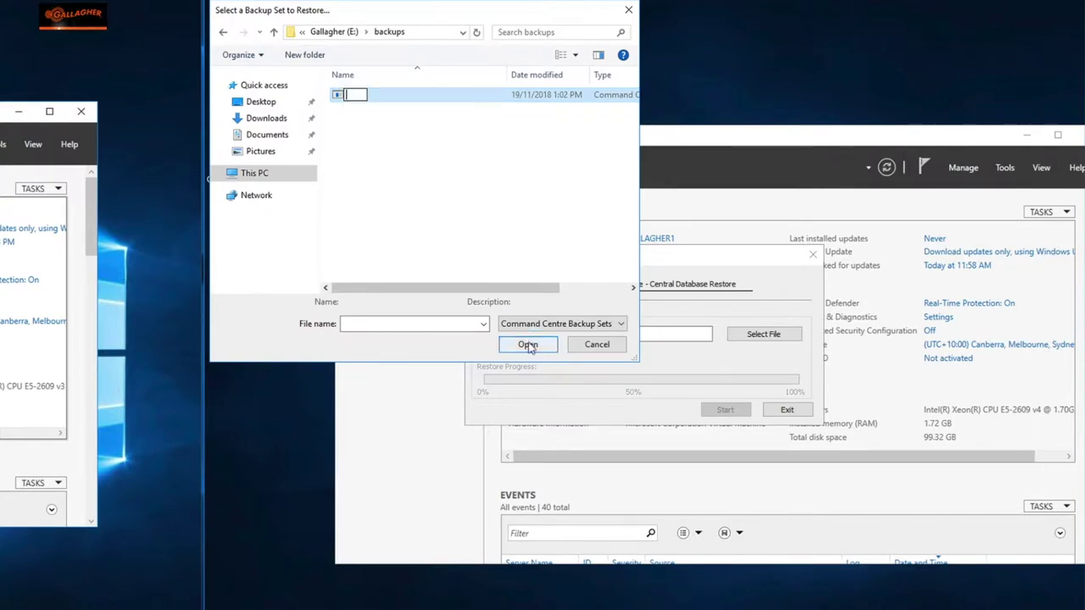
{"action": "left_click", "coordinate": [341, 100]}
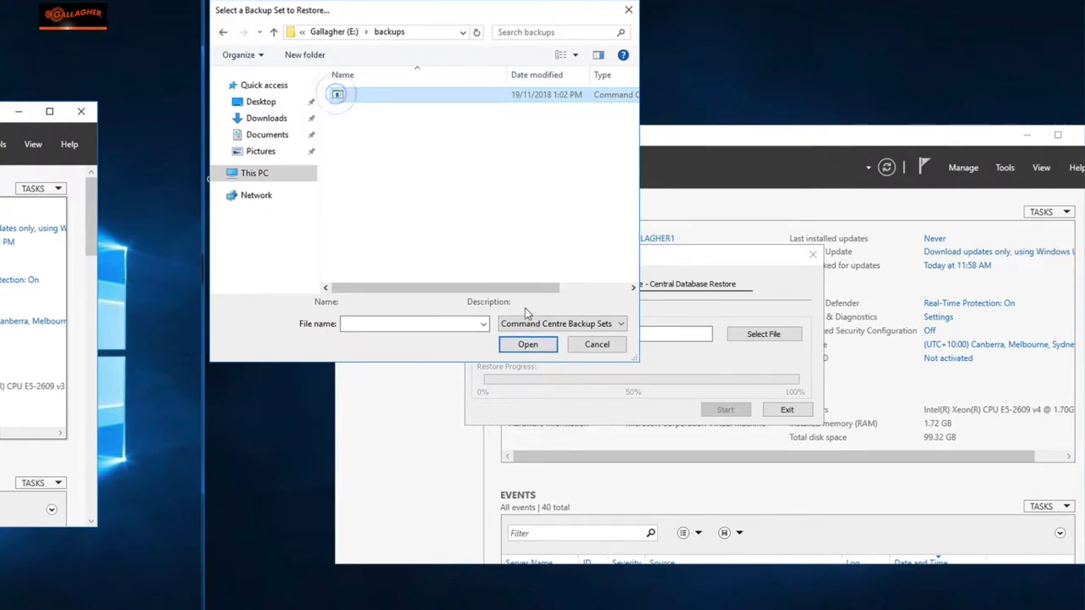
{"action": "left_click", "coordinate": [528, 345]}
{"action": "left_click", "coordinate": [726, 411]}
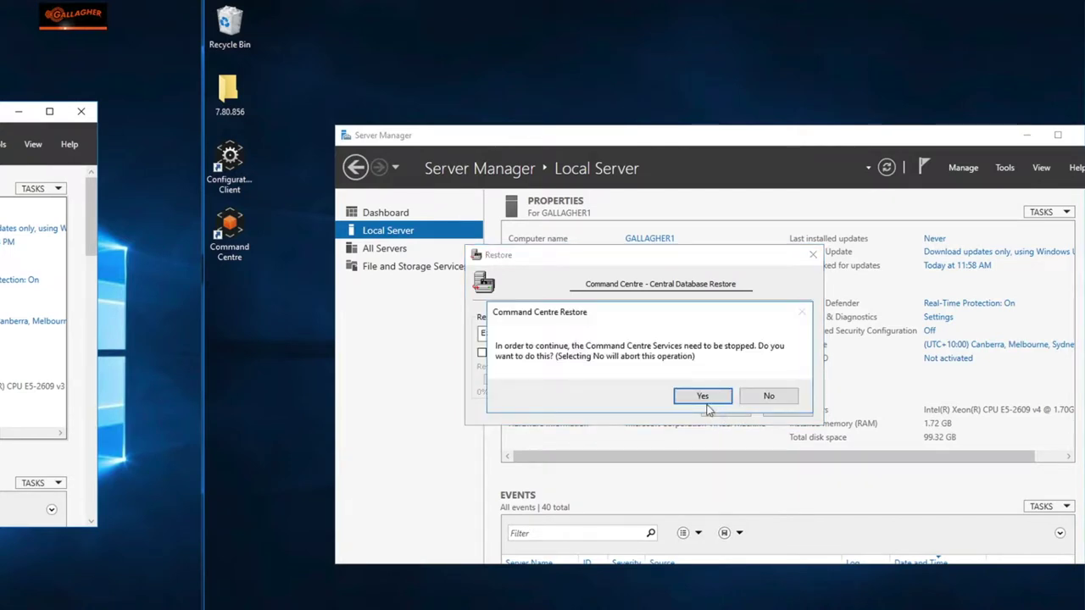
Stop the services and import the recovery code from E:\backups\CommandCentre.recovery.
{"action": "left_click", "coordinate": [703, 396]}
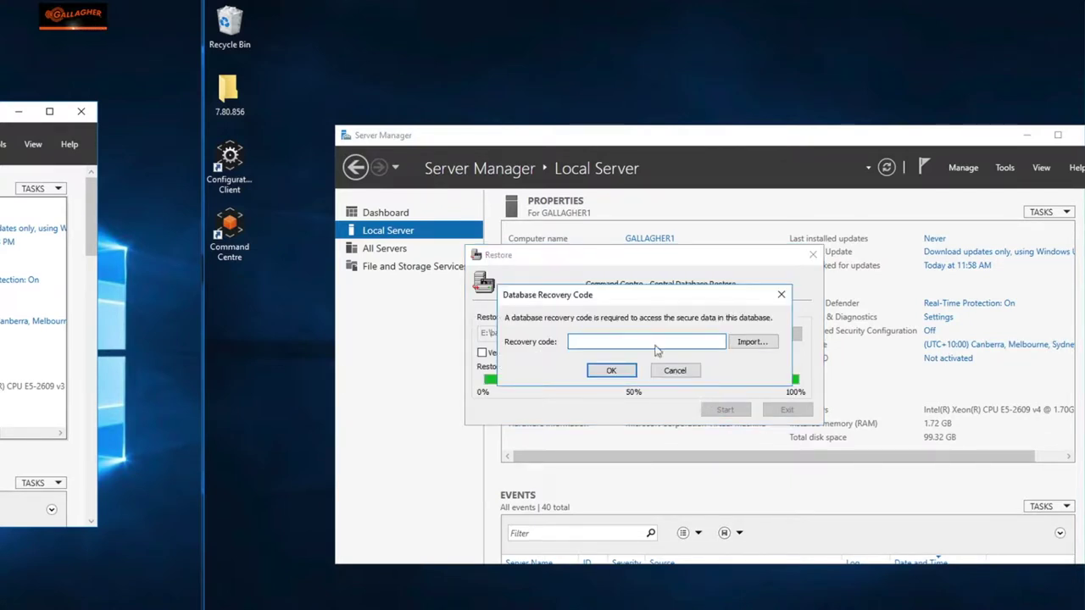
{"action": "left_click", "coordinate": [761, 343]}
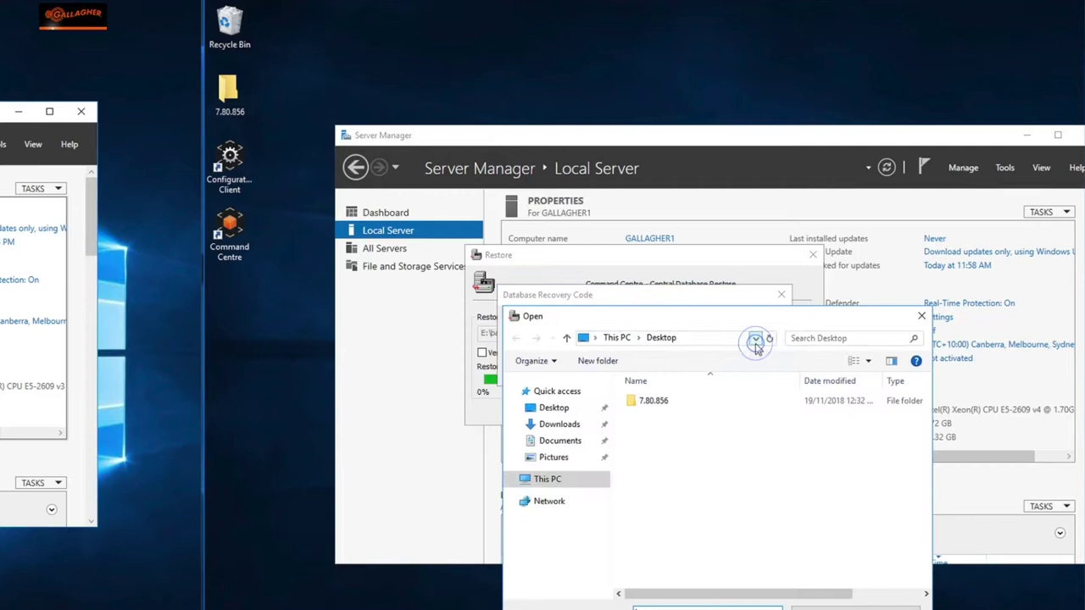
{"action": "left_click", "coordinate": [550, 479]}
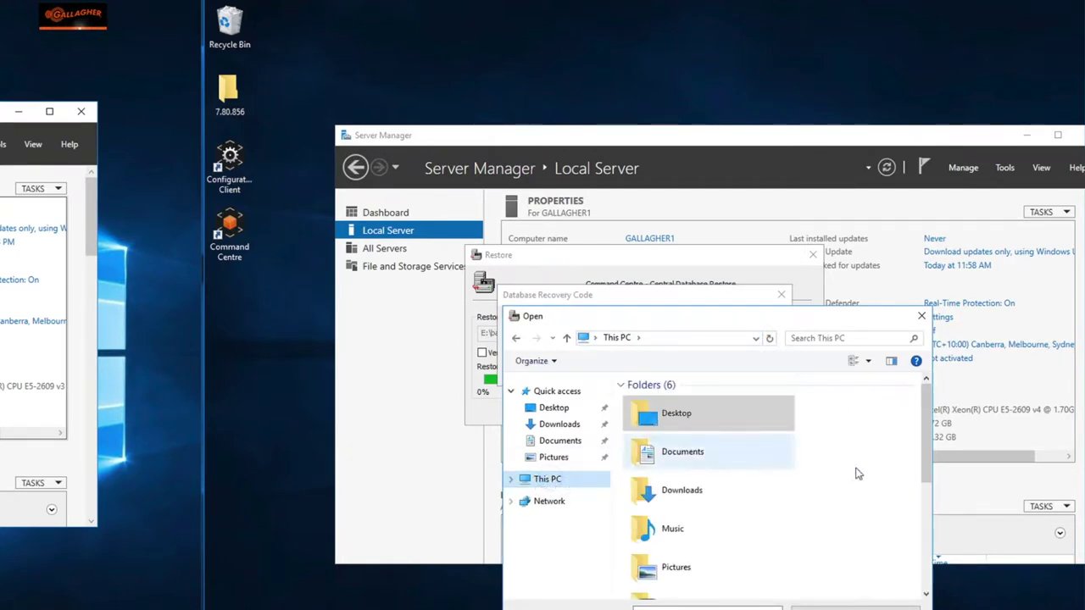
{"action": "scroll", "coordinate": [926, 549], "scroll_direction": "down", "scroll_amount": 3}
{"action": "double_click", "coordinate": [711, 530]}
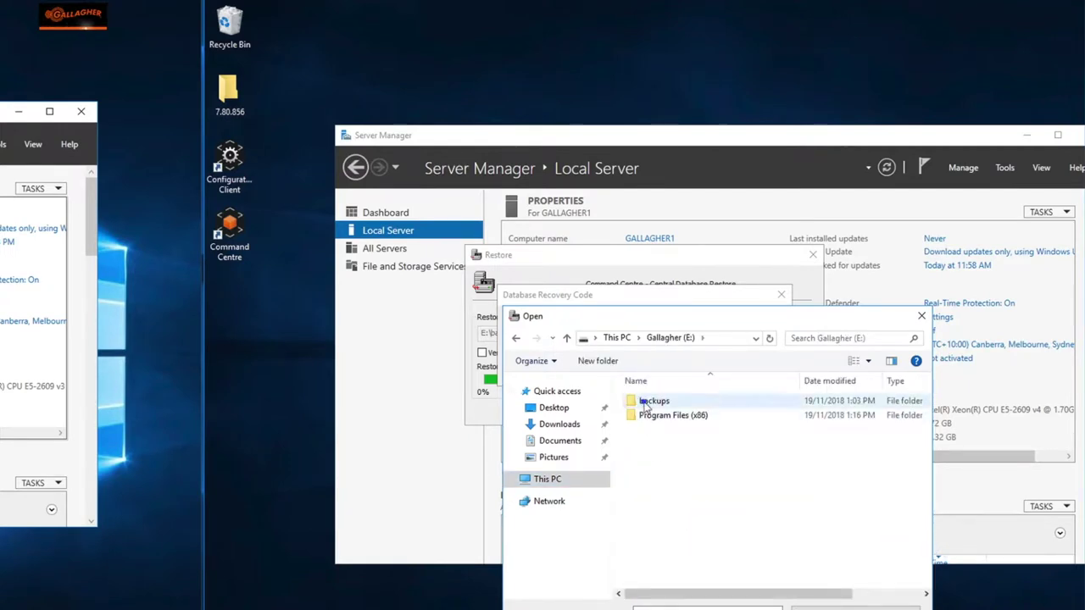
{"action": "double_click", "coordinate": [648, 402]}
{"action": "double_click", "coordinate": [678, 401]}
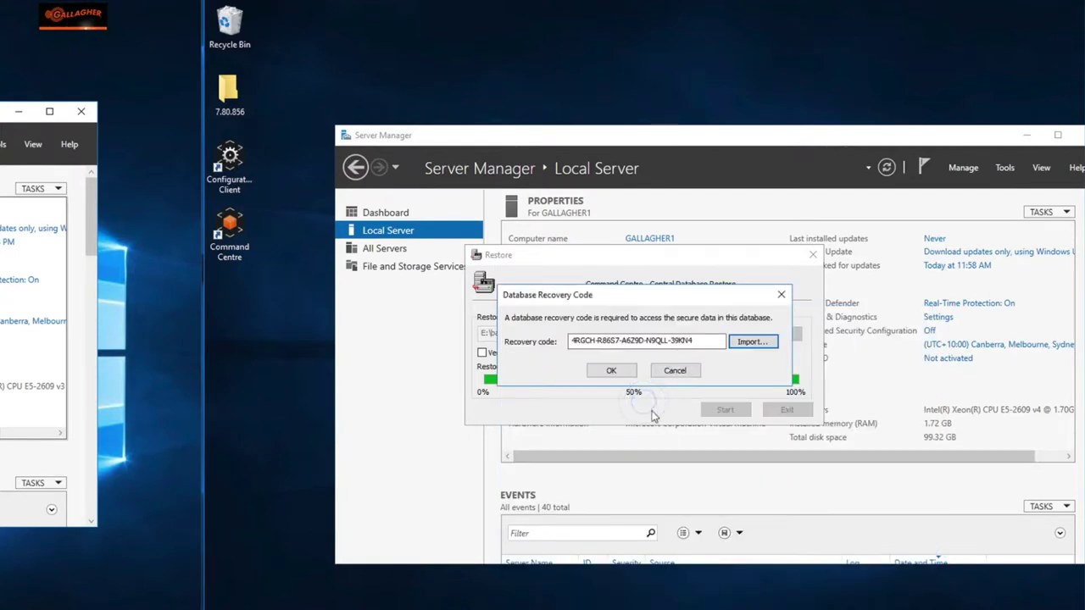
{"action": "left_click", "coordinate": [613, 373]}
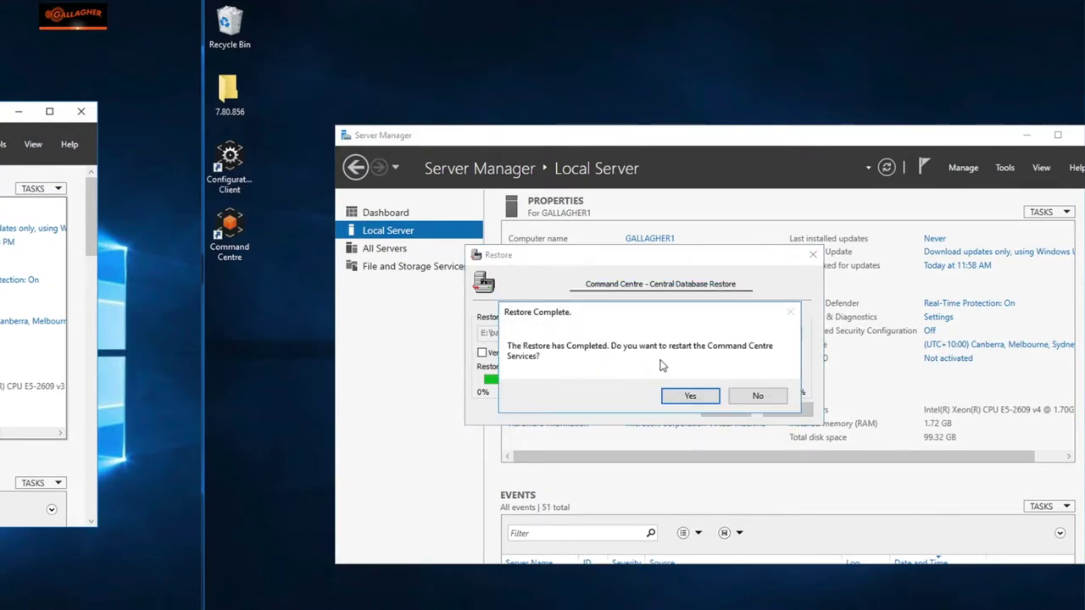
Restart the Command Centre services, acknowledge the successful restore, and exit the tool.
{"action": "left_click", "coordinate": [690, 397]}
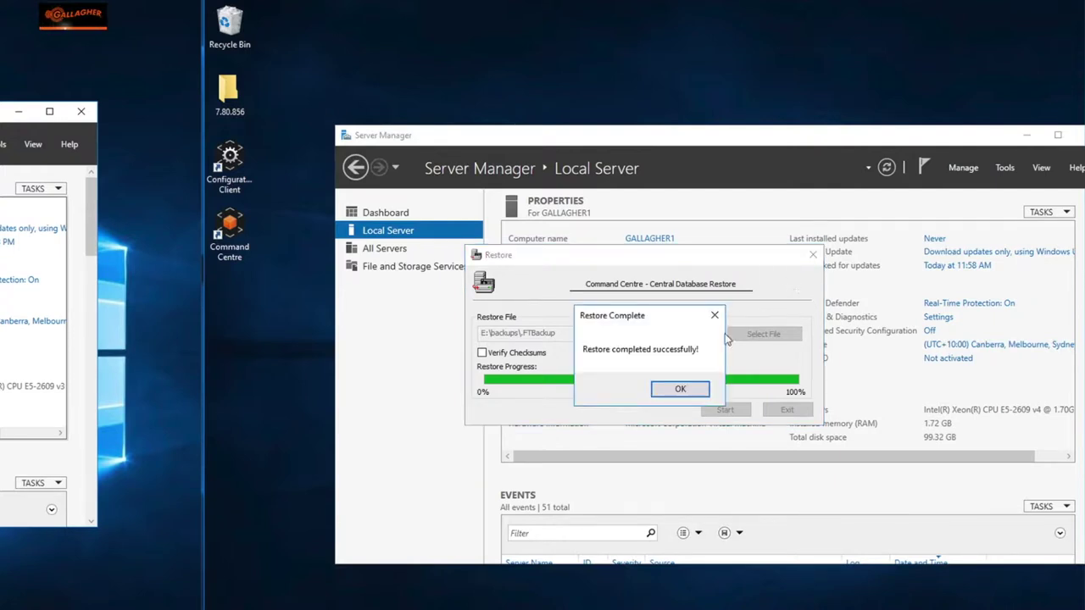
{"action": "left_click", "coordinate": [679, 388]}
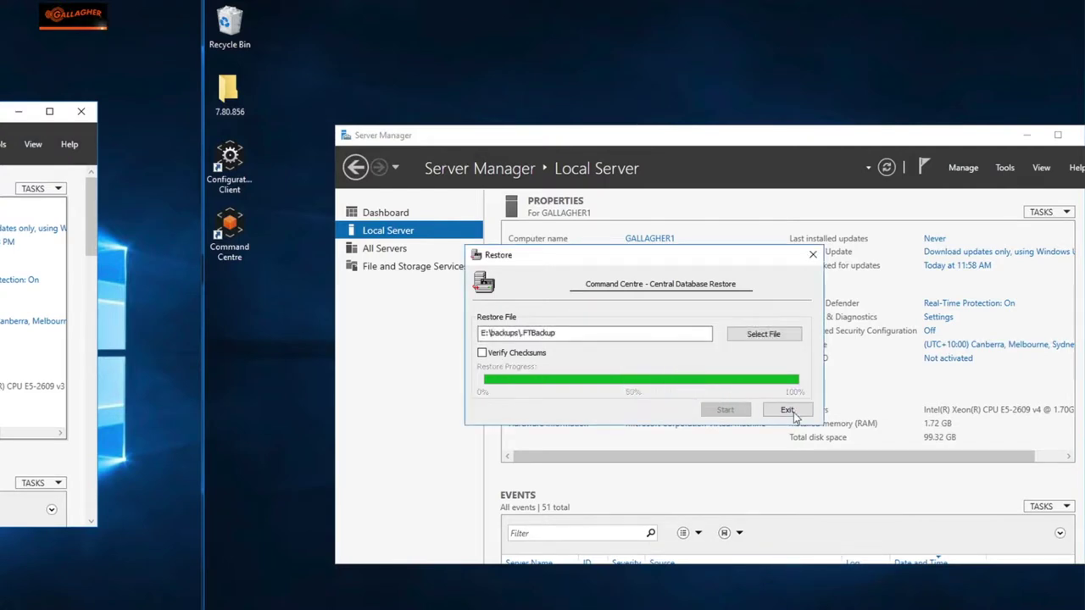
{"action": "left_click", "coordinate": [791, 413]}
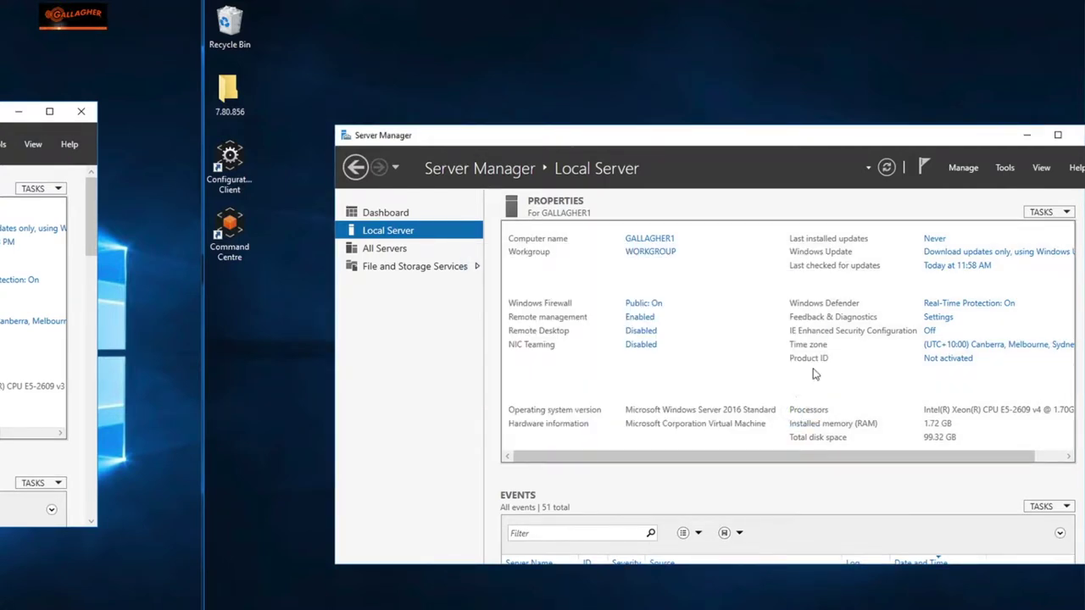
Change the computer name from GALLAGHER1 to GALLAGHER2 and restart the server immediately.
{"action": "left_click", "coordinate": [649, 241]}
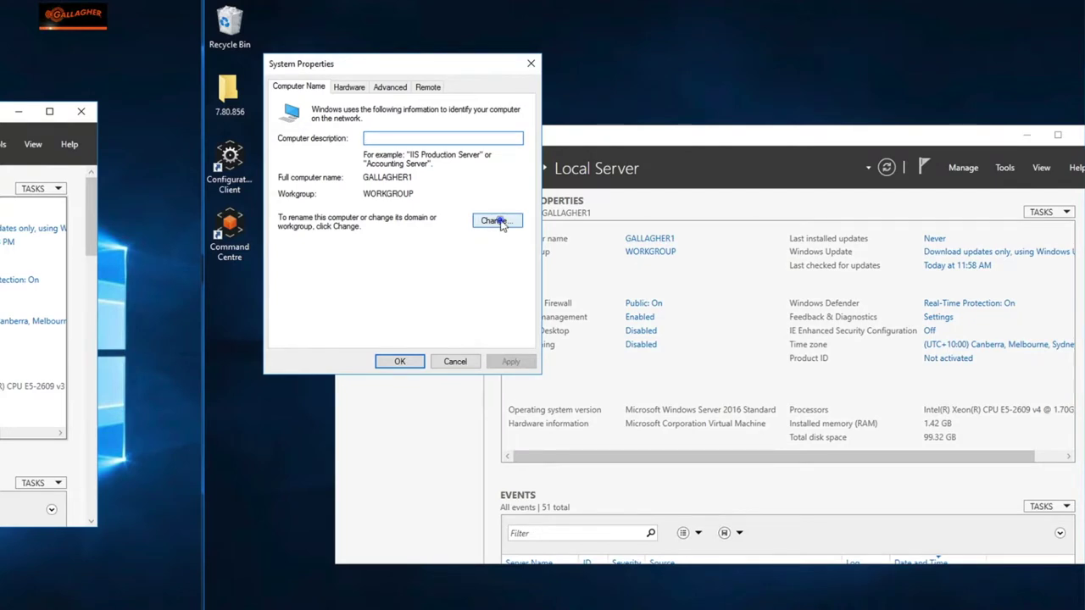
{"action": "left_click", "coordinate": [497, 221]}
{"action": "left_click", "coordinate": [338, 168]}
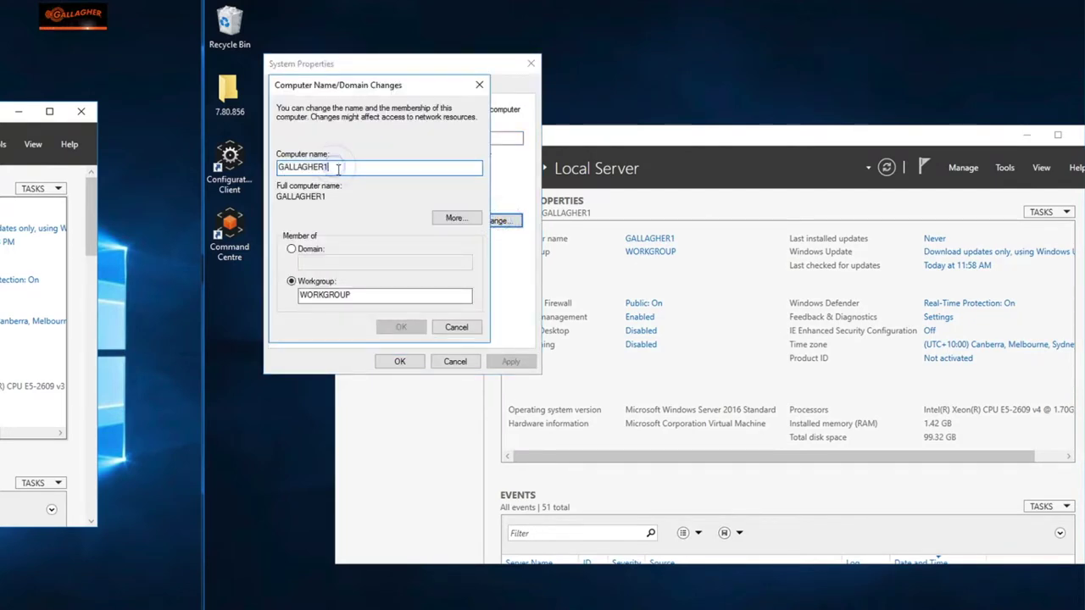
{"action": "key", "text": "BackSpace"}
{"action": "left_click", "coordinate": [400, 329]}
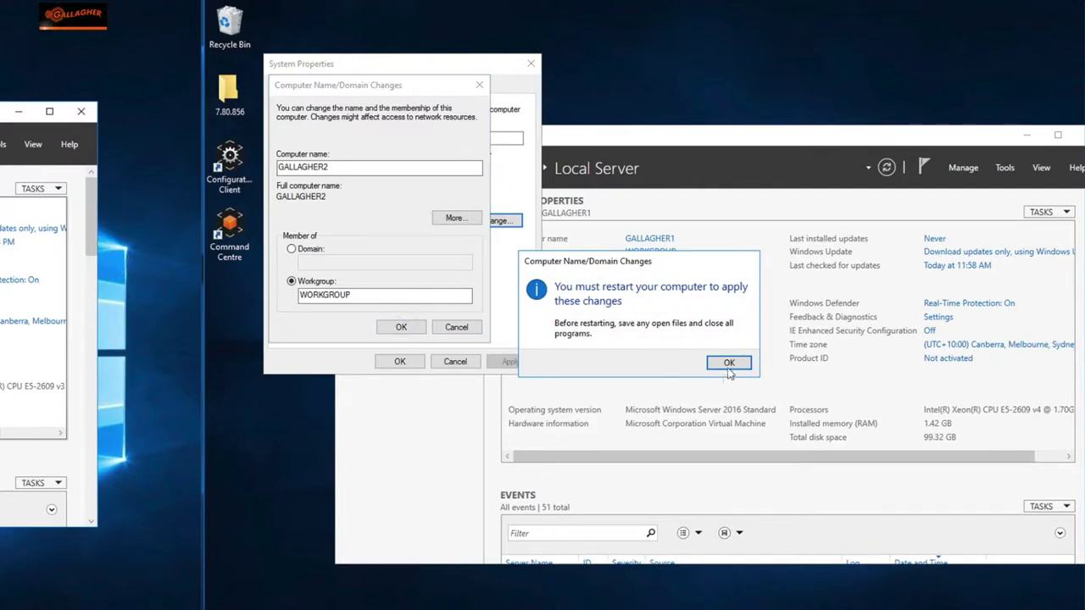
{"action": "left_click", "coordinate": [728, 363]}
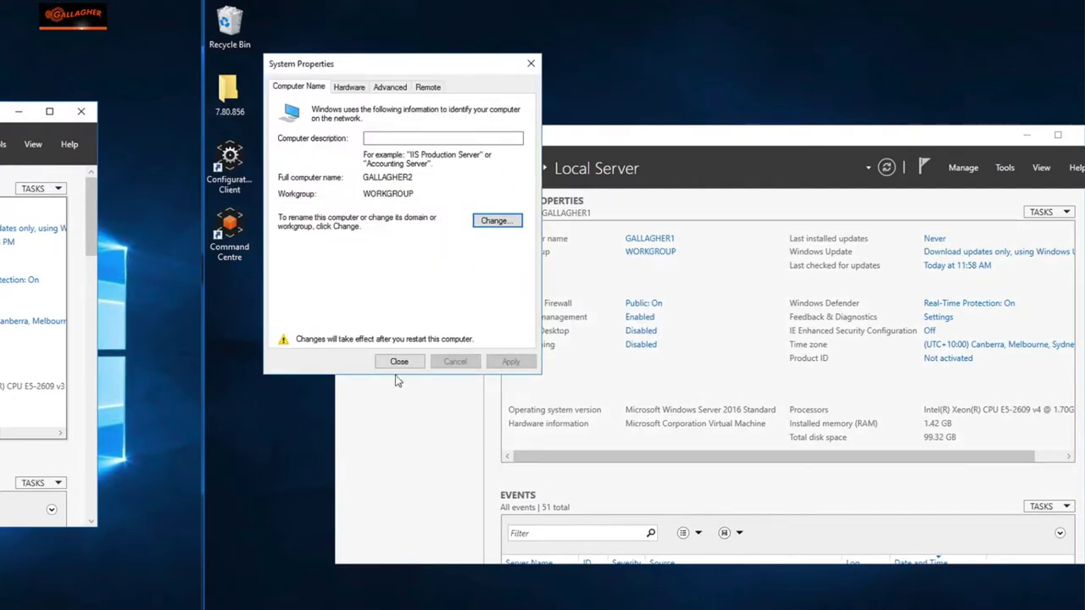
{"action": "left_click", "coordinate": [405, 360]}
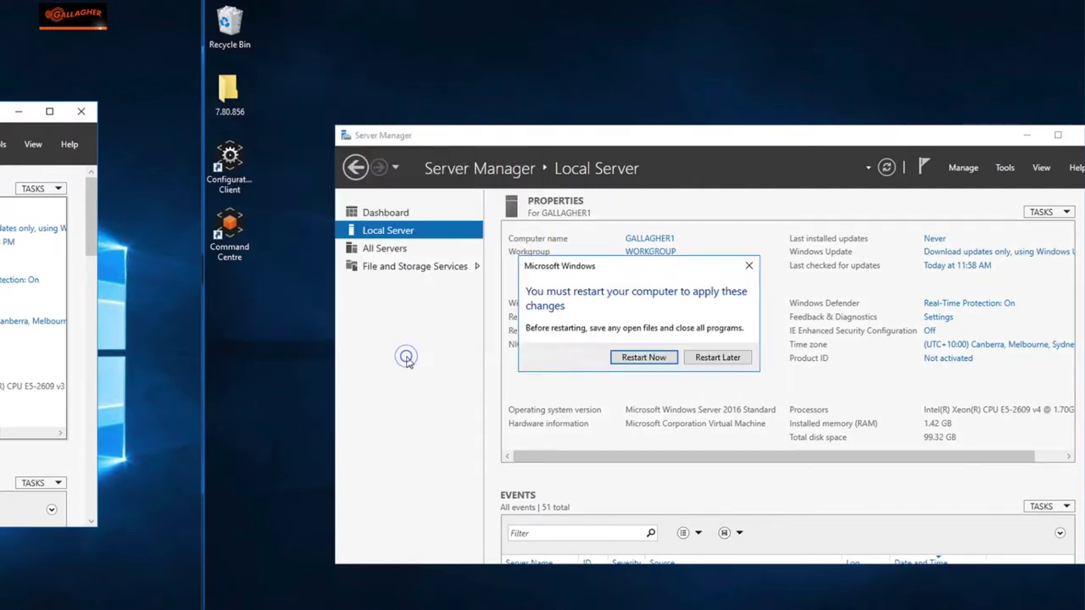
{"action": "left_click", "coordinate": [637, 359]}
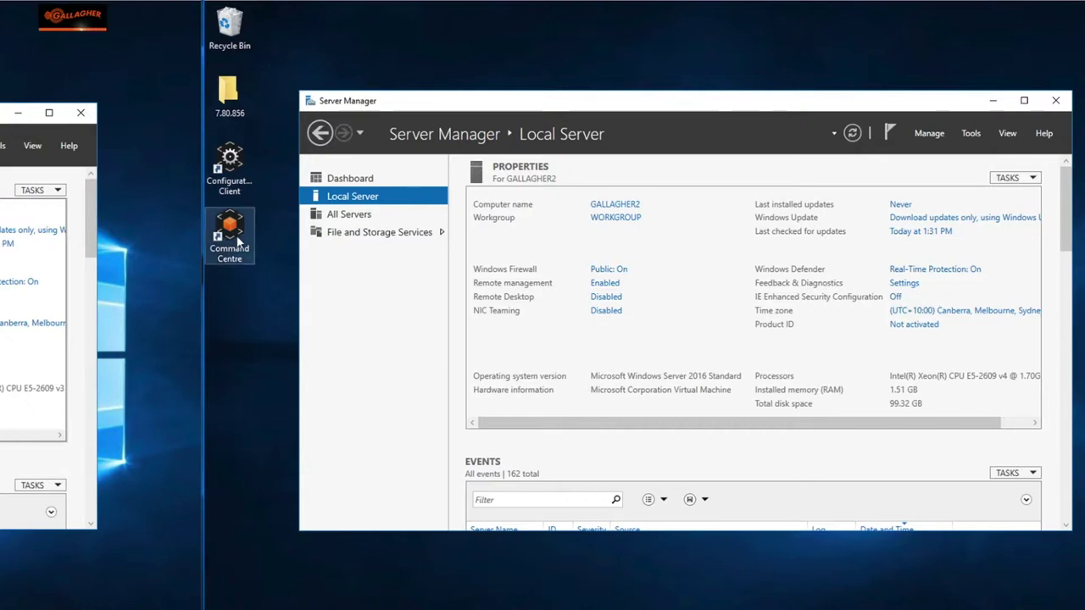
After the Configuration Client fails to connect, re-enable the Ethernet adapter.
{"action": "double_click", "coordinate": [229, 169]}
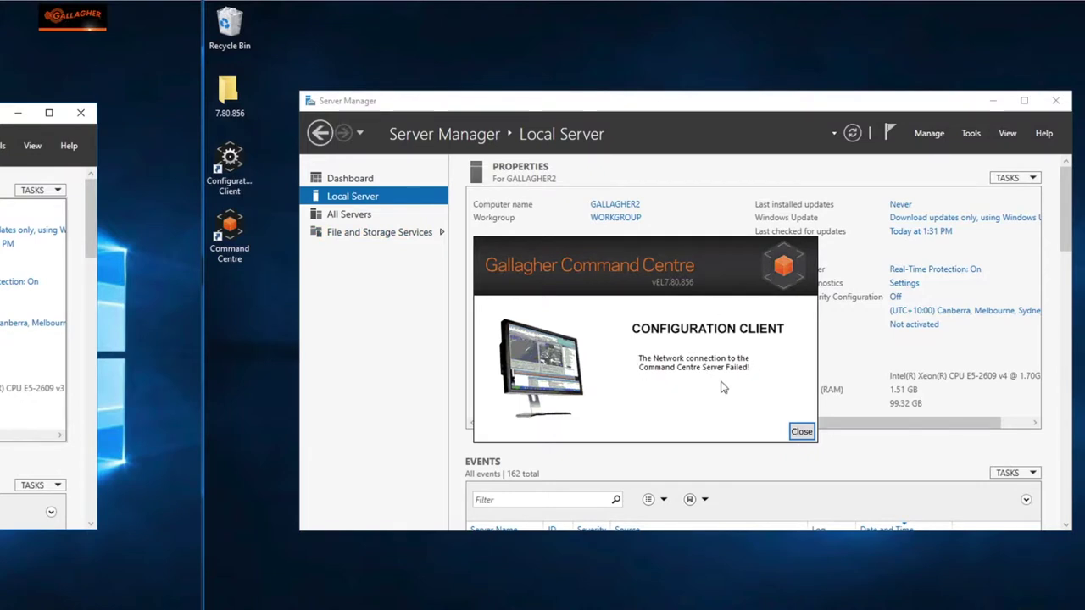
{"action": "left_click", "coordinate": [801, 431]}
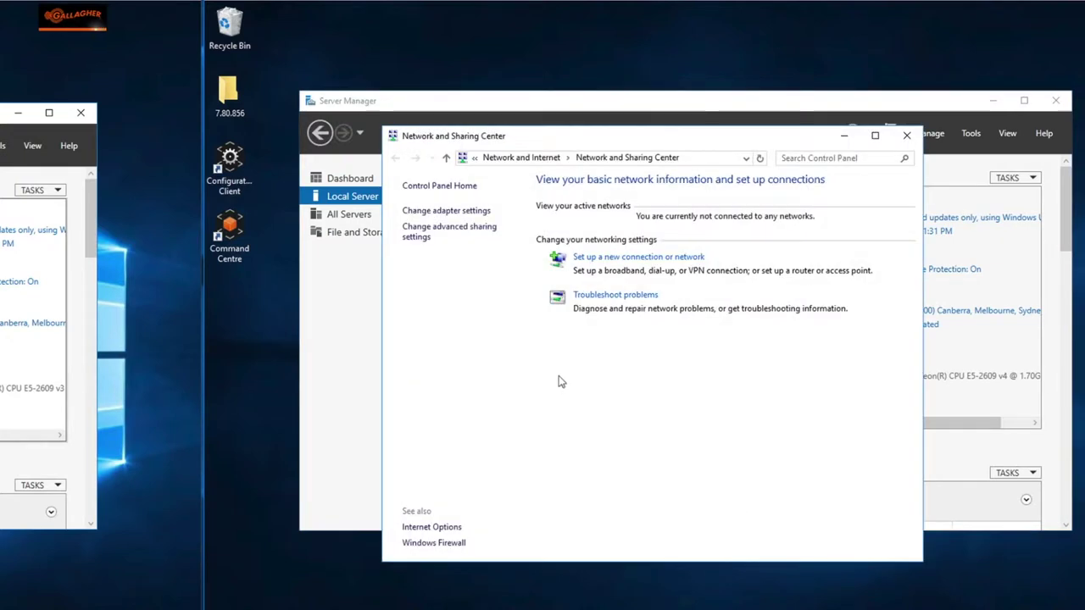
{"action": "left_click", "coordinate": [434, 211]}
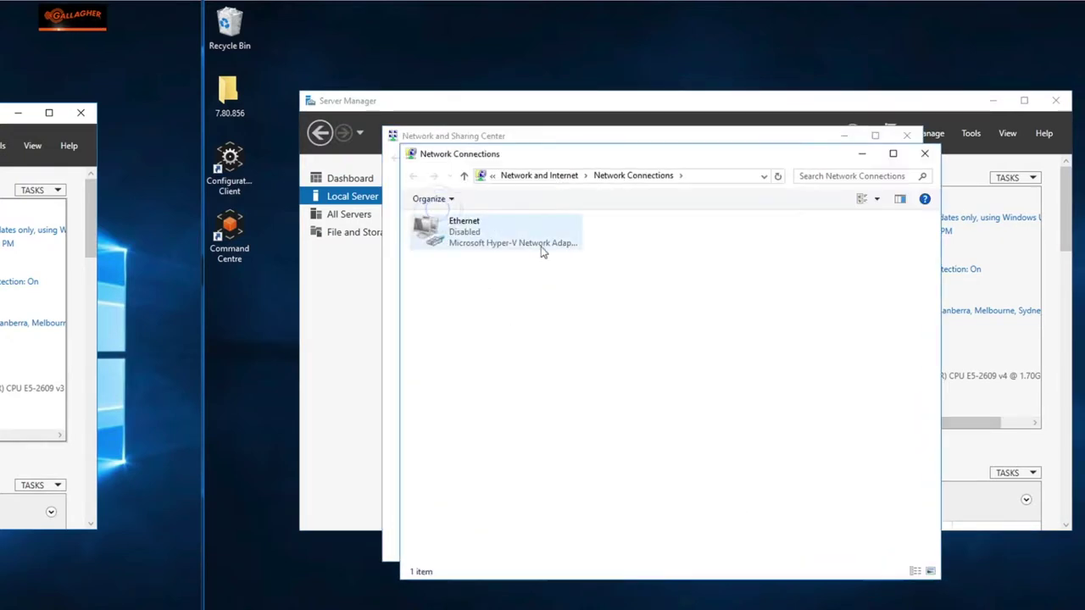
{"action": "right_click", "coordinate": [475, 240]}
{"action": "left_click", "coordinate": [496, 242]}
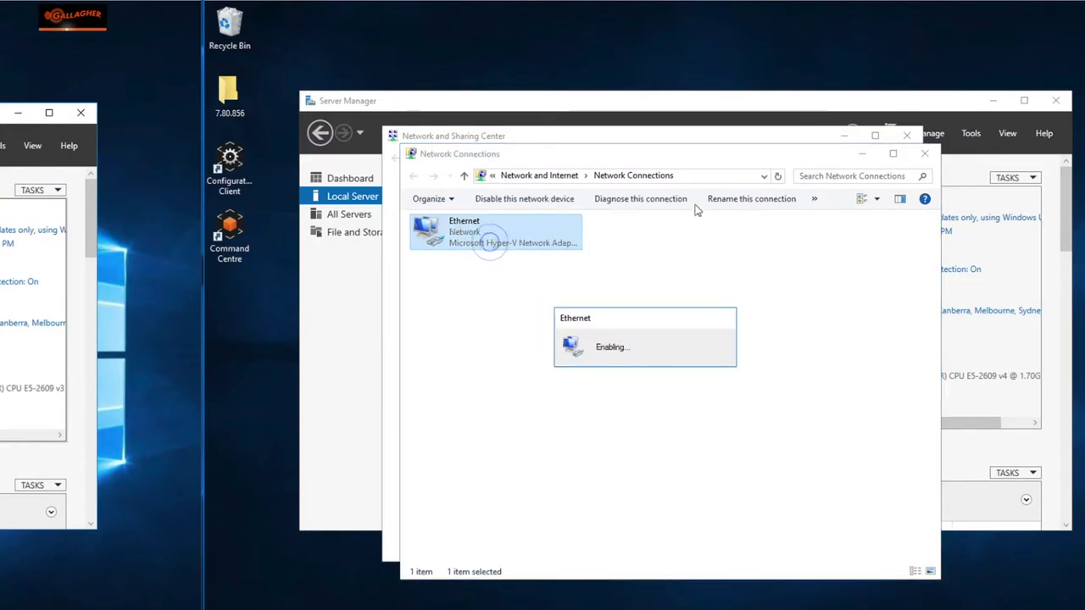
Close the network windows and relaunch the Gallagher Configuration Client.
{"action": "left_click", "coordinate": [928, 155]}
{"action": "left_click", "coordinate": [904, 134]}
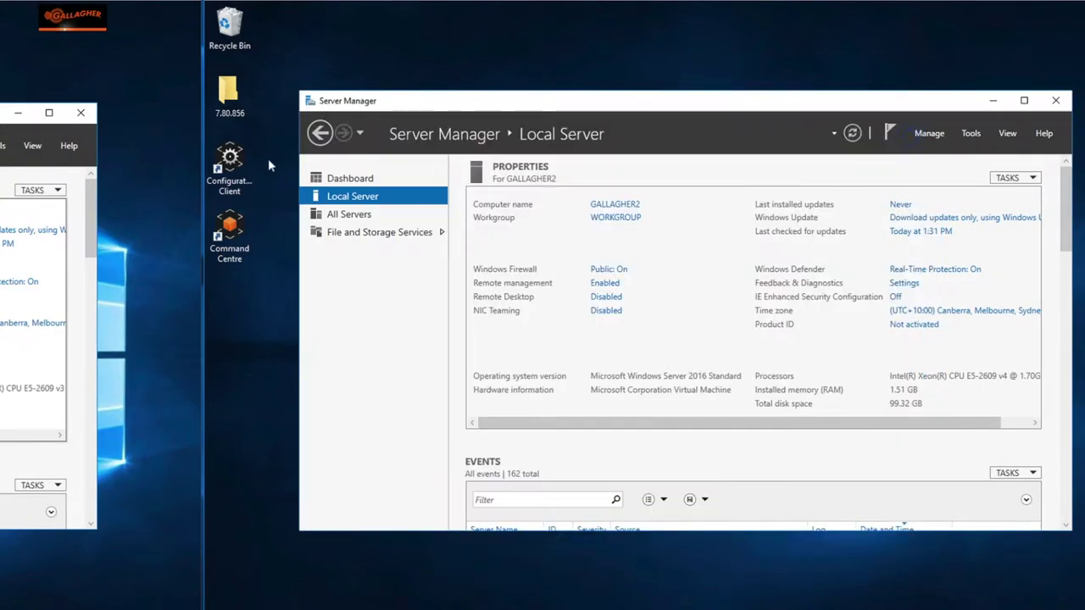
{"action": "double_click", "coordinate": [229, 165]}
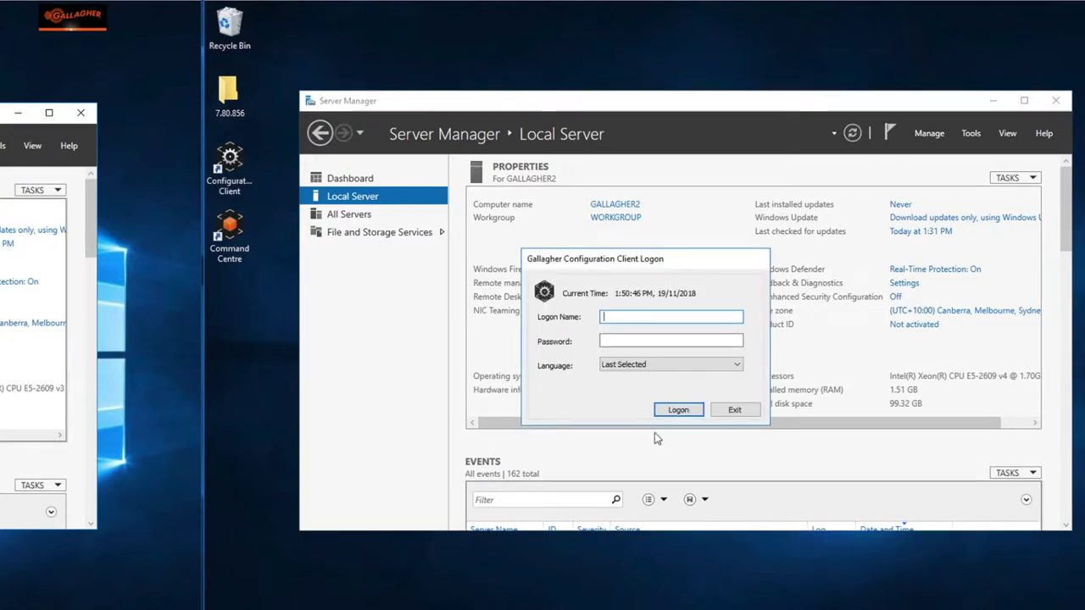
Log on to the Configuration Client with the system operator name and password.
{"action": "type", "text": "system"}
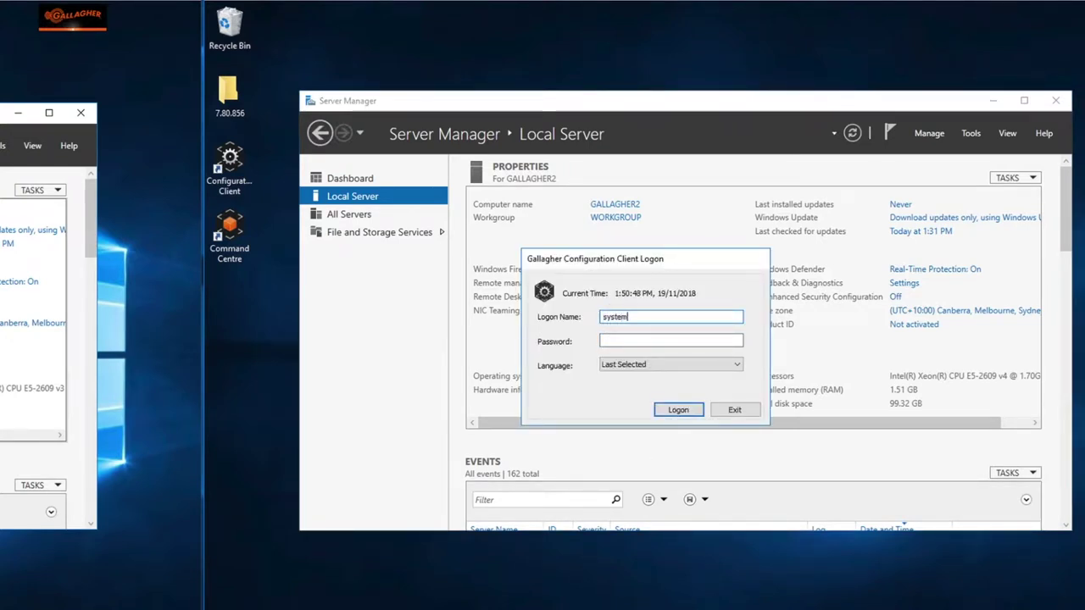
{"action": "key", "text": "Tab"}
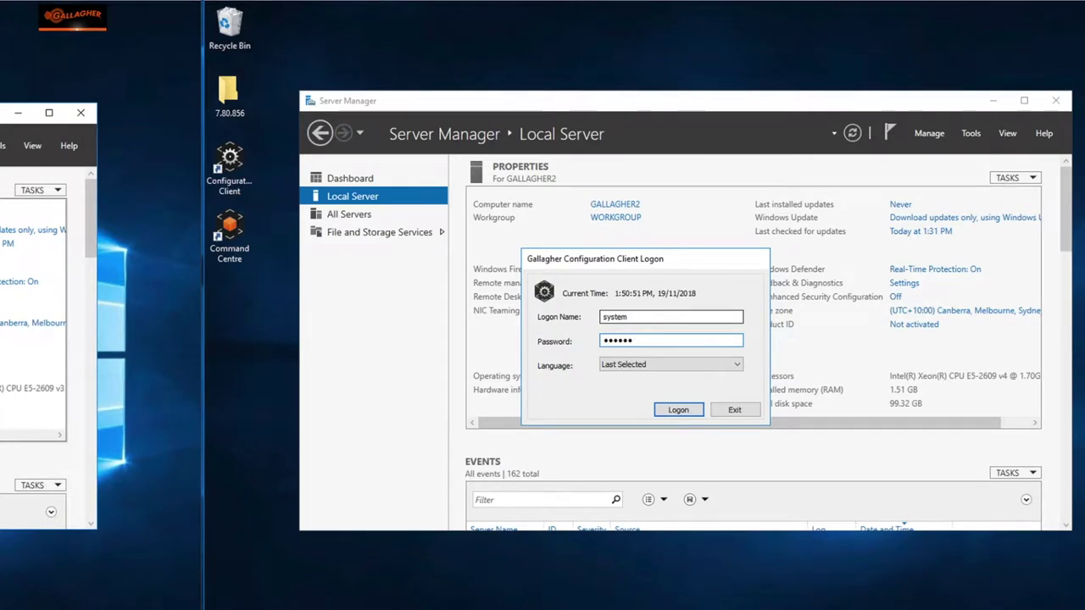
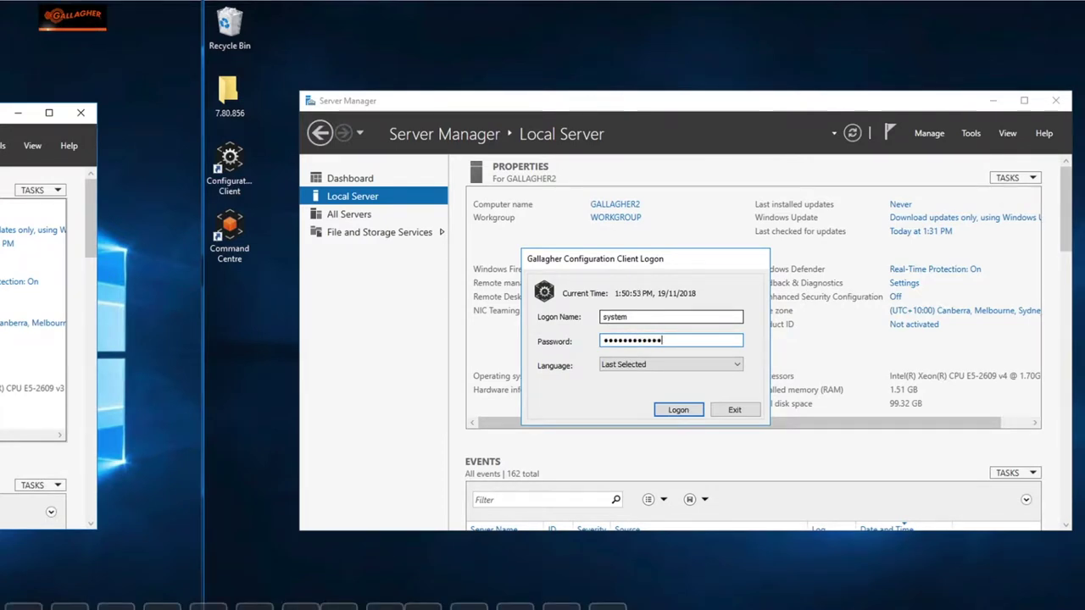
{"action": "key", "text": "Return"}
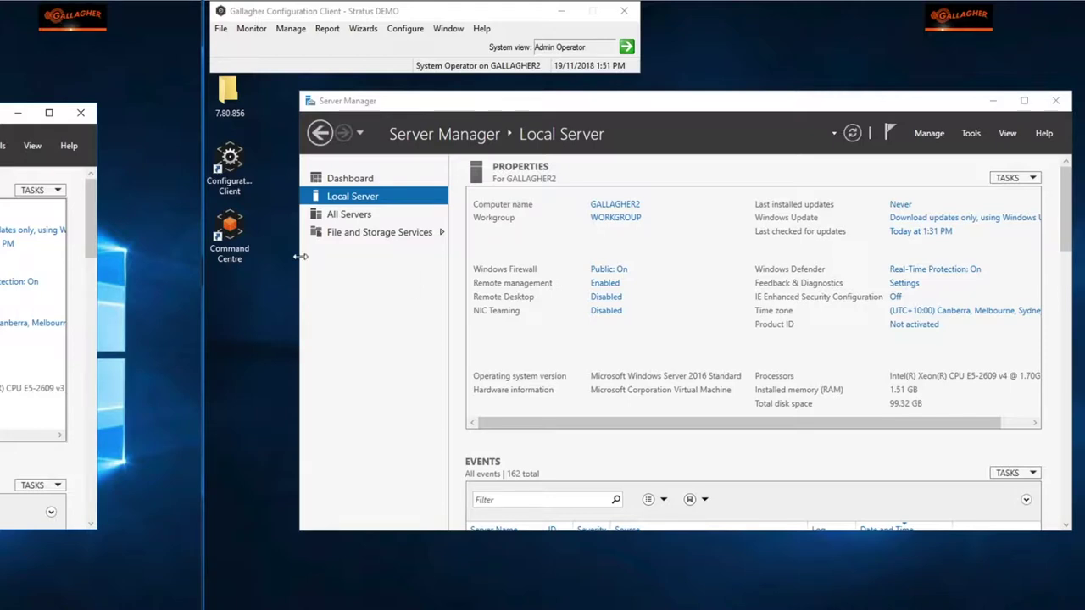
Launch Gallagher Command Centre and sign in with the system operator credentials.
{"action": "left_click", "coordinate": [227, 240]}
{"action": "double_click", "coordinate": [227, 240]}
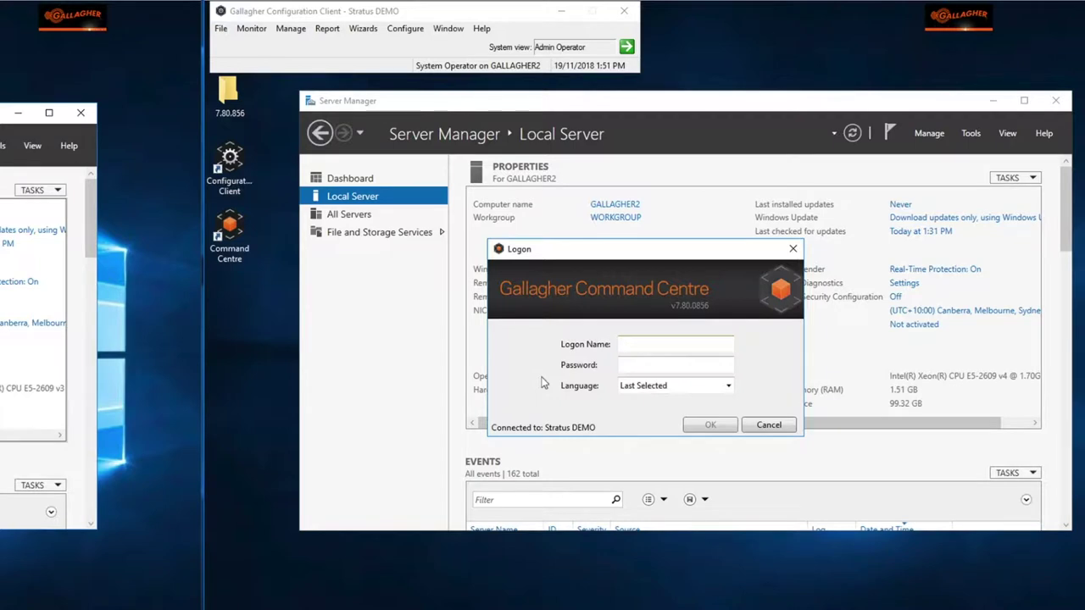
{"action": "type", "text": "system"}
{"action": "key", "text": "Tab"}
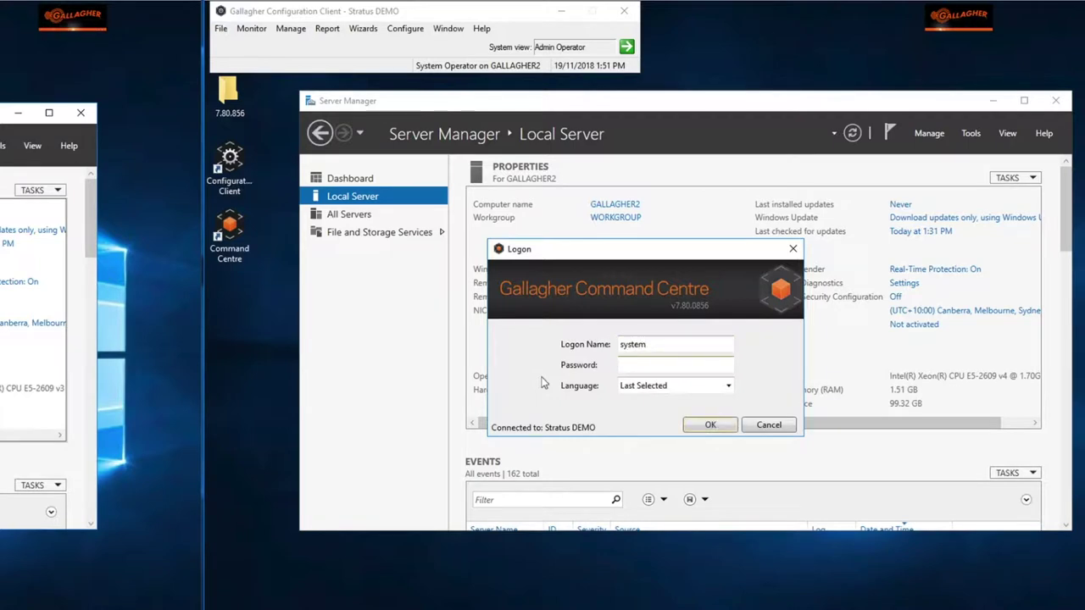
{"action": "type", "text": "************"}
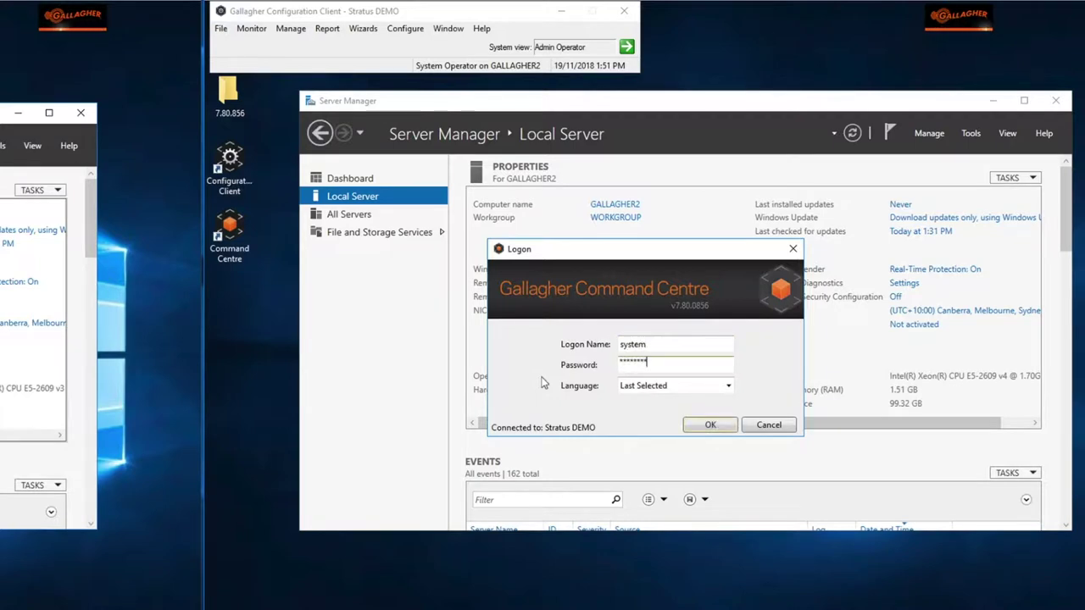
{"action": "key", "text": "Return"}
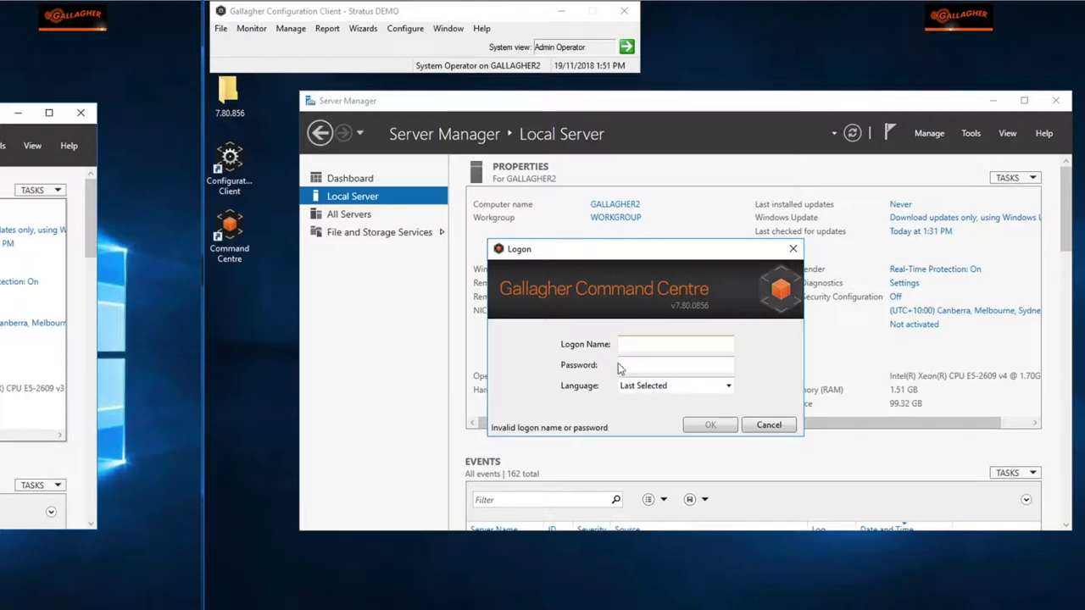
{"action": "type", "text": "system"}
{"action": "key", "text": "Tab"}
{"action": "type", "text": "*******"}
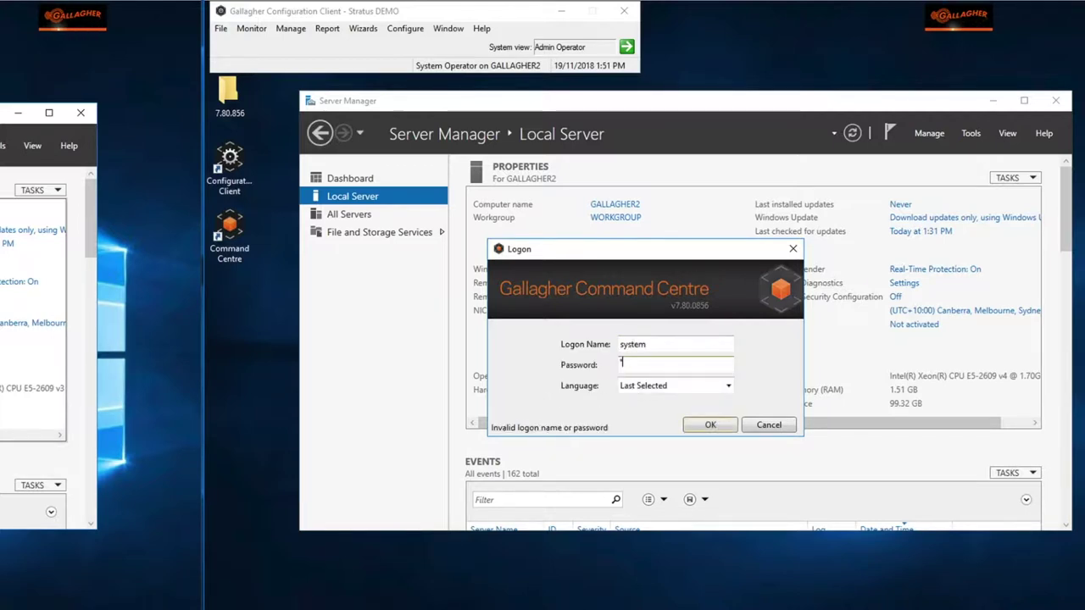
{"action": "key", "text": "Return"}
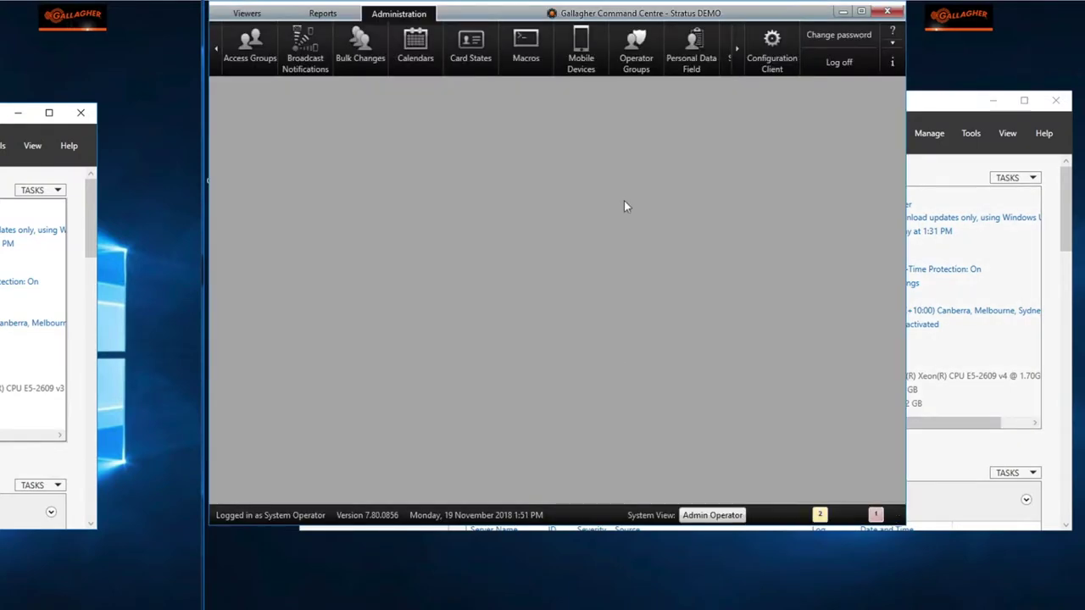
{"action": "left_click_drag", "start_coordinate": [523, 19], "coordinate": [607, 106]}
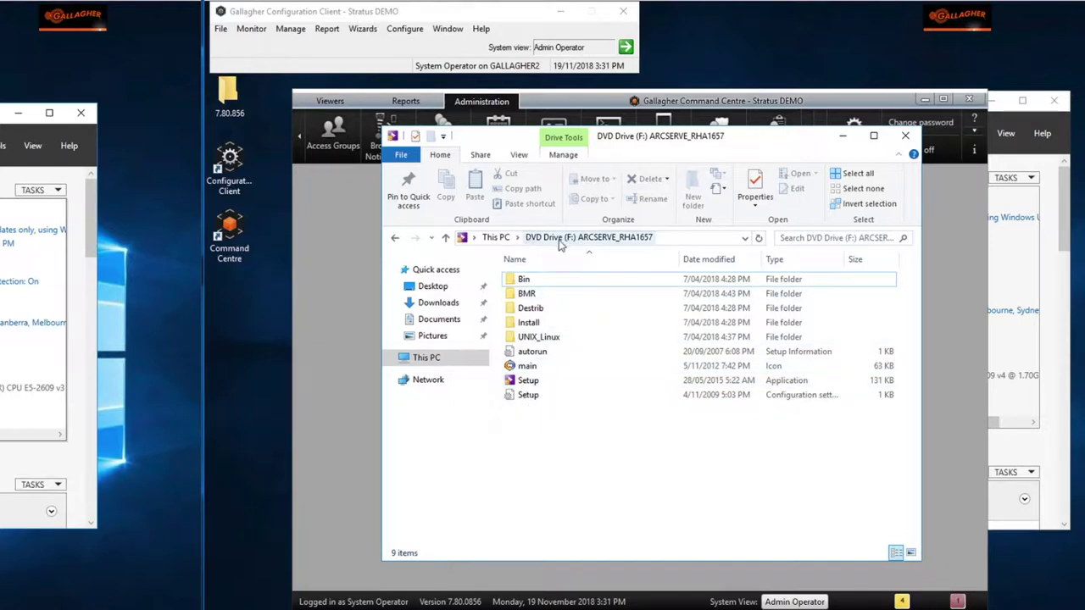
Run the DVD's Arcserve Setup and start the RHA Control Service install in English.
{"action": "double_click", "coordinate": [525, 383]}
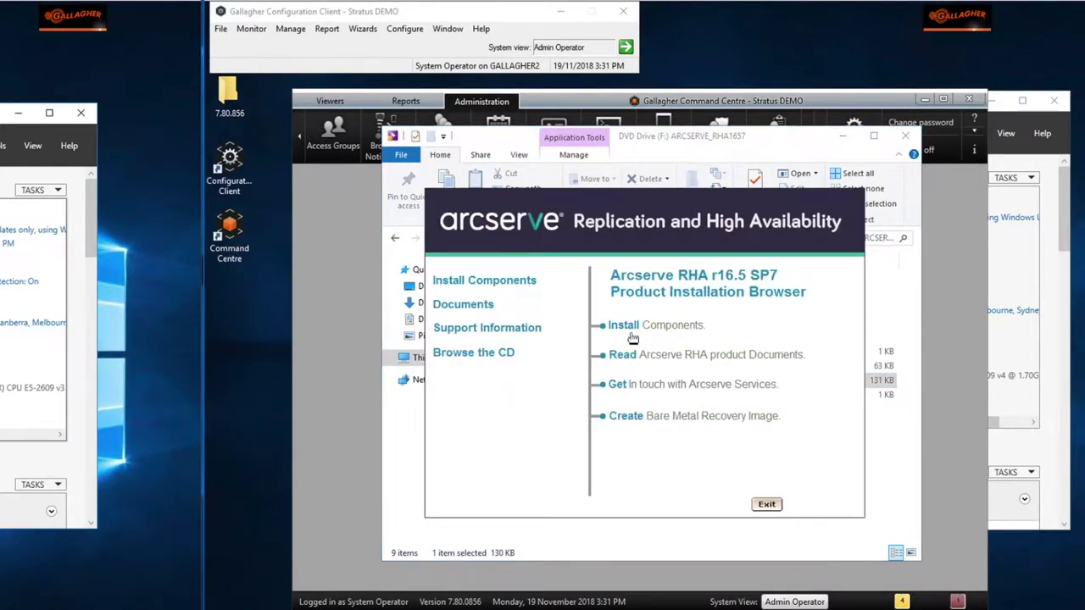
{"action": "left_click", "coordinate": [632, 328]}
{"action": "mouse_move", "coordinate": [649, 285]}
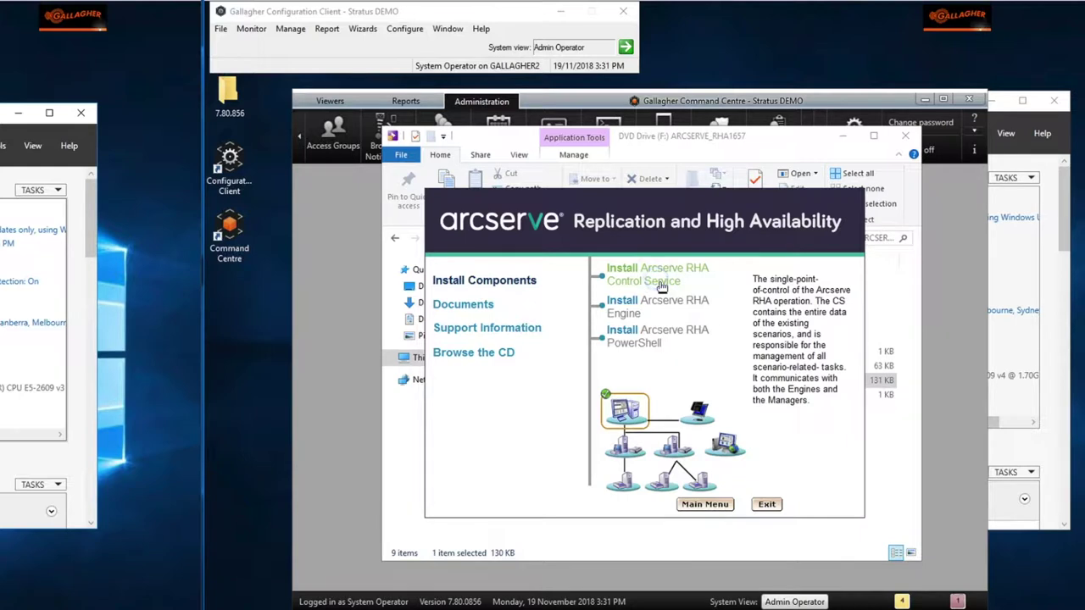
{"action": "left_click", "coordinate": [661, 288]}
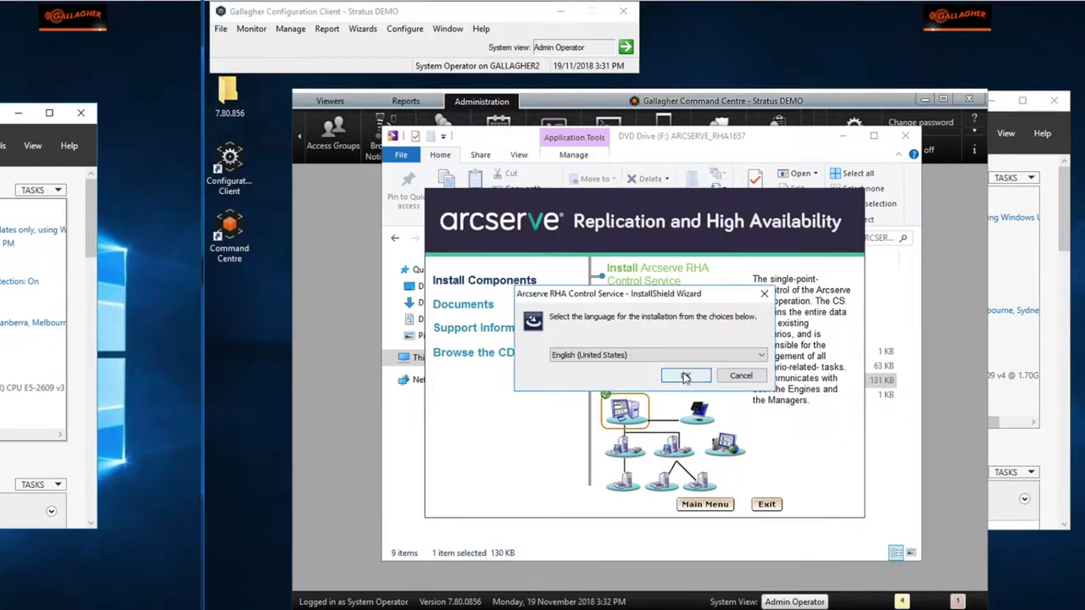
{"action": "left_click", "coordinate": [684, 376]}
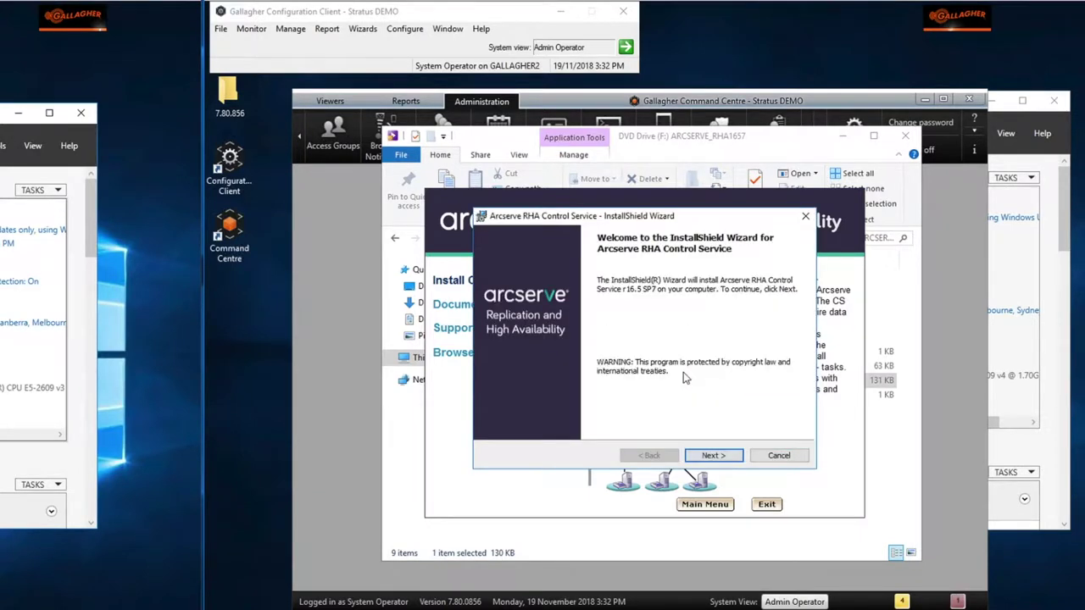
Accept the licence, keep the default folder without SSL, install, and finish.
{"action": "left_click", "coordinate": [714, 456]}
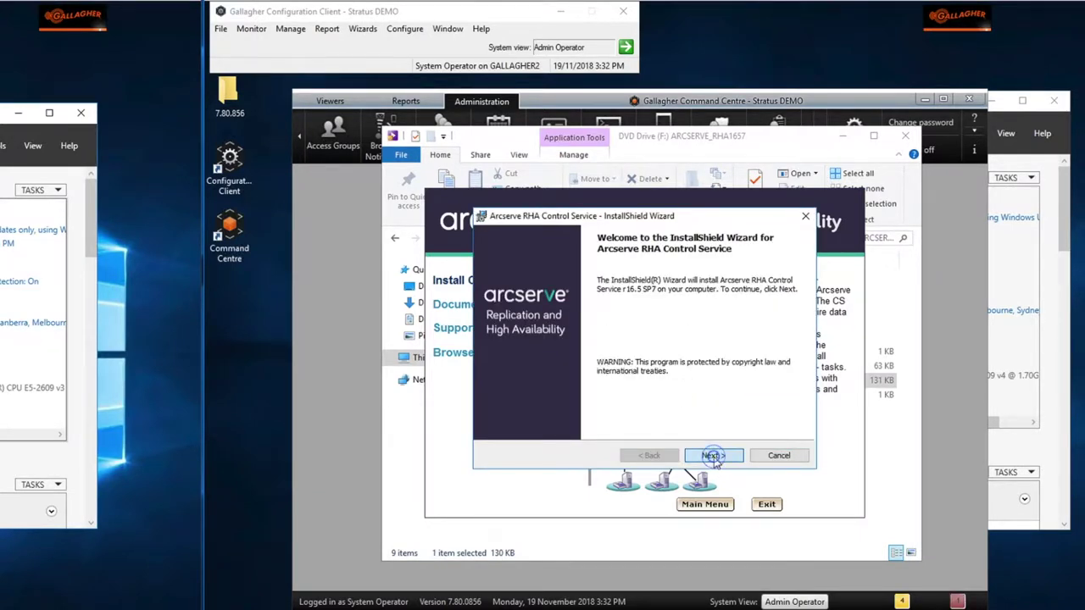
{"action": "left_click", "coordinate": [594, 408]}
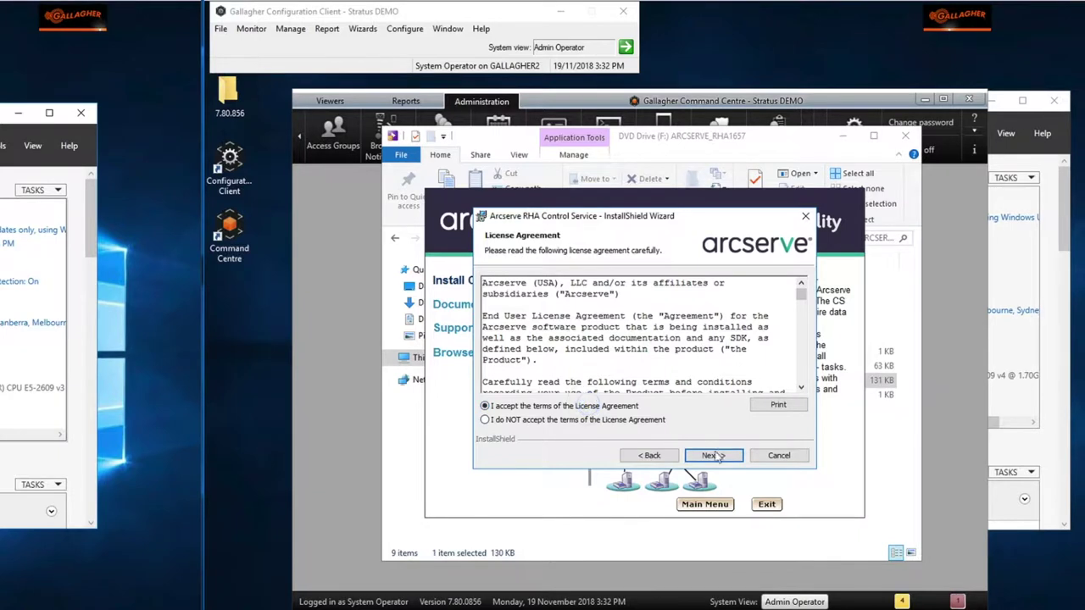
{"action": "left_click", "coordinate": [712, 456]}
{"action": "left_click", "coordinate": [712, 455]}
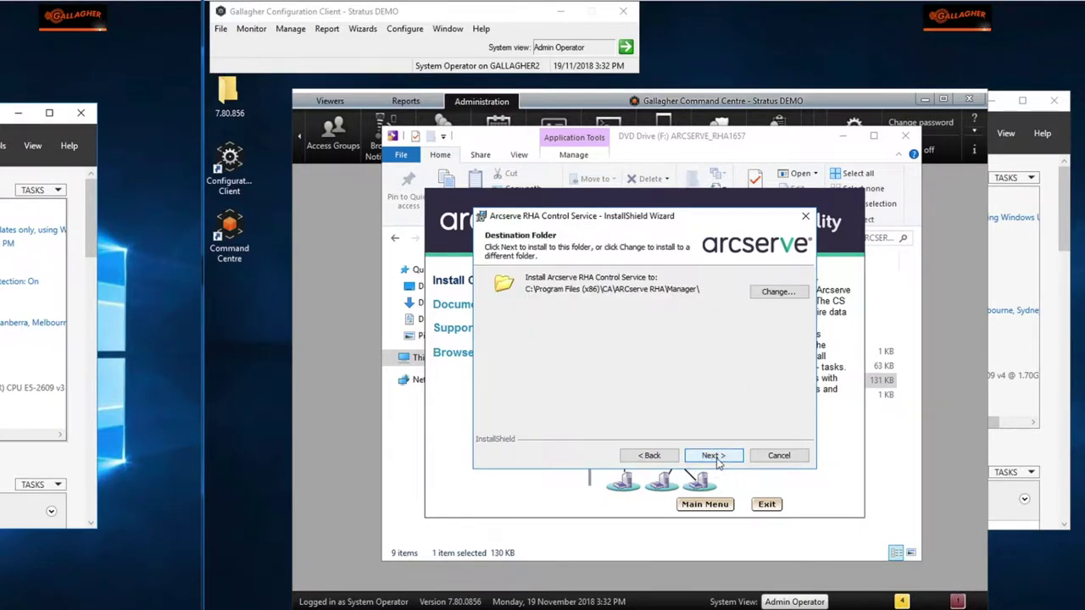
{"action": "left_click", "coordinate": [712, 456]}
{"action": "left_click", "coordinate": [714, 457]}
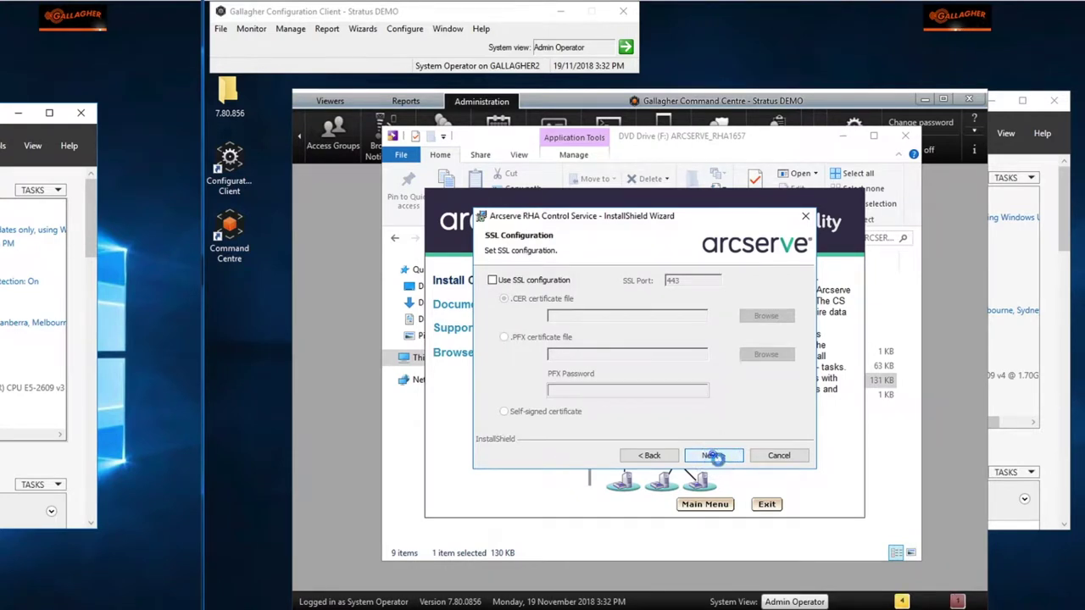
{"action": "left_click", "coordinate": [712, 456]}
{"action": "left_click", "coordinate": [712, 456]}
{"action": "left_click", "coordinate": [712, 456]}
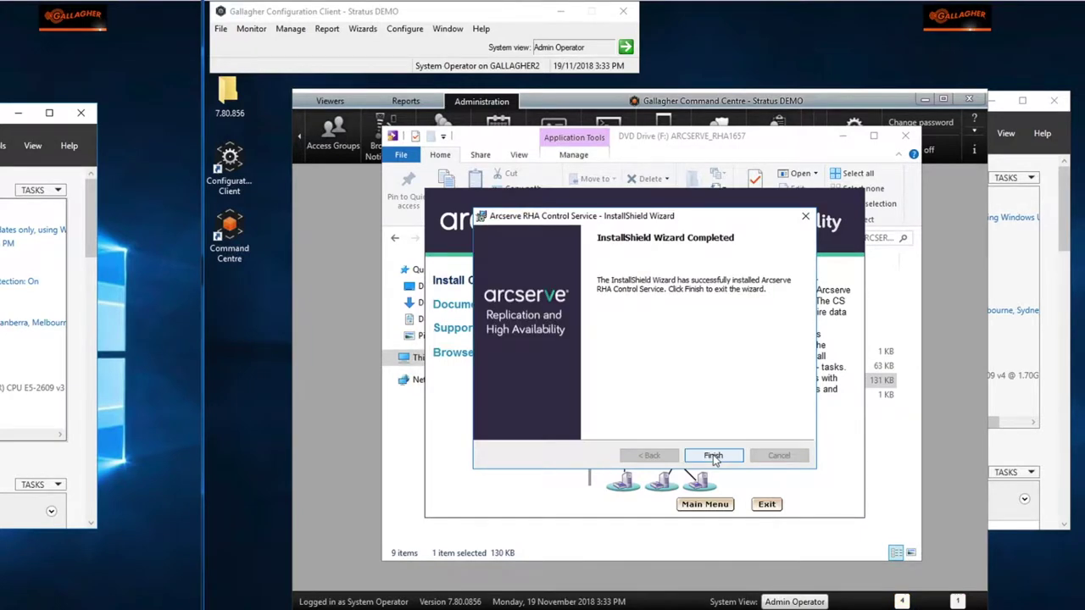
{"action": "left_click", "coordinate": [713, 456]}
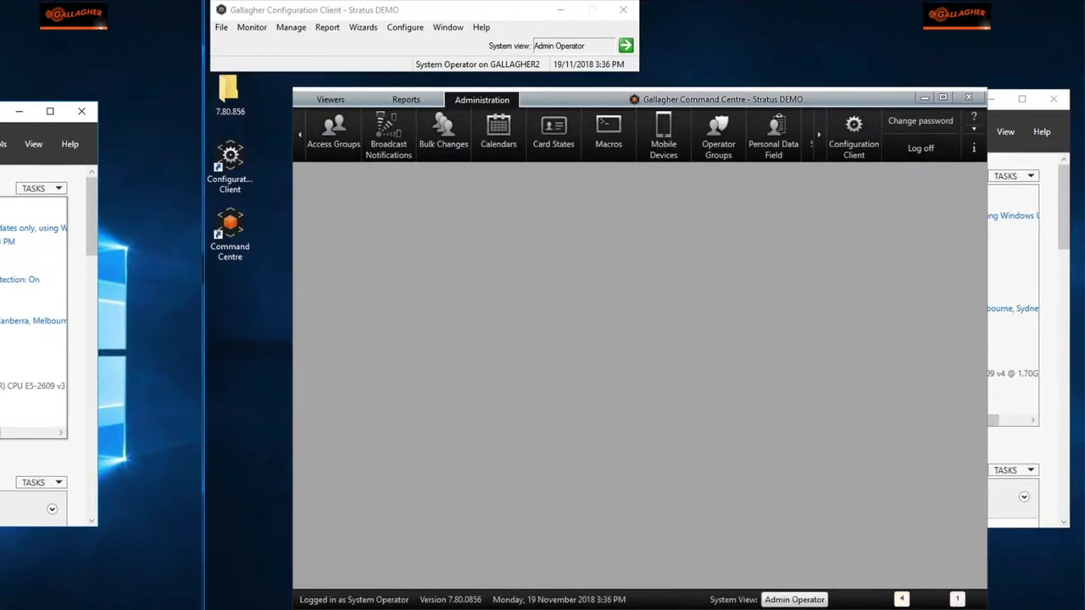
Open the Arcserve RHA Overview Page from the Arcserve Start menu group.
{"action": "key", "text": "super"}
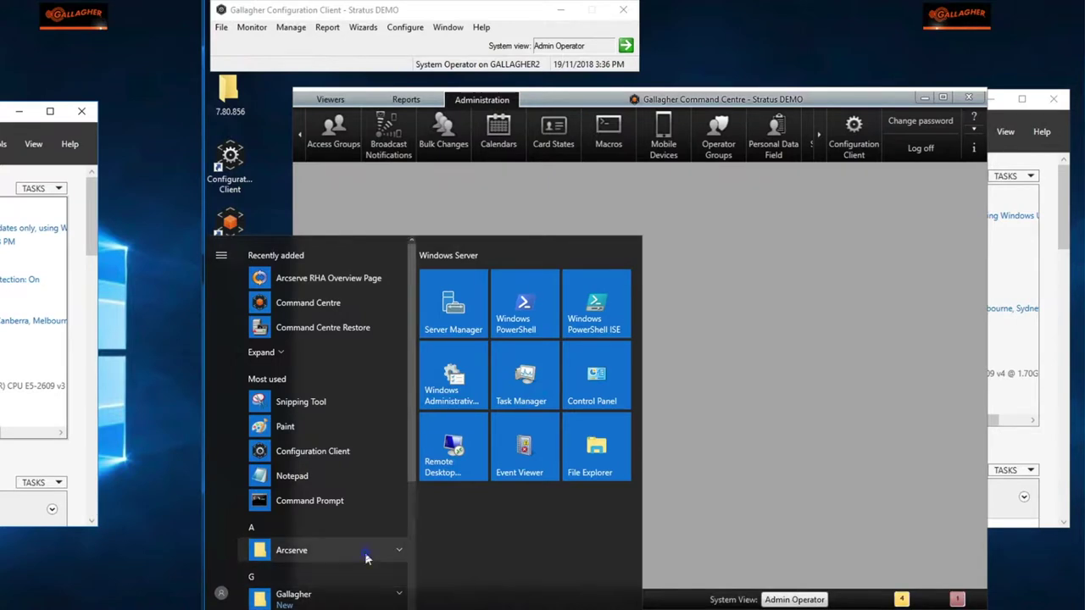
{"action": "left_click", "coordinate": [366, 552]}
{"action": "left_click", "coordinate": [335, 576]}
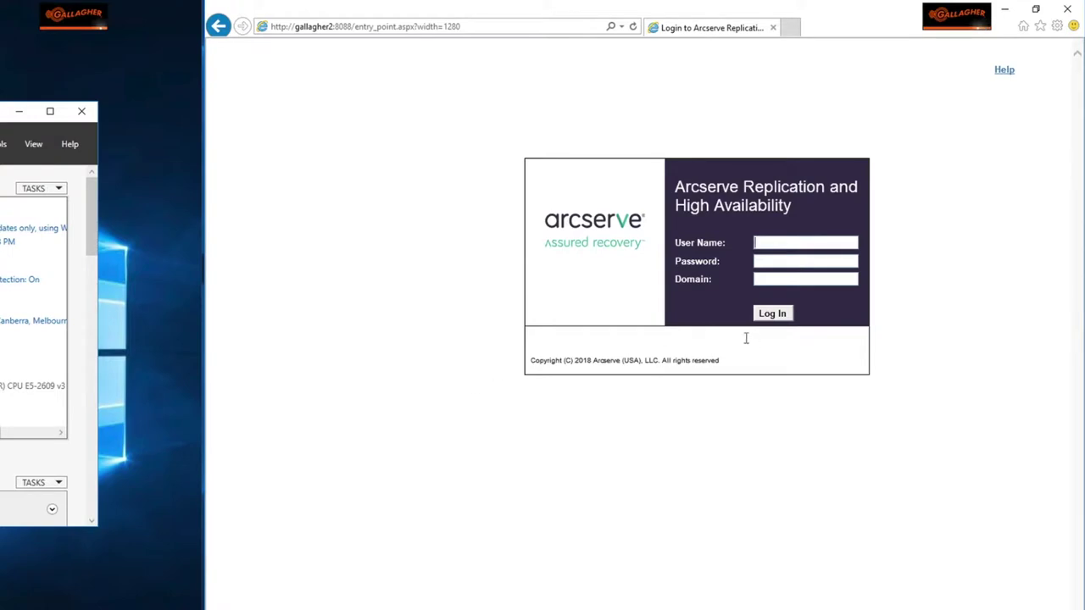
Log in to the web console with the saved administrator user name.
{"action": "type", "text": "admin"}
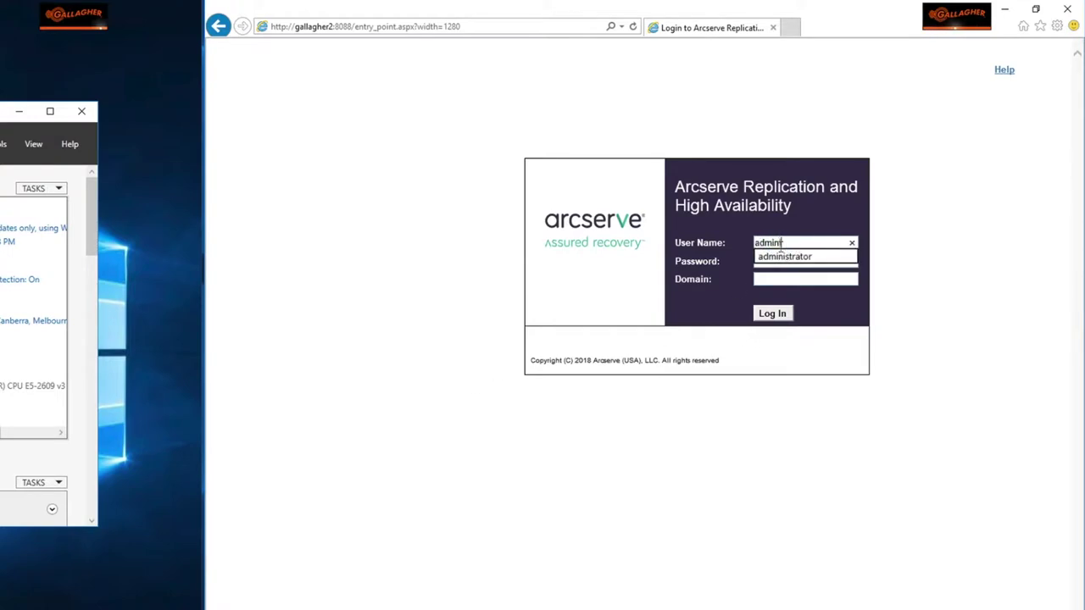
{"action": "type", "text": "istrat"}
{"action": "left_click", "coordinate": [784, 256]}
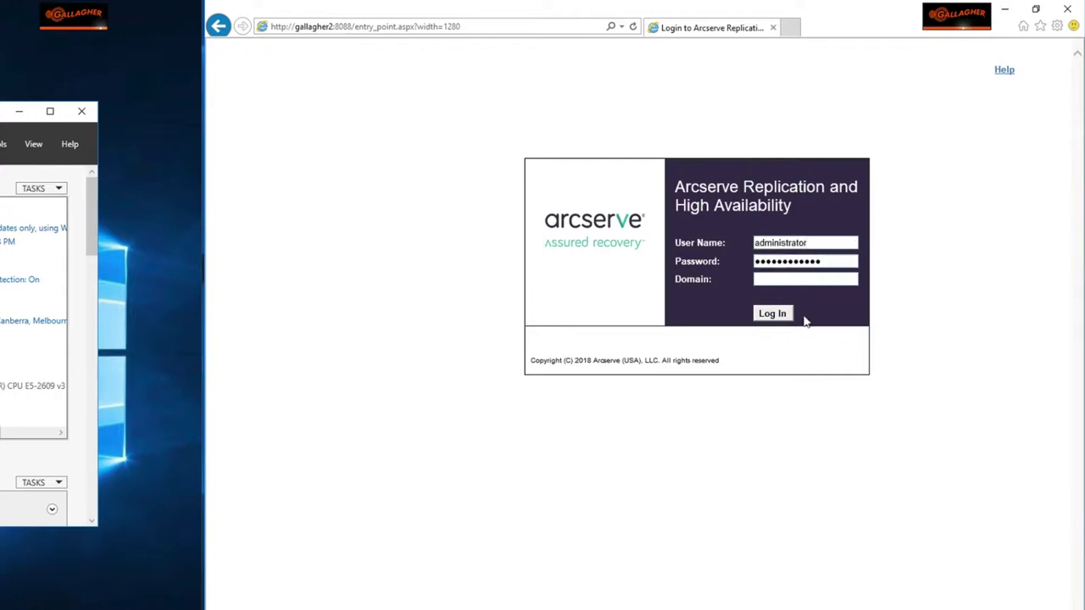
{"action": "left_click", "coordinate": [774, 315]}
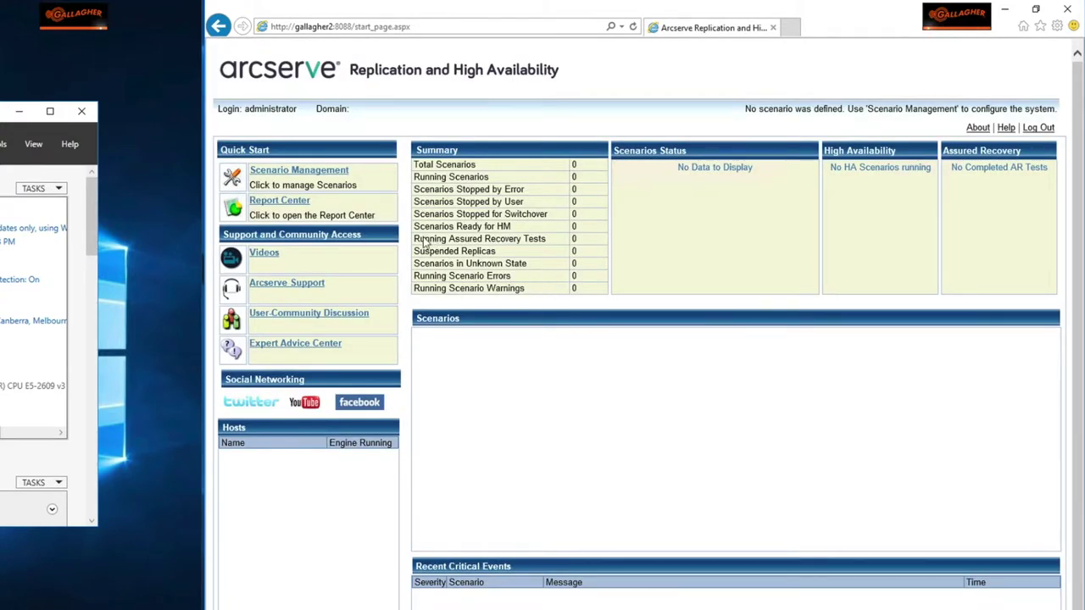
Launch Arcserve RHA Manager from the web console's Scenario Management link and allow it to run.
{"action": "left_click", "coordinate": [292, 171]}
{"action": "left_click", "coordinate": [553, 239]}
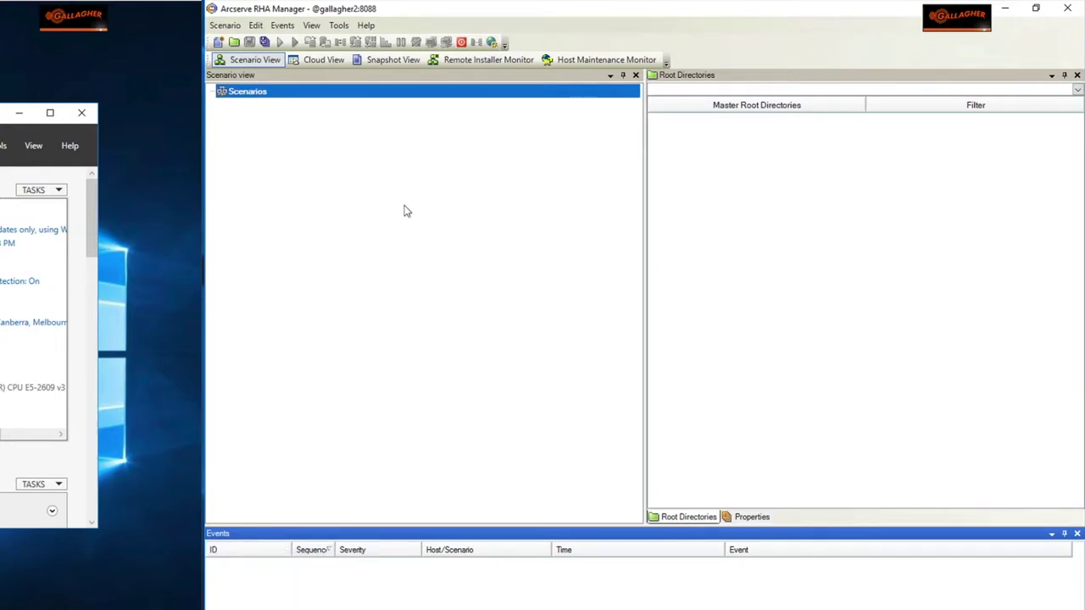
{"action": "left_click", "coordinate": [374, 175]}
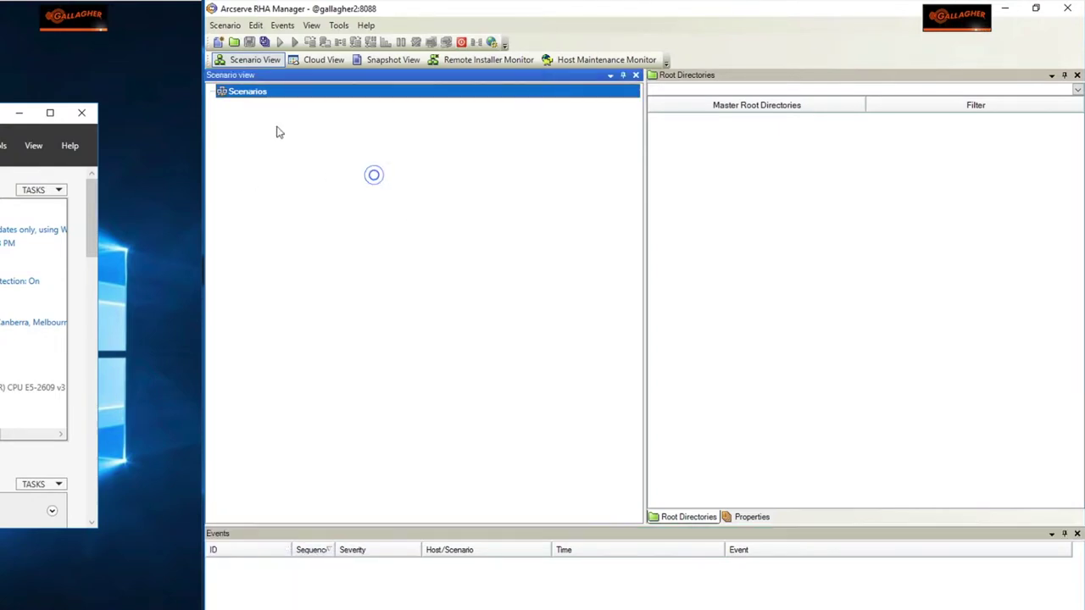
Start a new scenario in the Scenario Creation Wizard.
{"action": "left_click", "coordinate": [218, 42]}
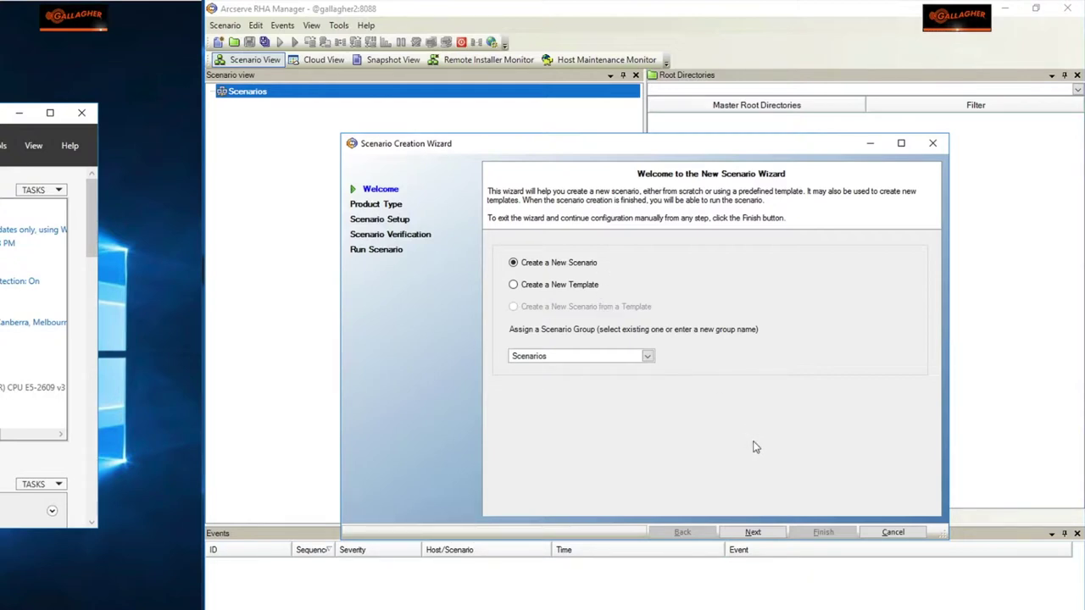
Advance past the Welcome page and pick Microsoft SQL Server, then Full System, as server type.
{"action": "left_click", "coordinate": [754, 532]}
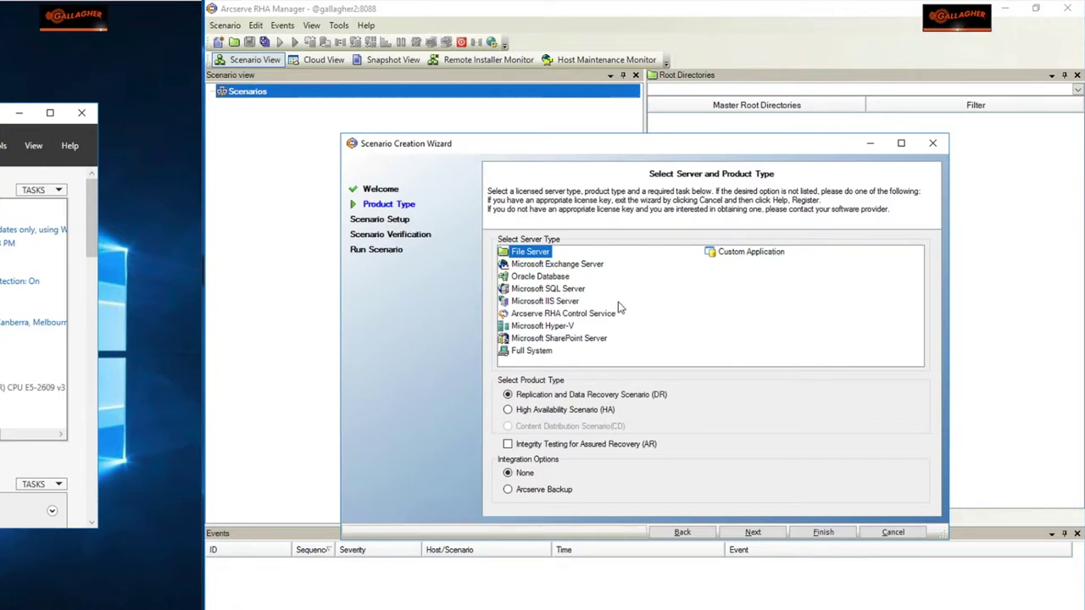
{"action": "left_click", "coordinate": [526, 291]}
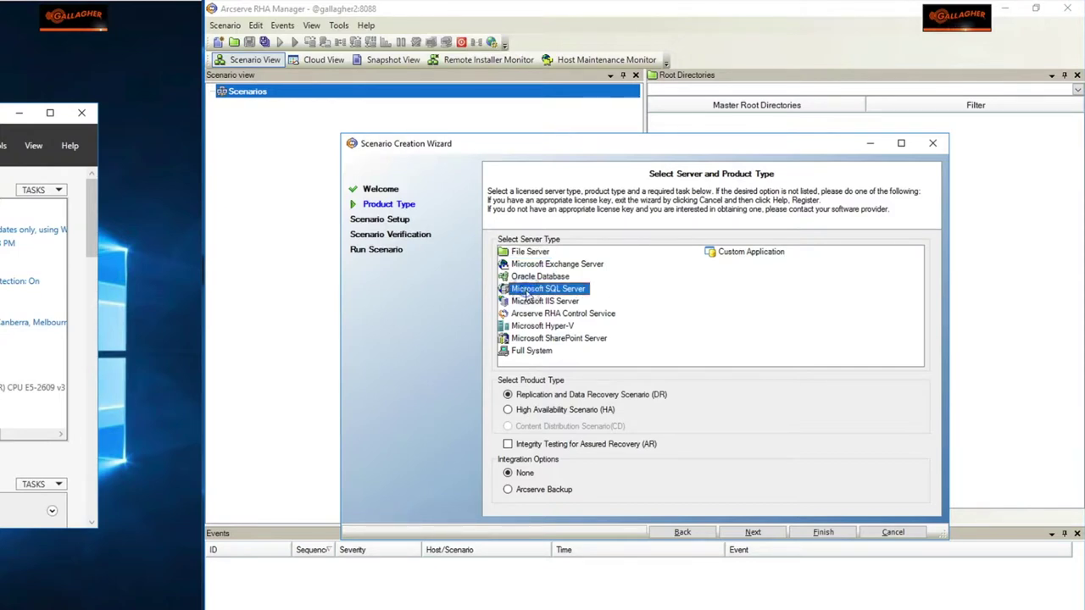
{"action": "left_click", "coordinate": [524, 351]}
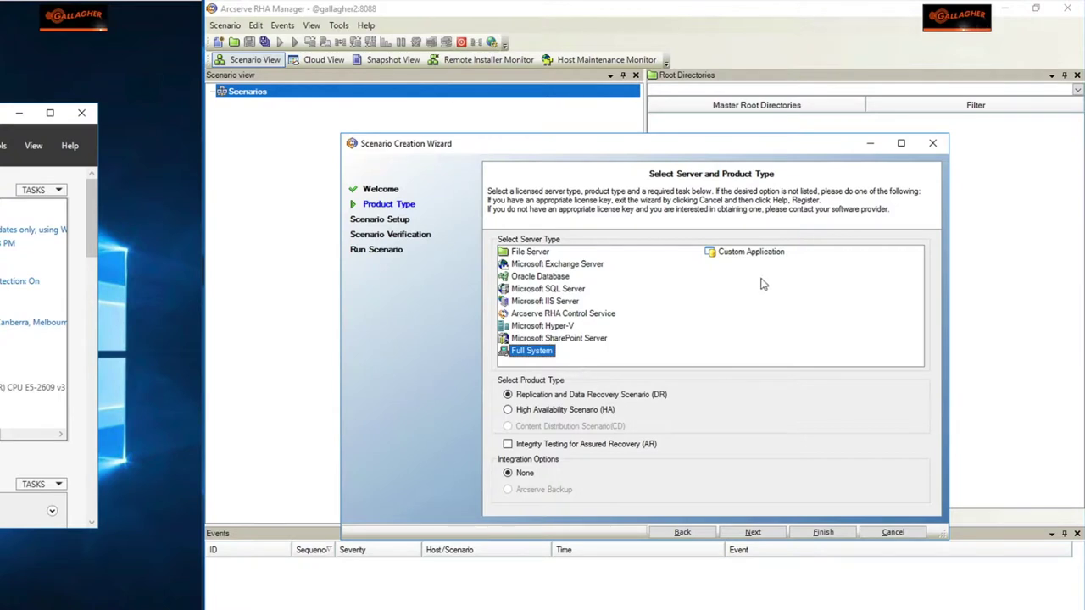
Select Microsoft SQL Server as the server type with a High Availability (HA) scenario.
{"action": "left_click", "coordinate": [744, 252]}
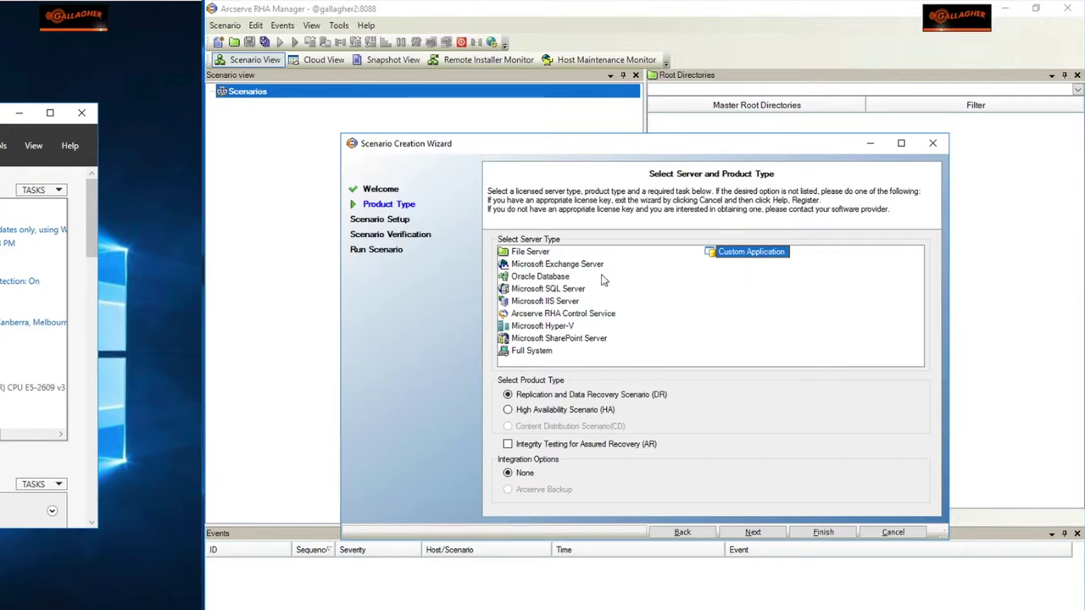
{"action": "left_click", "coordinate": [540, 290]}
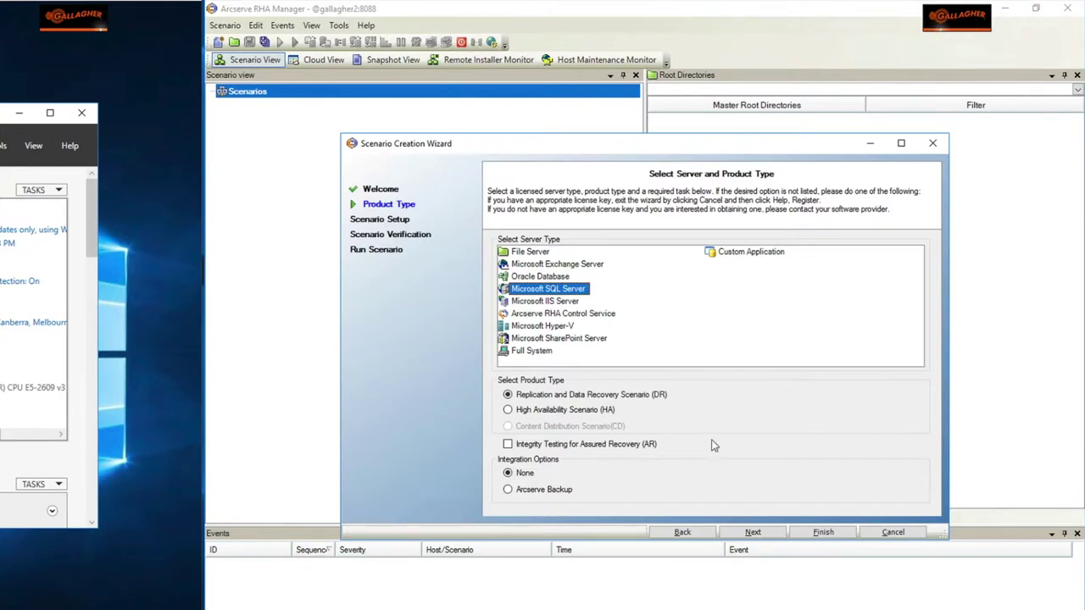
{"action": "left_click", "coordinate": [511, 410]}
Tick Integrity Testing for Assured Recovery, advance, and select the default scenario name.
{"action": "left_click", "coordinate": [507, 447]}
{"action": "left_click", "coordinate": [760, 533]}
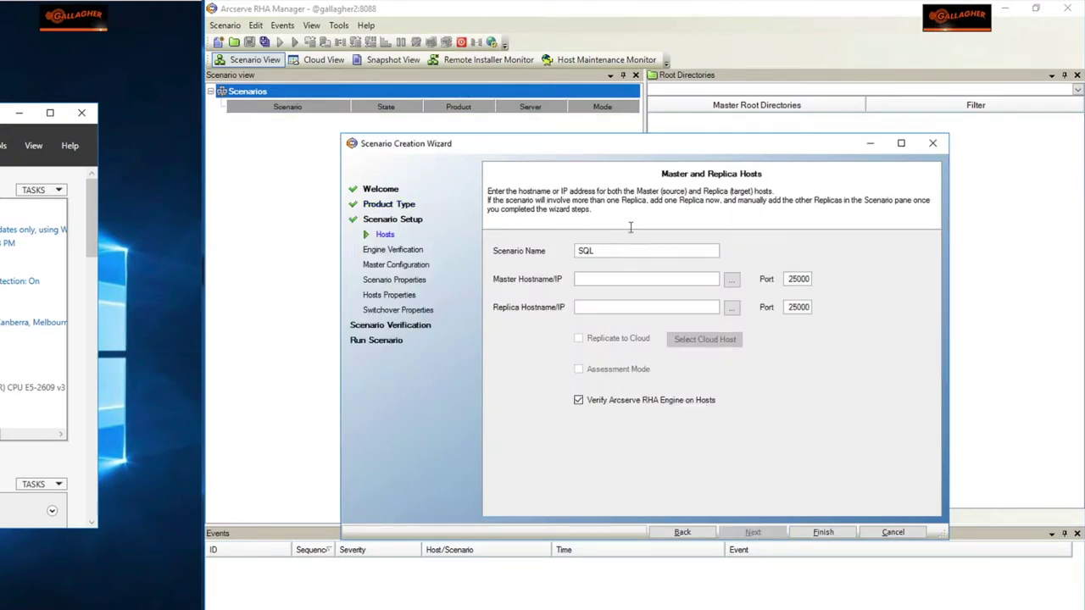
{"action": "double_click", "coordinate": [607, 250]}
Enter scenario name Gallagher CC, master Gallagher1 and replica Gallagher2, then continue.
{"action": "type", "text": "Gallagher CC"}
{"action": "left_click", "coordinate": [597, 283]}
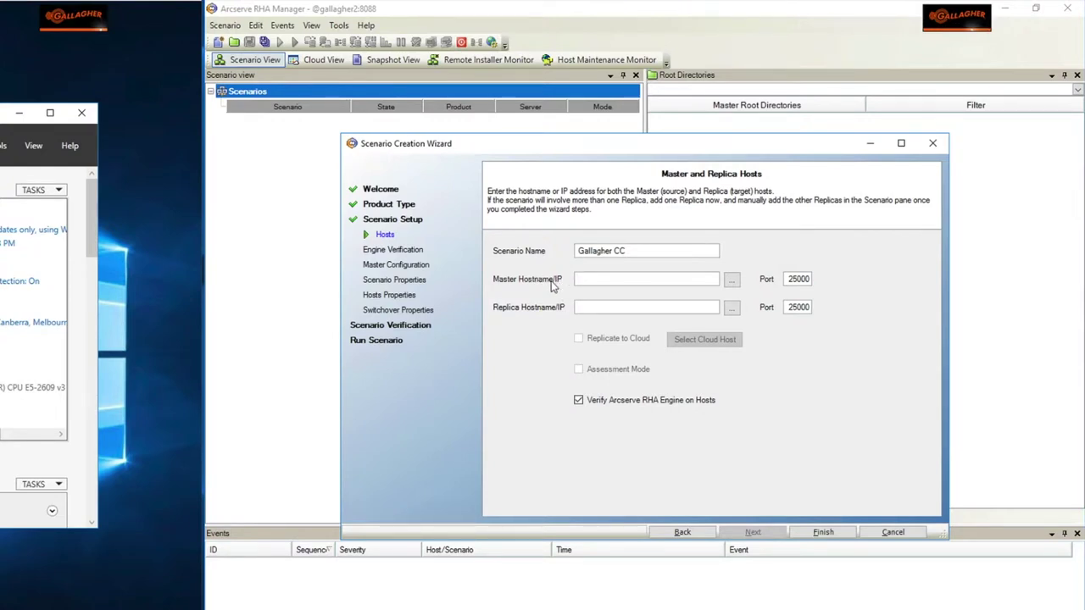
{"action": "type", "text": "Gallagher1"}
{"action": "left_click", "coordinate": [593, 307]}
{"action": "type", "text": "Gallagher2"}
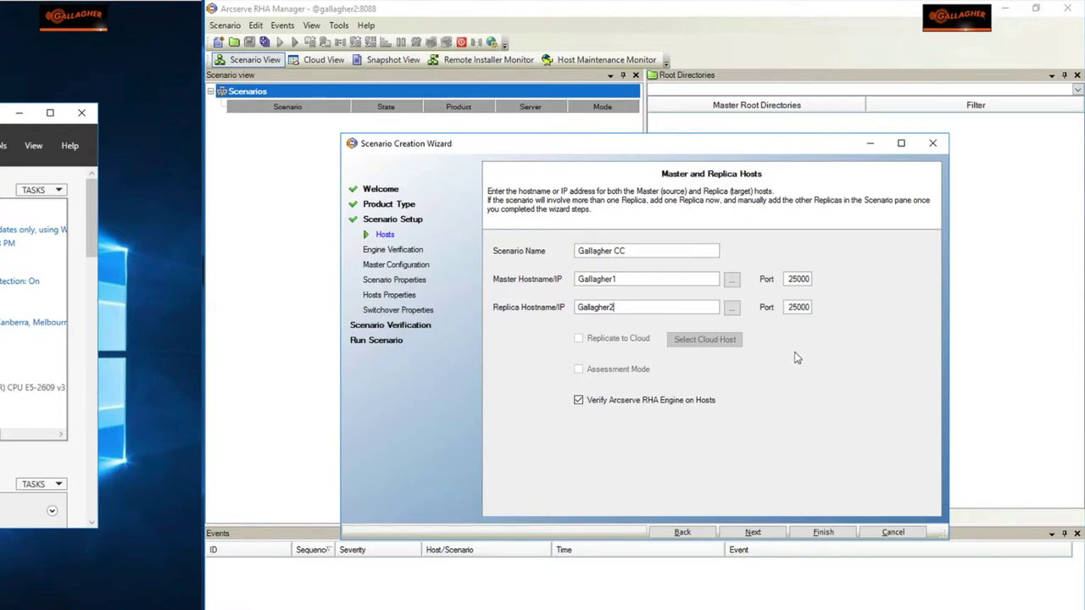
{"action": "left_click", "coordinate": [752, 532]}
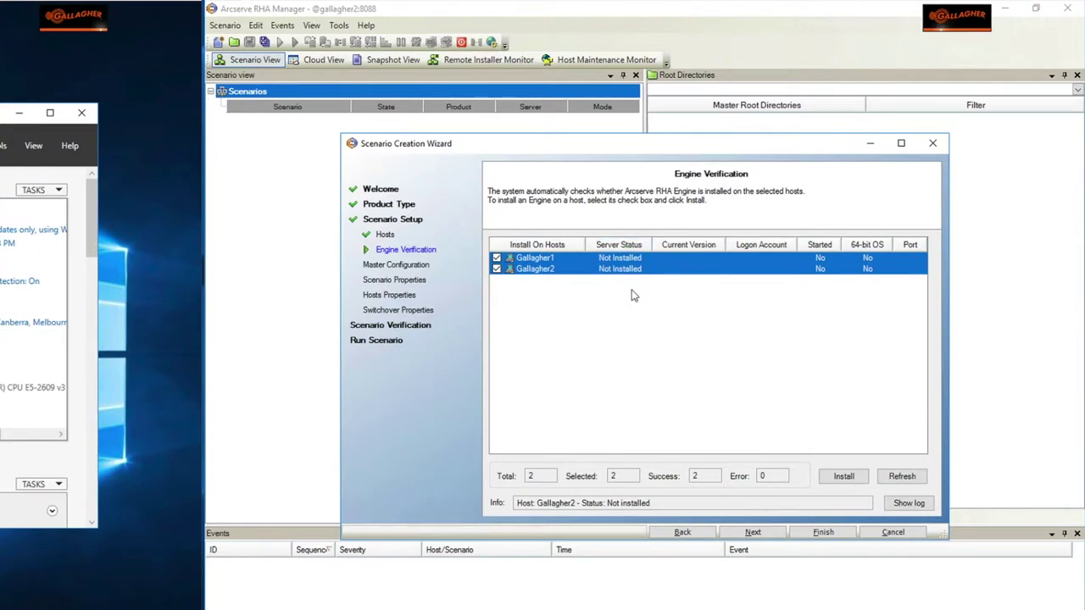
Install the RHA Engine on Gallagher1 and Gallagher2 using the Local System log-on account.
{"action": "left_click", "coordinate": [843, 473]}
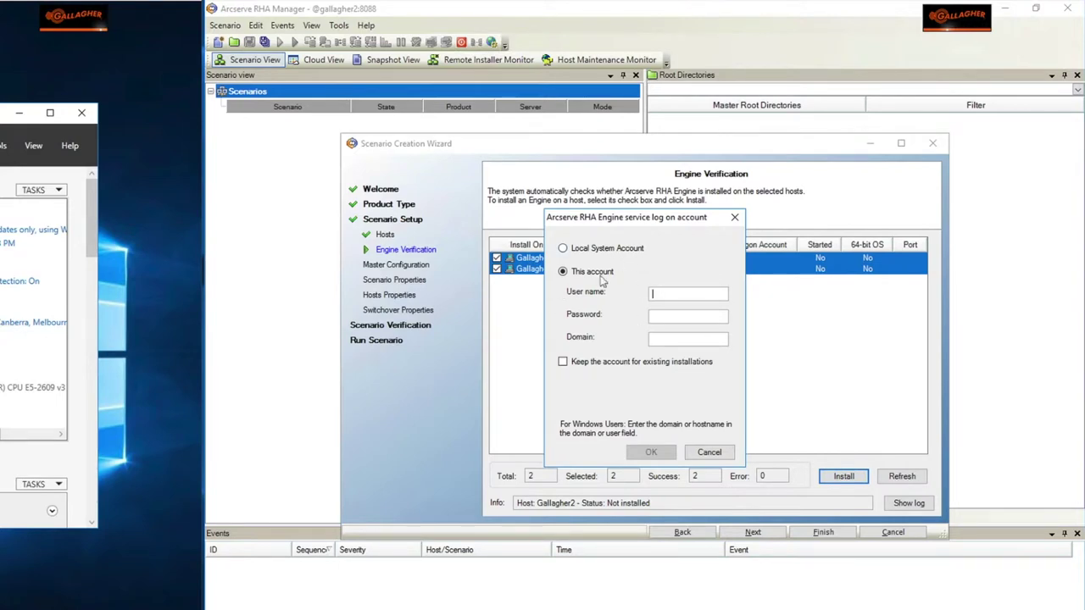
{"action": "left_click", "coordinate": [577, 247]}
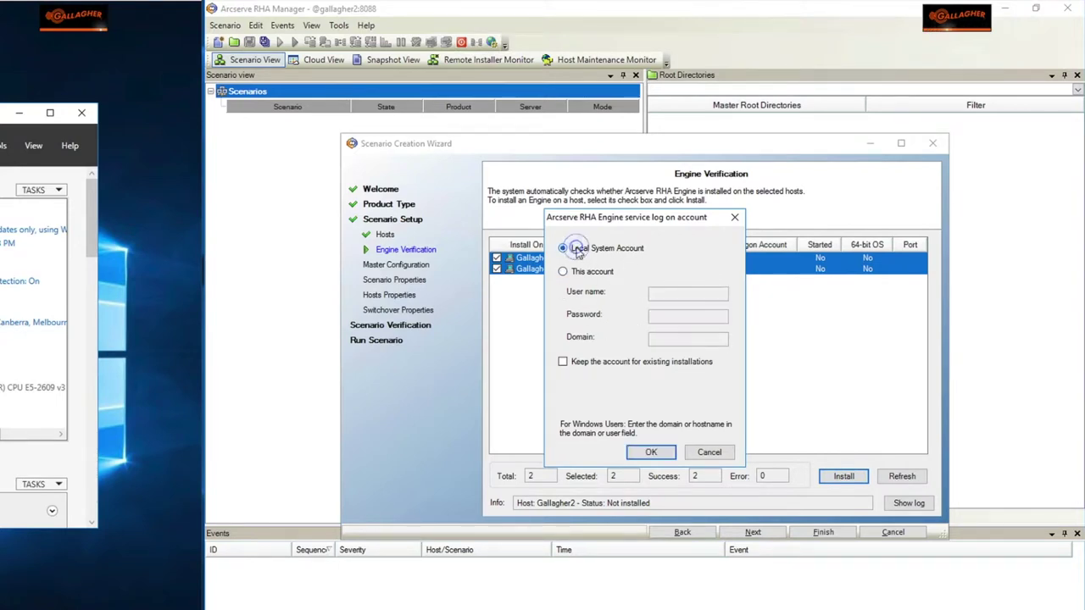
{"action": "left_click", "coordinate": [651, 453]}
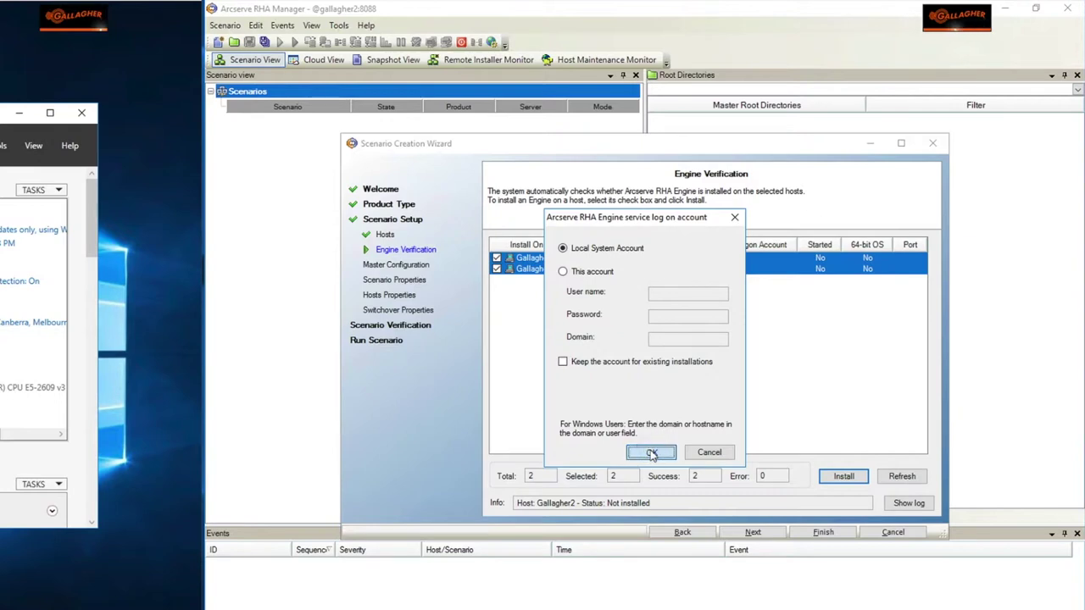
{"action": "left_click", "coordinate": [651, 453]}
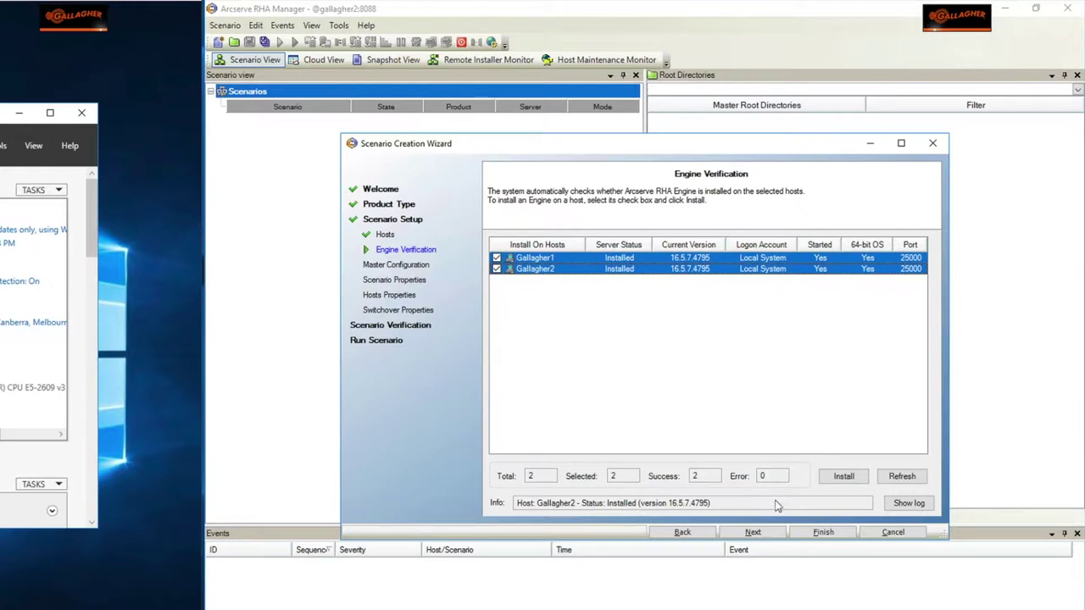
Advance to Database for replication and widen the Database column to read the TCP/IP warning.
{"action": "left_click", "coordinate": [752, 533]}
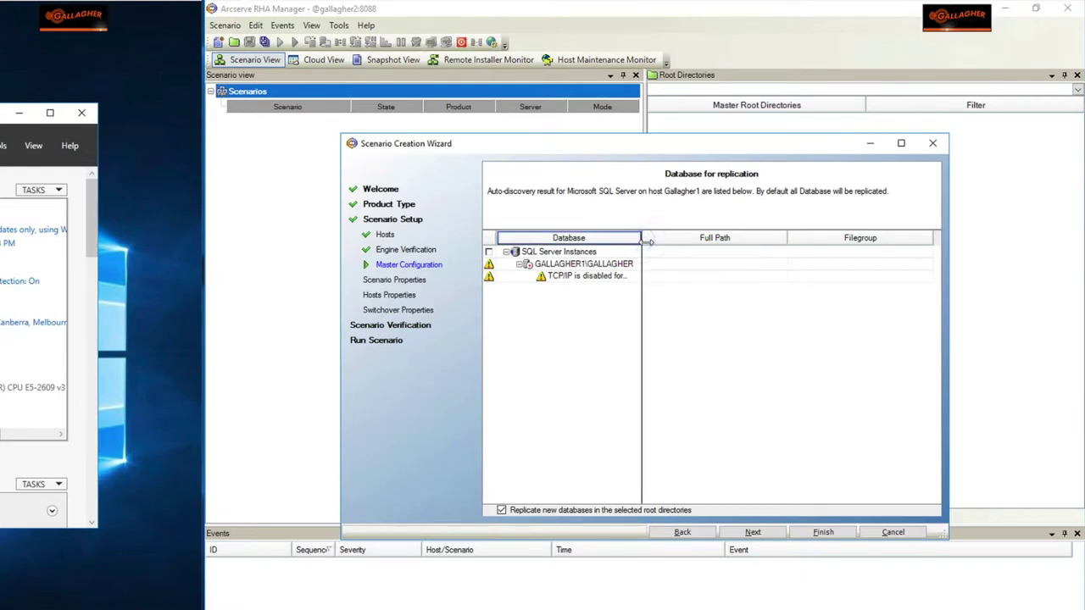
{"action": "left_click_drag", "start_coordinate": [667, 241], "coordinate": [751, 242]}
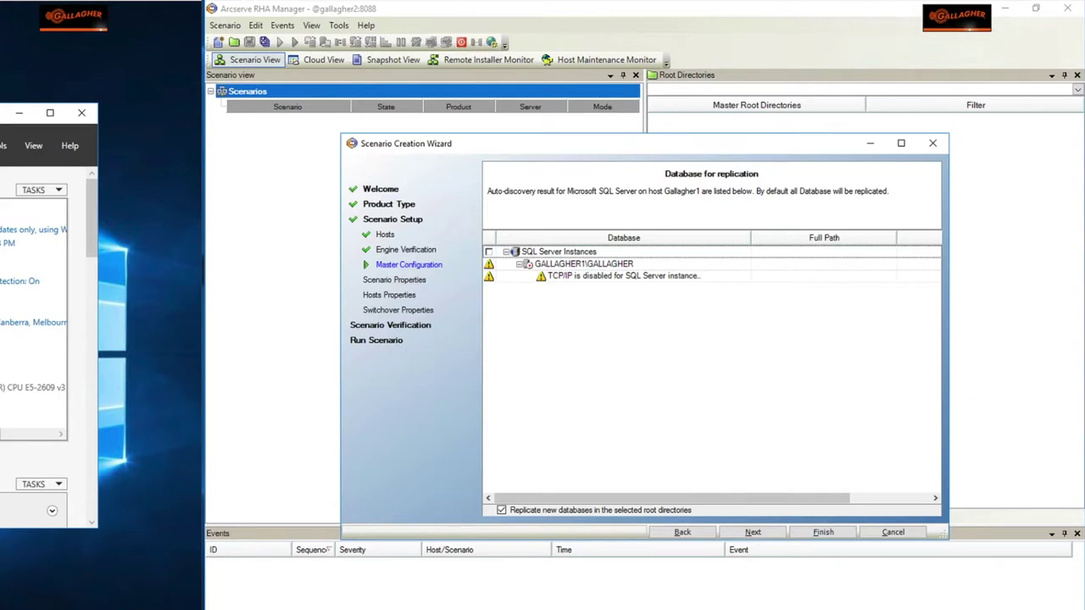
{"action": "key", "text": "super"}
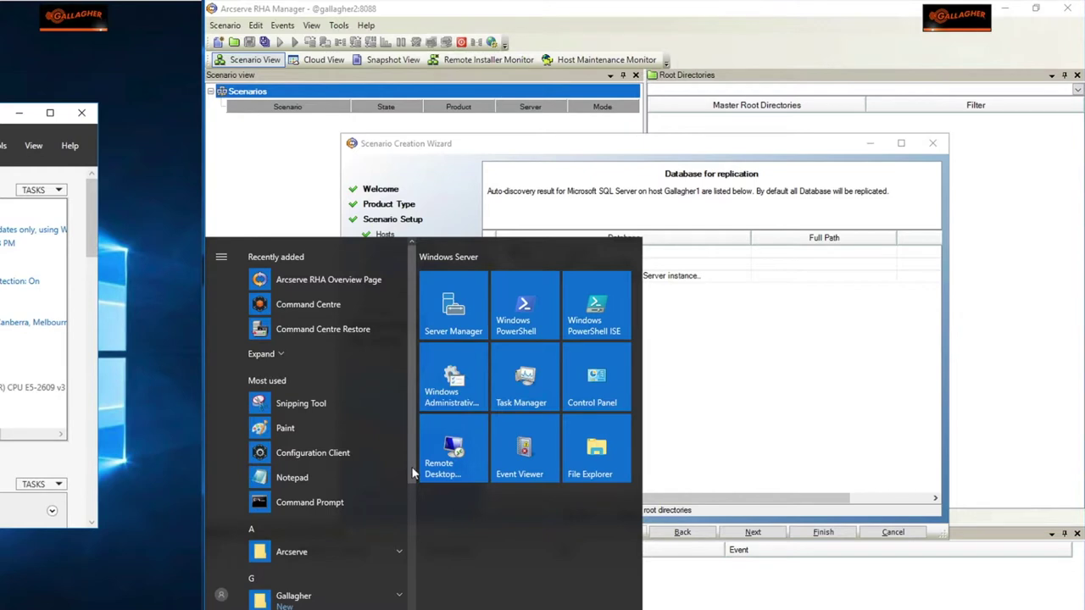
Launch SQL Server 2014 Configuration Manager from the Microsoft SQL Server 2014 Start Menu group.
{"action": "scroll", "coordinate": [409, 509], "scroll_direction": "down", "scroll_amount": 1}
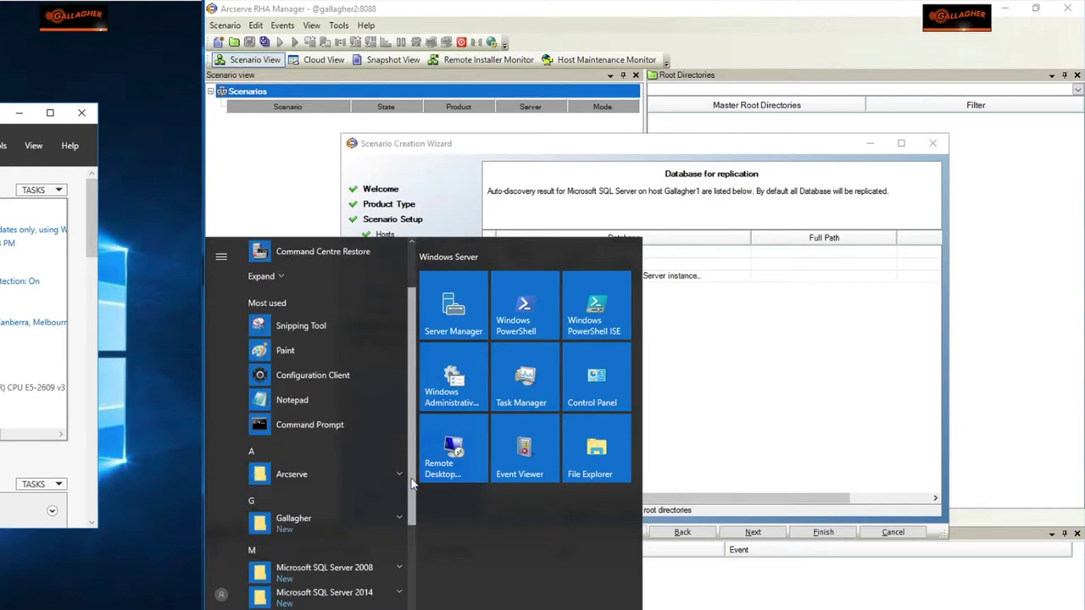
{"action": "left_click", "coordinate": [398, 597]}
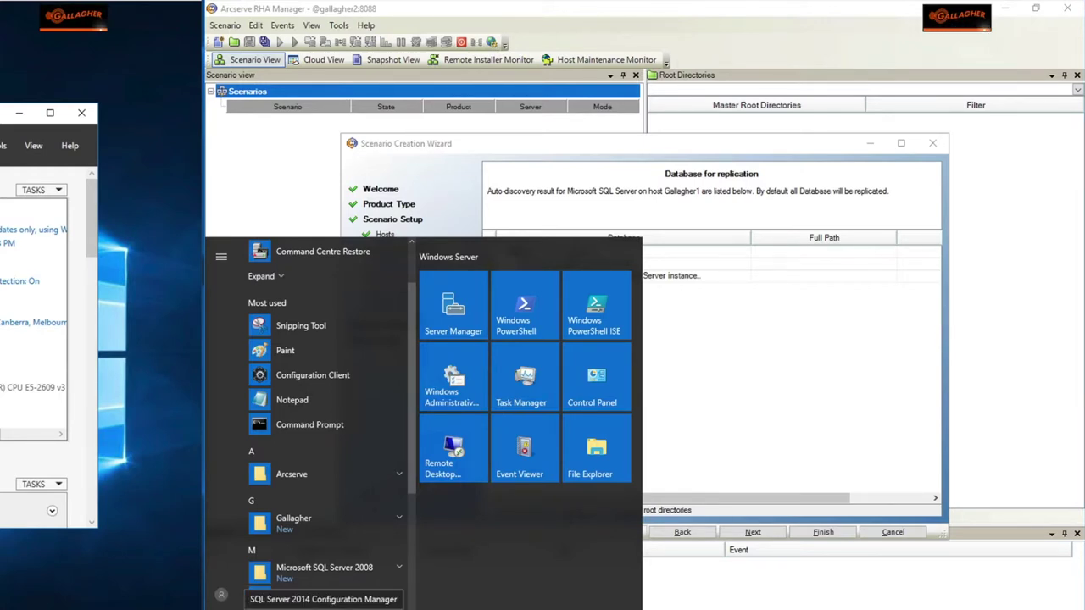
{"action": "left_click", "coordinate": [343, 603]}
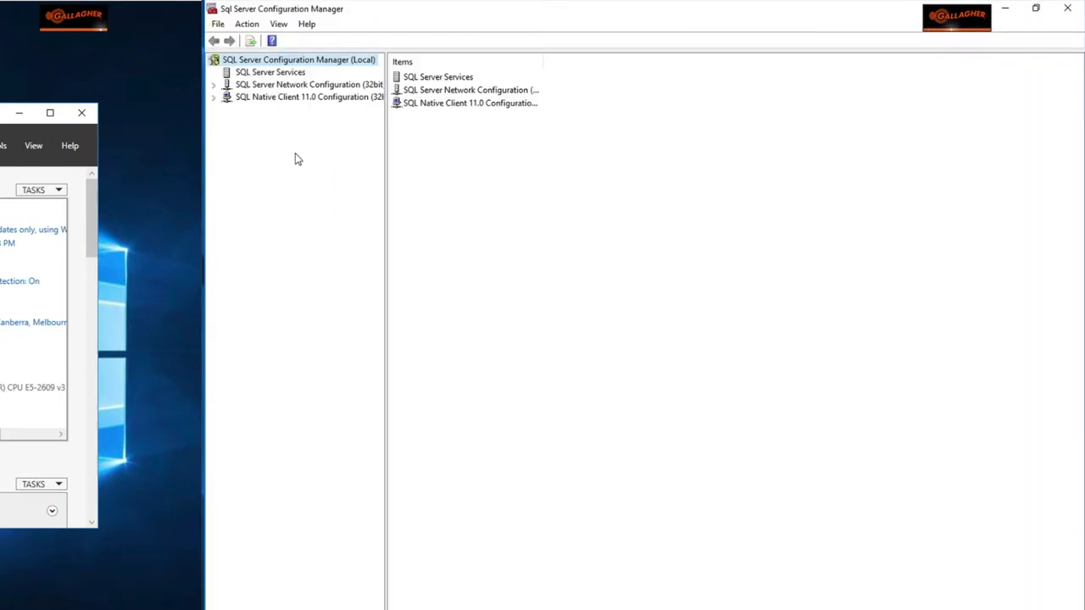
Open TCP/IP properties under Protocols for GALLAGHER and set Enabled to Yes.
{"action": "double_click", "coordinate": [260, 85]}
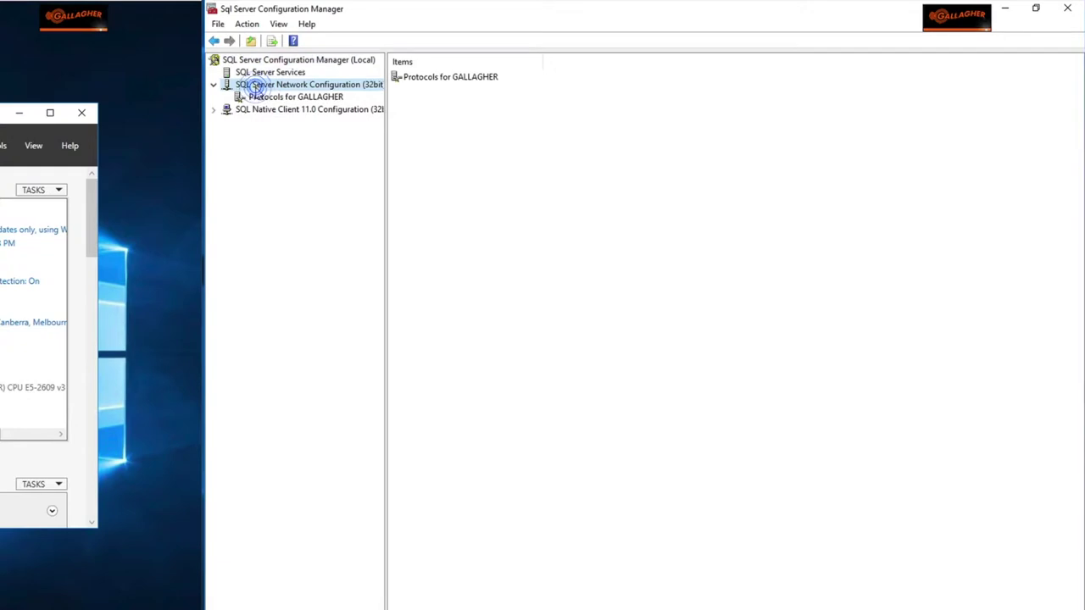
{"action": "left_click", "coordinate": [284, 97]}
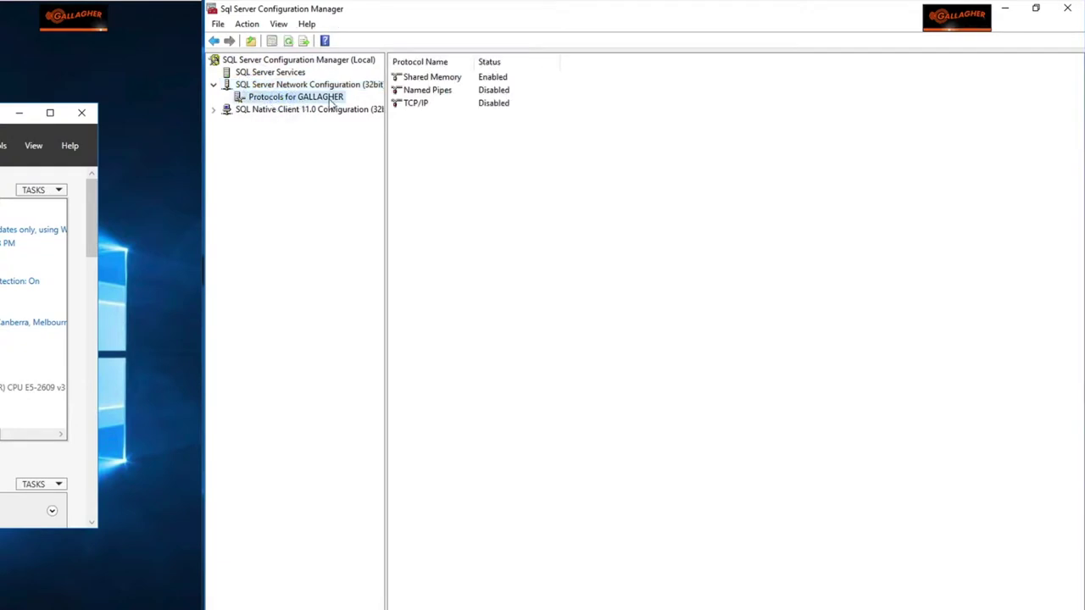
{"action": "double_click", "coordinate": [415, 105]}
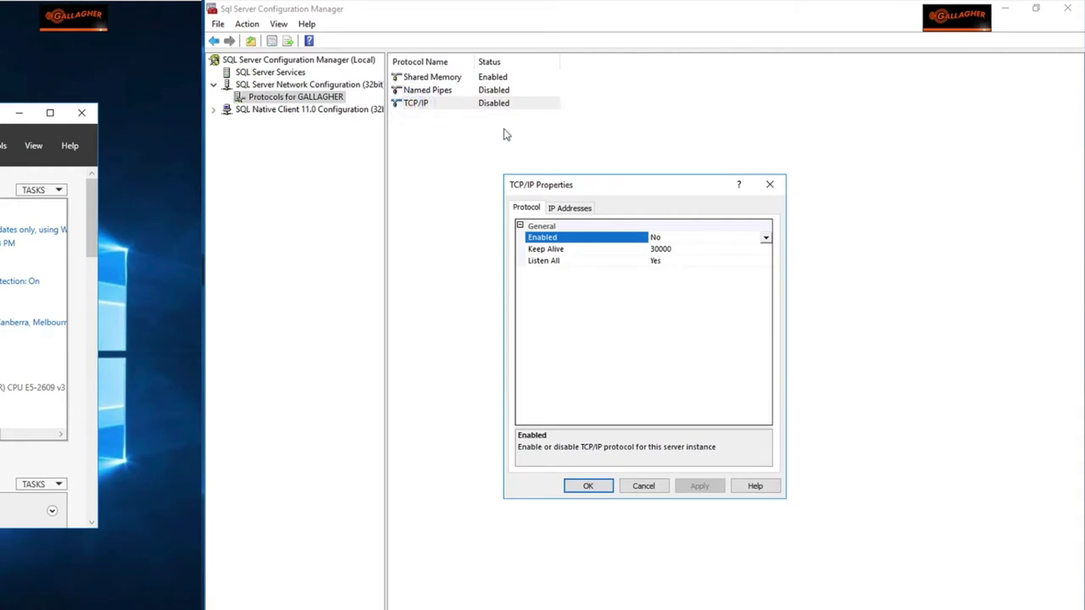
{"action": "left_click", "coordinate": [766, 238]}
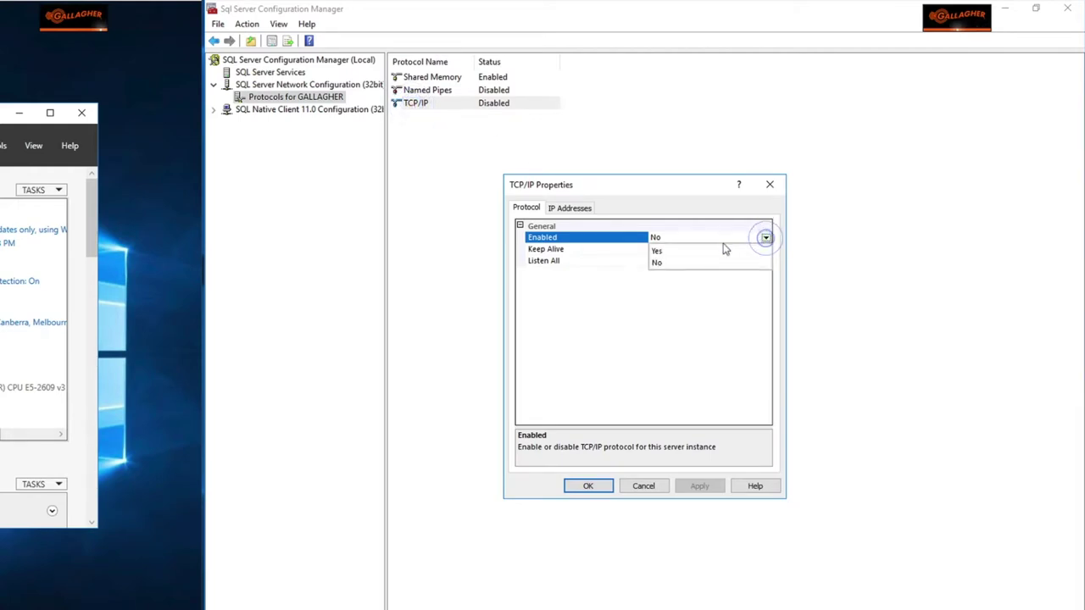
{"action": "left_click", "coordinate": [700, 253]}
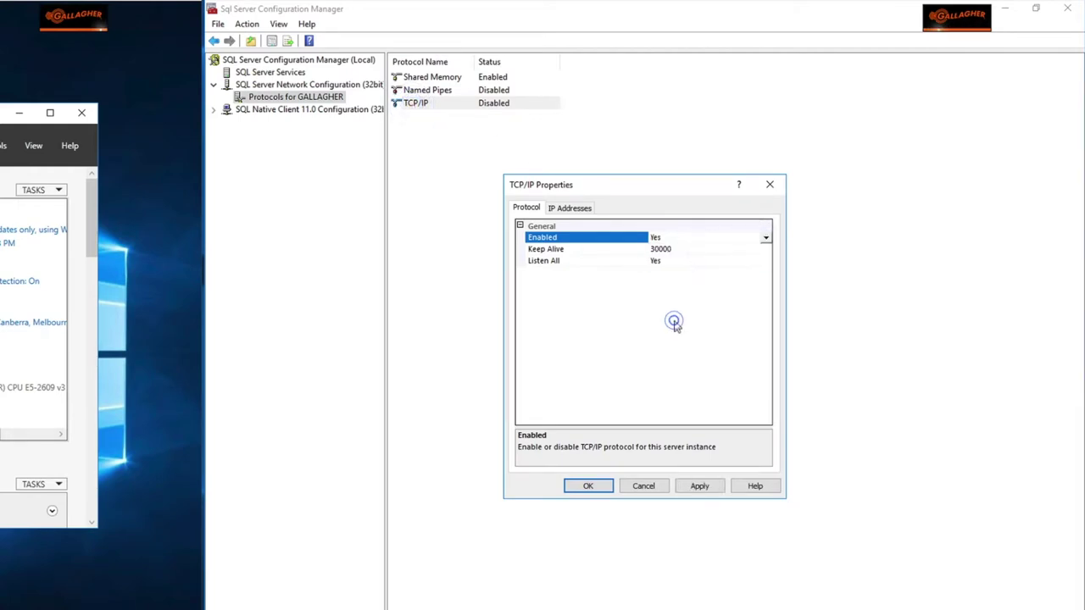
Clear IPAll TCP Dynamic Ports, set IPAll TCP Port to 1433, and apply.
{"action": "left_click", "coordinate": [571, 209]}
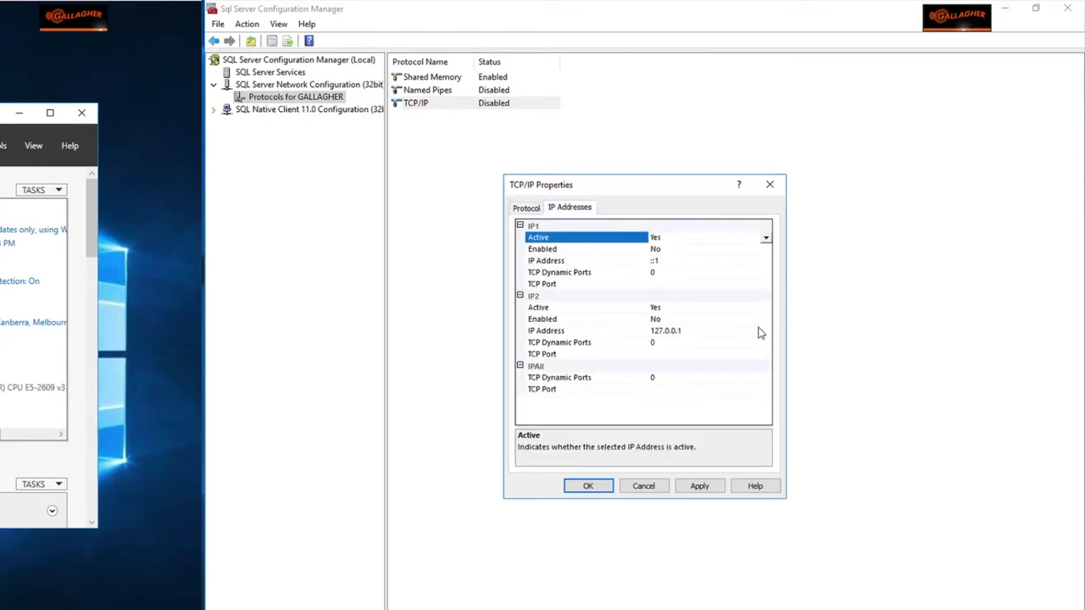
{"action": "left_click", "coordinate": [665, 378]}
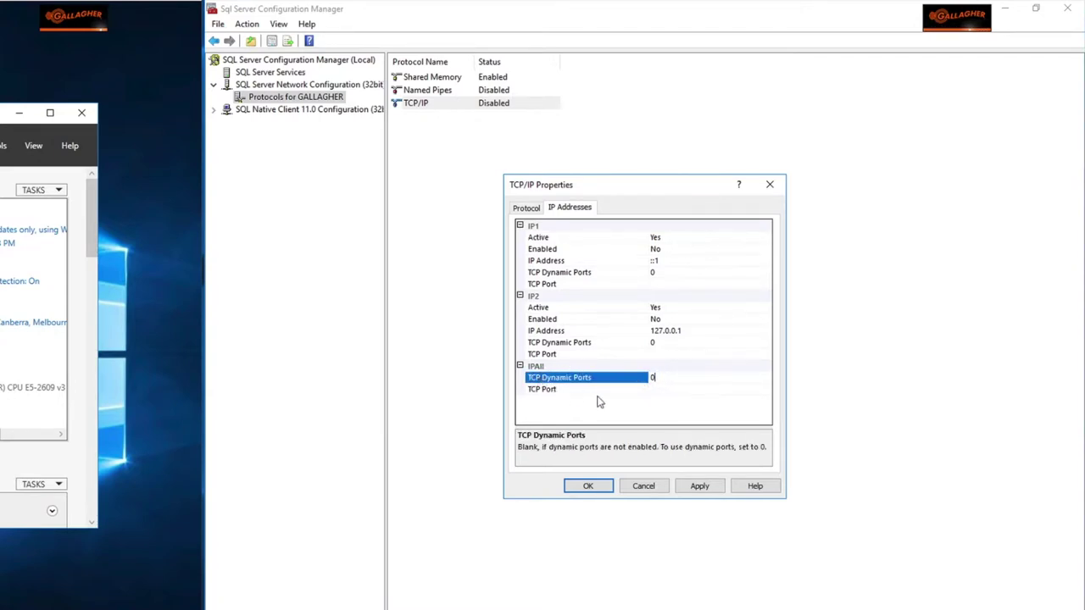
{"action": "left_click", "coordinate": [662, 392]}
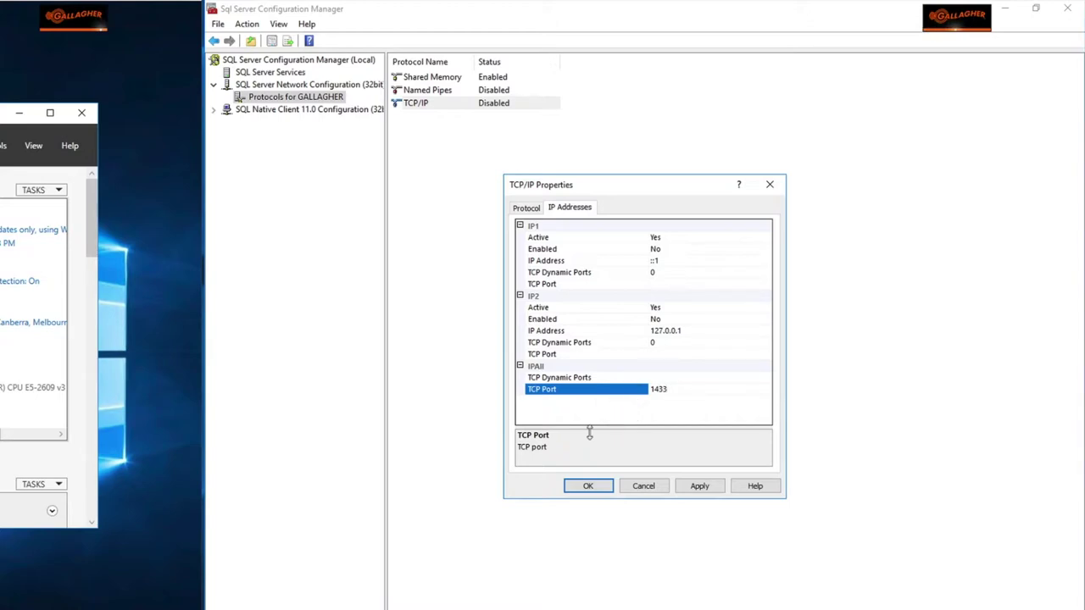
{"action": "left_click", "coordinate": [699, 487]}
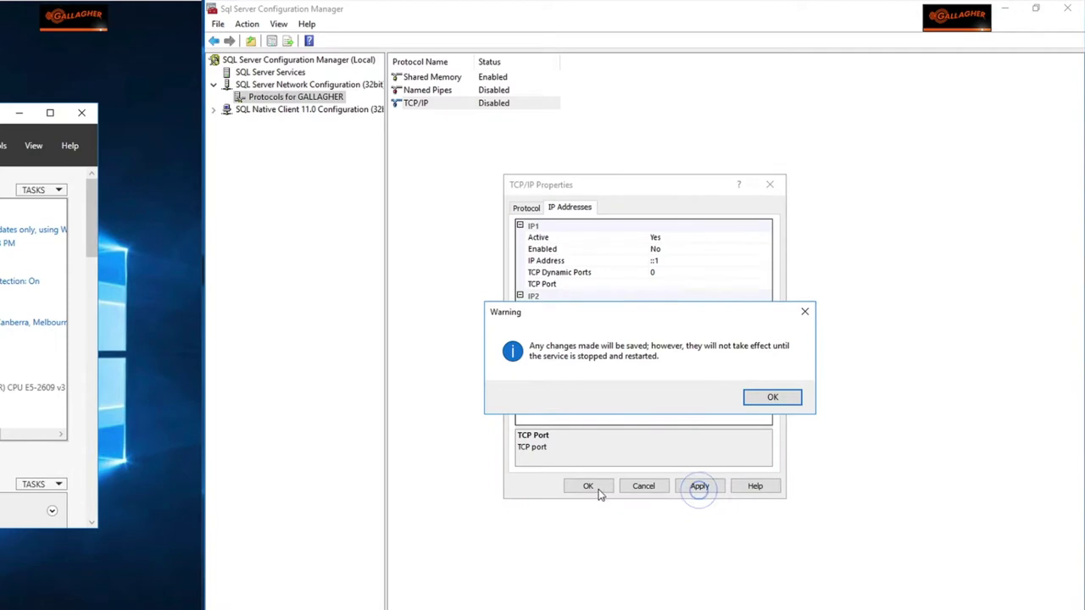
{"action": "left_click", "coordinate": [767, 397]}
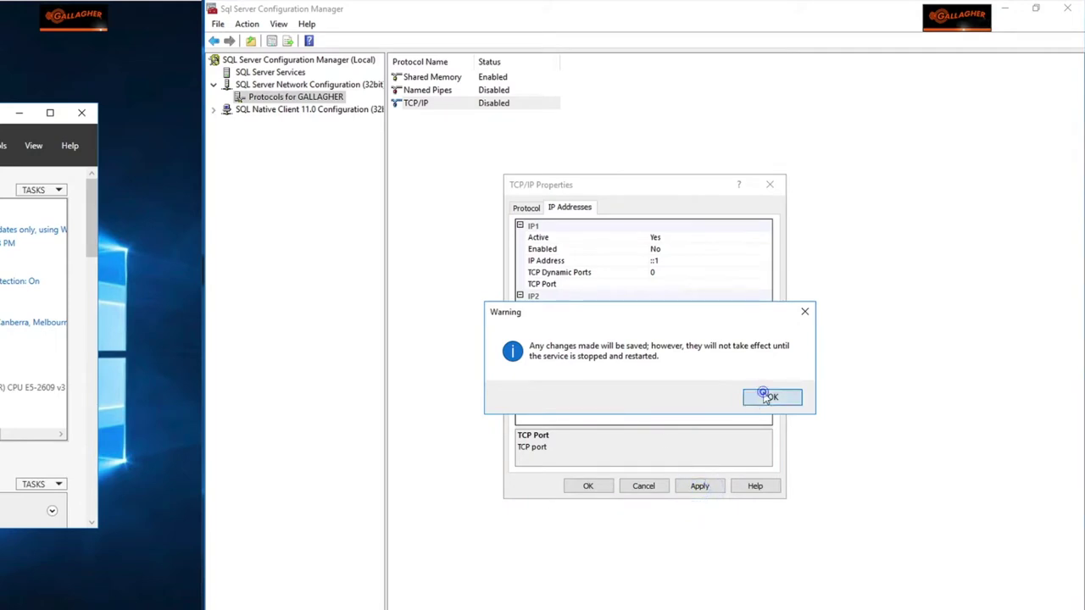
{"action": "left_click", "coordinate": [603, 486]}
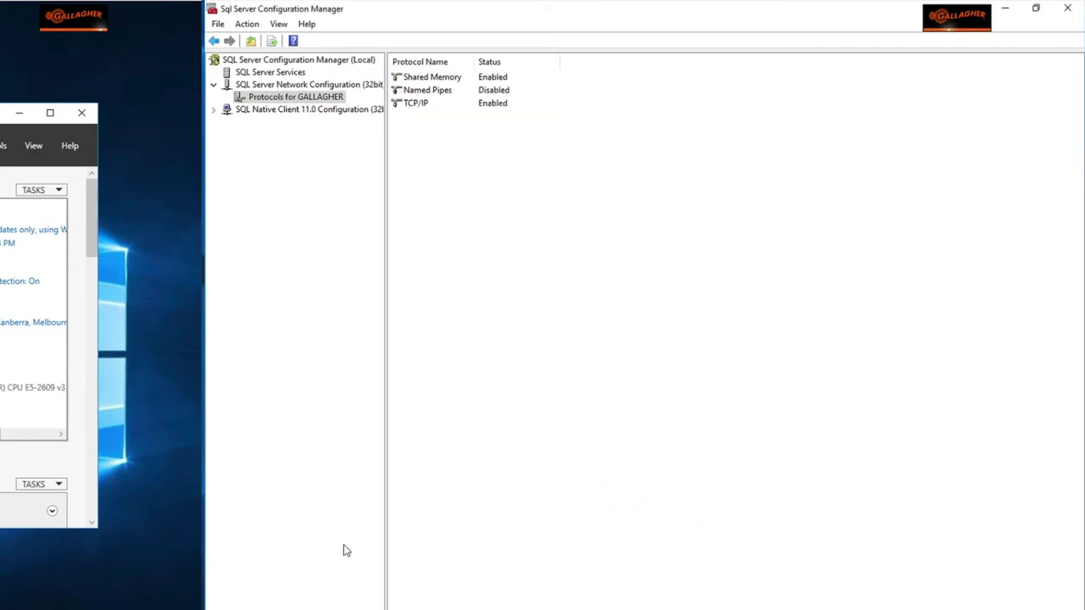
Restart the SQL Server (GALLAGHER) service from the SQL Server Services list.
{"action": "key", "text": "super+r"}
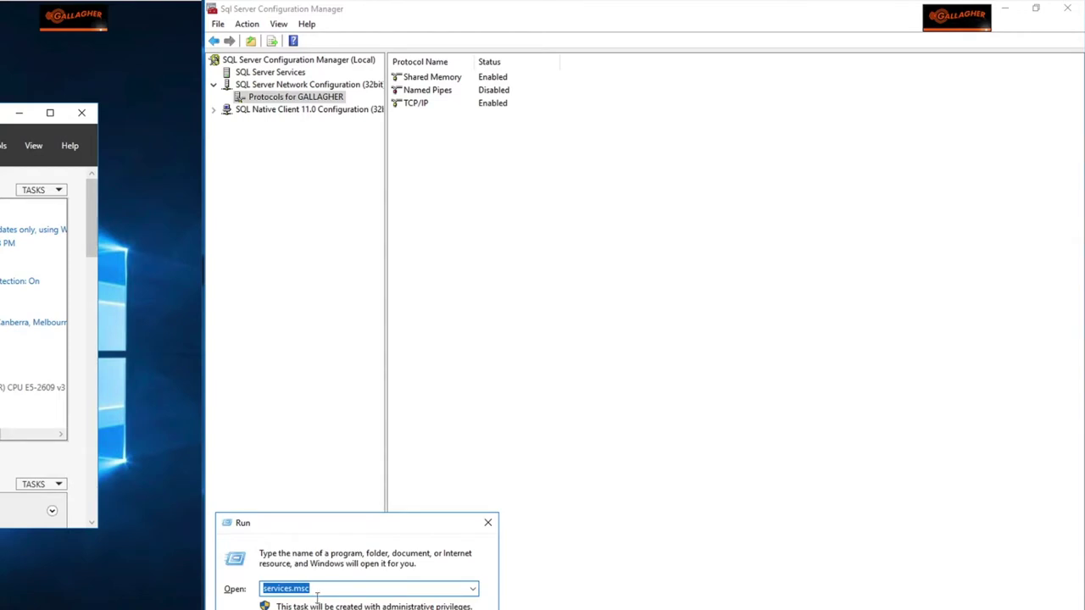
{"action": "key", "text": "Return"}
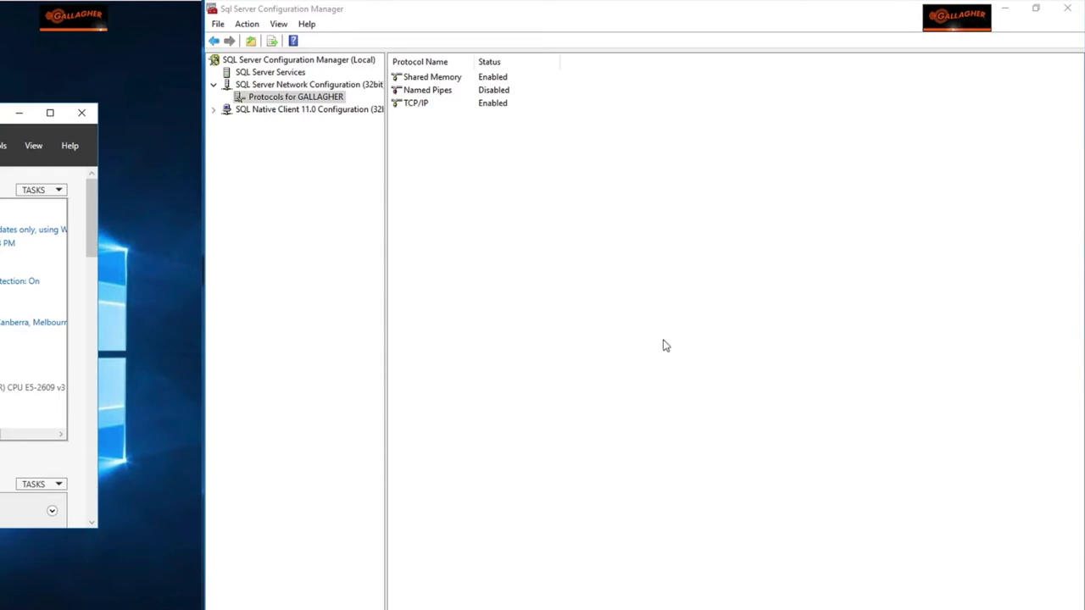
{"action": "left_click", "coordinate": [259, 72]}
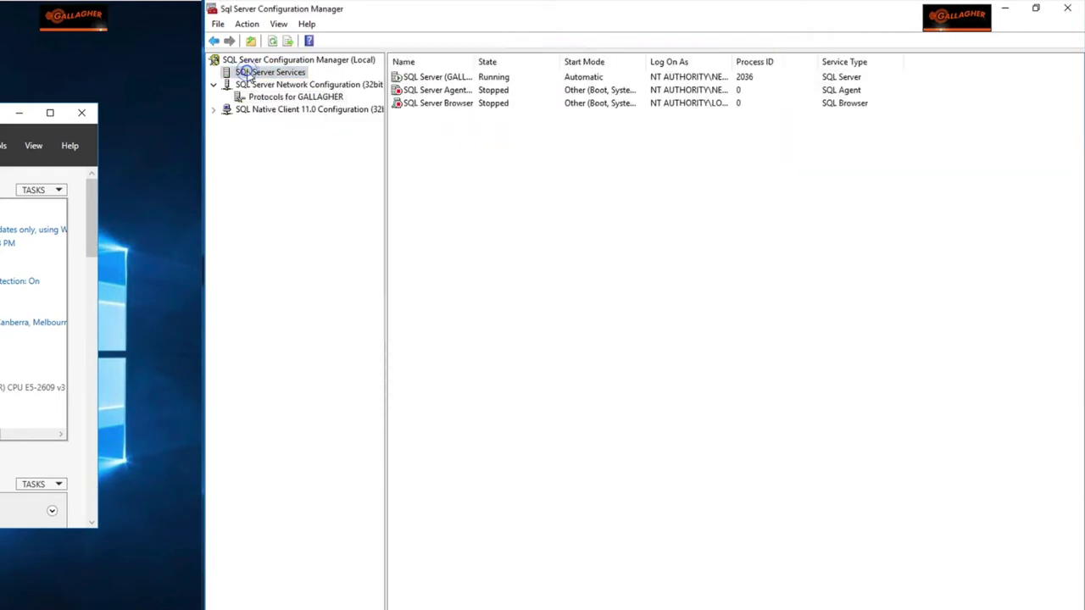
{"action": "left_click", "coordinate": [423, 78]}
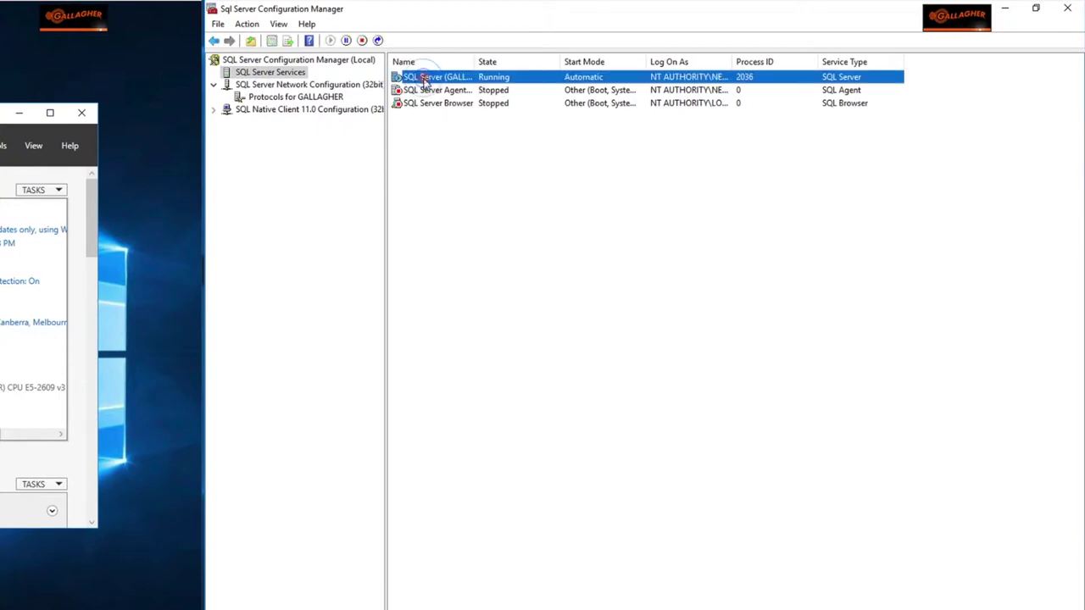
{"action": "right_click", "coordinate": [426, 79]}
{"action": "left_click", "coordinate": [462, 147]}
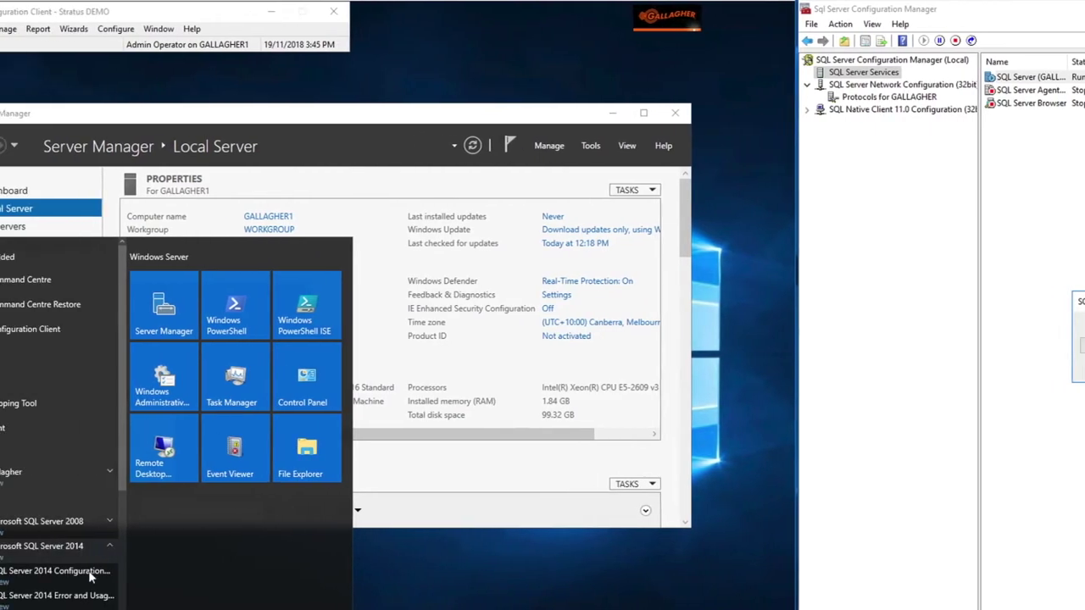
Set the TCP/IP protocol for the GALLAGHER instance to Enabled.
{"action": "left_click", "coordinate": [91, 574]}
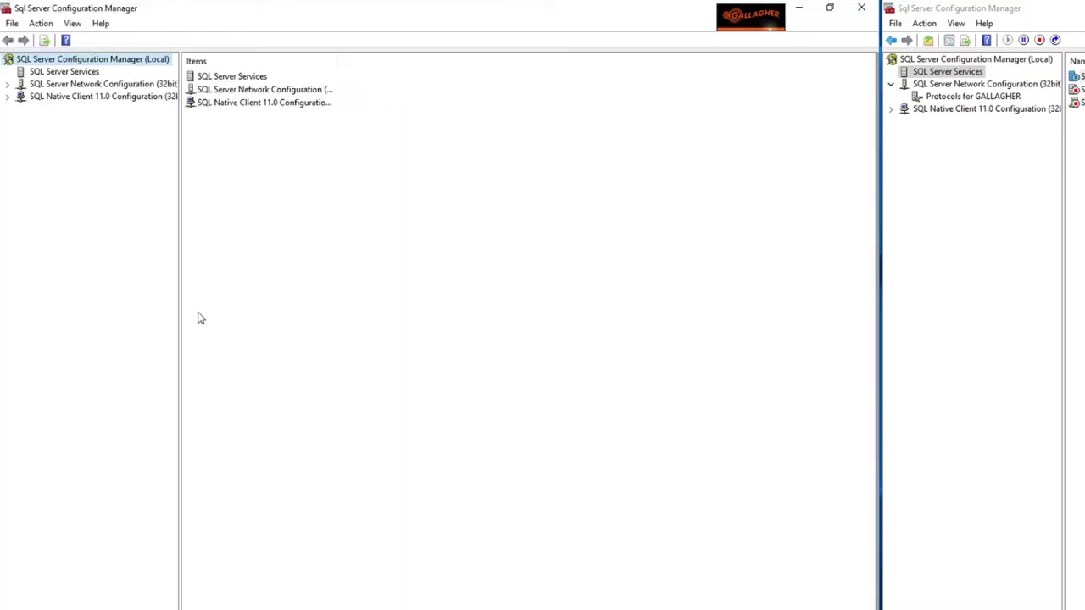
{"action": "double_click", "coordinate": [51, 85]}
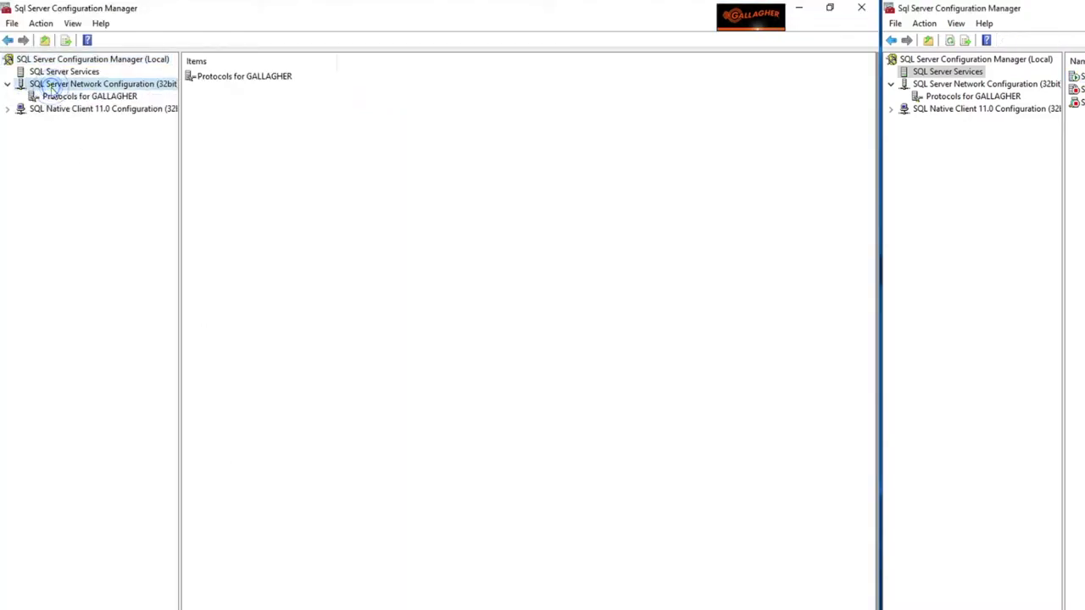
{"action": "left_click", "coordinate": [65, 97]}
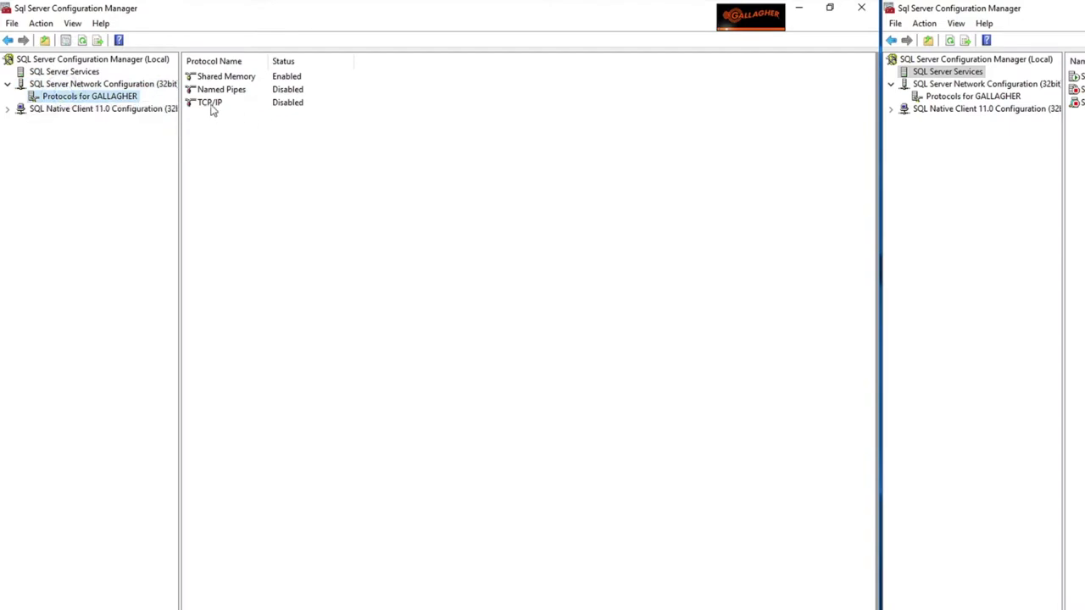
{"action": "double_click", "coordinate": [210, 102]}
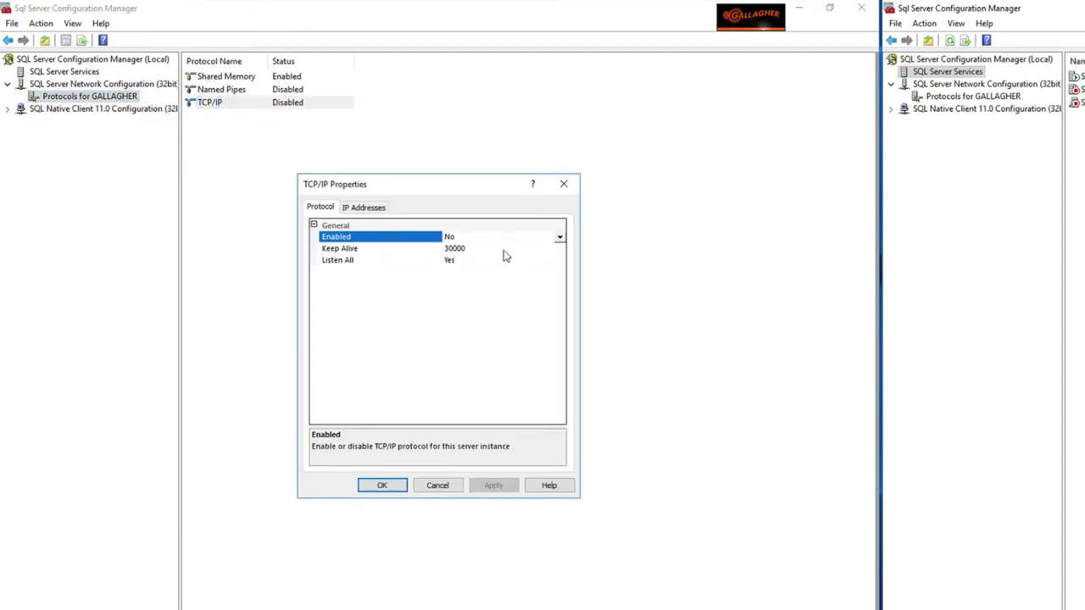
{"action": "left_click", "coordinate": [559, 238]}
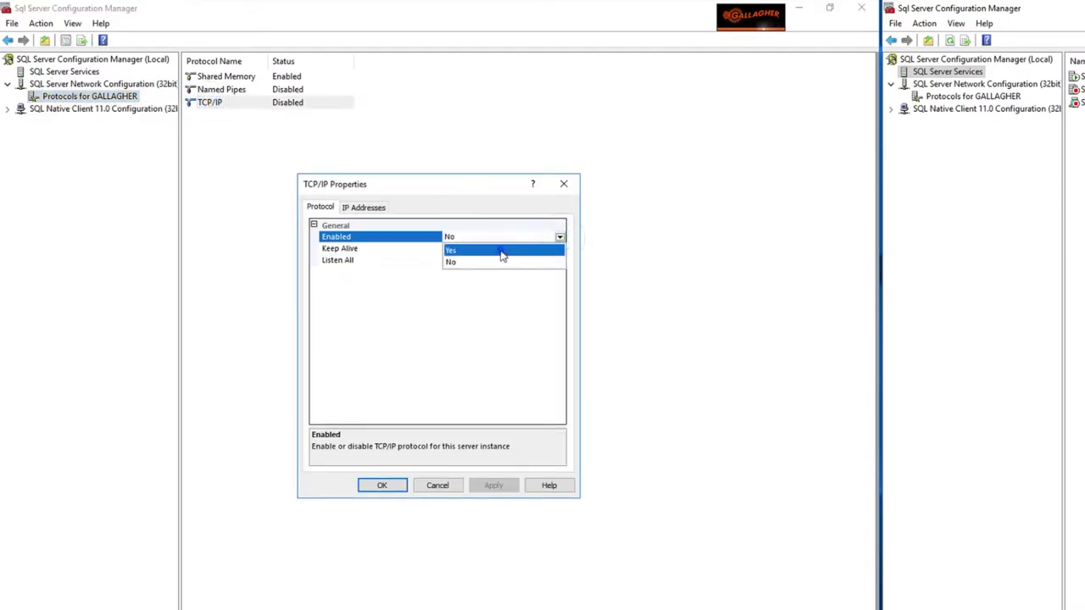
{"action": "left_click", "coordinate": [501, 251]}
Clear IPAll TCP Dynamic Ports, set IPAll TCP Port to 1433, and confirm the changes.
{"action": "left_click", "coordinate": [363, 207]}
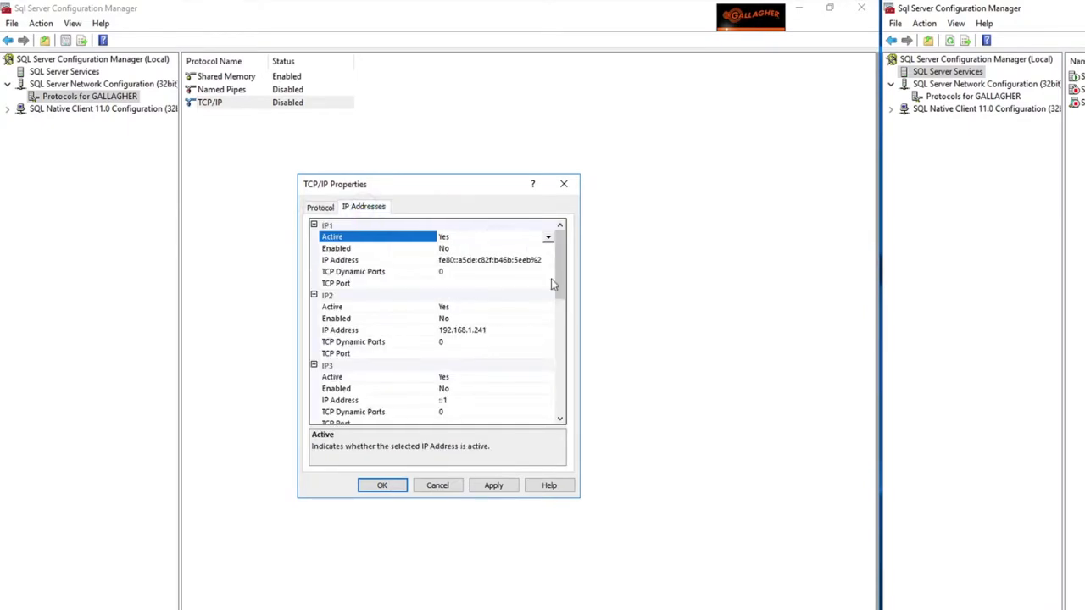
{"action": "left_click_drag", "start_coordinate": [564, 280], "coordinate": [562, 416]}
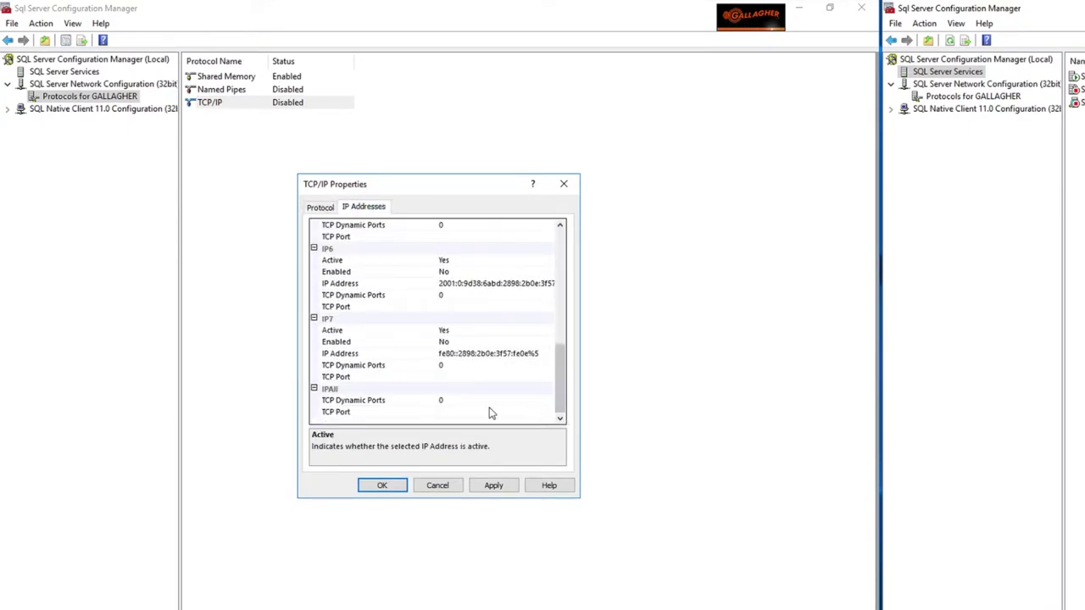
{"action": "left_click", "coordinate": [475, 402]}
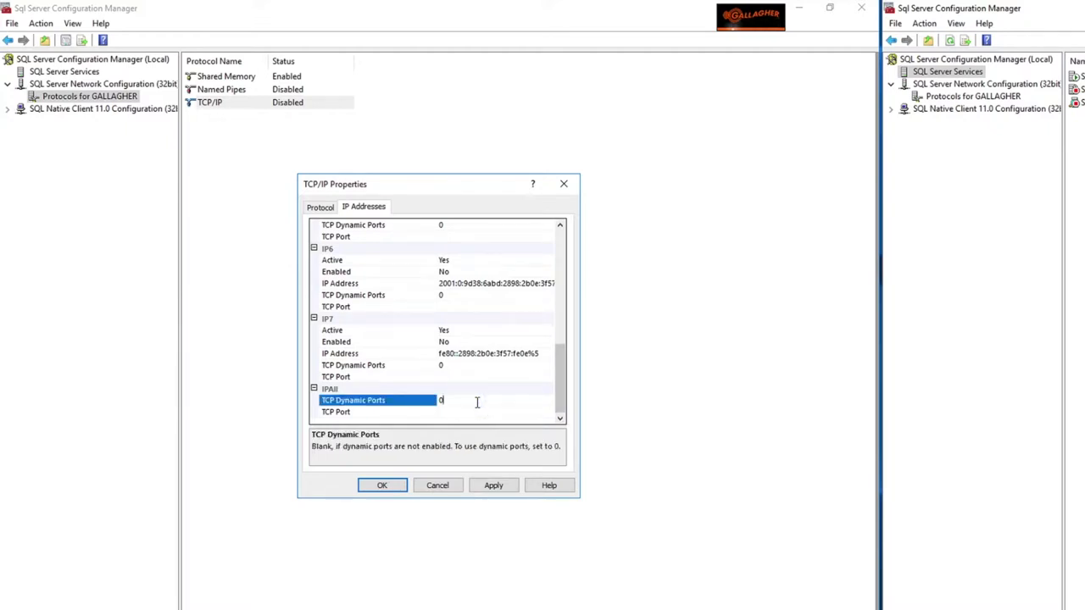
{"action": "left_click", "coordinate": [444, 412]}
{"action": "type", "text": "1433"}
{"action": "left_click", "coordinate": [382, 486]}
{"action": "left_click", "coordinate": [565, 396]}
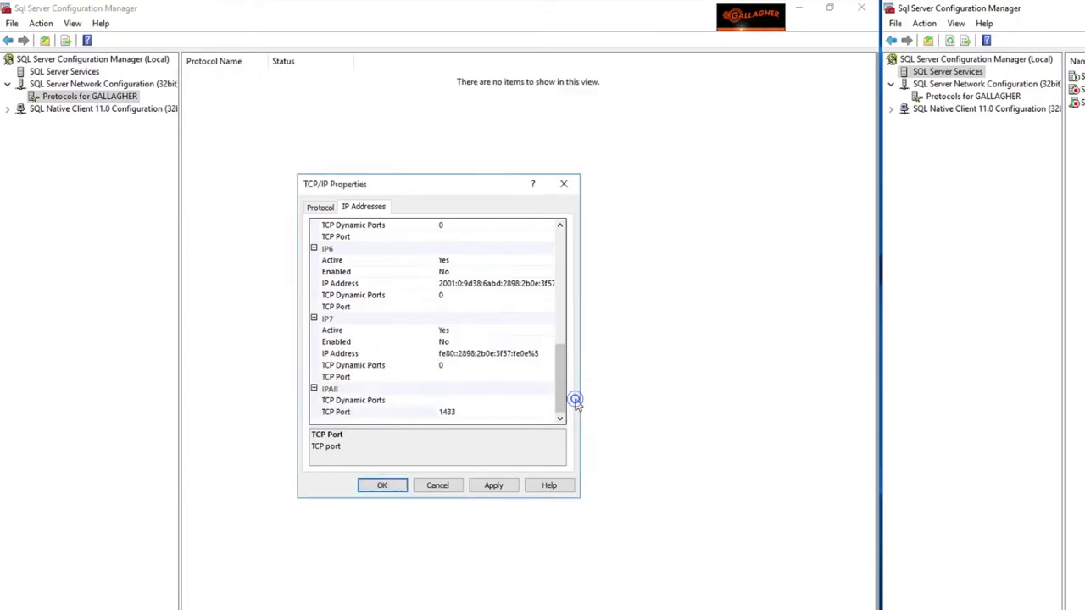
{"action": "left_click", "coordinate": [74, 73]}
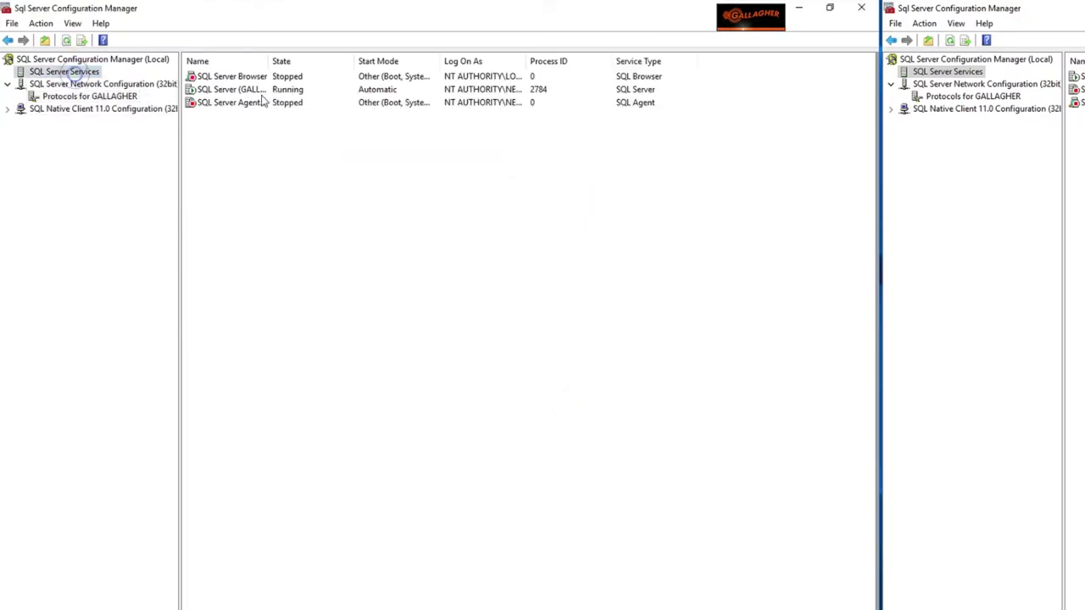
Restart the SQL Server (GALLAGHER) service to apply port 1433.
{"action": "right_click", "coordinate": [213, 92]}
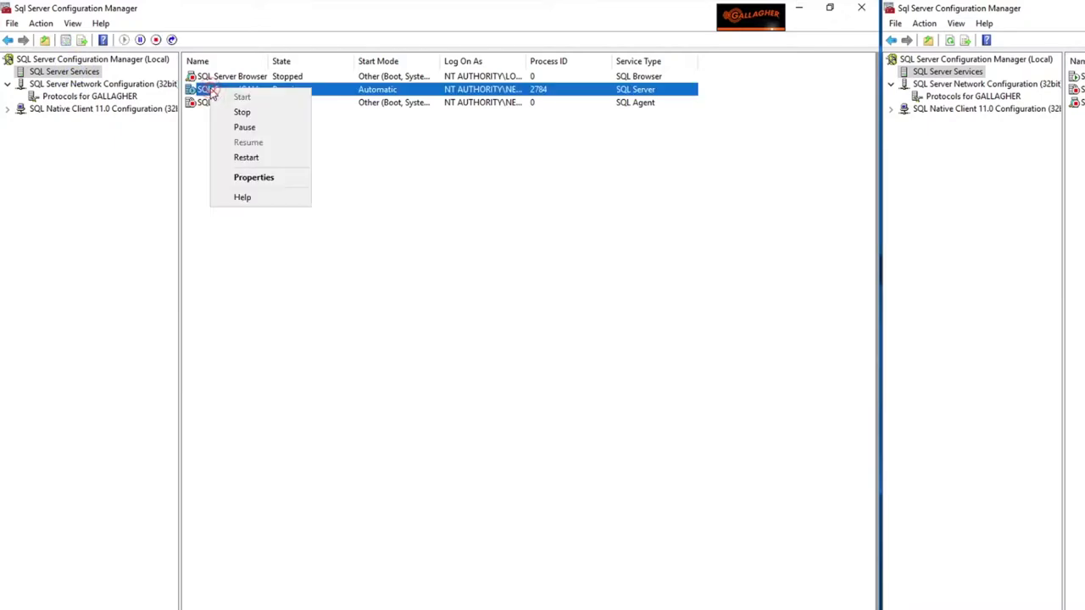
{"action": "left_click", "coordinate": [256, 157]}
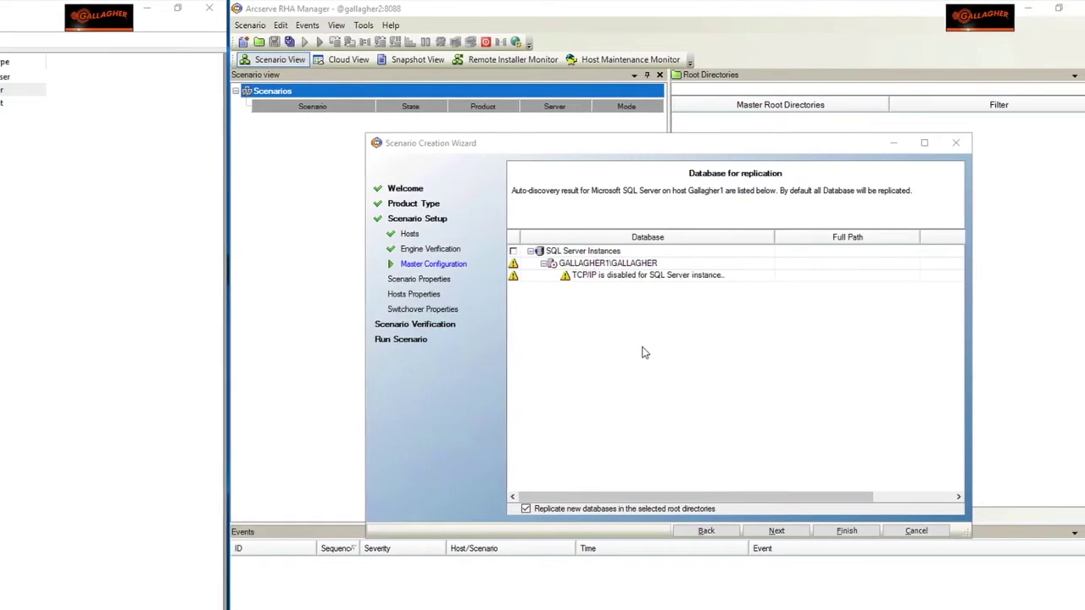
Rescan databases so CCFTCentral and CCFTEvent are selected, then advance to Scenario Properties.
{"action": "left_click", "coordinate": [675, 350]}
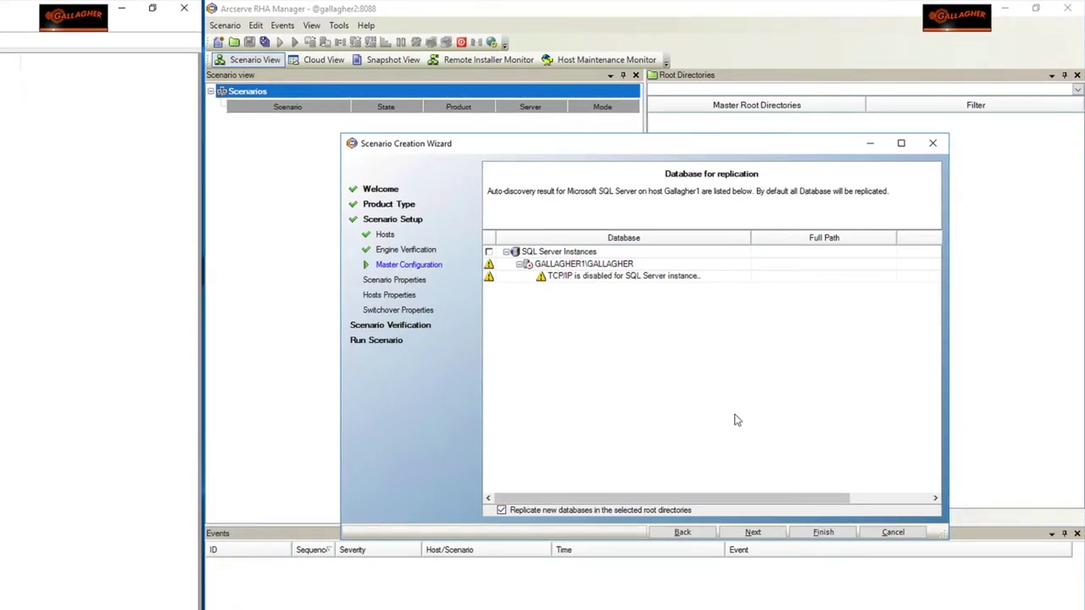
{"action": "left_click", "coordinate": [683, 534]}
{"action": "left_click", "coordinate": [755, 532]}
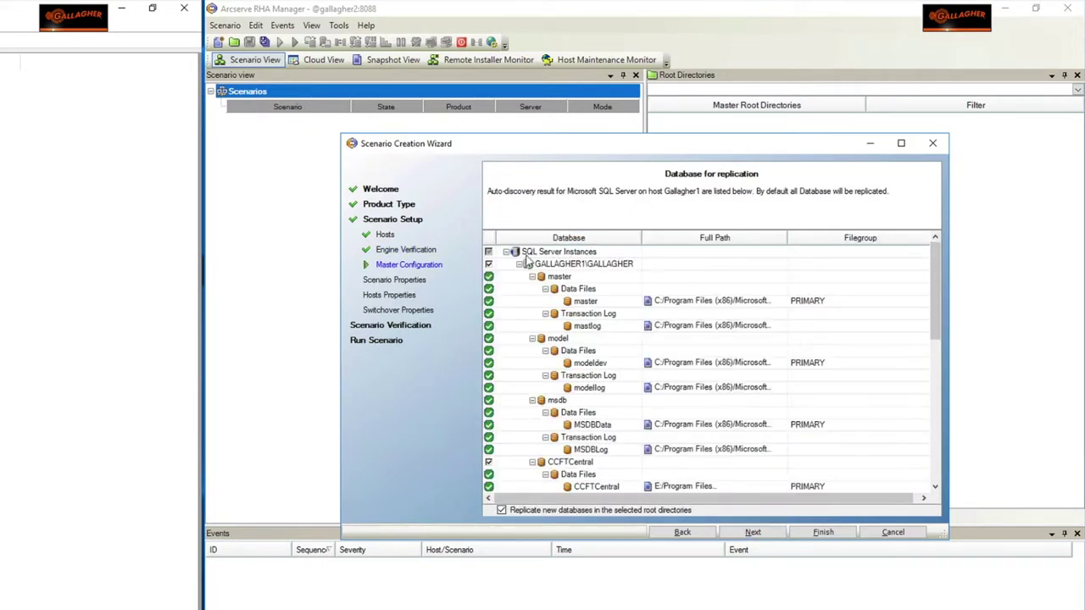
{"action": "mouse_move", "coordinate": [936, 318]}
{"action": "left_mouse_down"}
{"action": "mouse_move", "coordinate": [936, 420]}
{"action": "mouse_move", "coordinate": [933, 315]}
{"action": "left_mouse_up"}
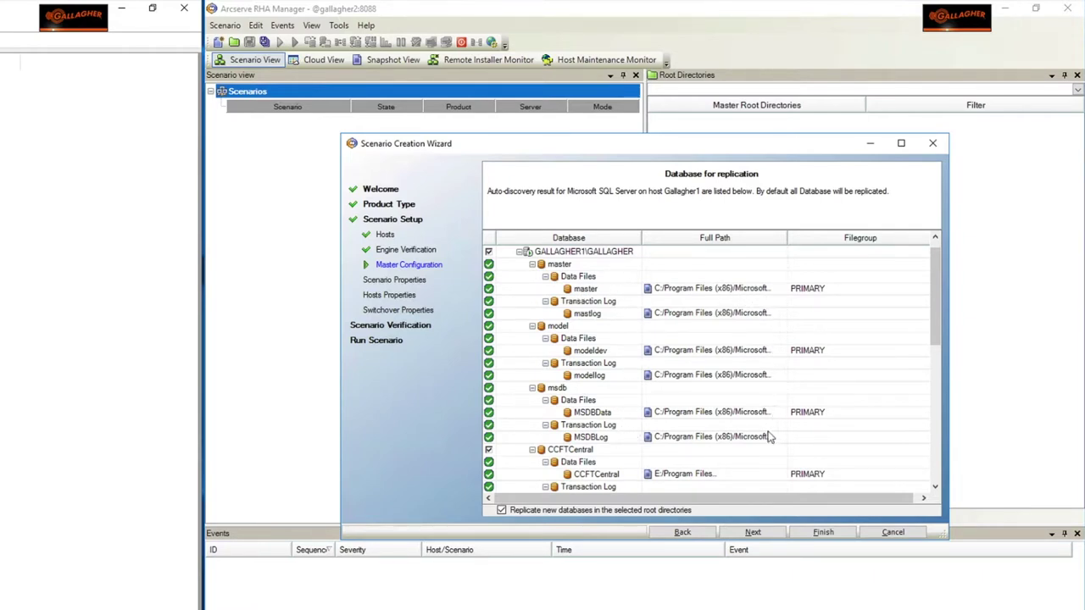
{"action": "left_click_drag", "start_coordinate": [936, 306], "coordinate": [897, 359]}
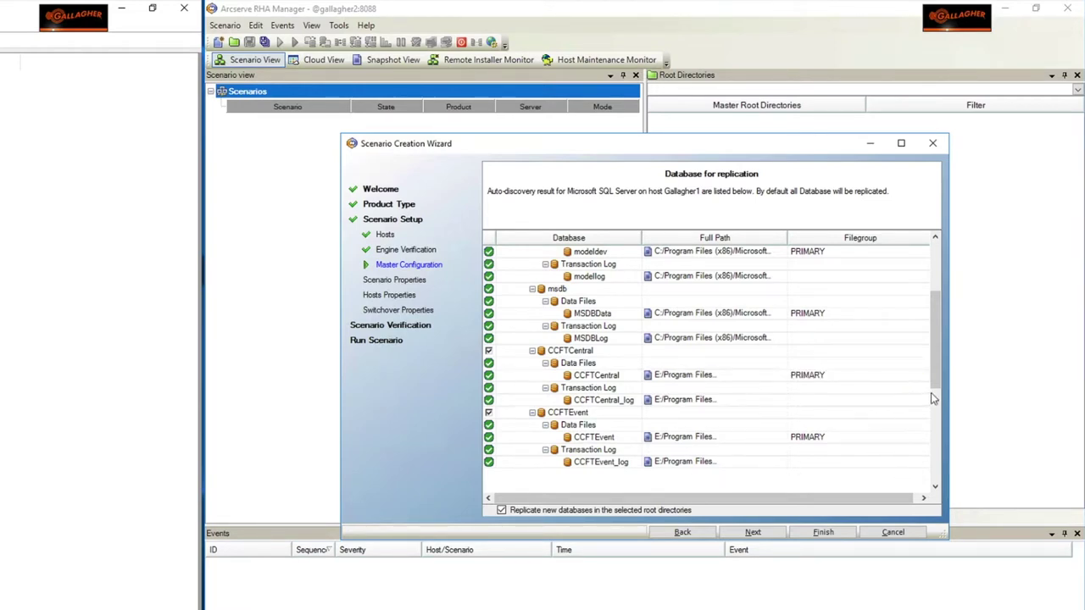
{"action": "left_click_drag", "start_coordinate": [932, 385], "coordinate": [931, 397]}
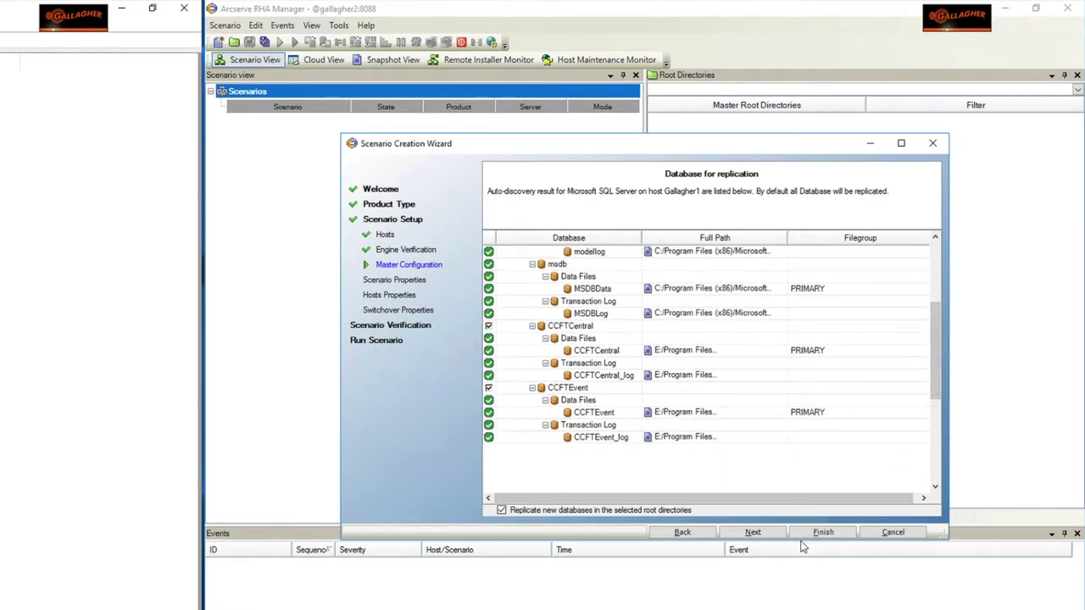
{"action": "left_click", "coordinate": [758, 534]}
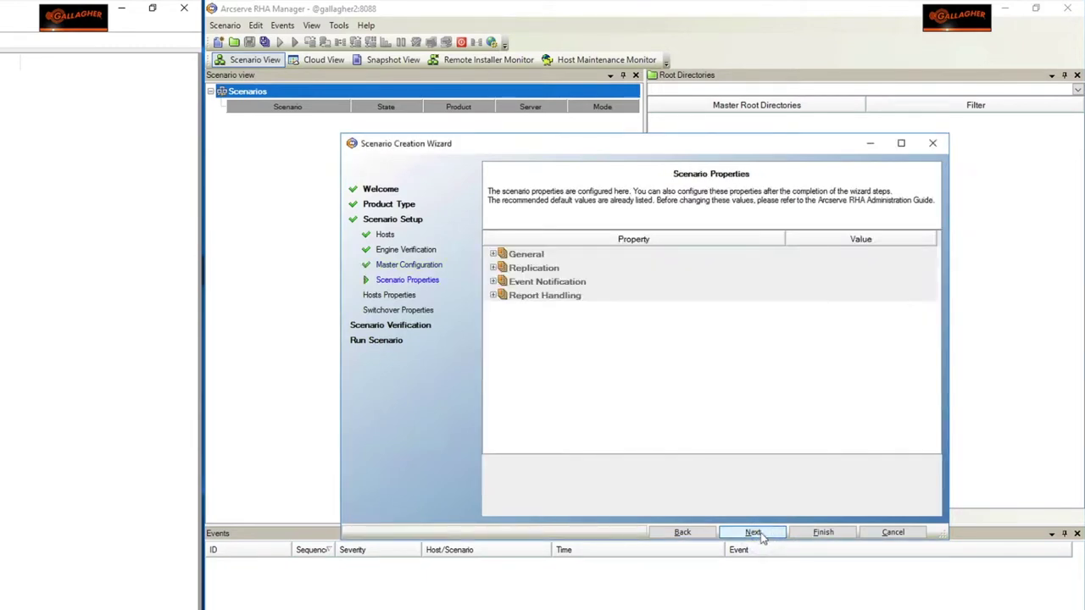
{"action": "left_click", "coordinate": [493, 267]}
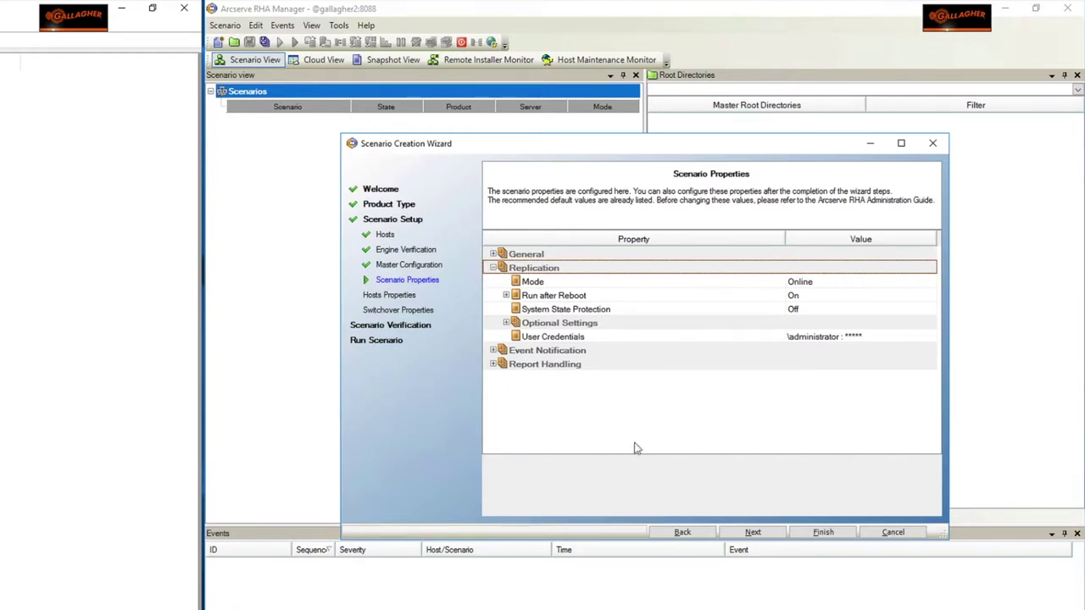
Accept the scenario's replication settings and continue to Hosts Properties.
{"action": "left_click", "coordinate": [756, 533]}
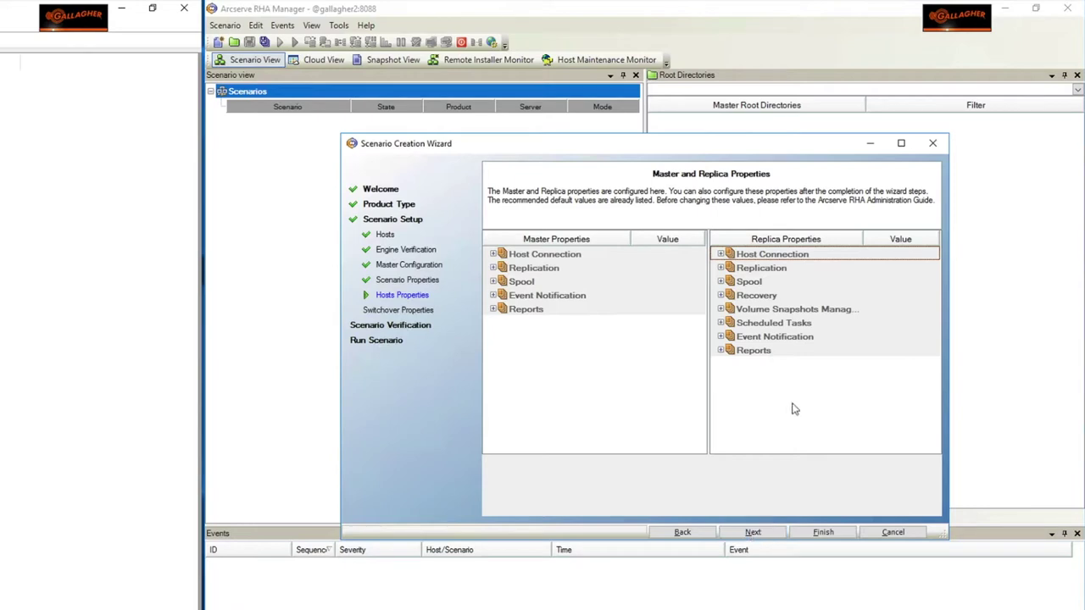
Reach Switchover Properties and expand Network Traffic Redirection (Redirect DNS On, 192.168.1.1, TTL 60).
{"action": "left_click", "coordinate": [751, 533]}
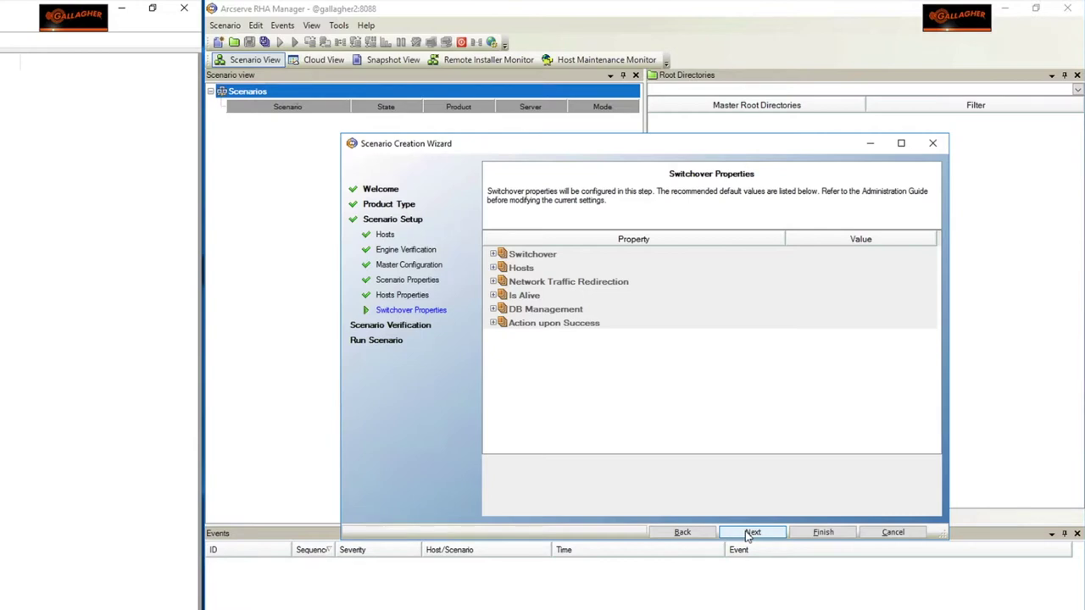
{"action": "left_click", "coordinate": [749, 534]}
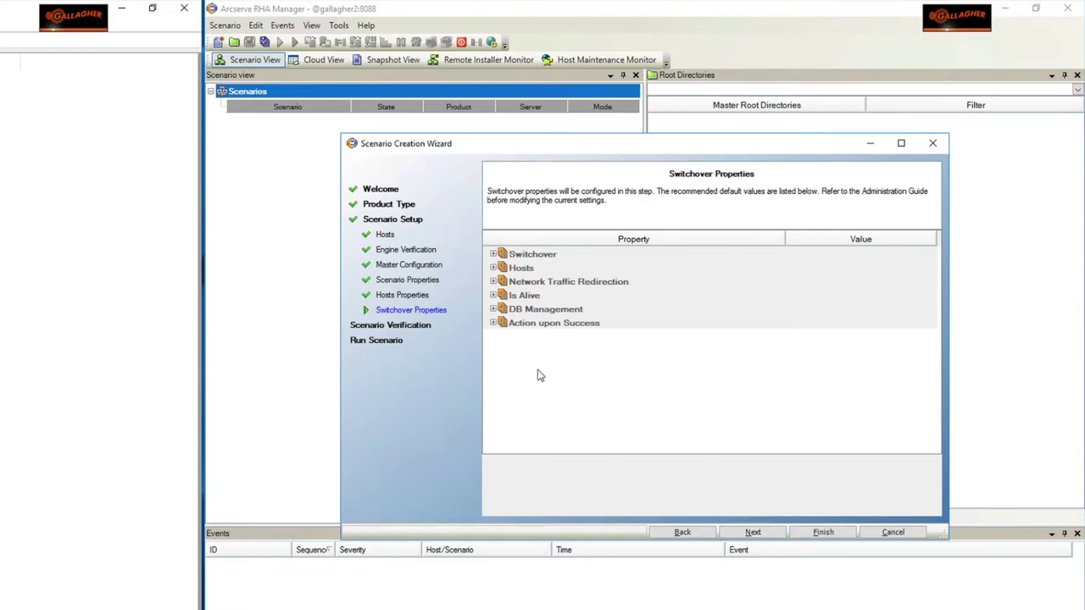
{"action": "left_click", "coordinate": [493, 282]}
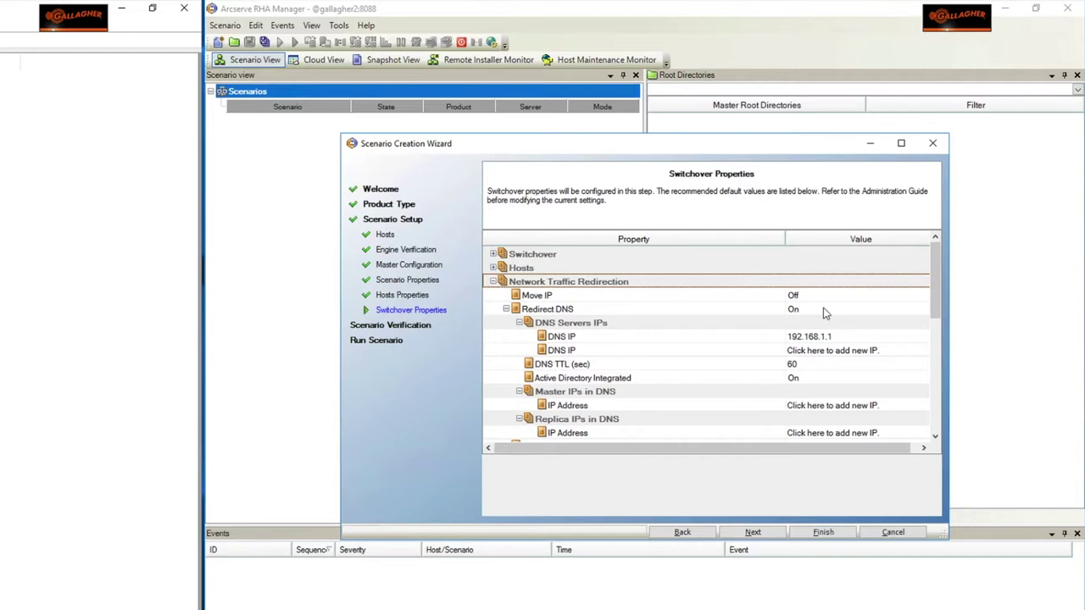
Set Redirect DNS to Off and Switch Computer Name to On, keeping Is Alive Timeout at 300.
{"action": "left_click", "coordinate": [823, 311]}
{"action": "left_click", "coordinate": [823, 310]}
{"action": "left_click", "coordinate": [807, 331]}
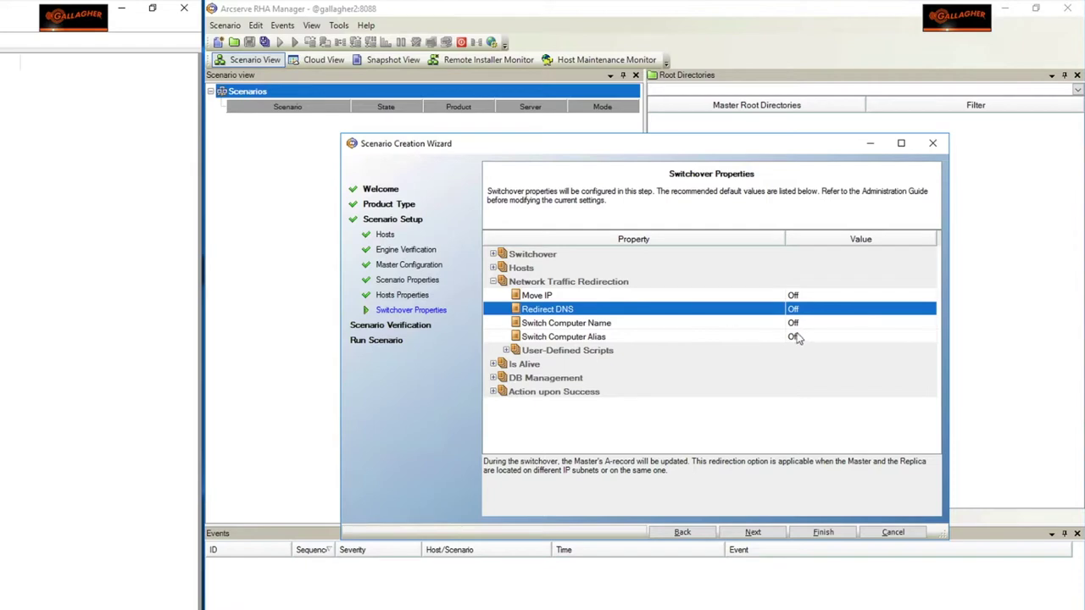
{"action": "left_click", "coordinate": [814, 324]}
{"action": "left_click", "coordinate": [813, 323]}
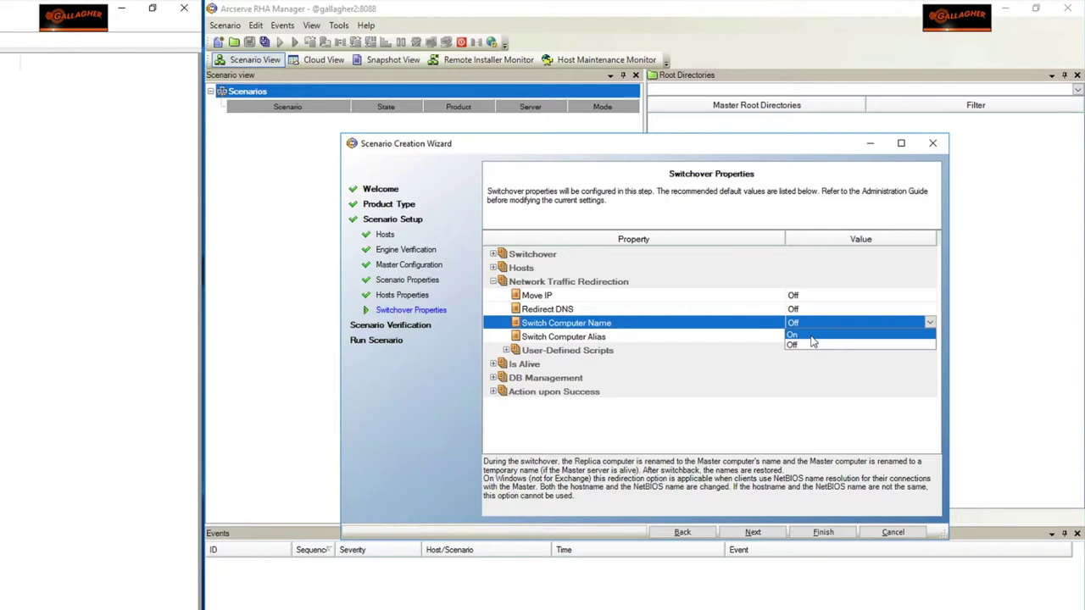
{"action": "left_click", "coordinate": [804, 335]}
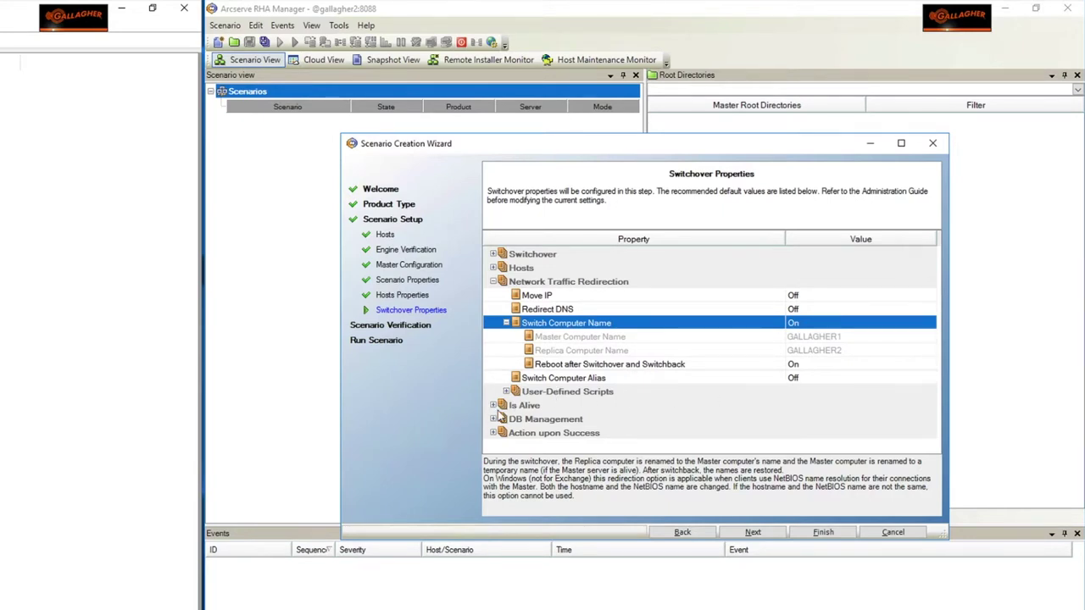
{"action": "left_click", "coordinate": [493, 405]}
{"action": "left_click_drag", "start_coordinate": [934, 310], "coordinate": [935, 336]}
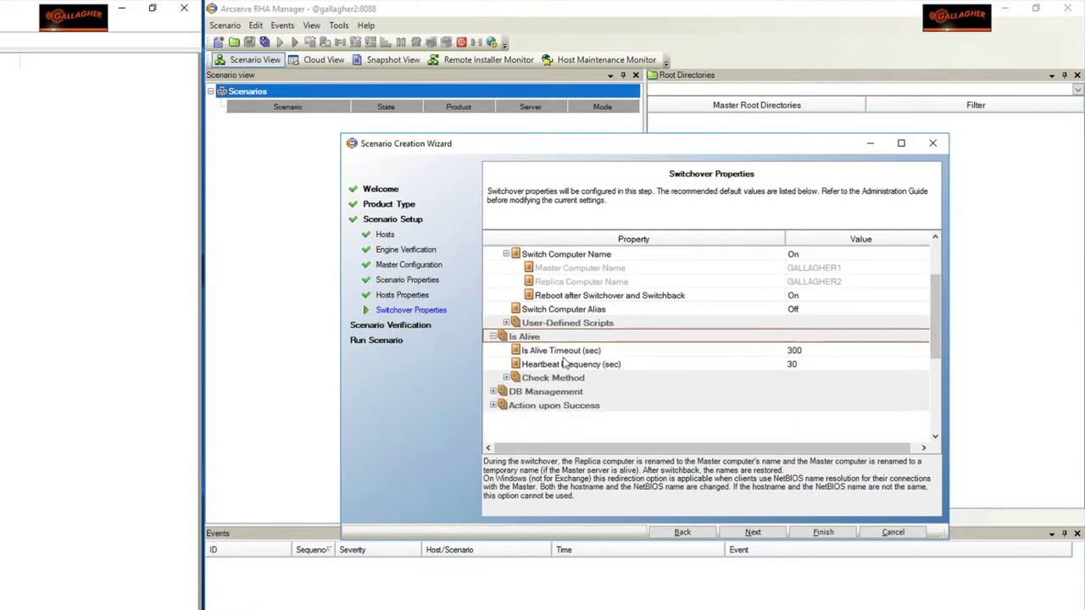
{"action": "left_click", "coordinate": [821, 351]}
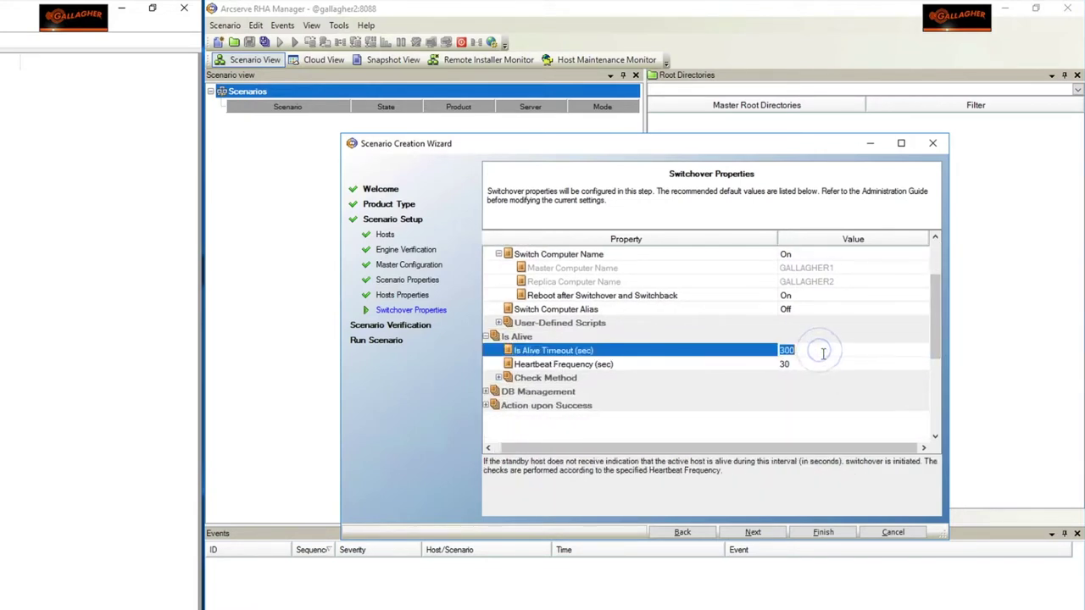
{"action": "left_click", "coordinate": [823, 354]}
Set both switchover and reverse replication to start manually on the initiation page.
{"action": "left_click", "coordinate": [753, 533]}
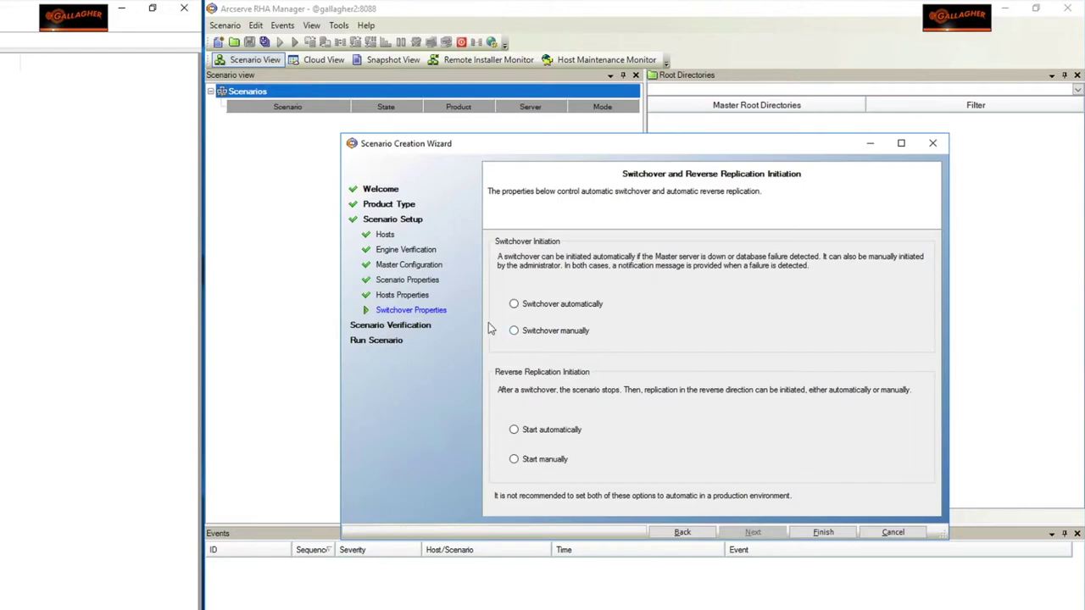
{"action": "left_click", "coordinate": [521, 333]}
{"action": "left_click", "coordinate": [521, 465]}
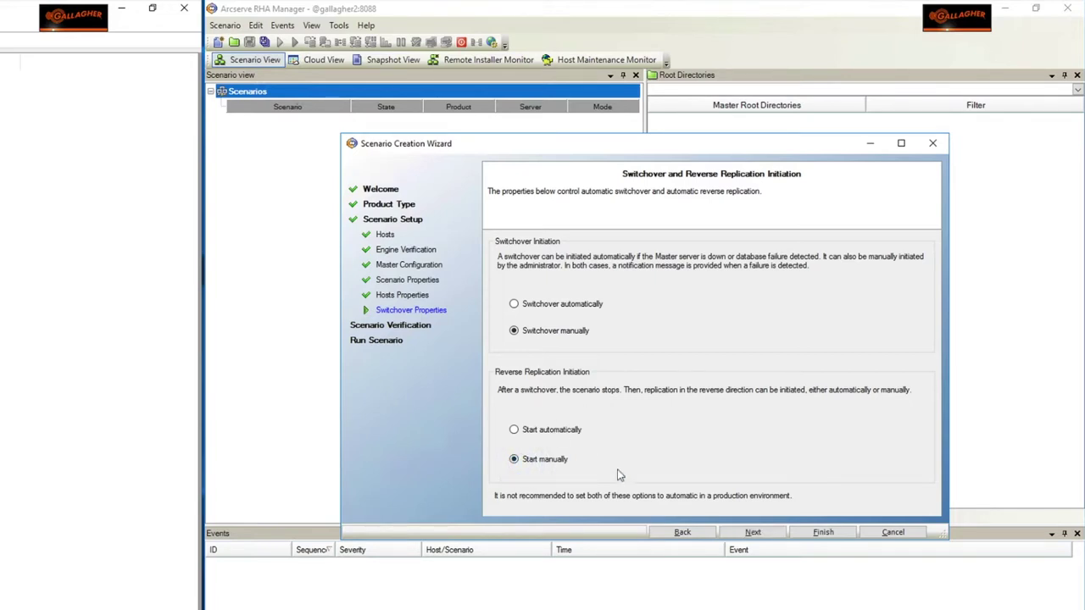
{"action": "left_click", "coordinate": [758, 533]}
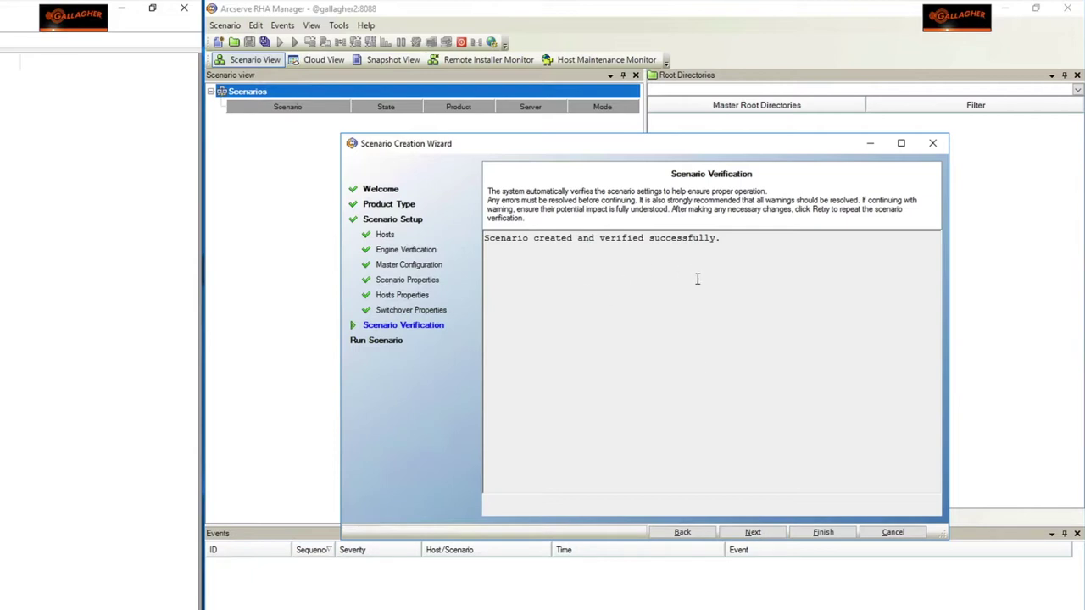
Finish the wizard from the Scenario Run page without choosing Run Now.
{"action": "left_click", "coordinate": [759, 534]}
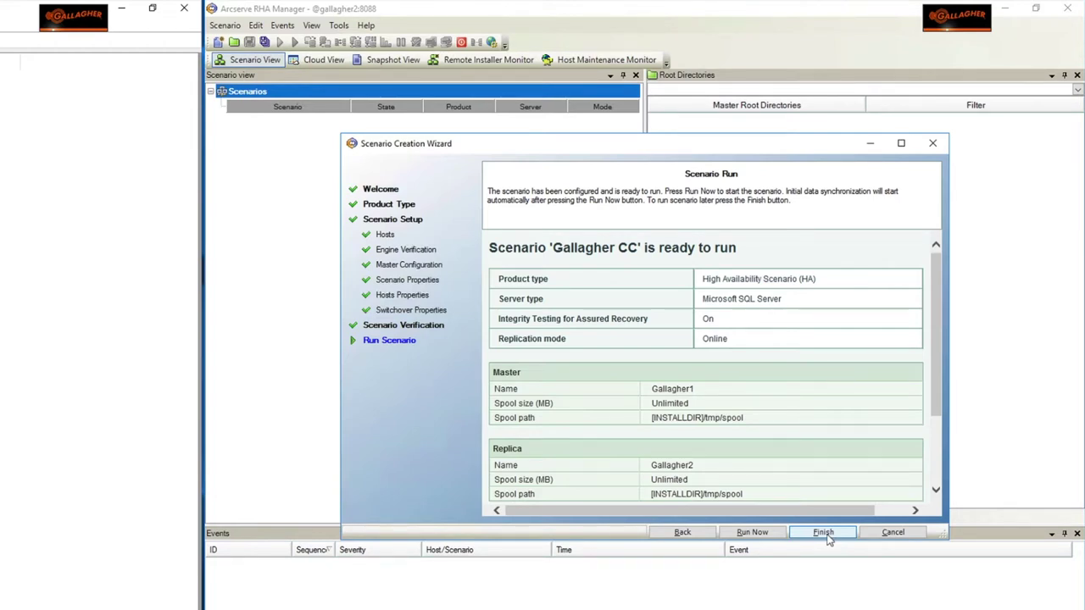
{"action": "left_click", "coordinate": [823, 534]}
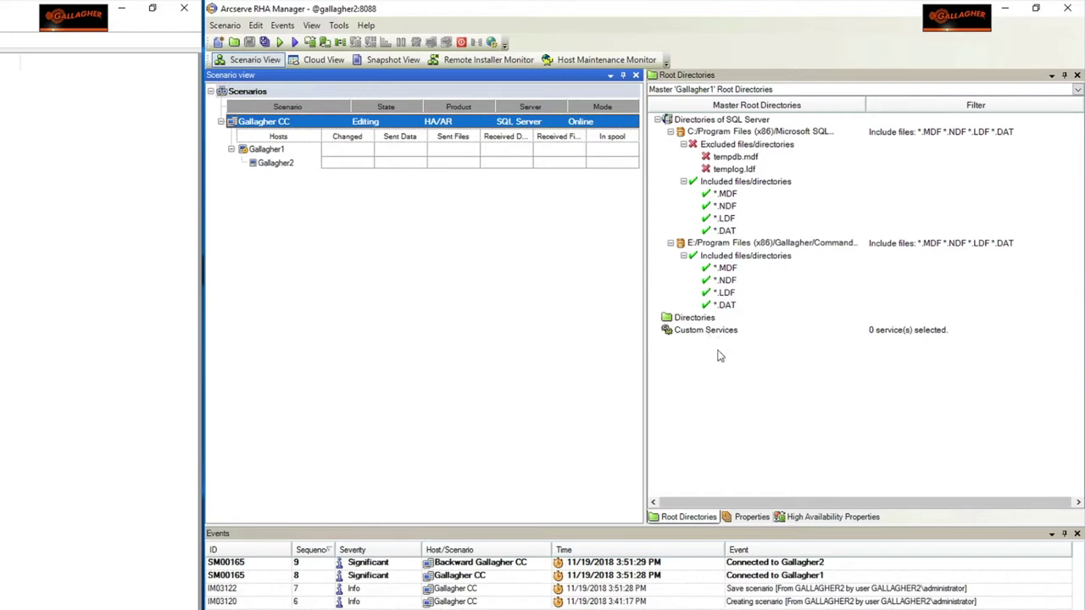
Add the E:/backups folder to Gallagher1's root directories via Browse and Select Directories.
{"action": "left_click", "coordinate": [695, 318]}
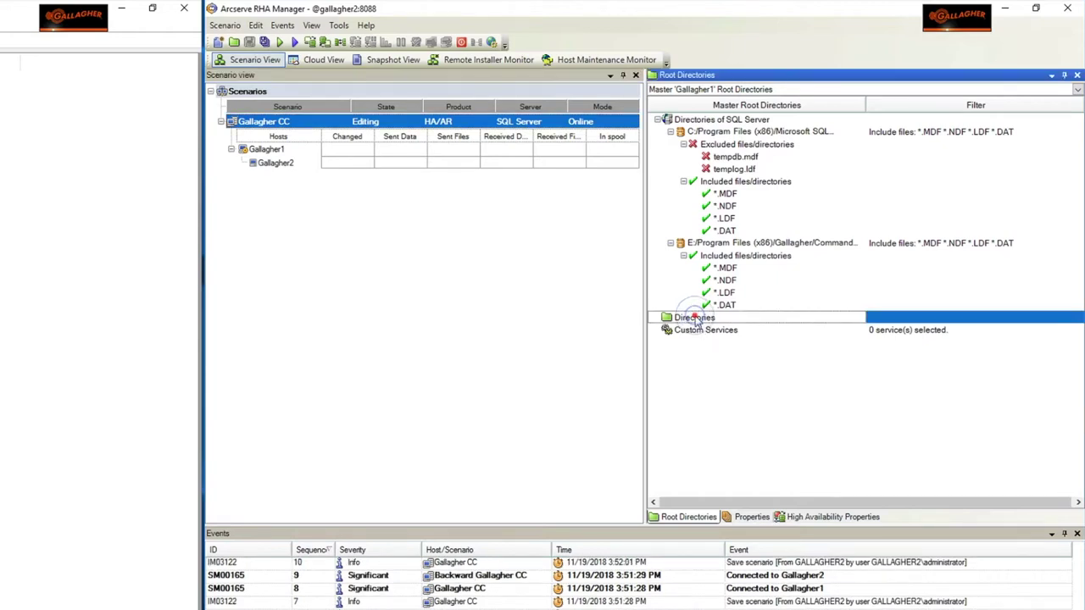
{"action": "right_click", "coordinate": [695, 316]}
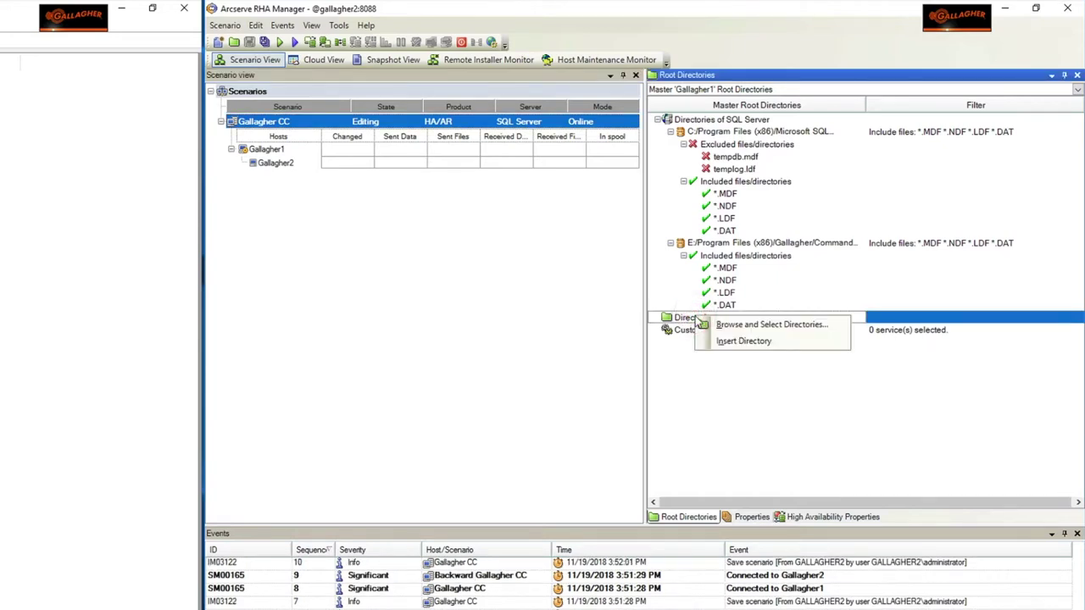
{"action": "left_click", "coordinate": [769, 325]}
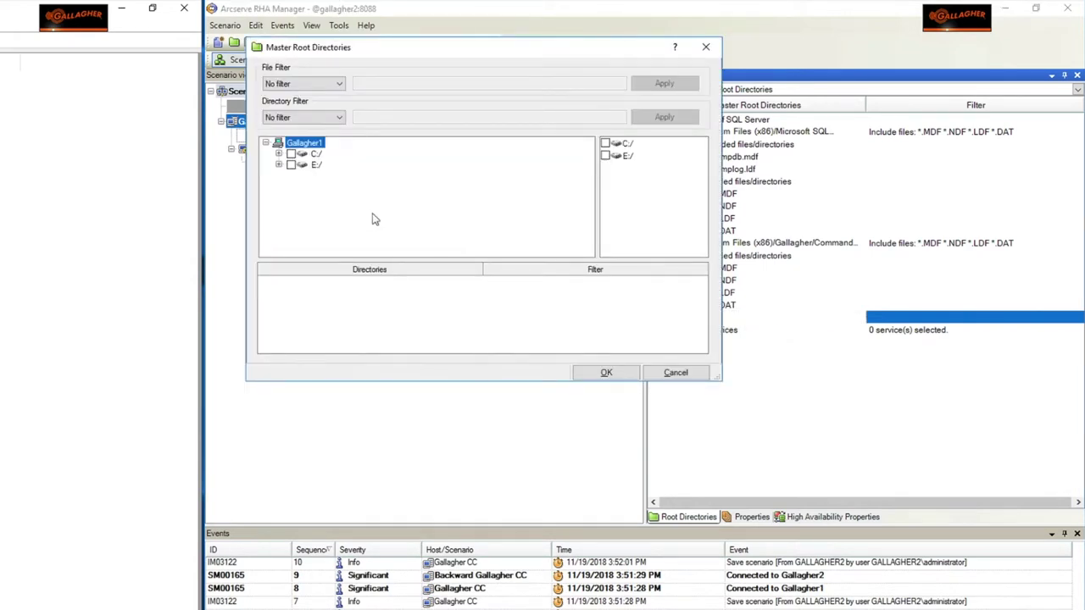
{"action": "left_click", "coordinate": [279, 164]}
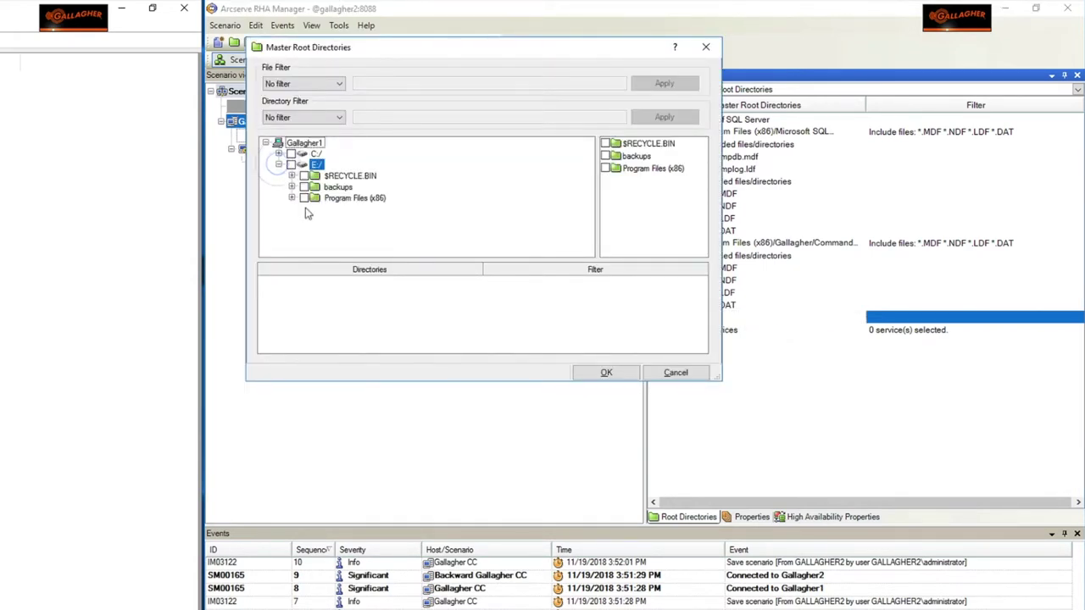
{"action": "left_click", "coordinate": [303, 187]}
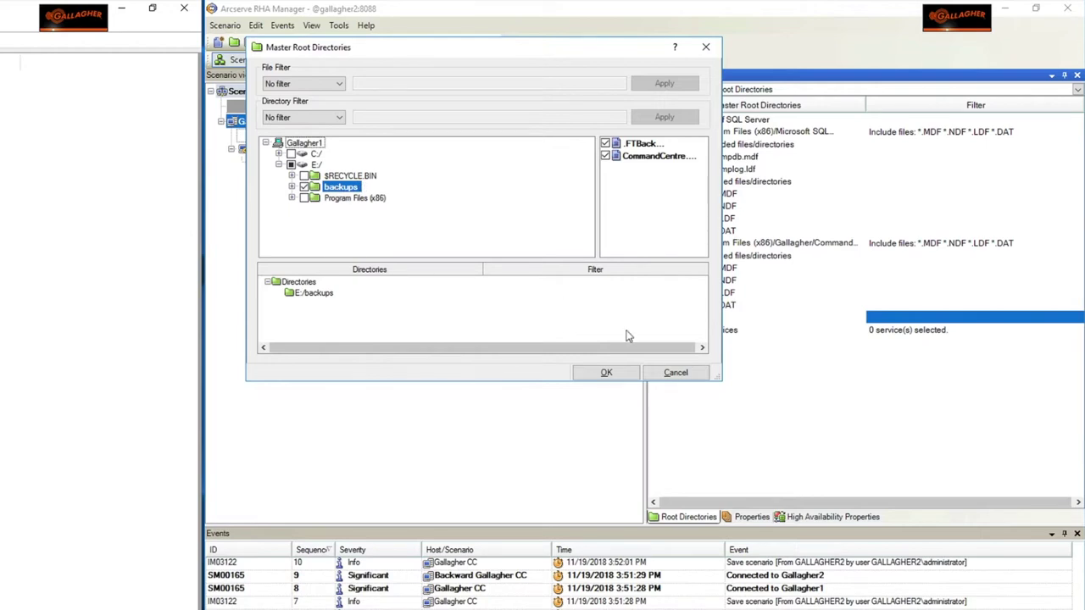
{"action": "left_click", "coordinate": [607, 374]}
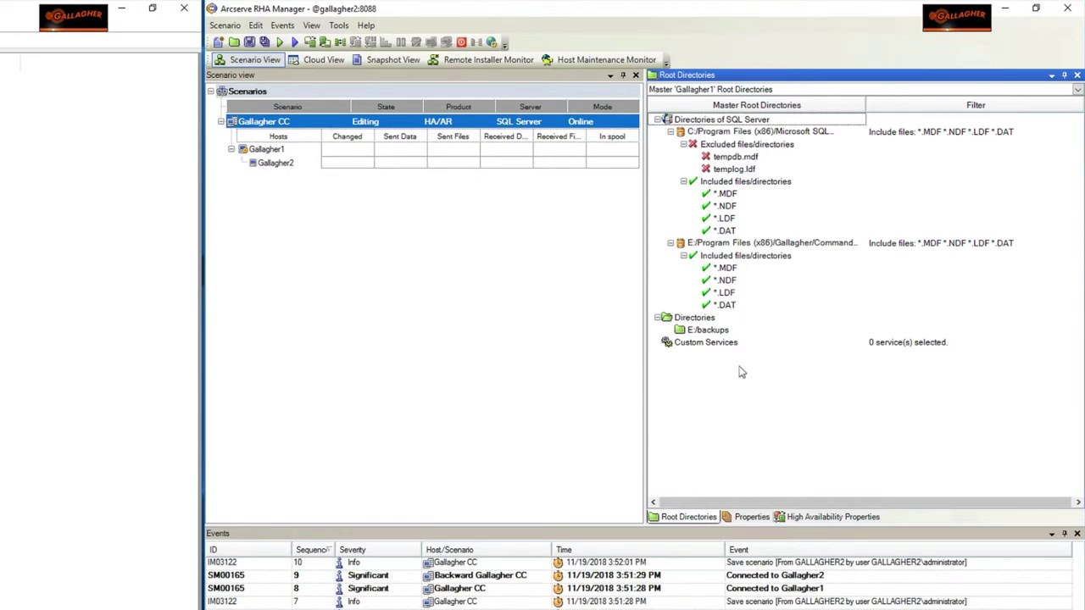
{"action": "left_click", "coordinate": [710, 348]}
Add the FT Bootstrap Protocol, Command Centre, Controller and Import - Export services as custom services.
{"action": "right_click", "coordinate": [710, 347]}
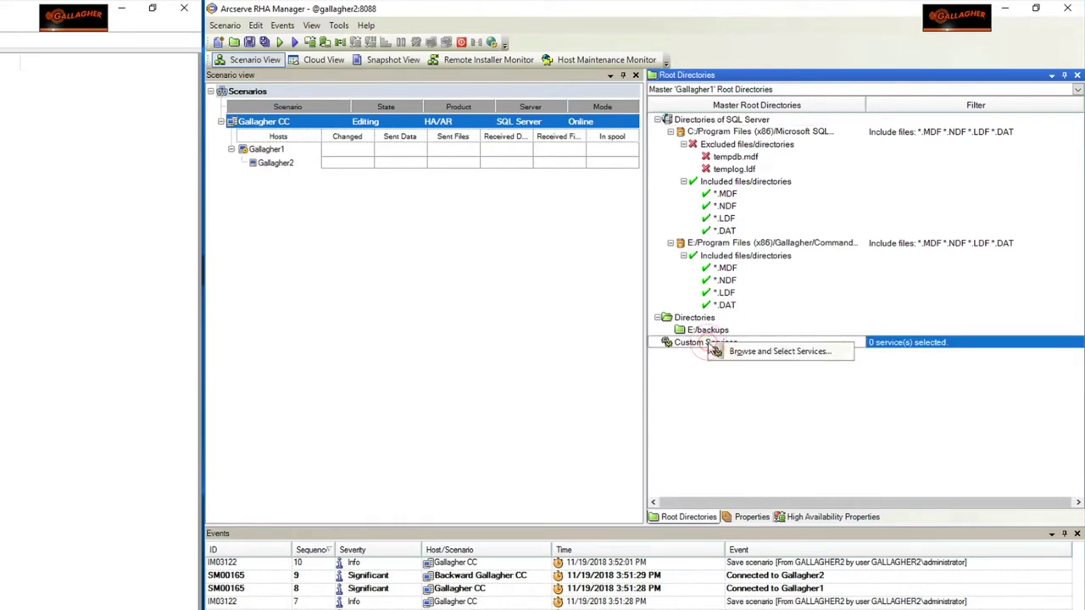
{"action": "left_click", "coordinate": [787, 352]}
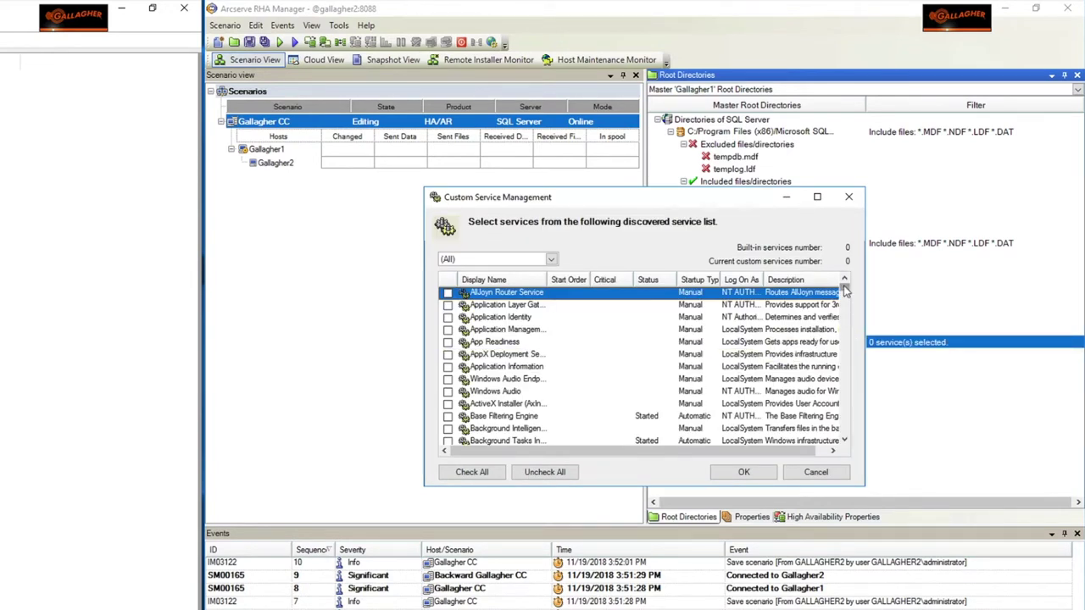
{"action": "scroll", "coordinate": [844, 291], "scroll_direction": "down", "scroll_amount": 1}
{"action": "left_click_drag", "start_coordinate": [844, 292], "coordinate": [844, 318]}
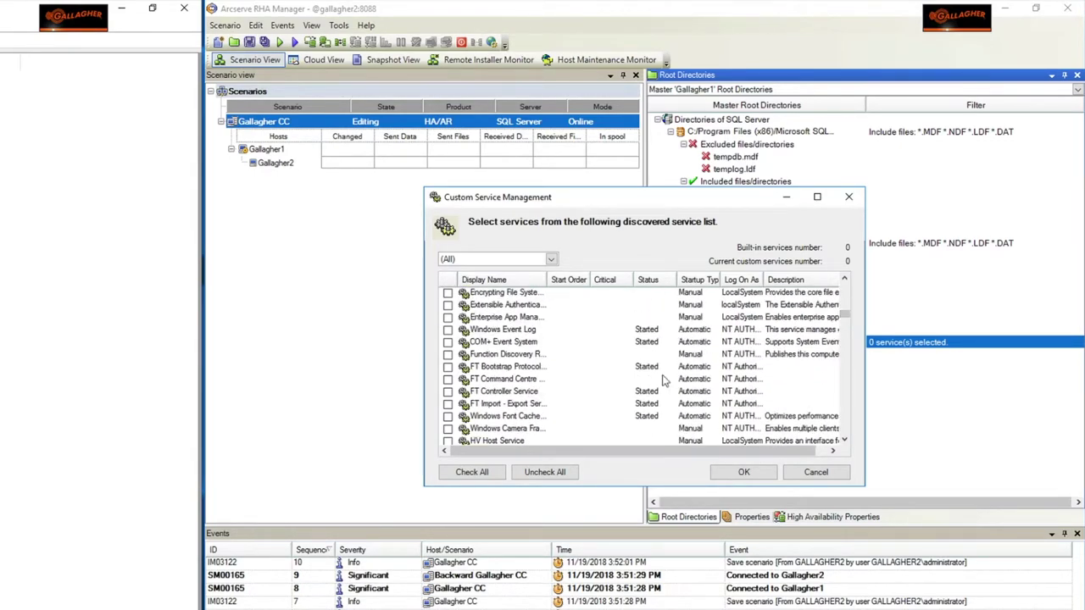
{"action": "left_click", "coordinate": [448, 366]}
{"action": "left_click", "coordinate": [447, 379]}
{"action": "left_click", "coordinate": [448, 391]}
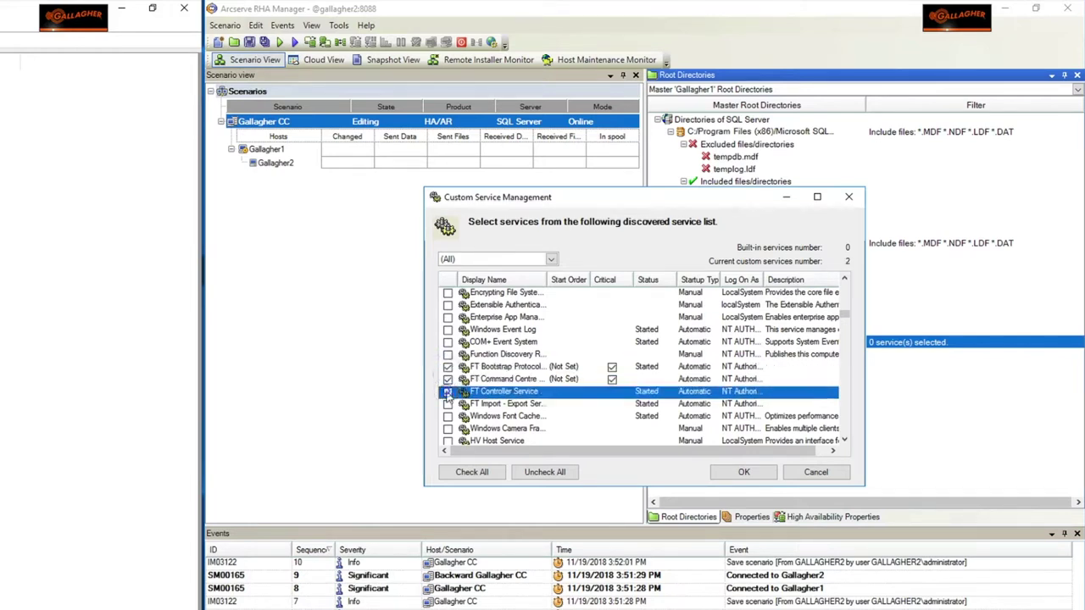
{"action": "left_click", "coordinate": [448, 403]}
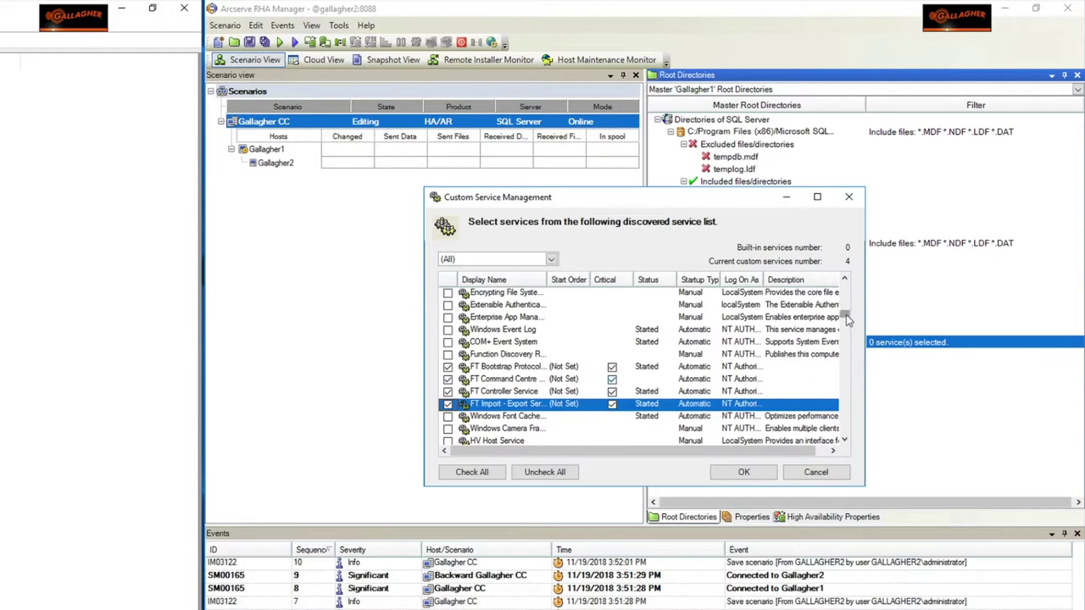
{"action": "left_click_drag", "start_coordinate": [845, 315], "coordinate": [845, 329]}
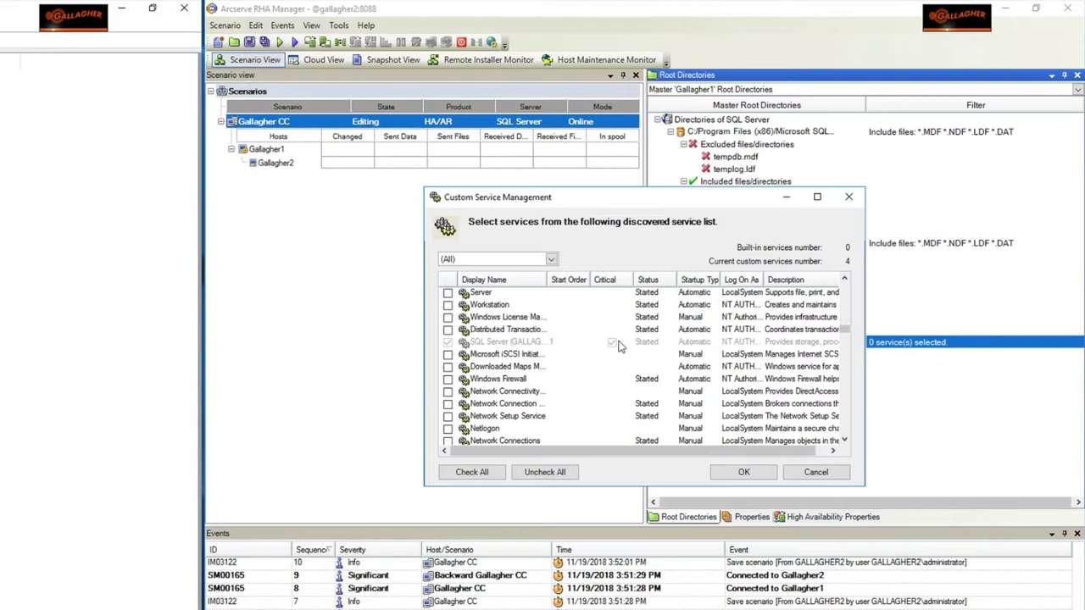
{"action": "left_click_drag", "start_coordinate": [847, 336], "coordinate": [844, 321]}
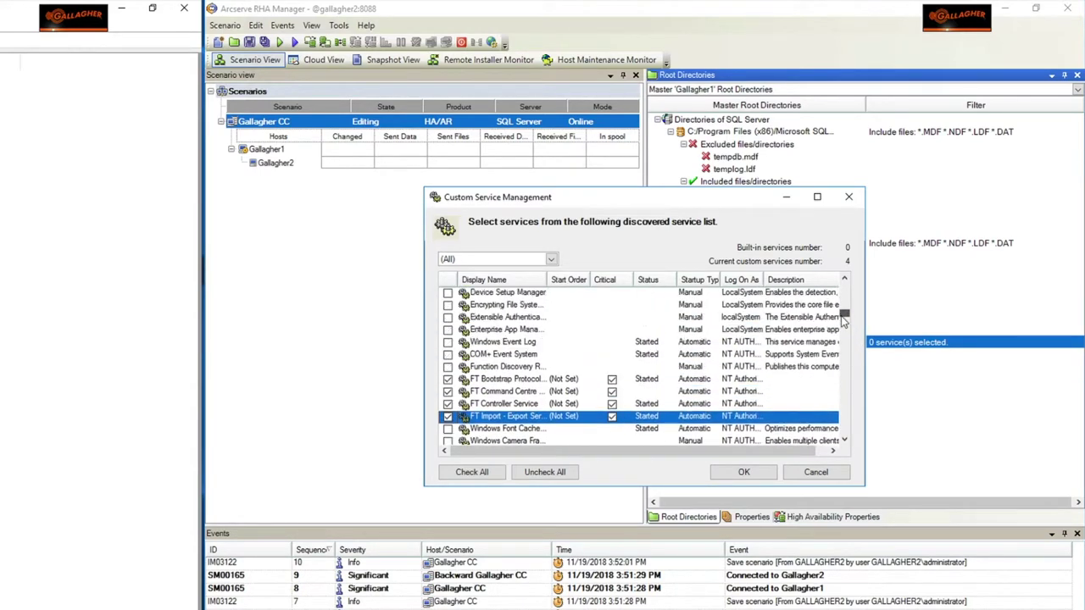
Set start orders Controller 2, Command Centre 3, Import - Export 4, Bootstrap 5 and confirm.
{"action": "left_click", "coordinate": [584, 407]}
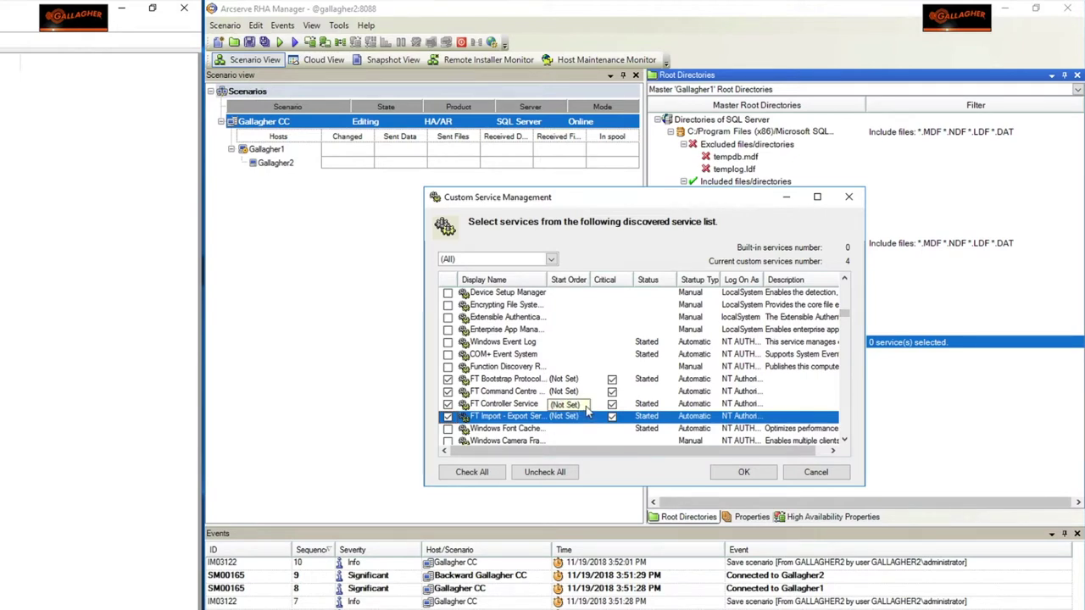
{"action": "left_click", "coordinate": [584, 406]}
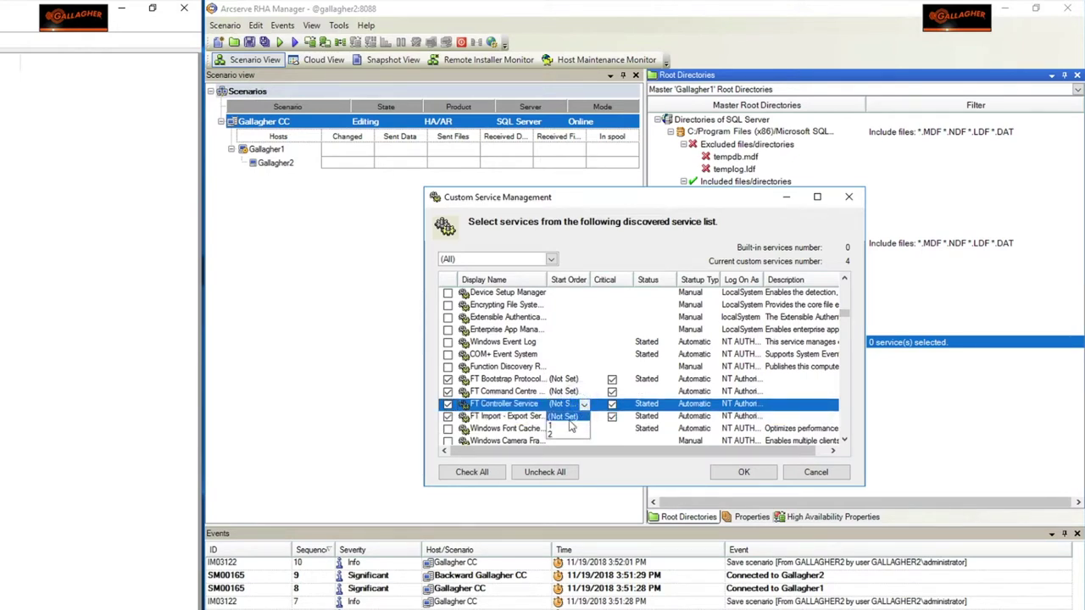
{"action": "left_click", "coordinate": [559, 436]}
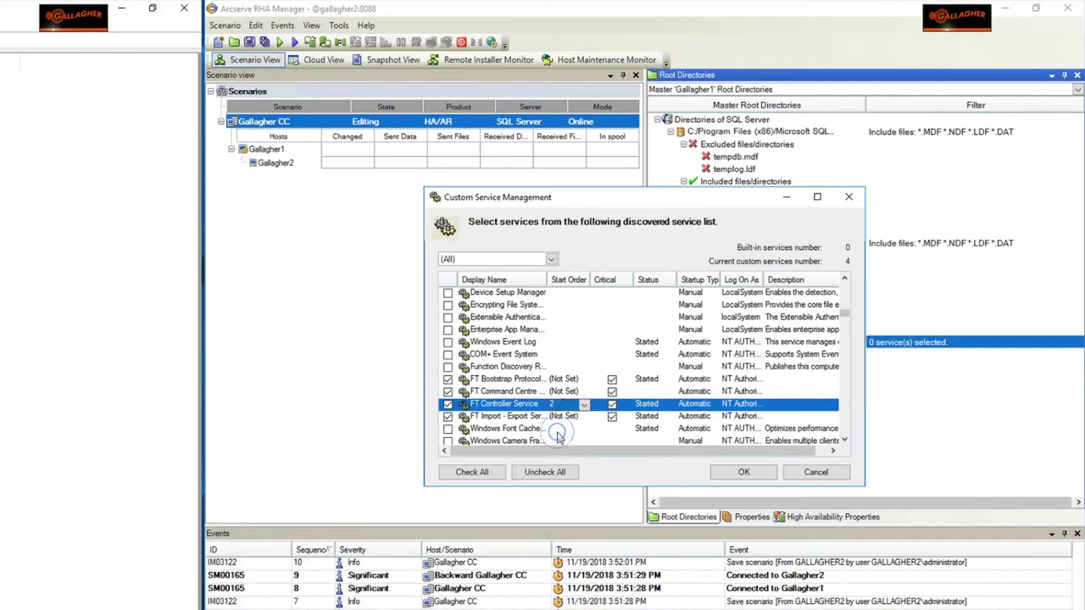
{"action": "left_click", "coordinate": [583, 392]}
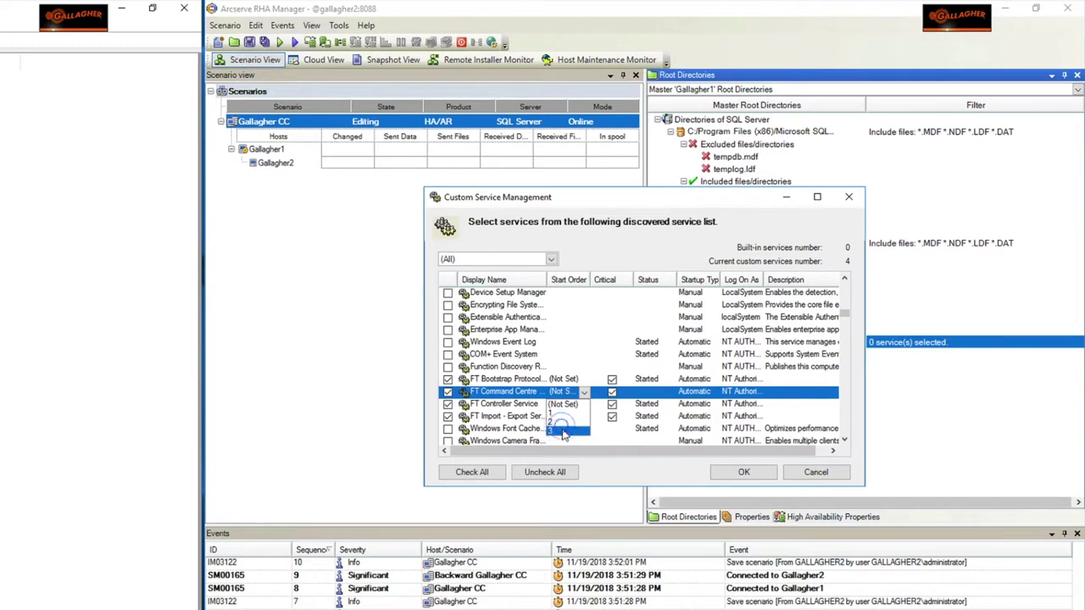
{"action": "left_click", "coordinate": [559, 431]}
{"action": "left_click", "coordinate": [583, 418]}
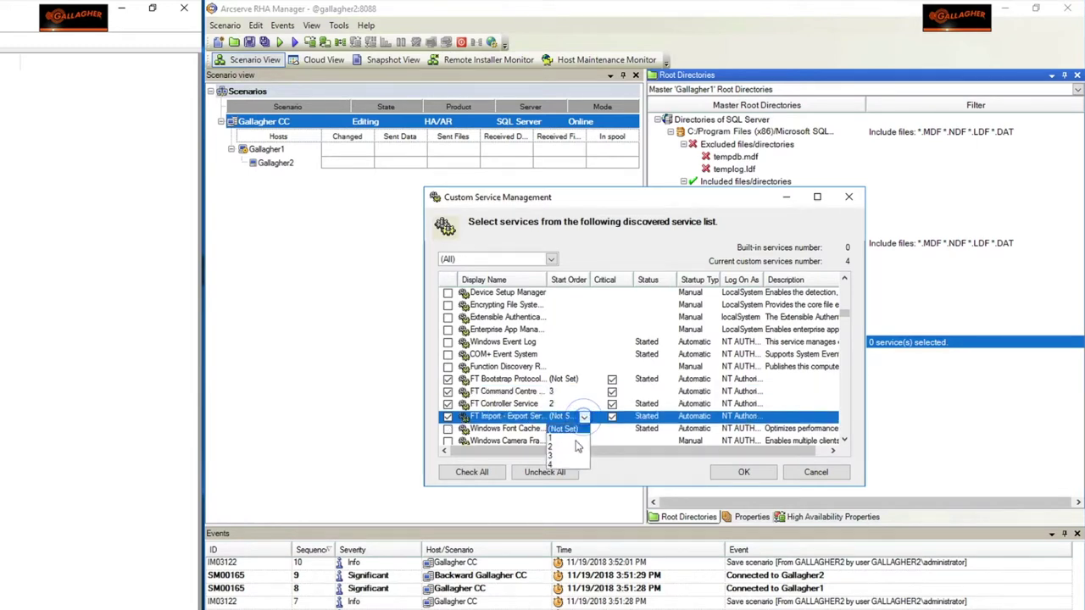
{"action": "left_click", "coordinate": [560, 469]}
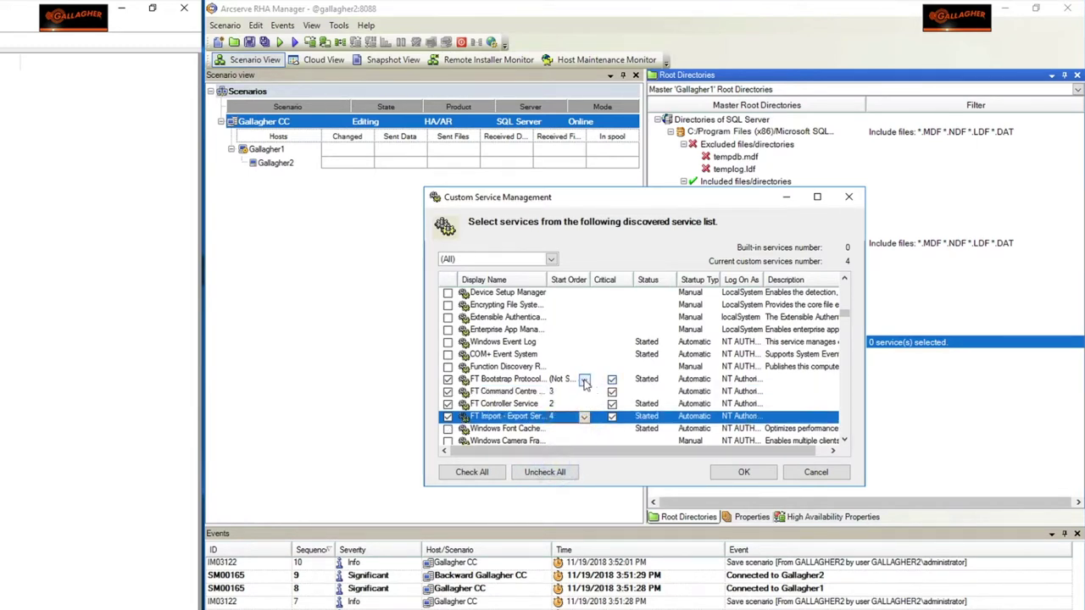
{"action": "left_click", "coordinate": [584, 379]}
{"action": "left_click", "coordinate": [556, 437]}
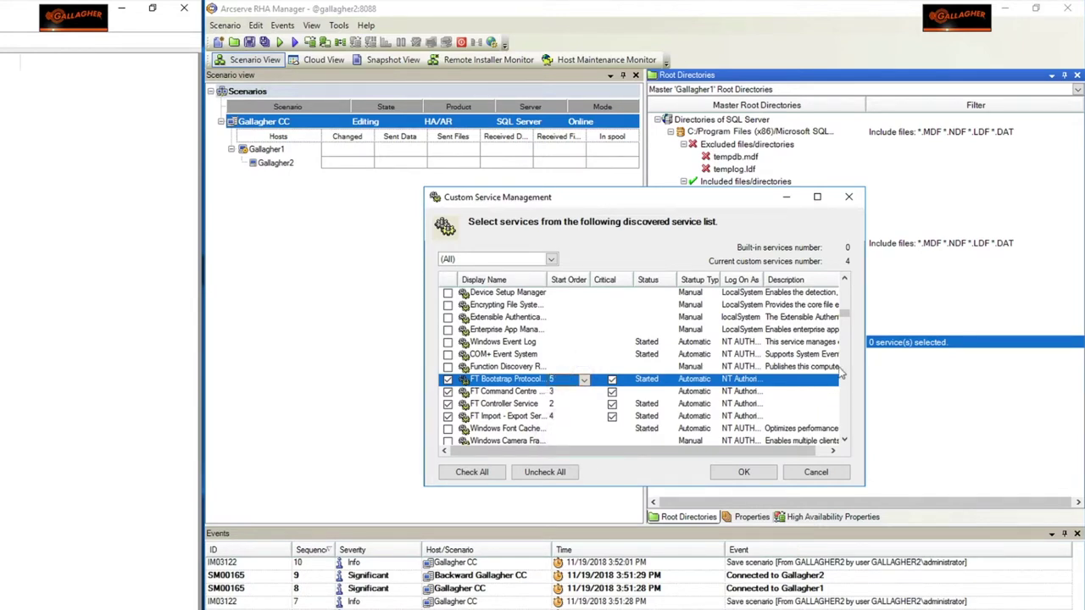
{"action": "left_click", "coordinate": [845, 440]}
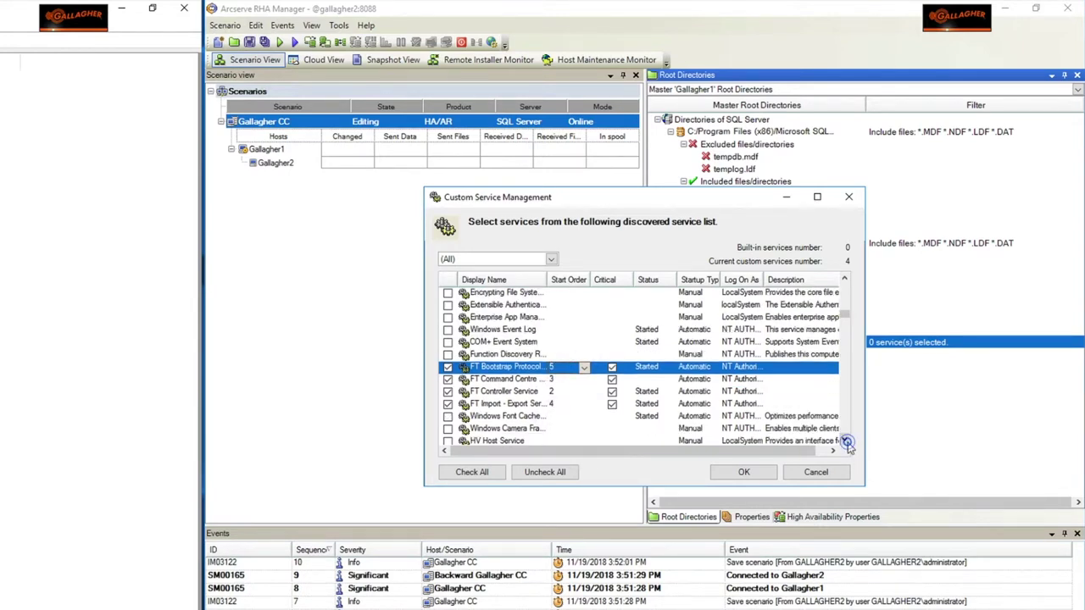
{"action": "left_click", "coordinate": [845, 440]}
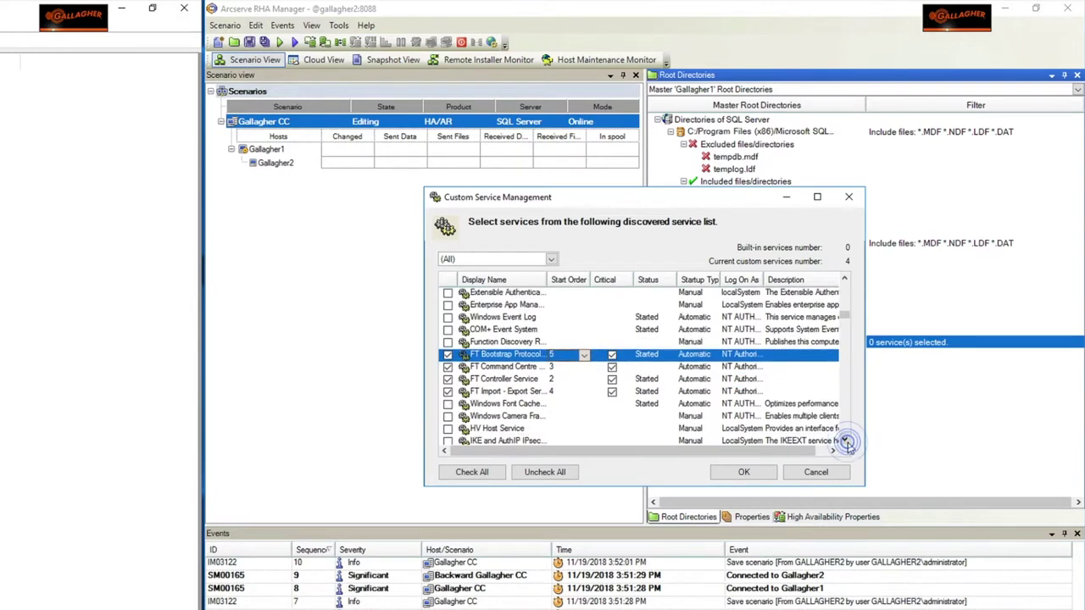
{"action": "left_click", "coordinate": [742, 477]}
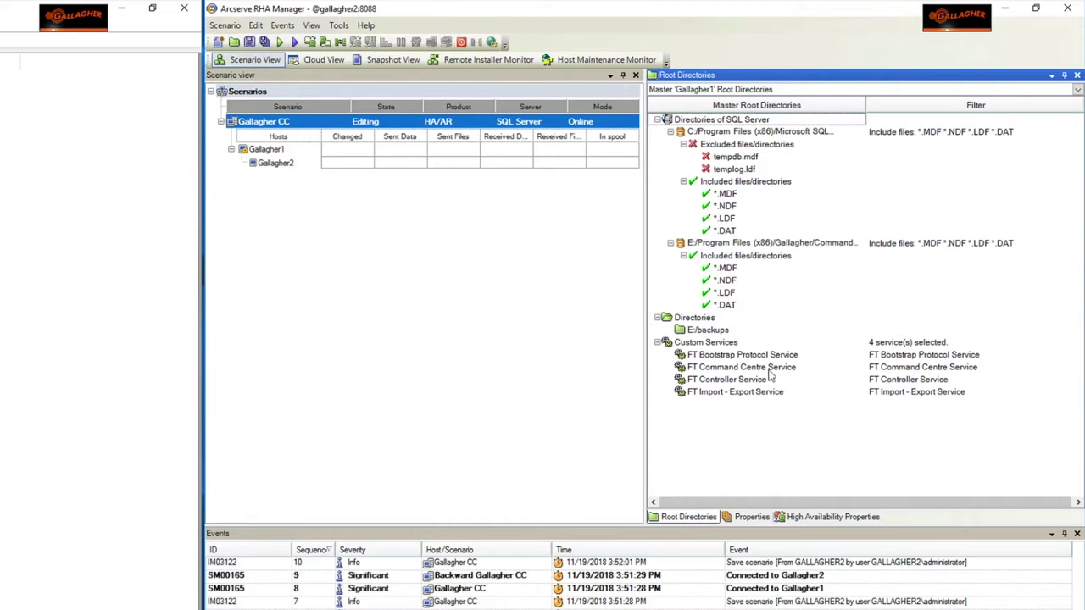
{"action": "left_click", "coordinate": [424, 327]}
Save the Gallagher CC scenario and start running it.
{"action": "left_click", "coordinate": [249, 42]}
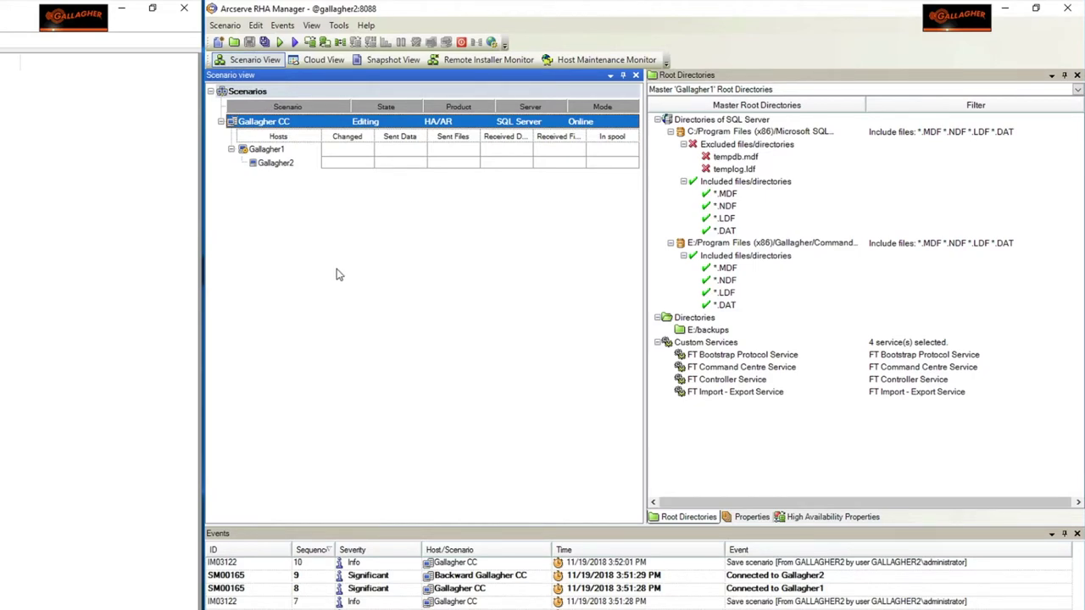
{"action": "left_click", "coordinate": [280, 45]}
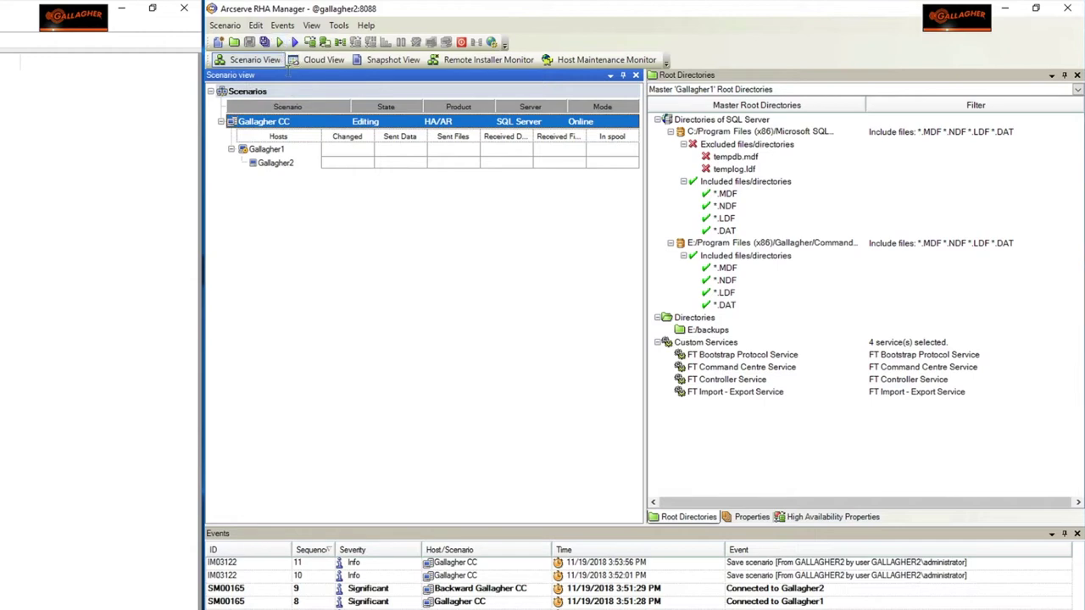
{"action": "left_click", "coordinate": [281, 45]}
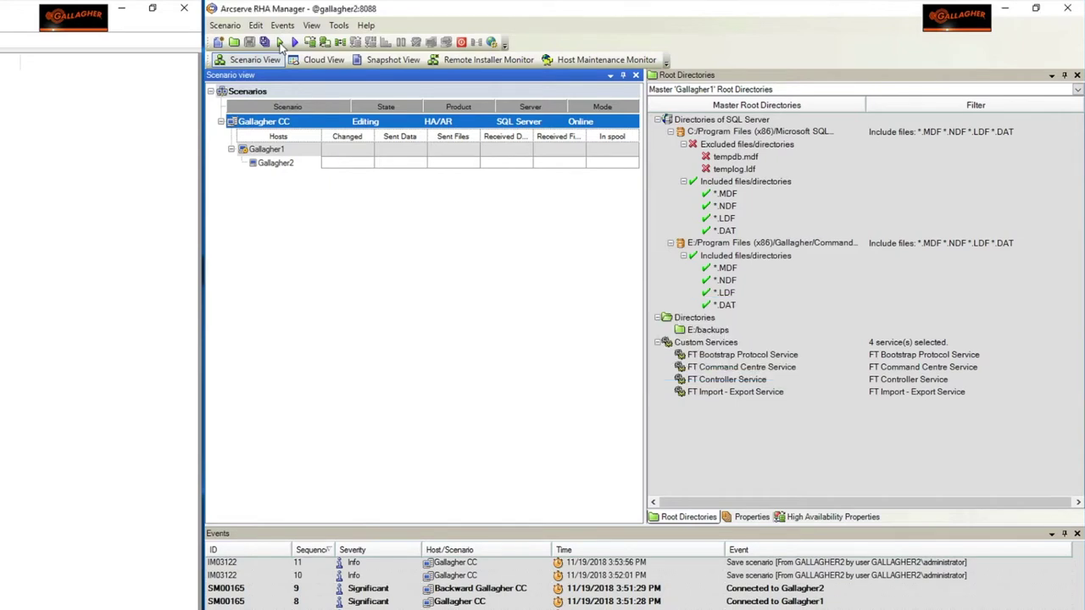
{"action": "left_click", "coordinate": [279, 44]}
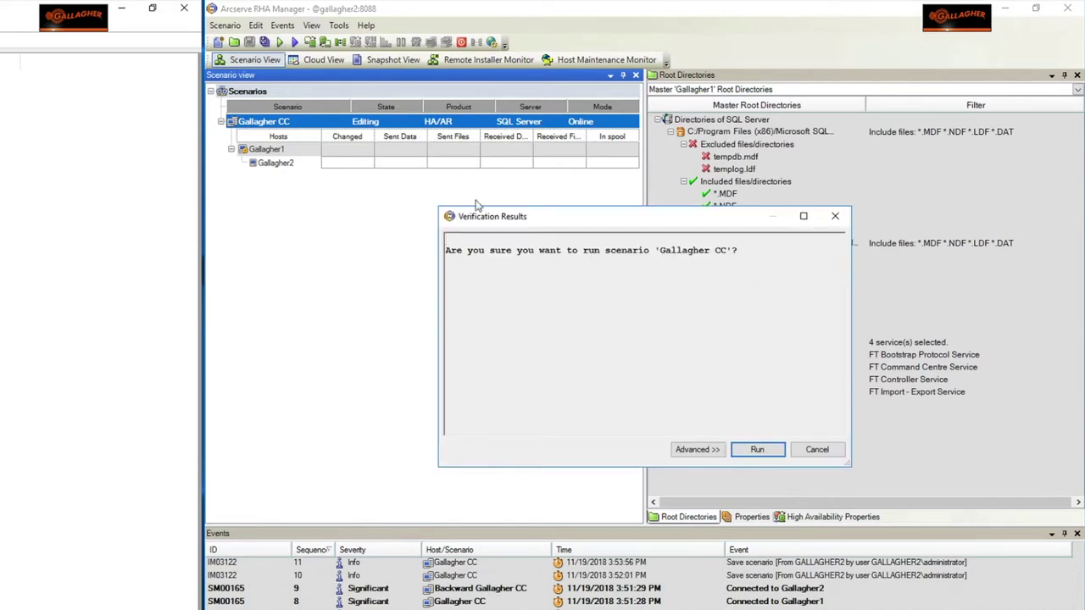
Run Gallagher CC with block synchronization, follow the Events pane, then bring up SQL Server Configuration Manager.
{"action": "left_click", "coordinate": [755, 451]}
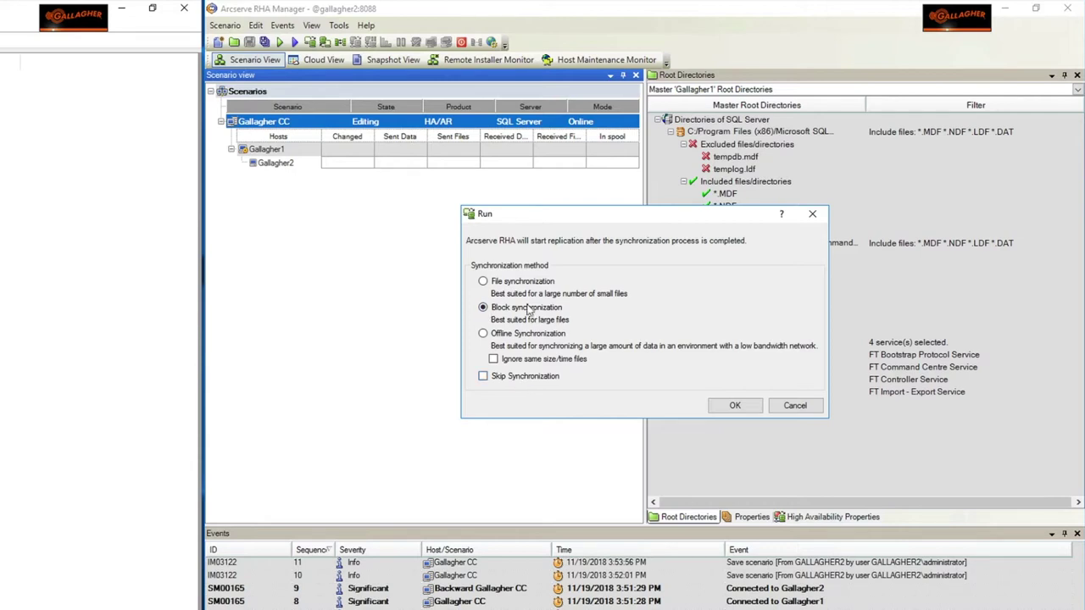
{"action": "left_click", "coordinate": [735, 405]}
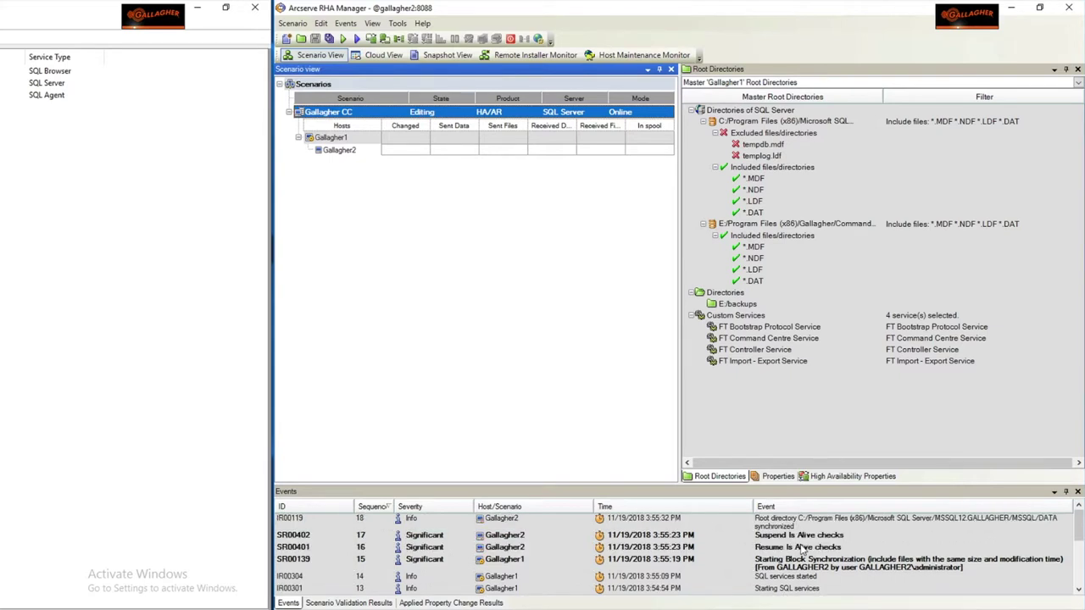
{"action": "left_click", "coordinate": [1078, 534]}
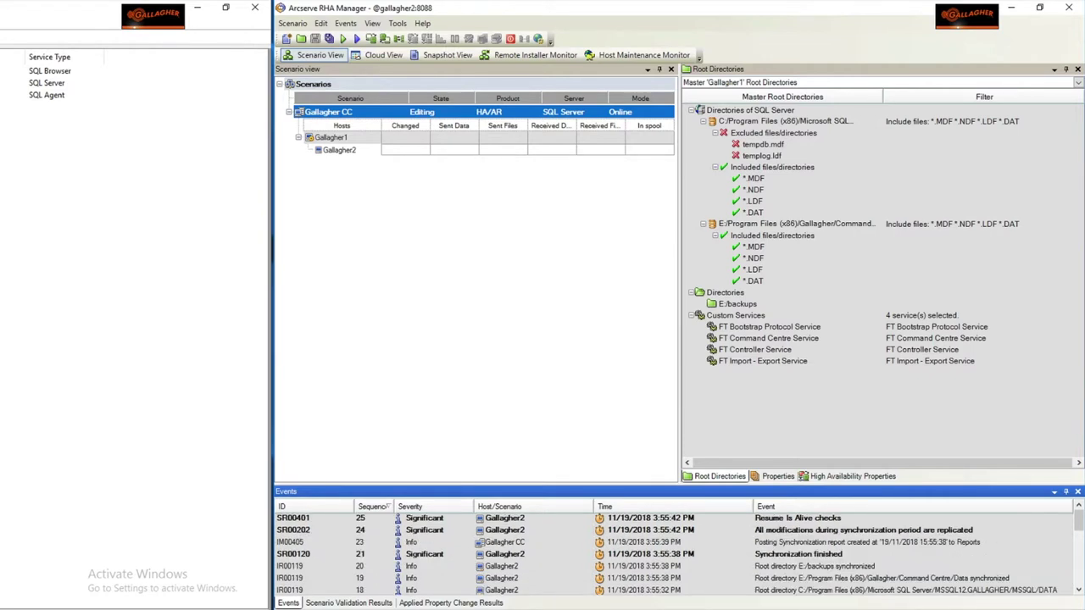
{"action": "mouse_move", "coordinate": [601, 609]}
{"action": "left_click", "coordinate": [600, 559]}
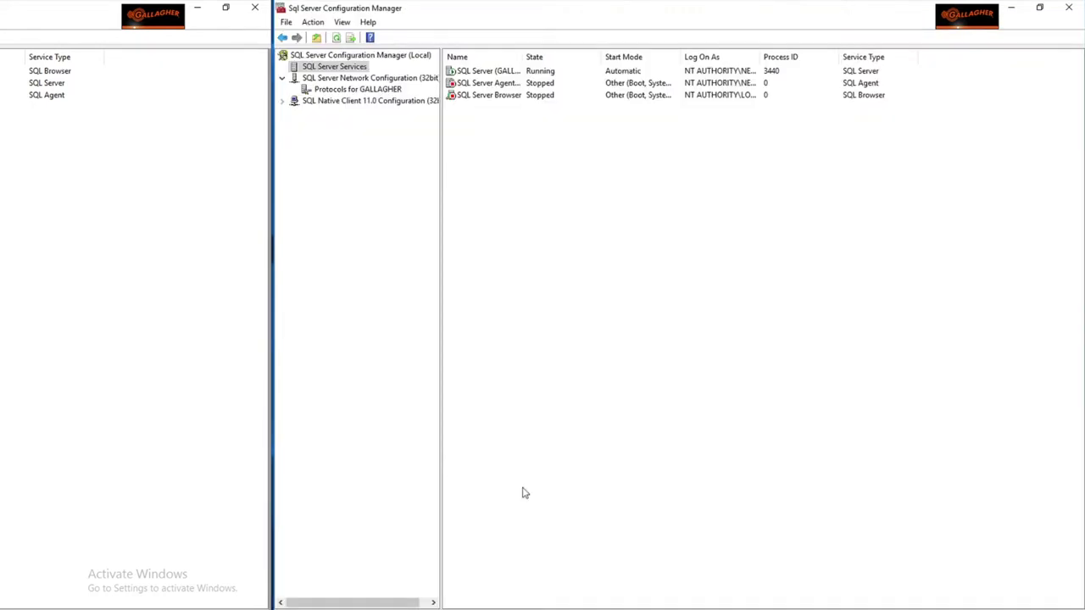
Refresh the SQL services, review the FT services' startup types in services.msc, then close both windows.
{"action": "left_click", "coordinate": [336, 38]}
{"action": "key", "text": "super+r"}
{"action": "left_click", "coordinate": [381, 596]}
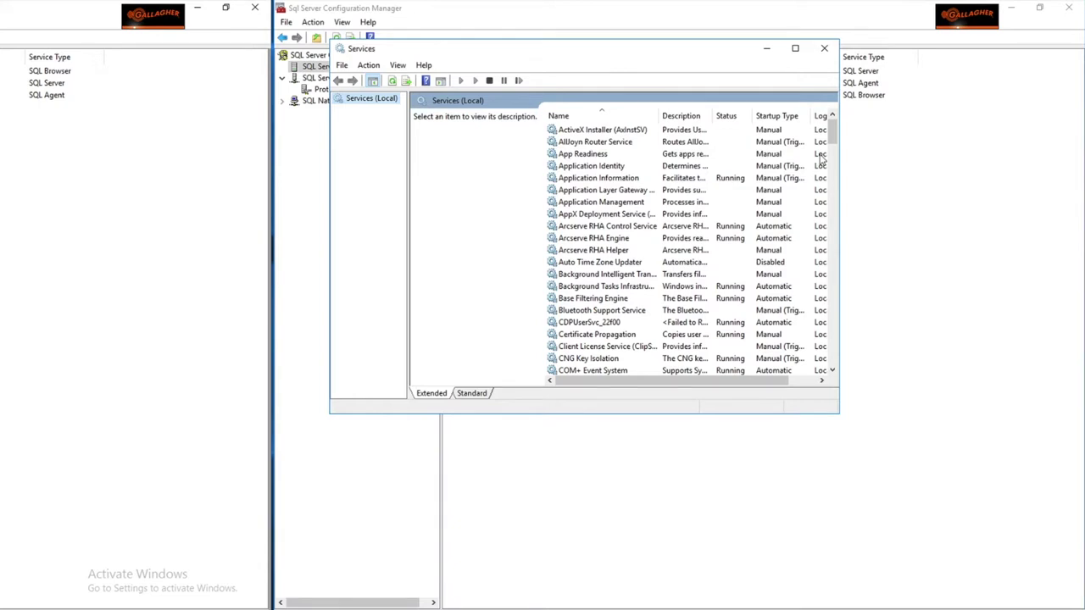
{"action": "left_click_drag", "start_coordinate": [834, 136], "coordinate": [835, 192]}
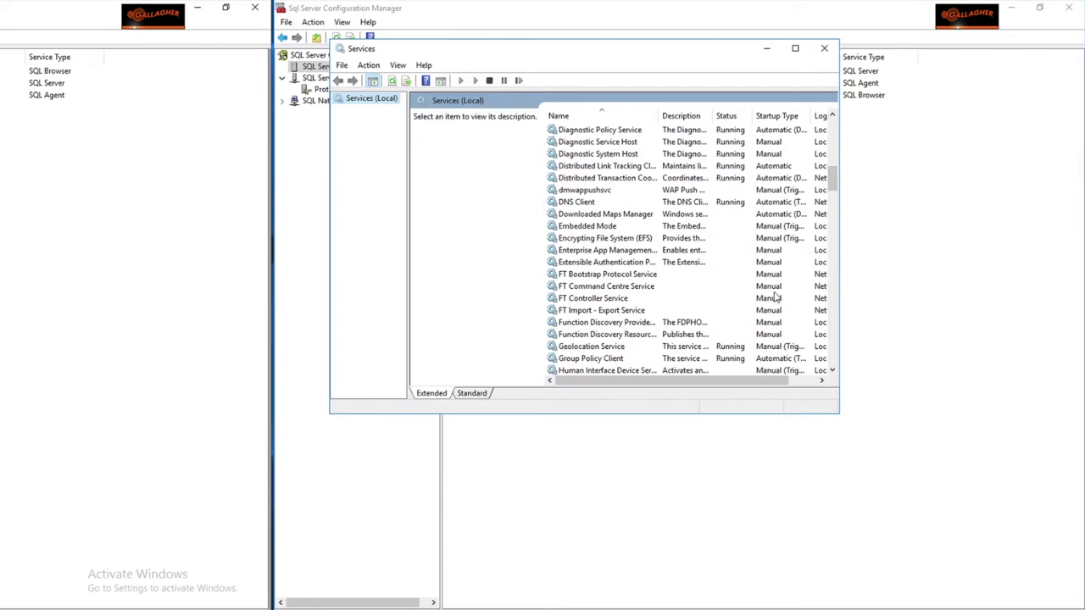
{"action": "left_click", "coordinate": [823, 47]}
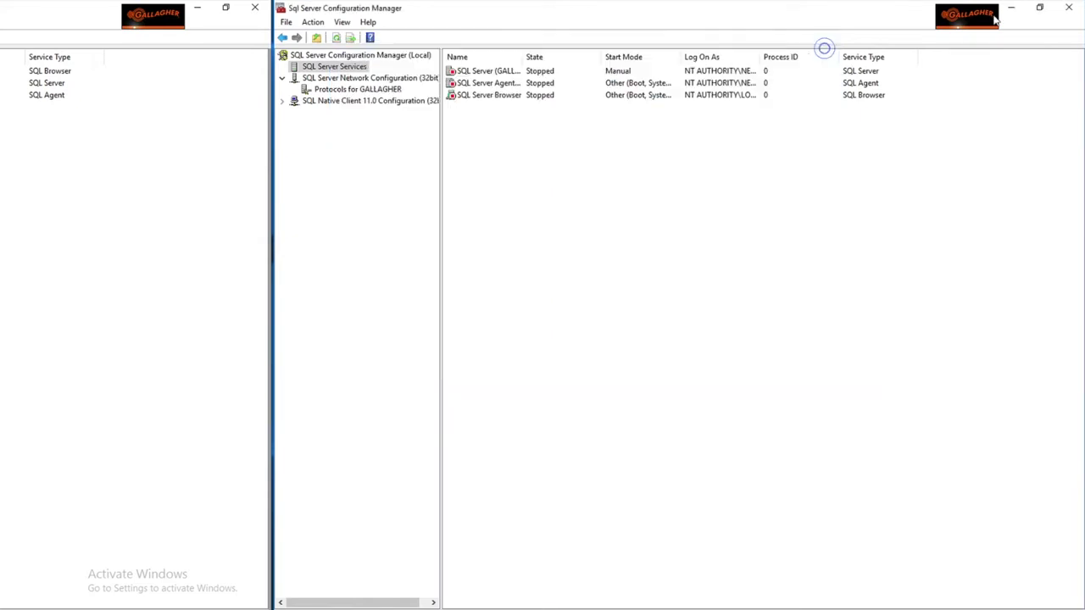
{"action": "left_click", "coordinate": [1070, 10]}
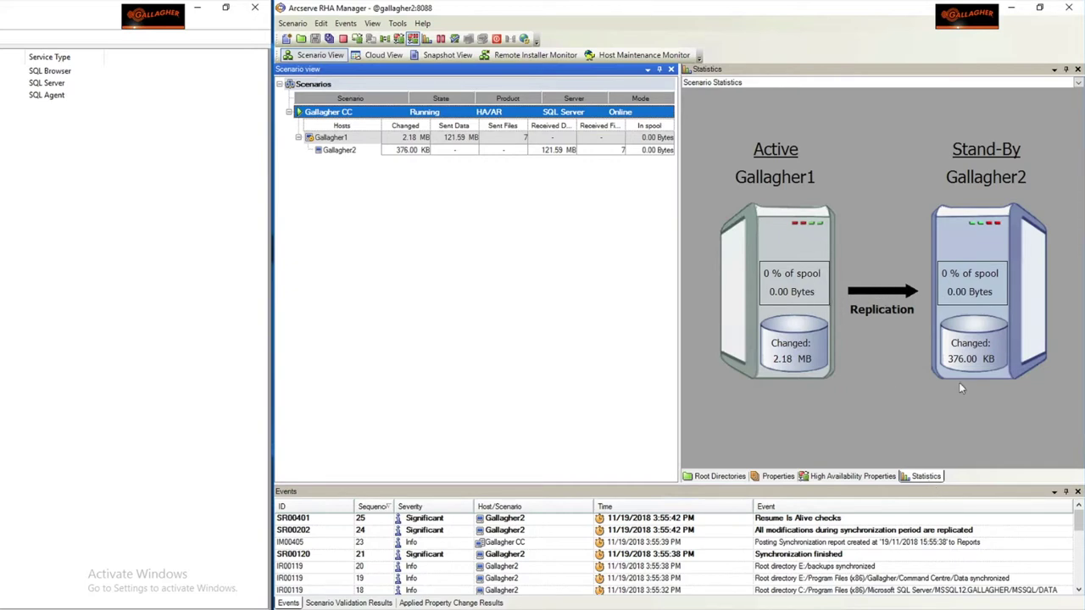
Review Gallagher1's replication statistics, then return to the Gallagher CC scenario overview.
{"action": "left_click", "coordinate": [924, 476]}
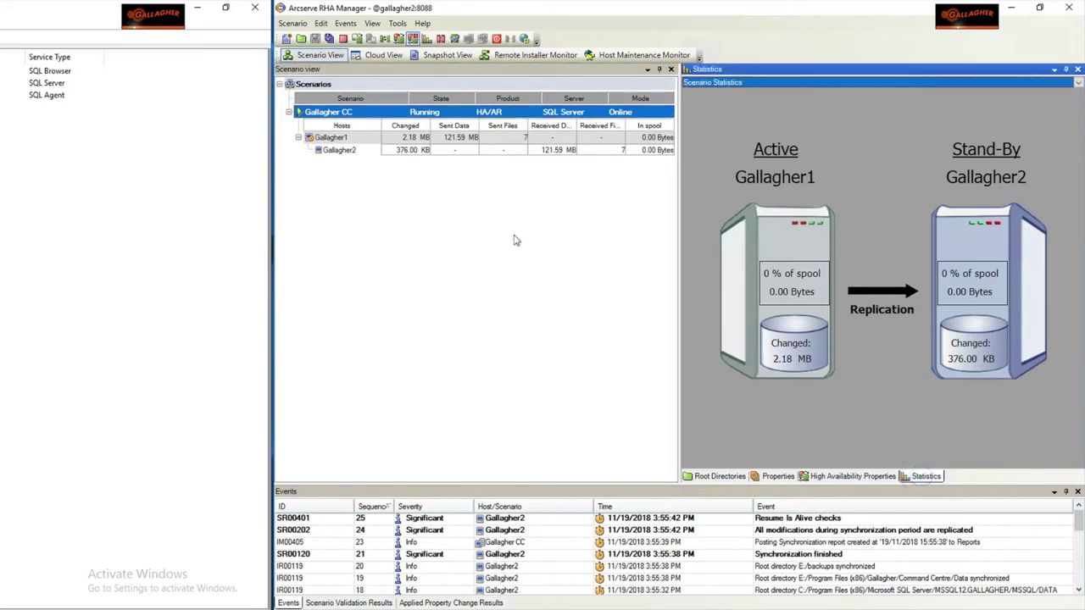
{"action": "left_click", "coordinate": [331, 137]}
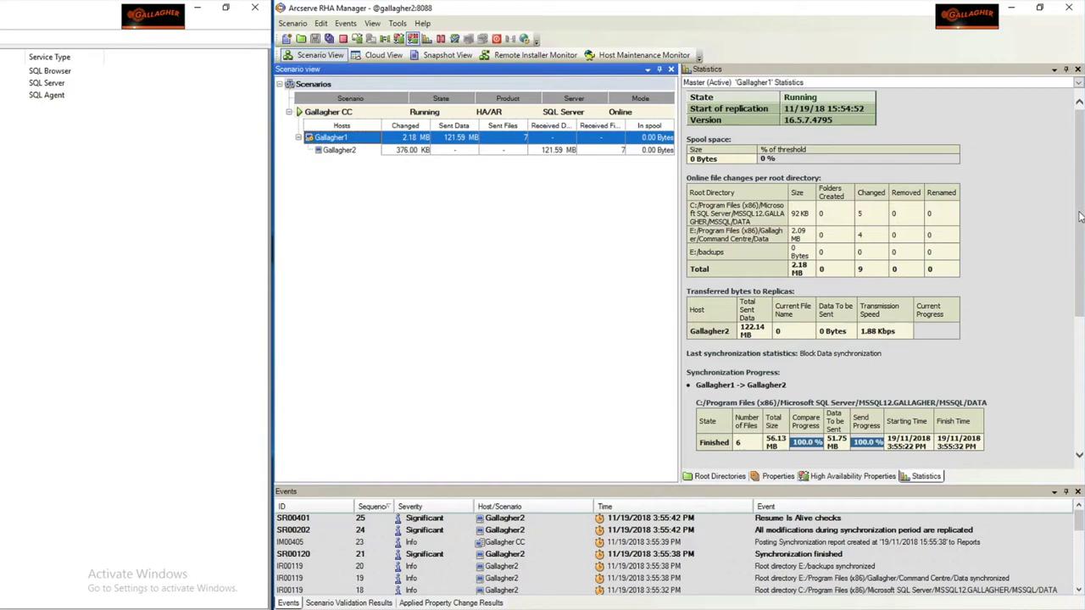
{"action": "left_click_drag", "start_coordinate": [1080, 217], "coordinate": [1080, 319]}
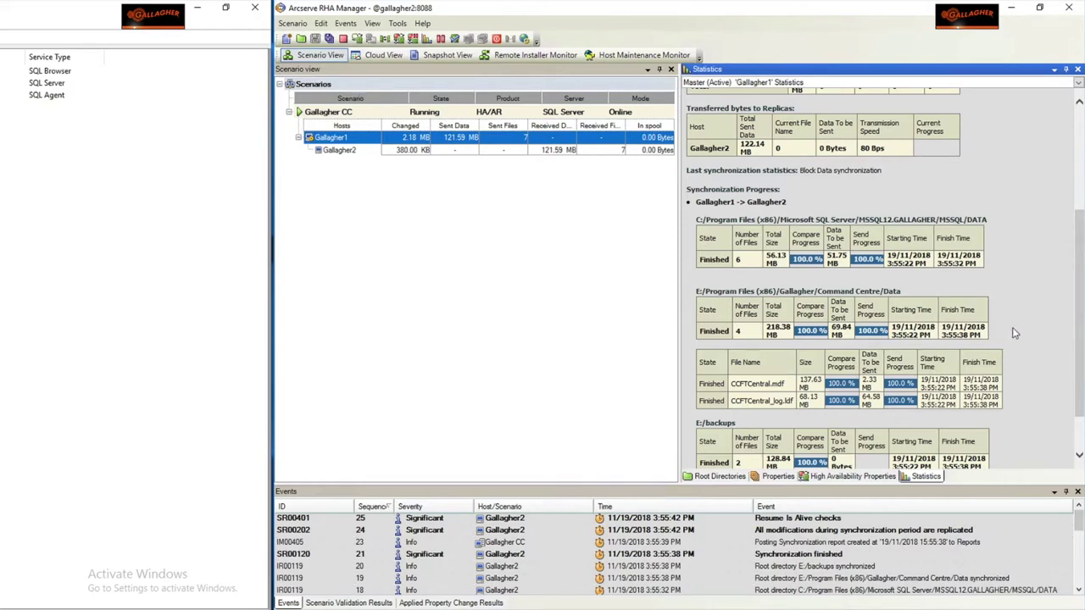
{"action": "left_click_drag", "start_coordinate": [1081, 344], "coordinate": [1081, 241]}
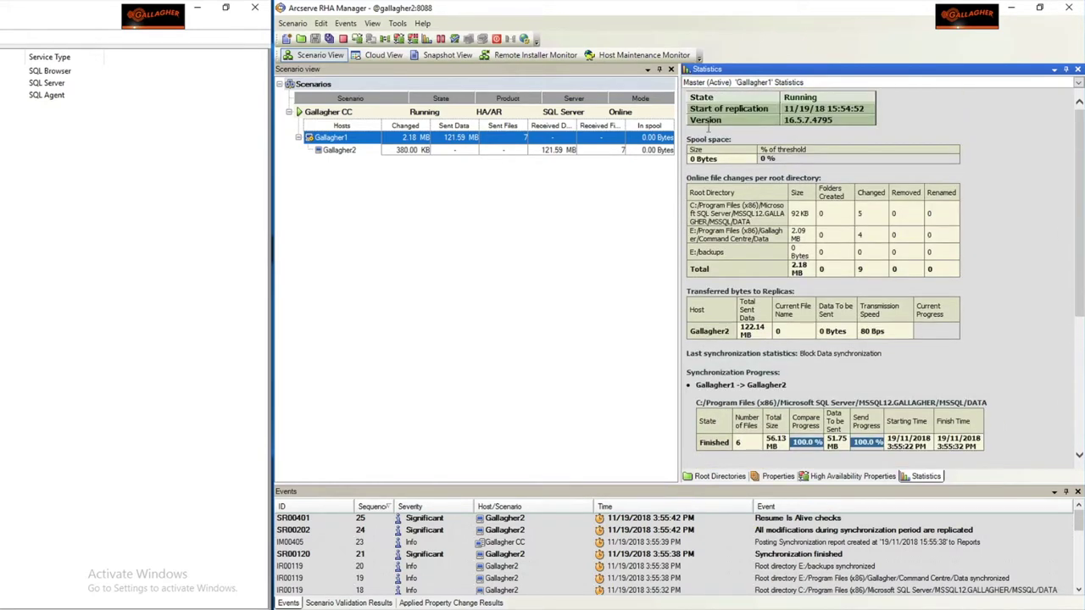
{"action": "left_click", "coordinate": [332, 113]}
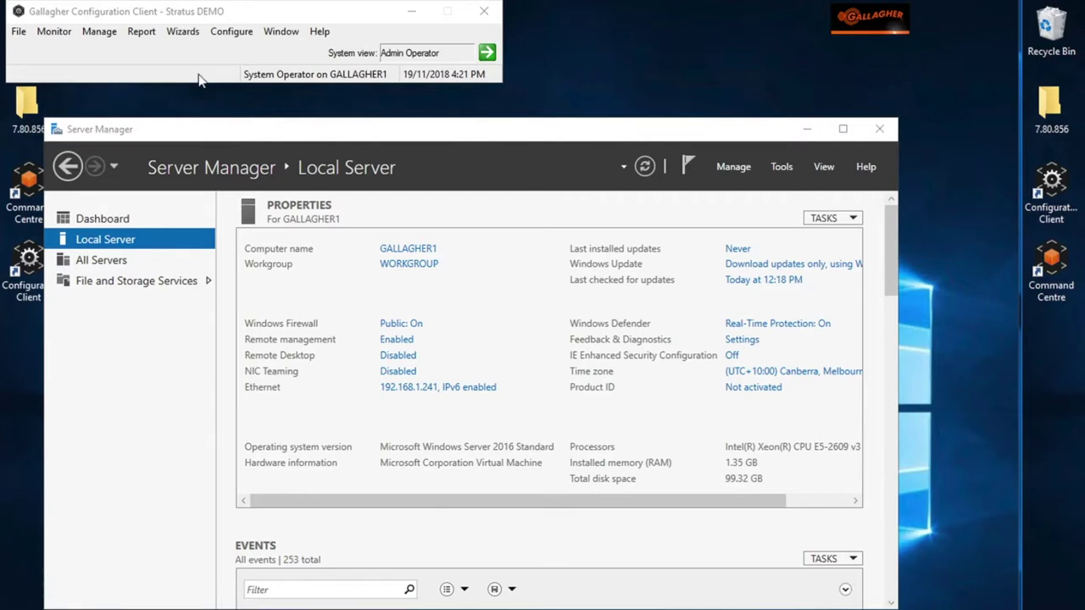
Open Cardholder 1's properties from the Cardholders list in Gallagher Configuration Client.
{"action": "left_click", "coordinate": [167, 58]}
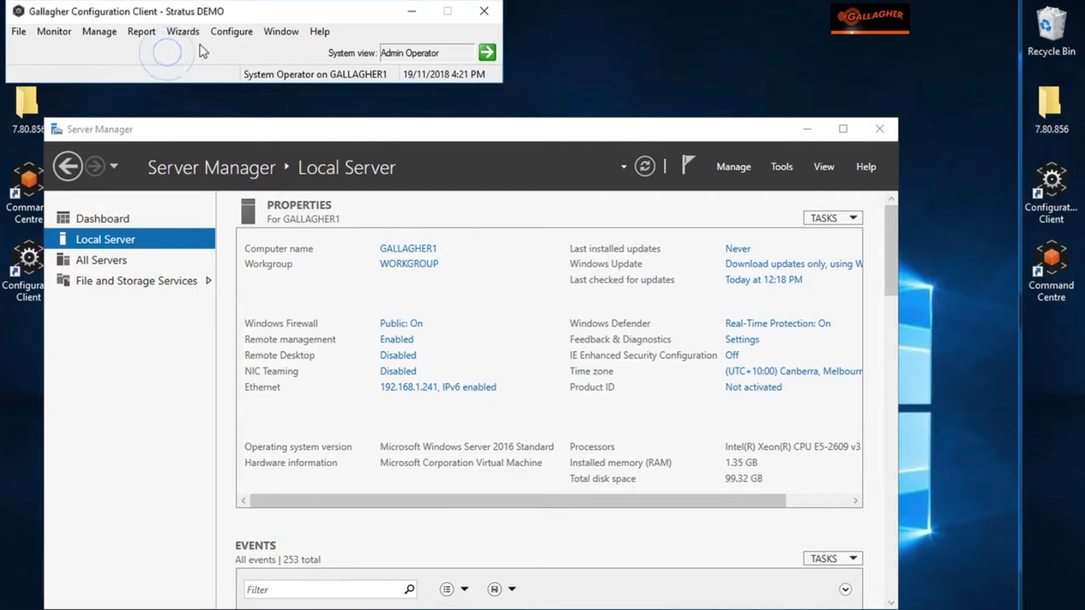
{"action": "left_click", "coordinate": [140, 31]}
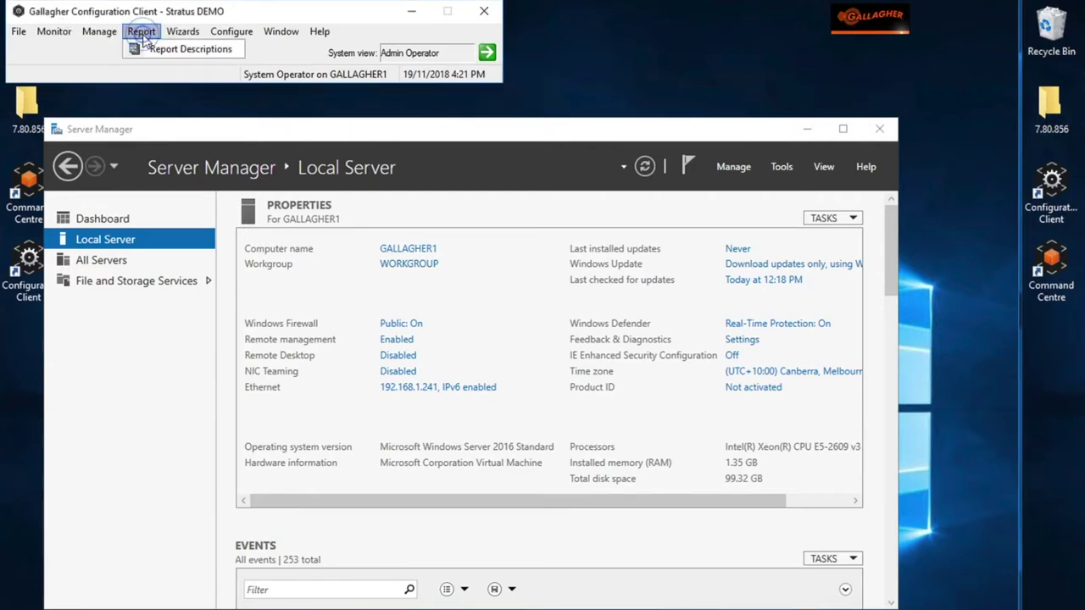
{"action": "mouse_move", "coordinate": [182, 32]}
{"action": "mouse_move", "coordinate": [100, 32]}
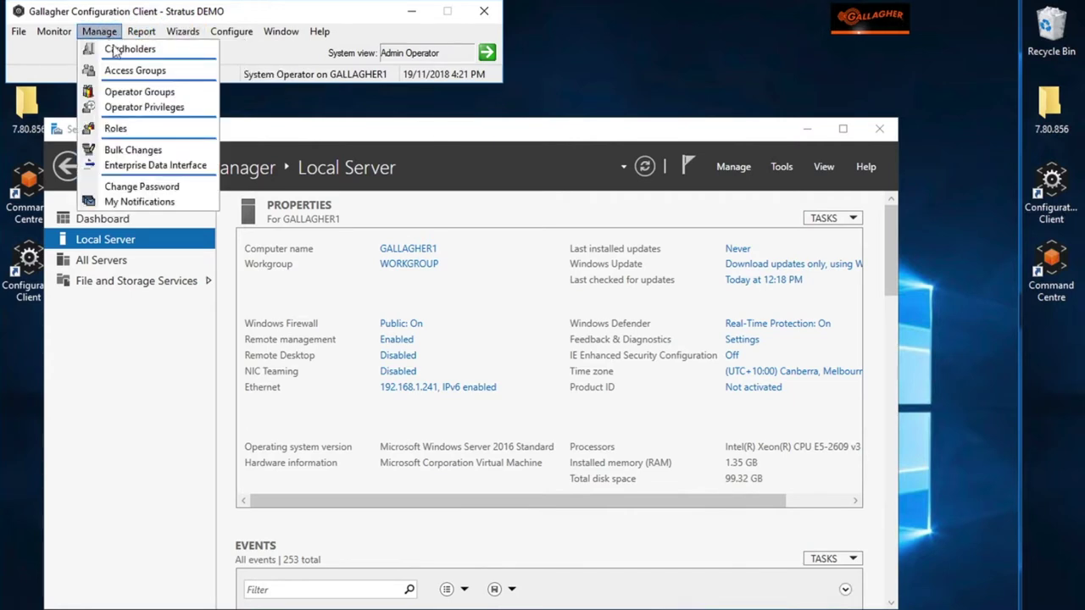
{"action": "left_click", "coordinate": [121, 52]}
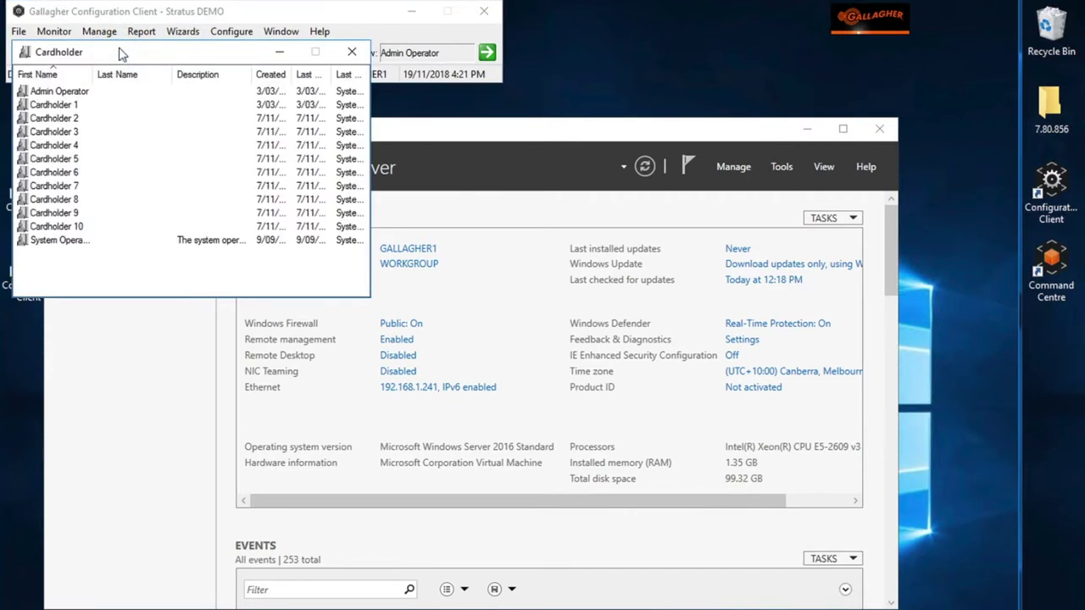
{"action": "left_click", "coordinate": [47, 104]}
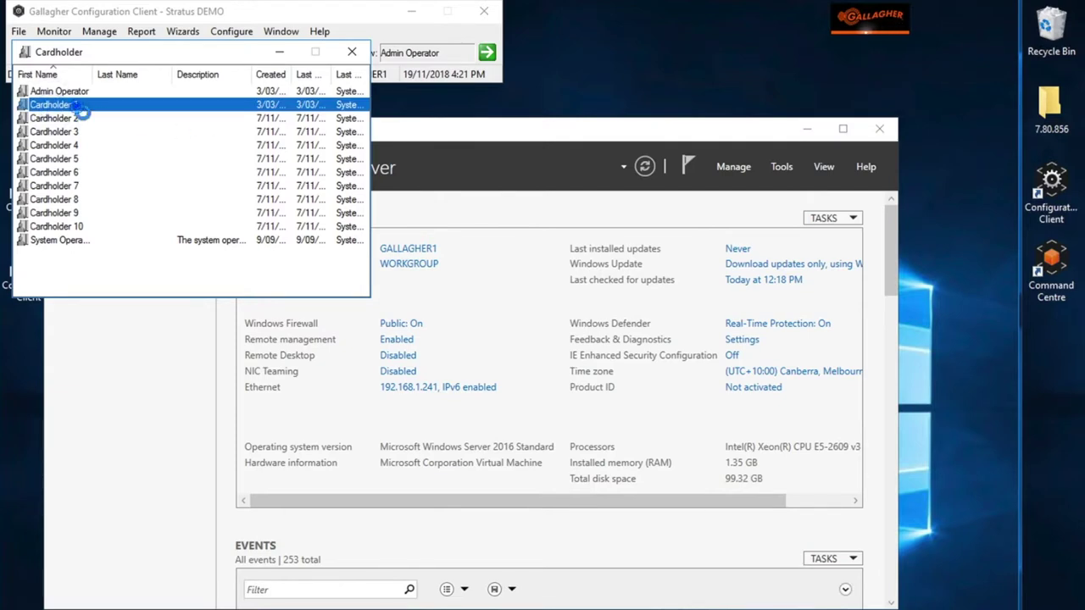
{"action": "double_click", "coordinate": [74, 105]}
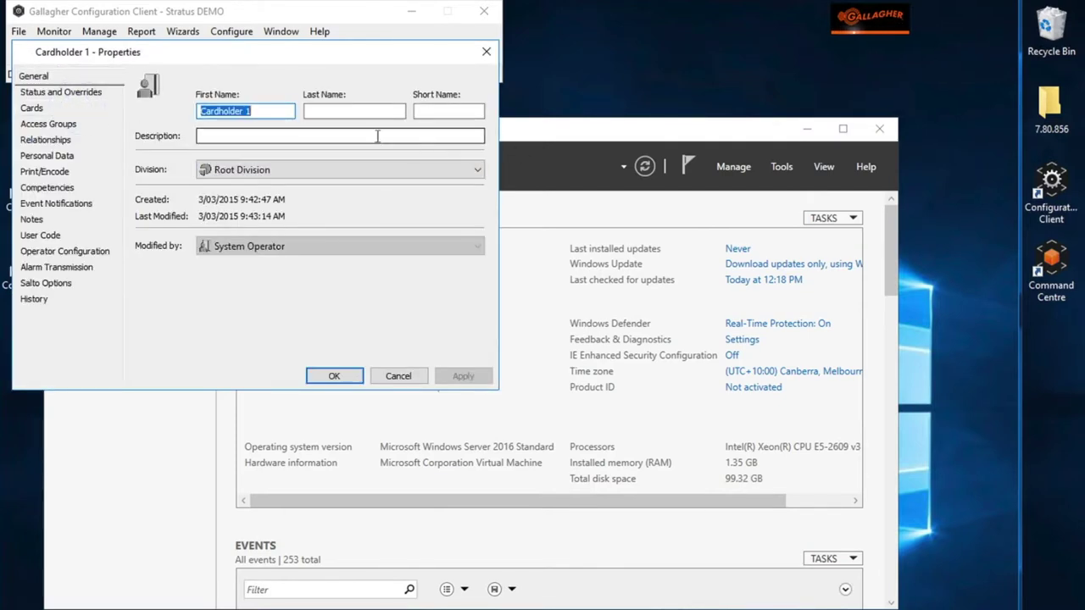
Replace the cardholder's first name and set the description 'Cloud Ready Solution', then save.
{"action": "left_click", "coordinate": [218, 138]}
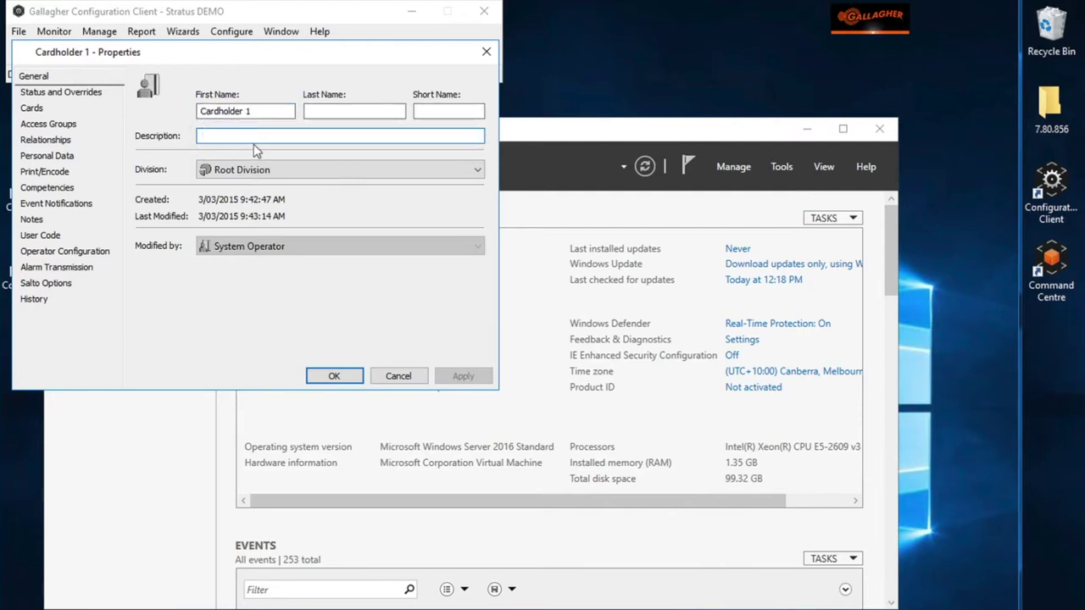
{"action": "double_click", "coordinate": [266, 110]}
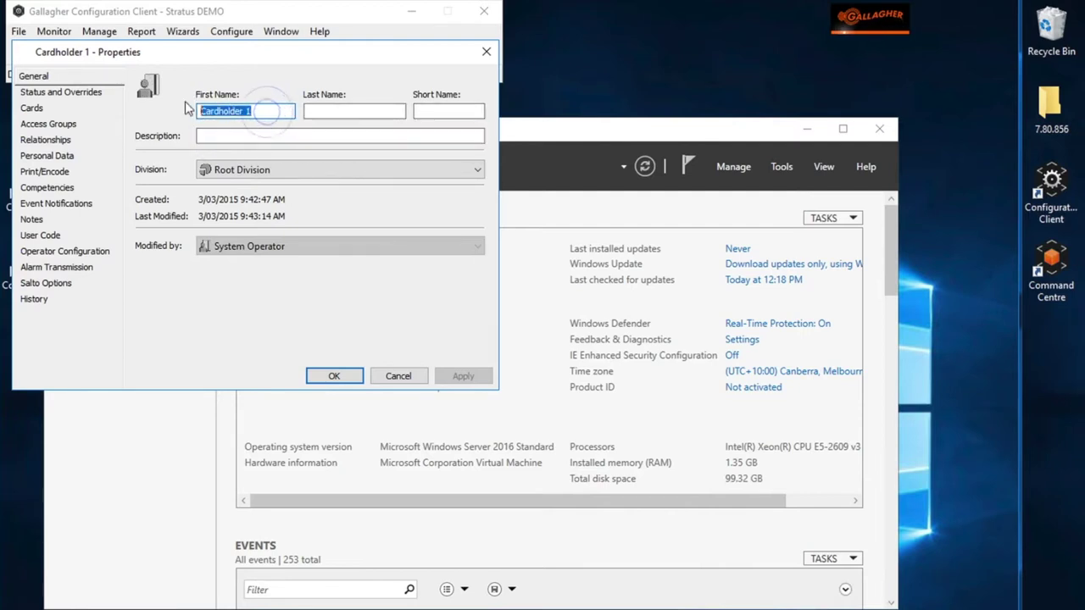
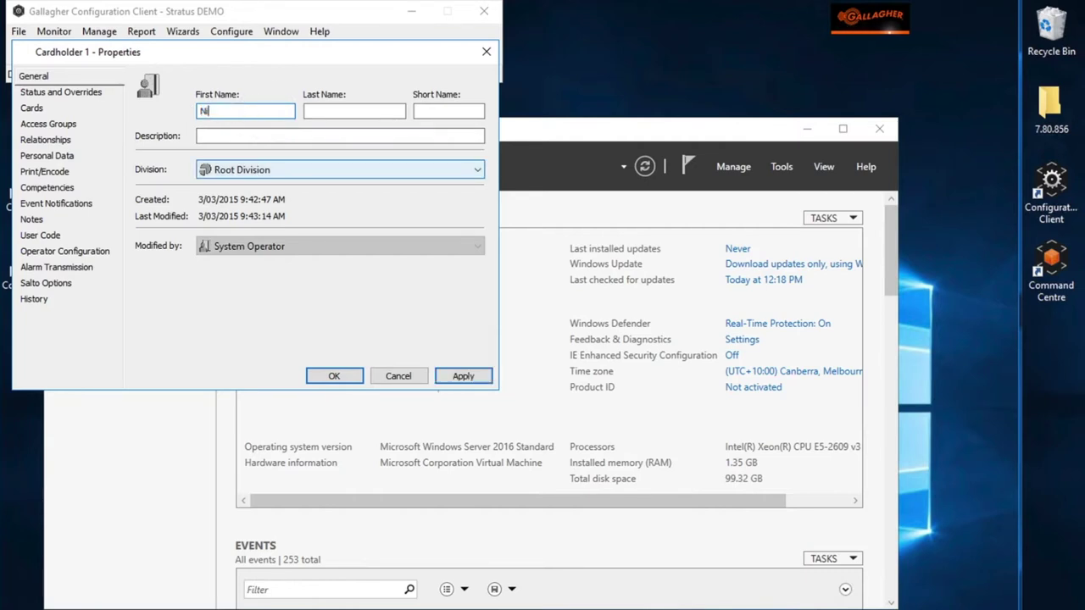
{"action": "key", "text": "Tab"}
{"action": "key", "text": "shift+Tab"}
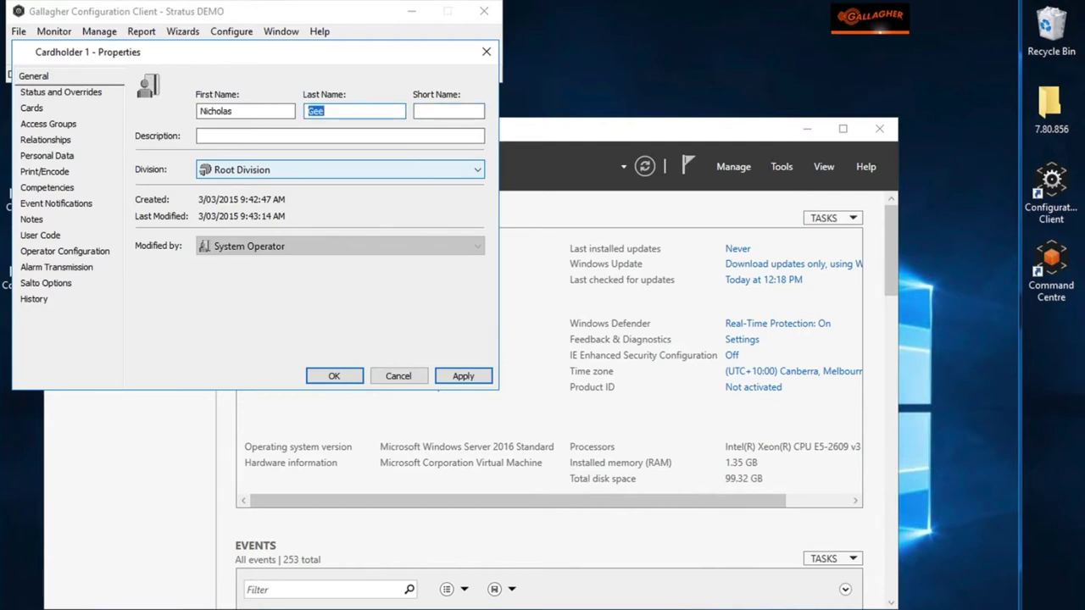
{"action": "left_click", "coordinate": [210, 135]}
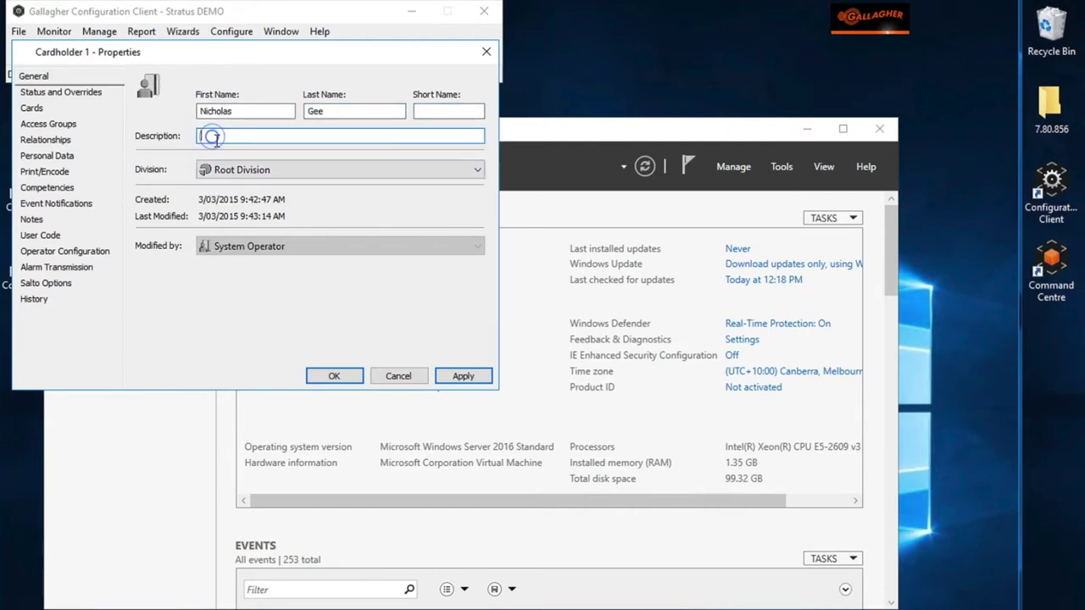
{"action": "type", "text": "Cloud Ready Solutions"}
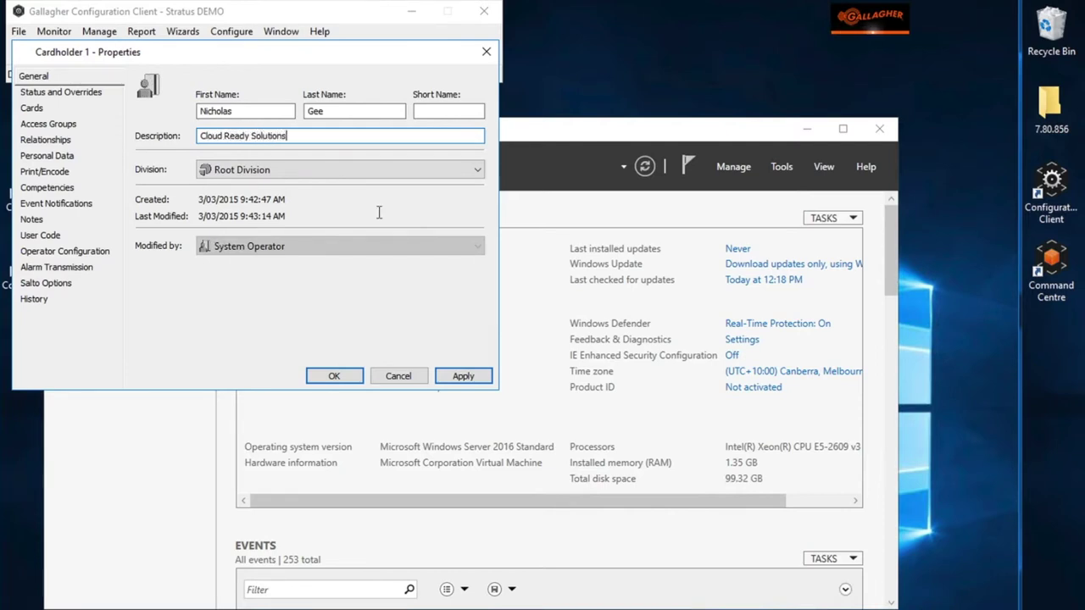
{"action": "left_click", "coordinate": [377, 281]}
{"action": "left_click", "coordinate": [340, 379]}
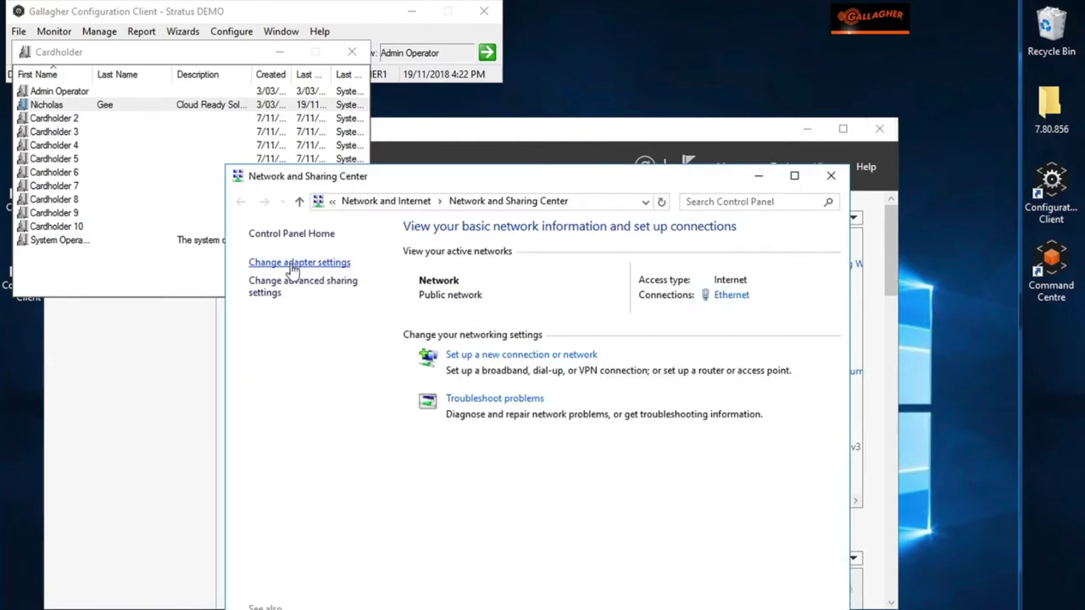
Disable the Ethernet adapter in the network adapter settings.
{"action": "left_click", "coordinate": [287, 264]}
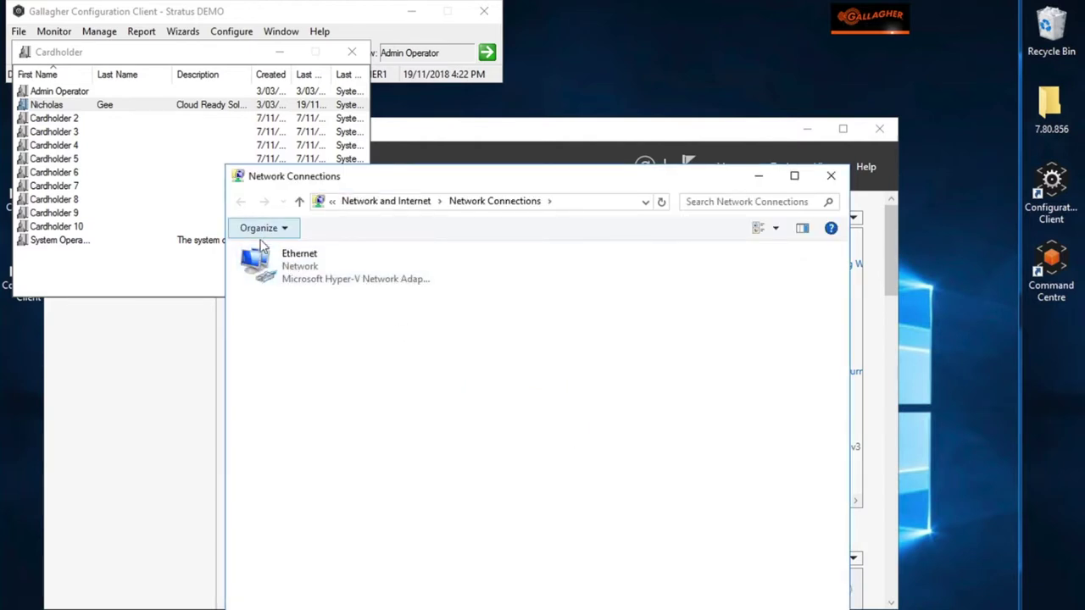
{"action": "right_click", "coordinate": [285, 270]}
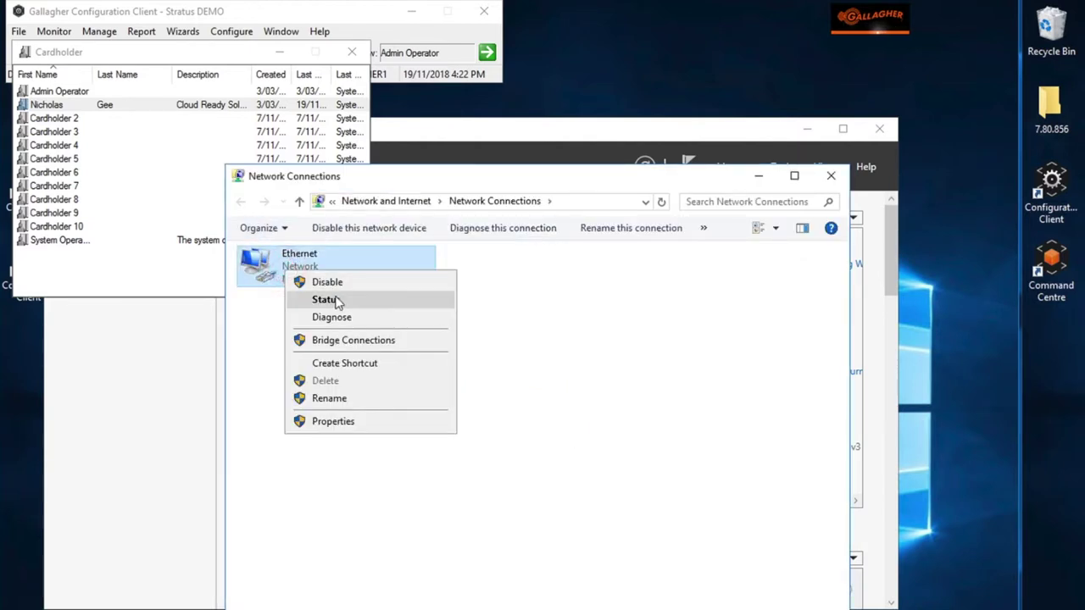
{"action": "left_click", "coordinate": [329, 282]}
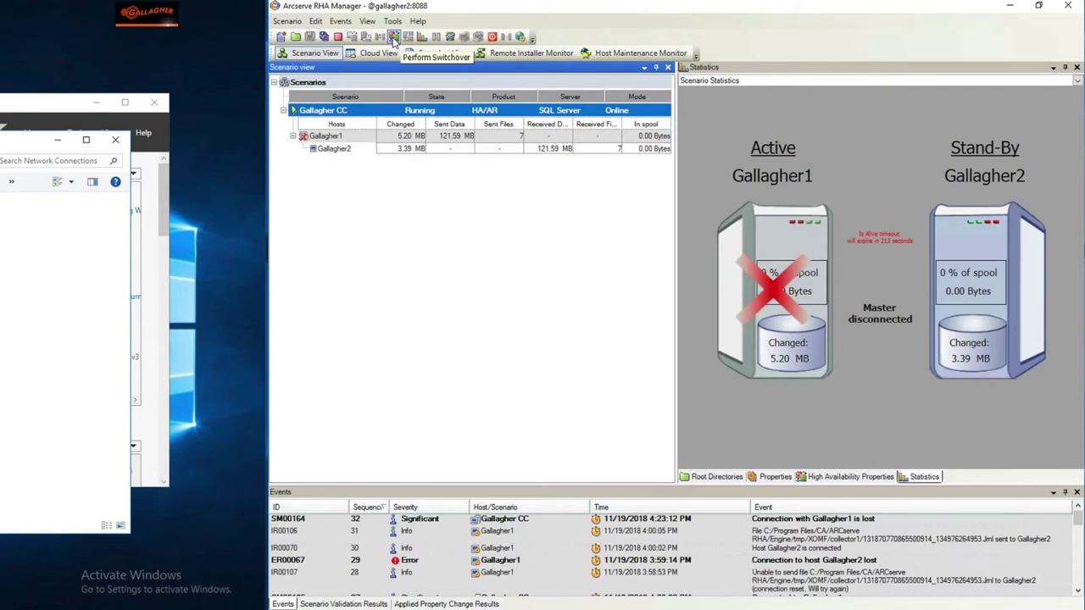
Perform a switchover of the Gallagher CC scenario and confirm it.
{"action": "left_click", "coordinate": [394, 39]}
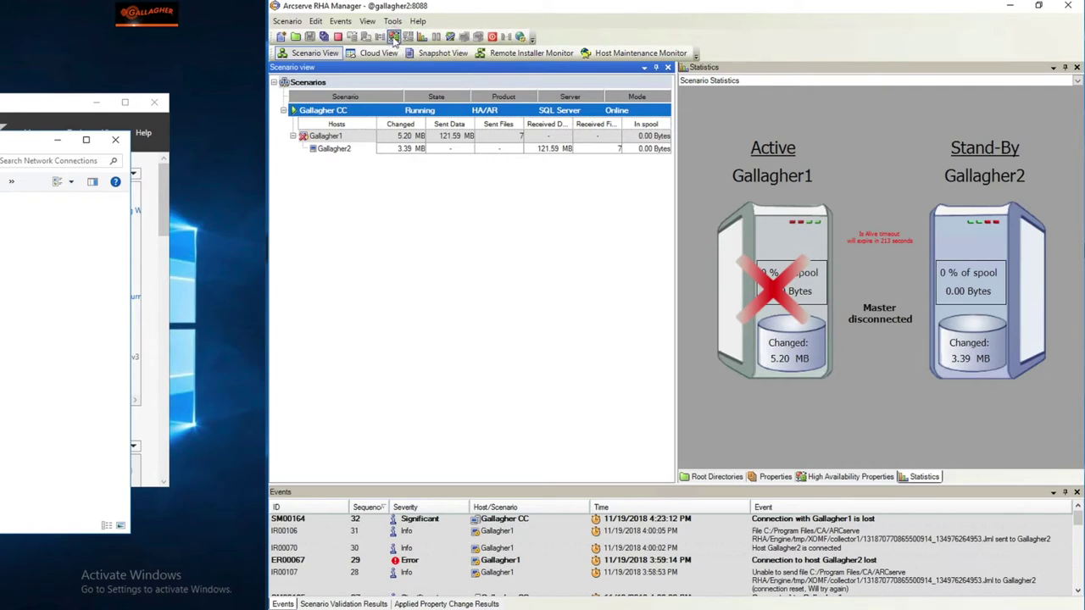
{"action": "left_click", "coordinate": [648, 365]}
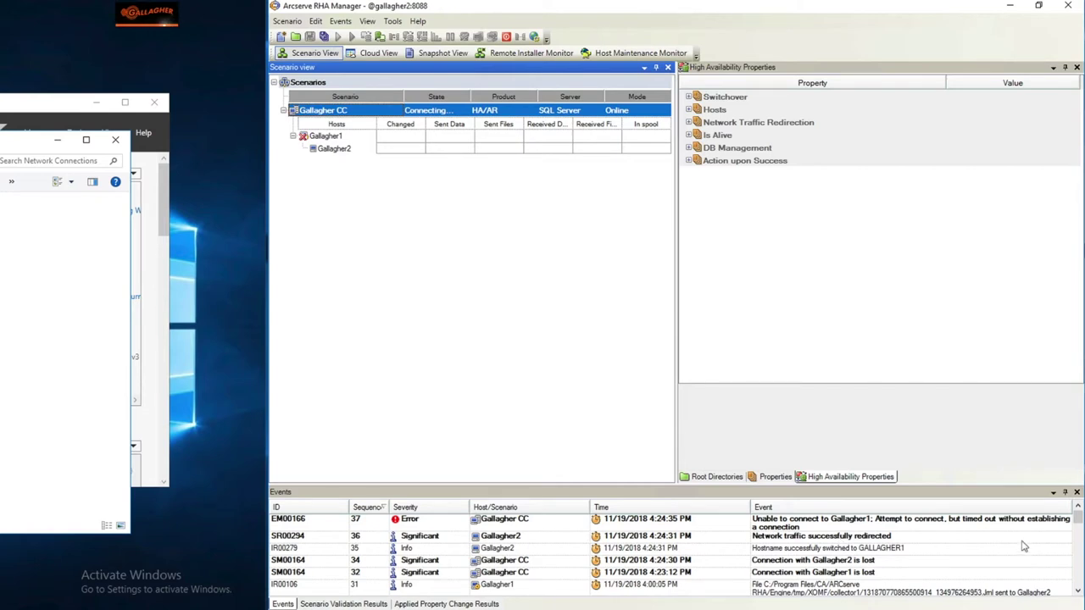
Review the switchover events, then bring up Gallagher1's Windows lock screen.
{"action": "left_click", "coordinate": [1077, 509]}
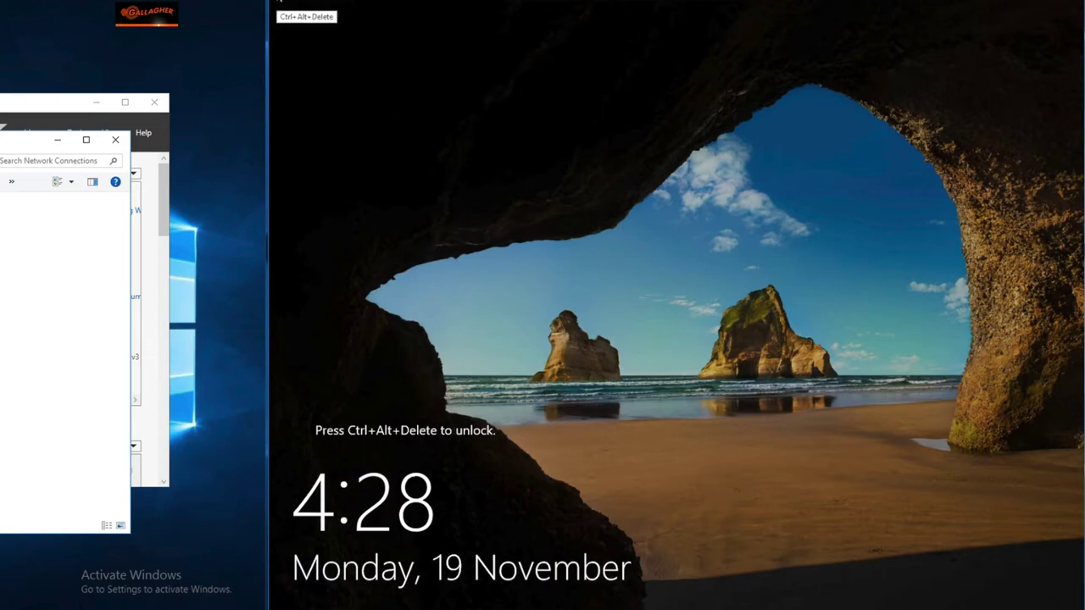
{"action": "left_click", "coordinate": [280, 2]}
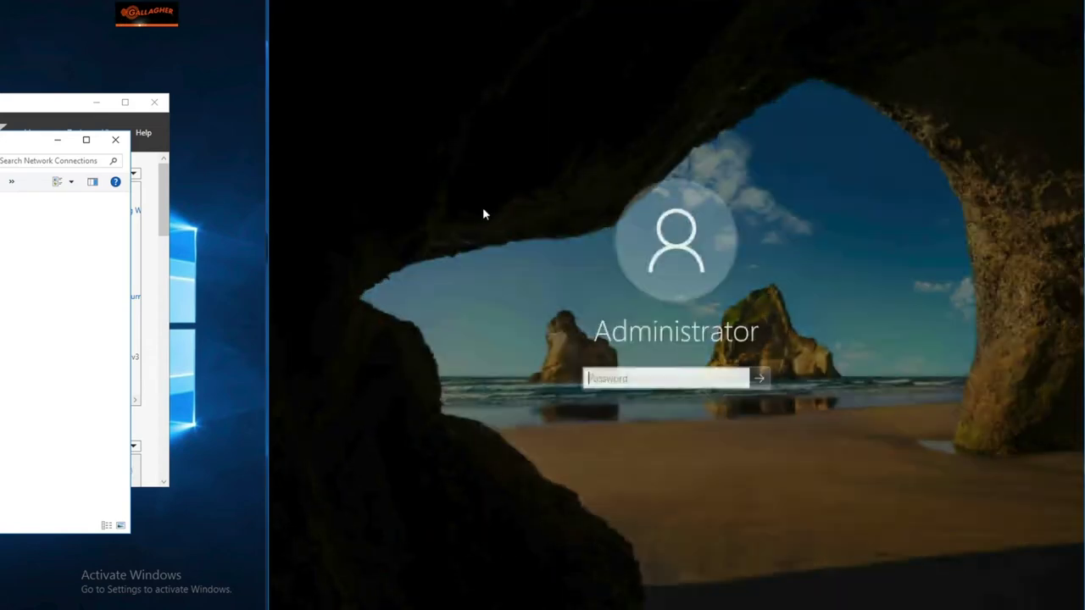
Sign in to the Administrator account with its password, correcting a mistyped entry.
{"action": "type", "text": "••"}
{"action": "key", "text": "BackSpace"}
{"action": "key", "text": "BackSpace"}
{"action": "type", "text": "•••••••••••••"}
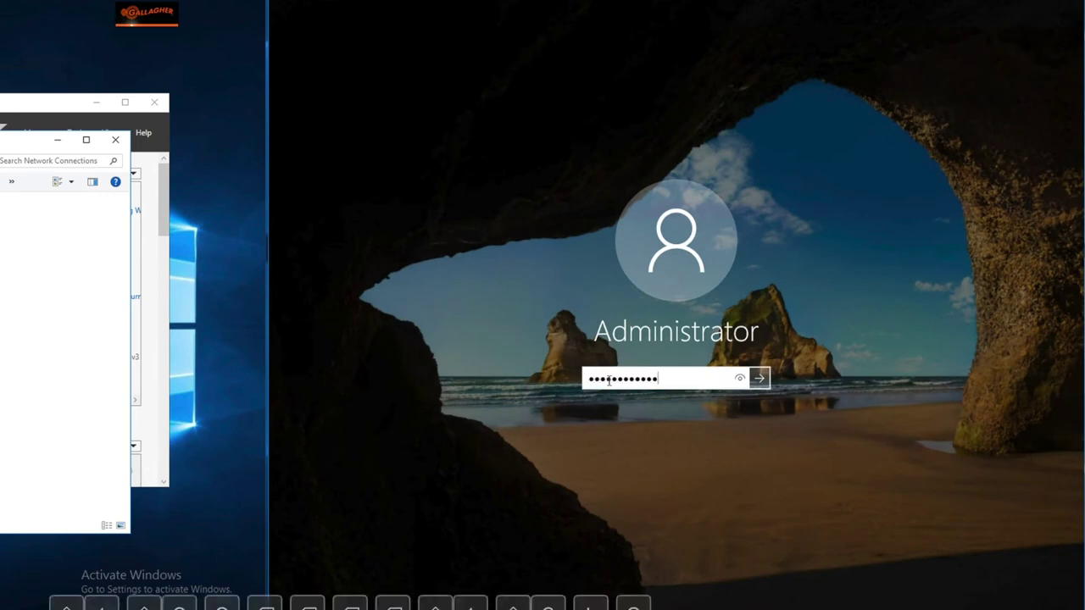
{"action": "key", "text": "Return"}
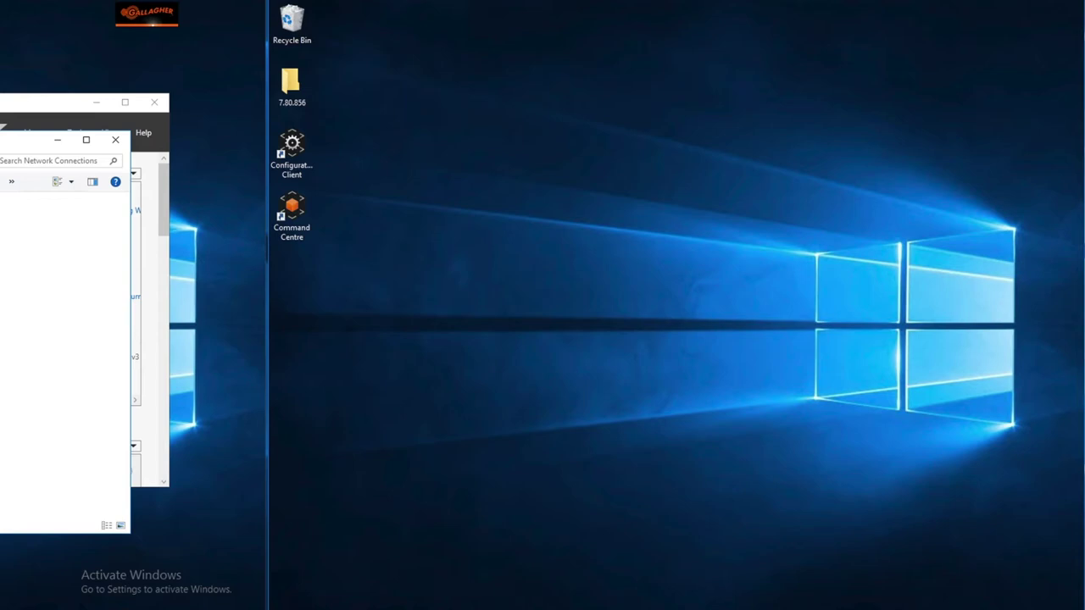
{"action": "key", "text": "super"}
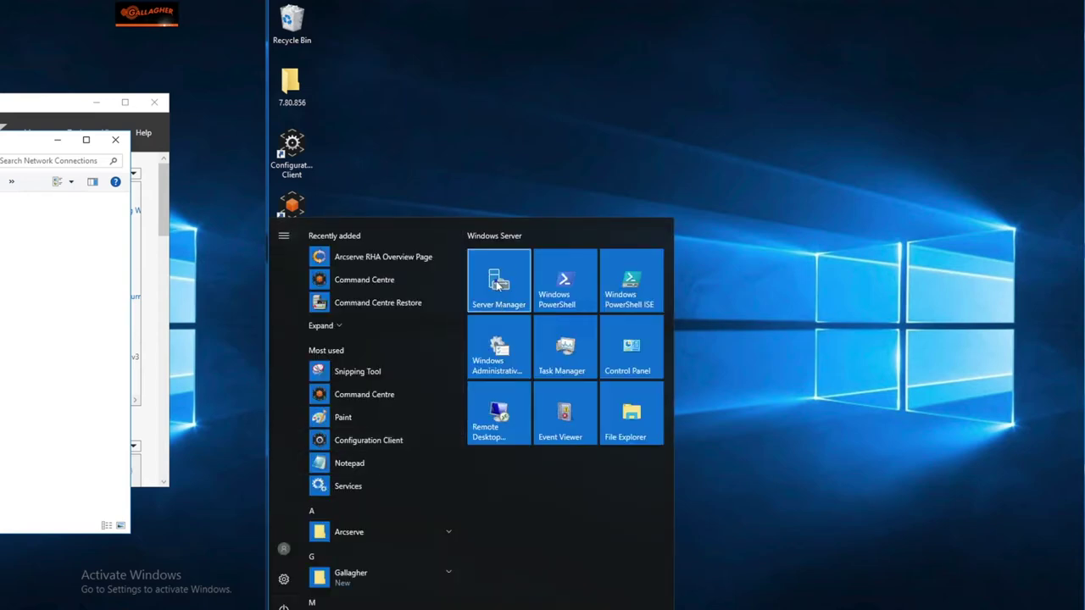
View GALLAGHER1's Local Server properties in Server Manager, then start the Configuration Client.
{"action": "left_click", "coordinate": [499, 285]}
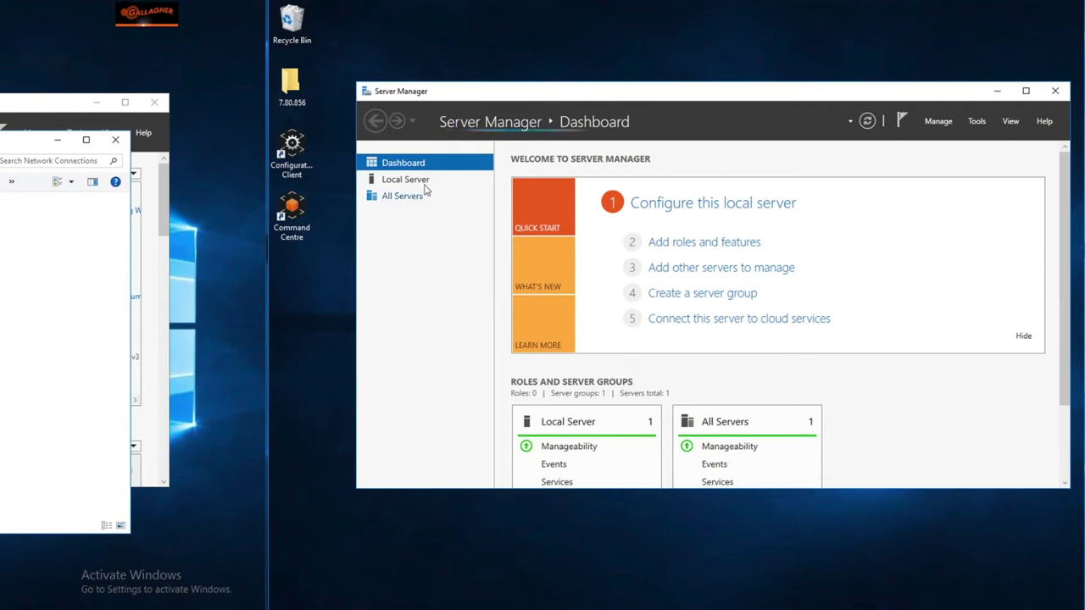
{"action": "left_click", "coordinate": [417, 181]}
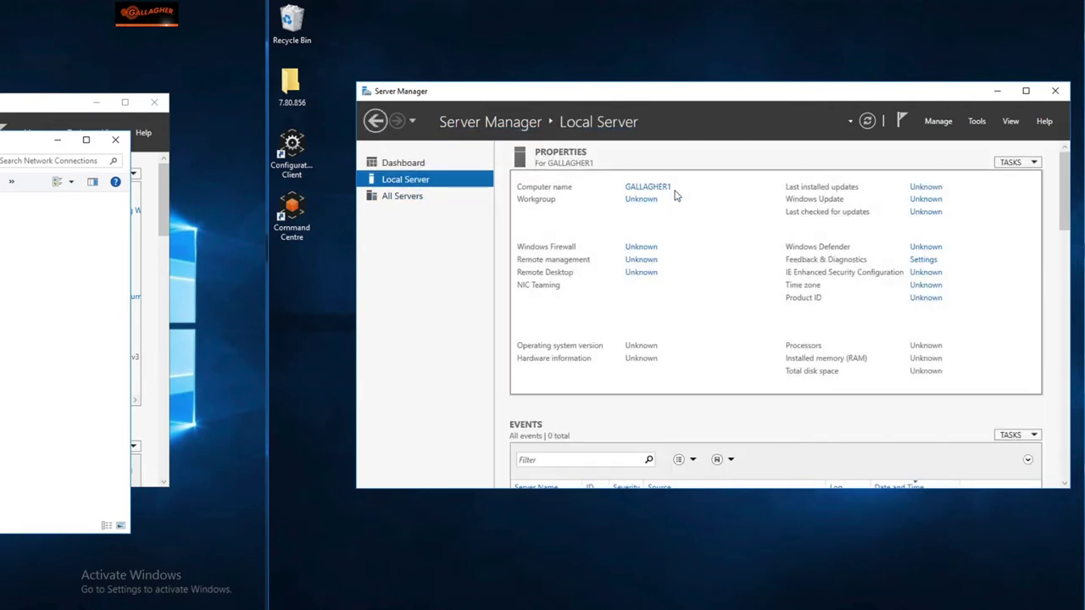
{"action": "double_click", "coordinate": [304, 164]}
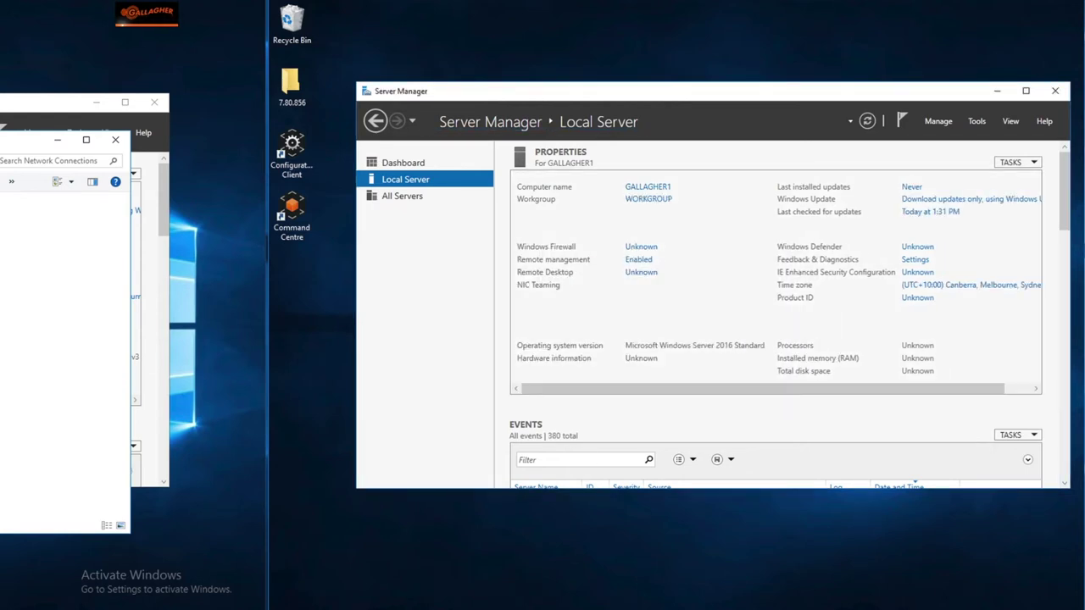
{"action": "left_click", "coordinate": [648, 292]}
Log on to the Configuration Client with the operator's logon name and password.
{"action": "left_click", "coordinate": [649, 293]}
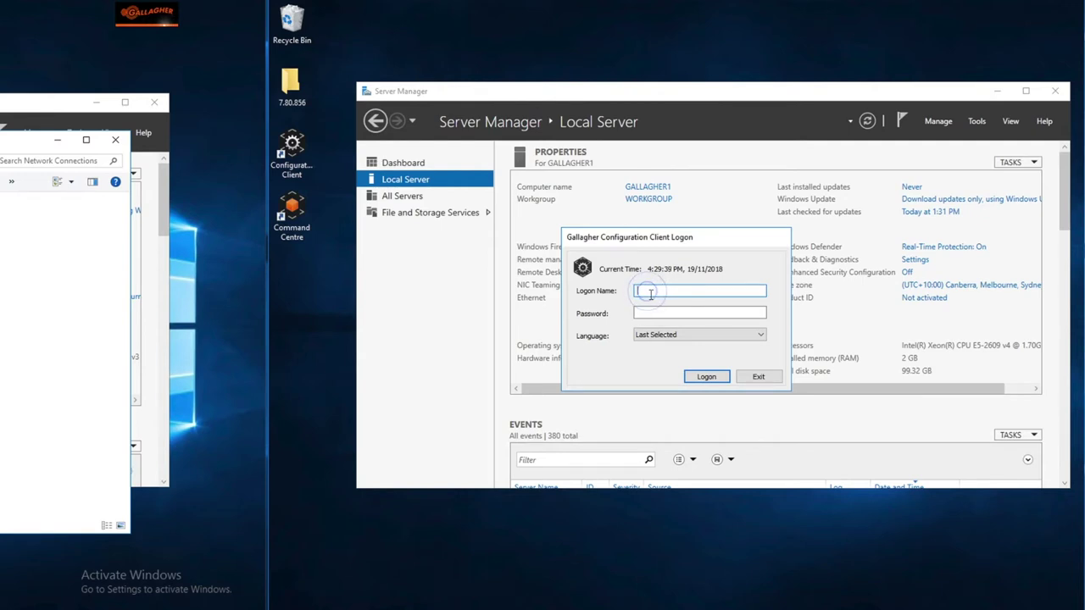
{"action": "type", "text": "system"}
{"action": "key", "text": "Tab"}
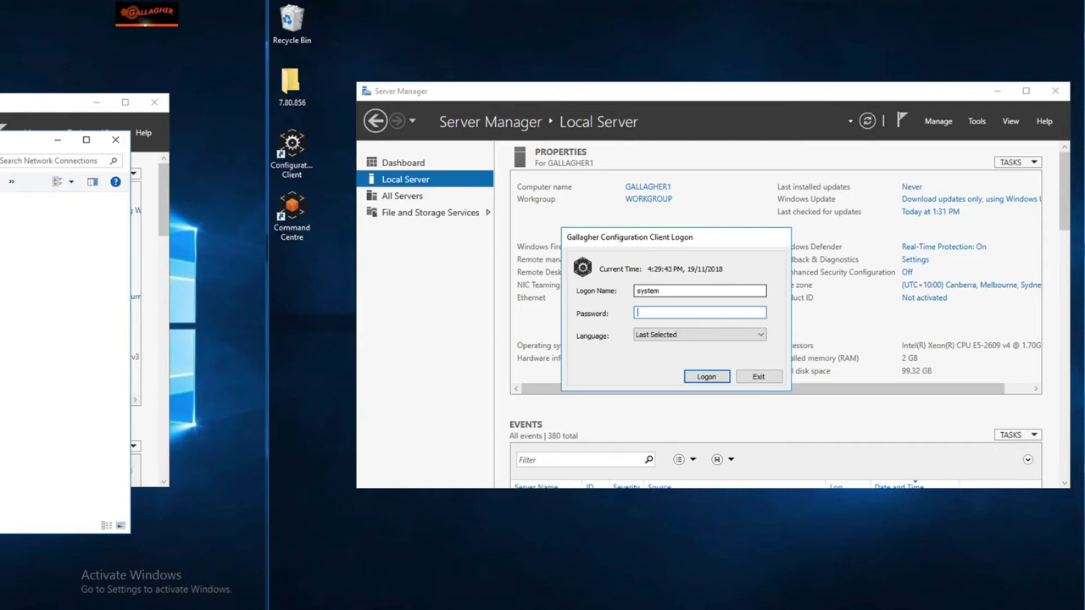
{"action": "left_click", "coordinate": [706, 378]}
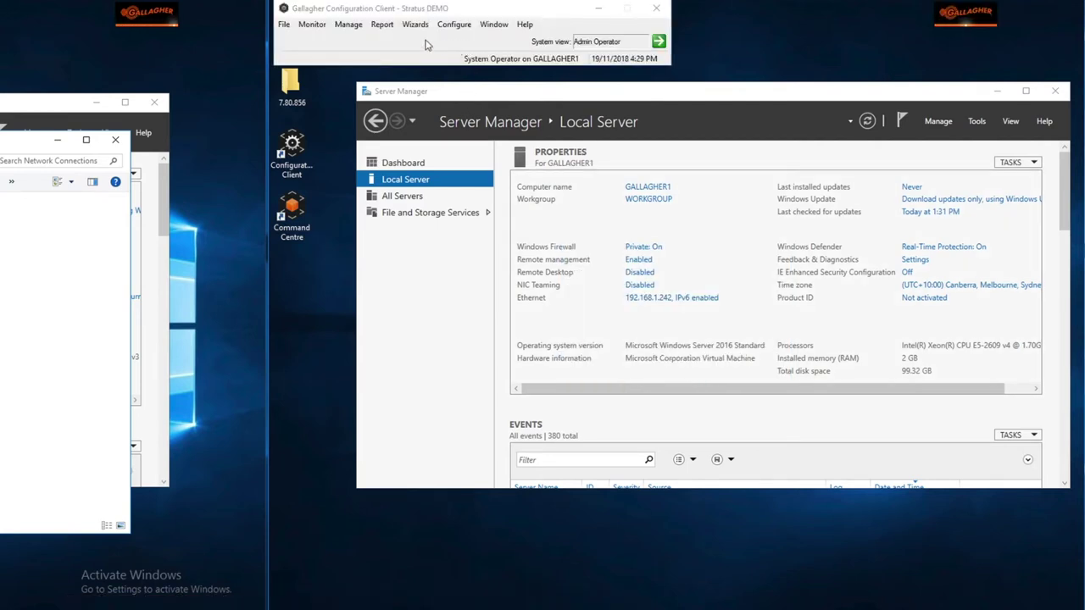
Open the Cardholders list, inspect a cardholder's properties, and cancel without changes.
{"action": "left_click", "coordinate": [349, 24]}
{"action": "left_click", "coordinate": [363, 38]}
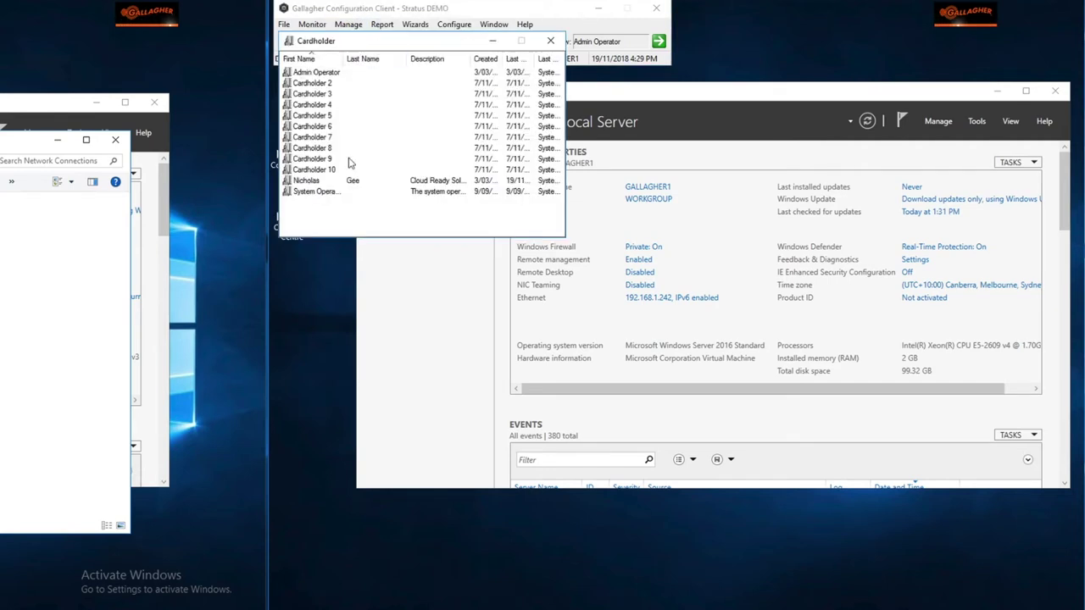
{"action": "double_click", "coordinate": [308, 180]}
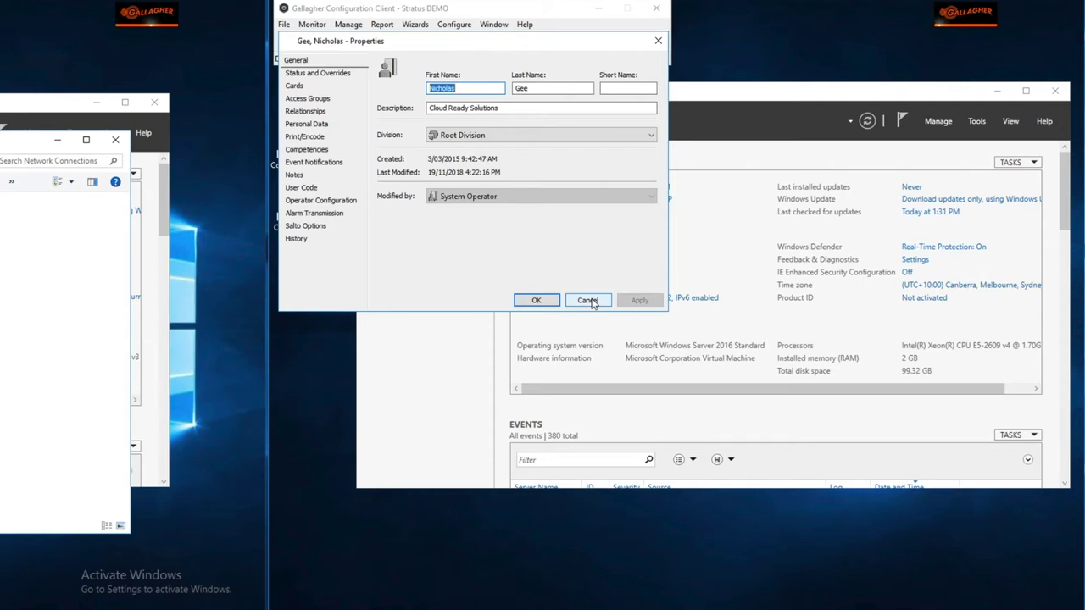
{"action": "left_click", "coordinate": [589, 301]}
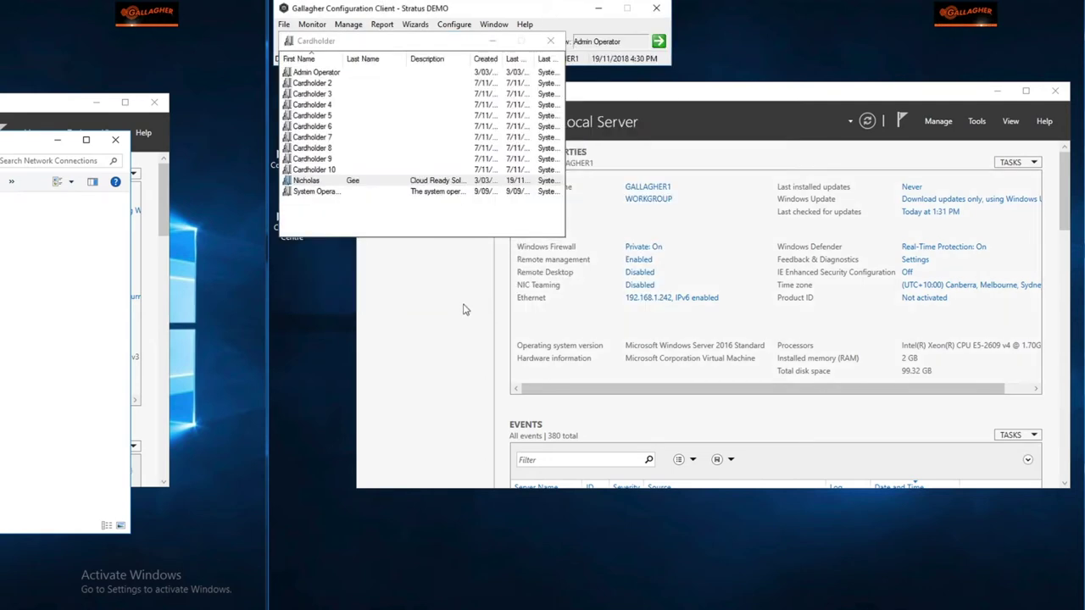
{"action": "left_click", "coordinate": [462, 307]}
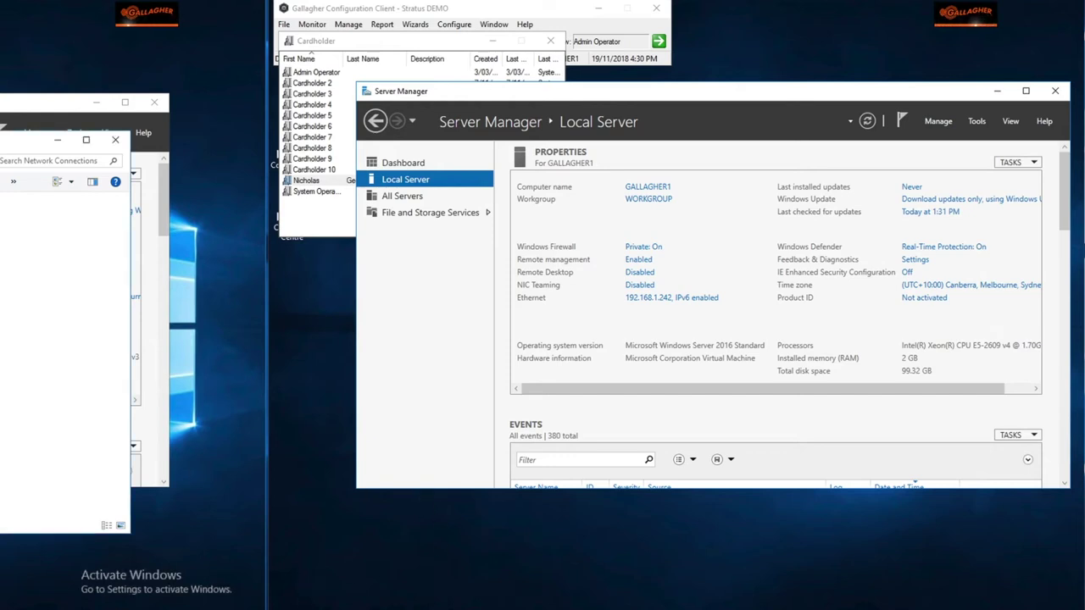
Log in to the Arcserve RHA Overview Page and launch RHA Manager from Scenario Management.
{"action": "key", "text": "super"}
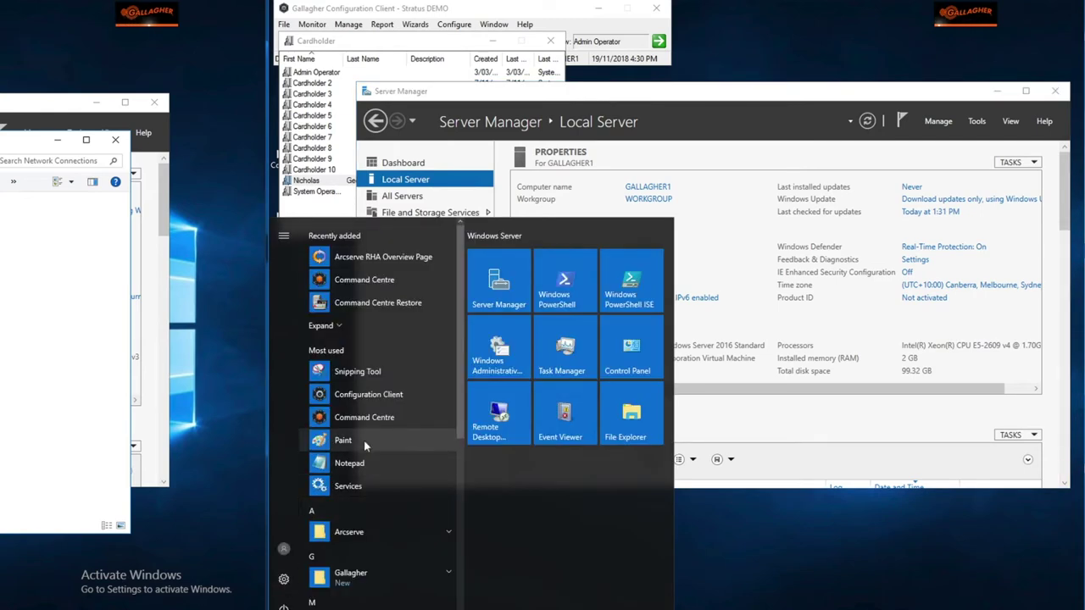
{"action": "left_click", "coordinate": [390, 531]}
{"action": "left_click", "coordinate": [354, 558]}
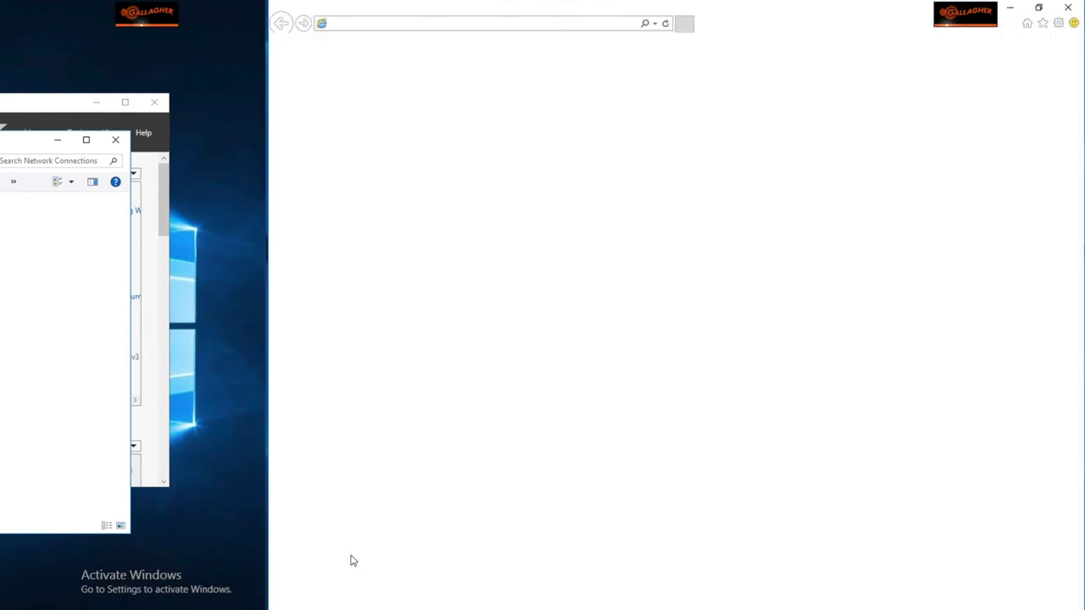
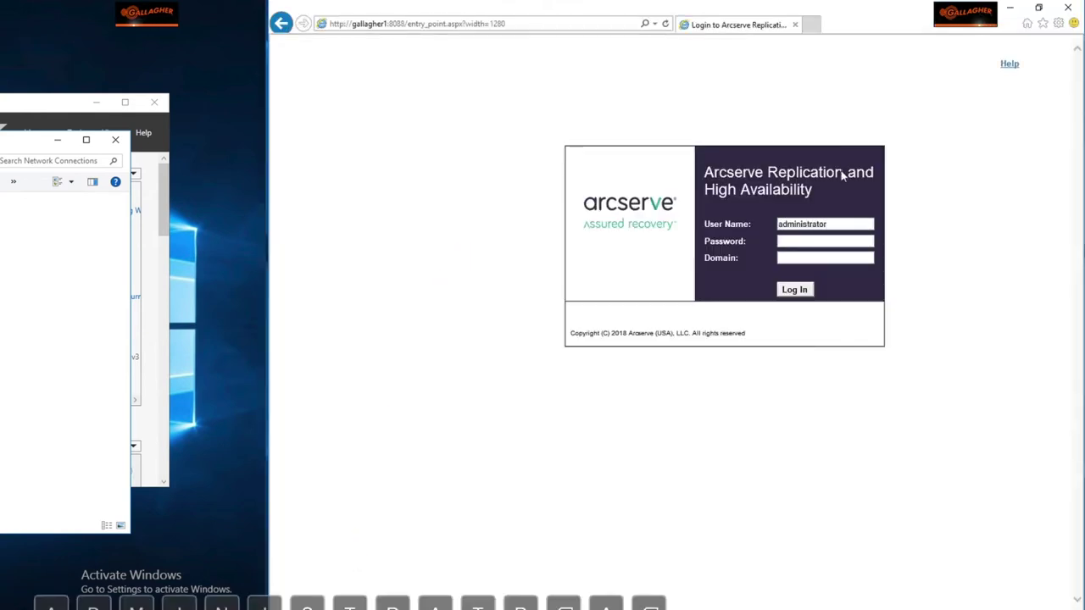
{"action": "key", "text": "Return"}
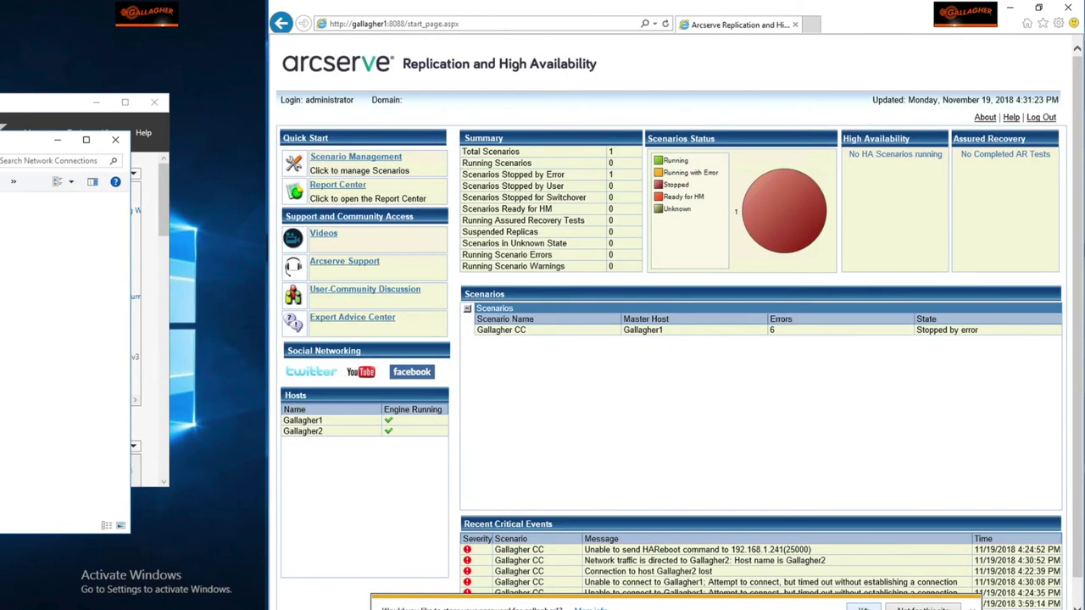
{"action": "left_click", "coordinate": [339, 160]}
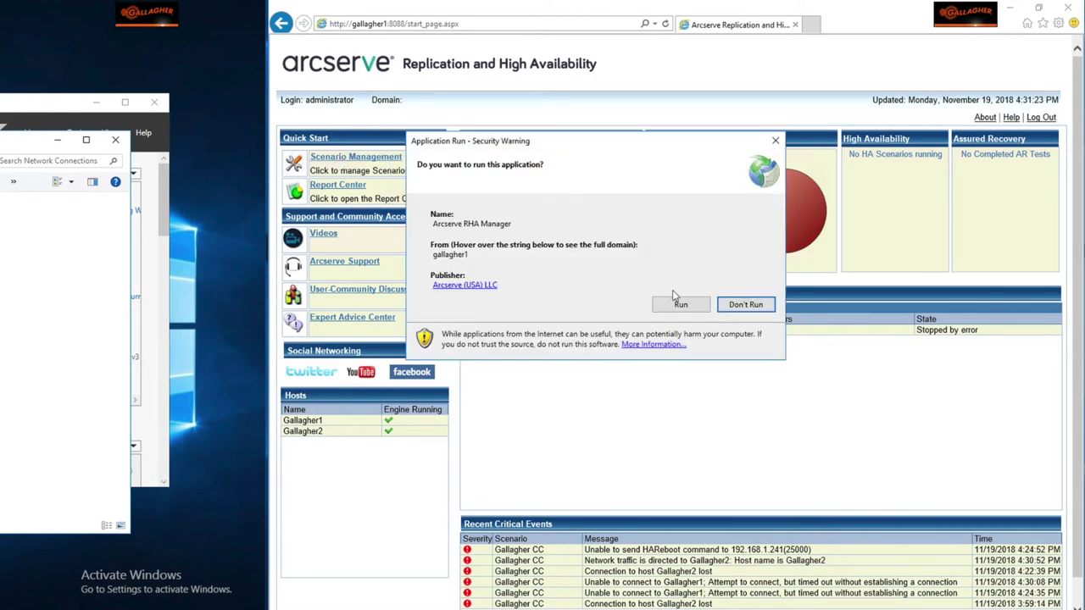
{"action": "left_click", "coordinate": [678, 303]}
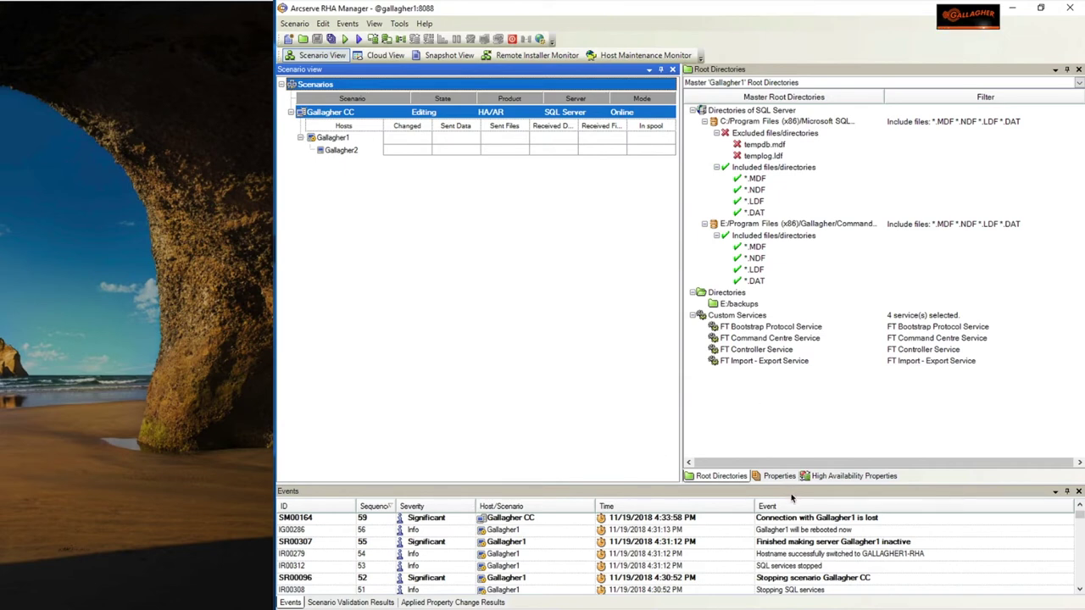
{"action": "left_click", "coordinate": [419, 217]}
{"action": "left_click", "coordinate": [1079, 589]}
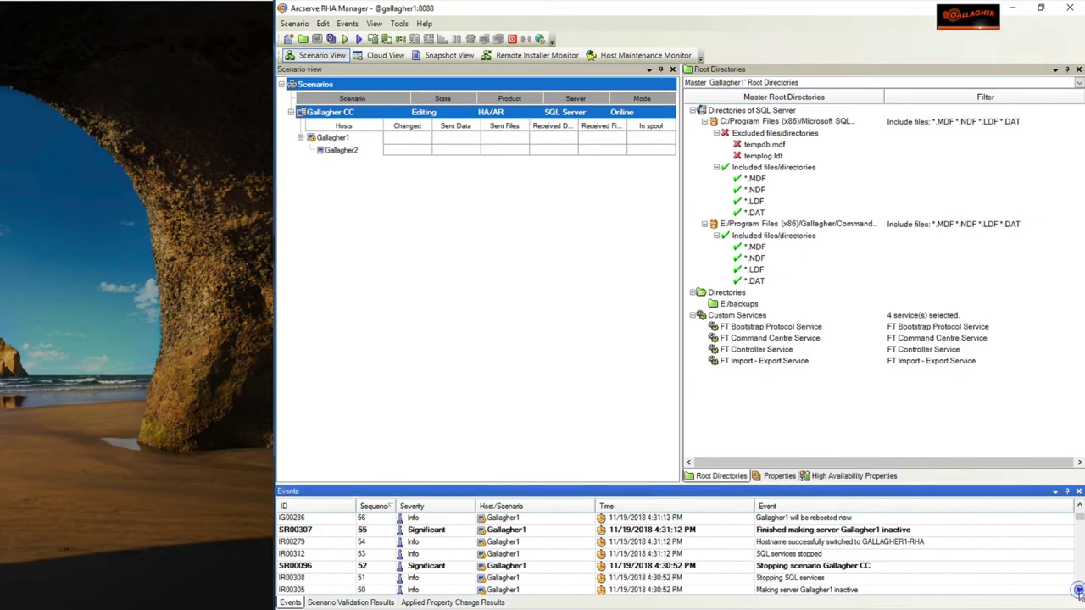
{"action": "left_click", "coordinate": [1079, 589]}
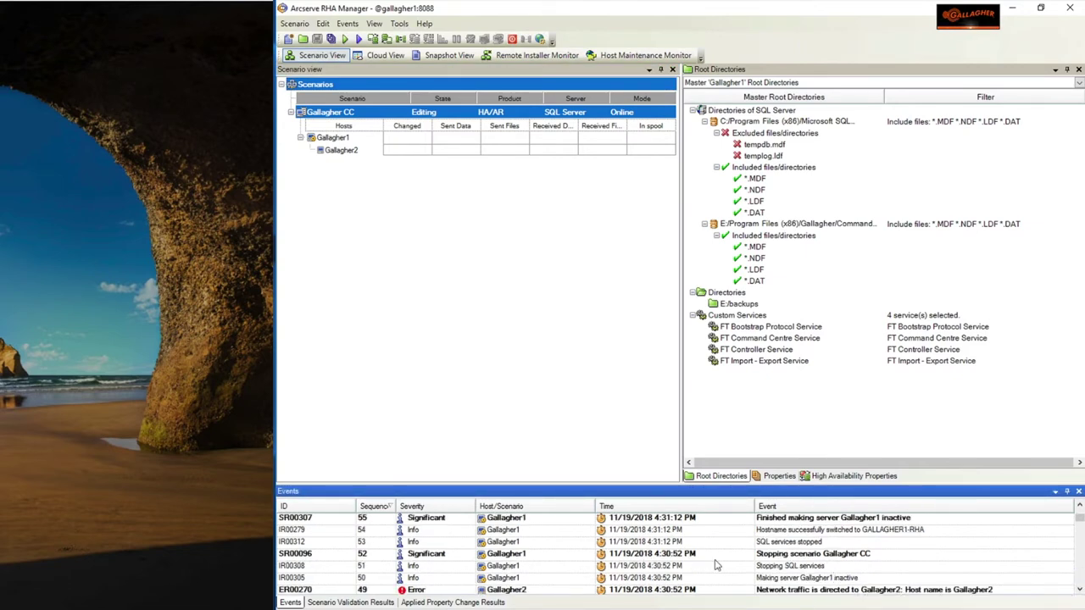
{"action": "left_click", "coordinate": [784, 566]}
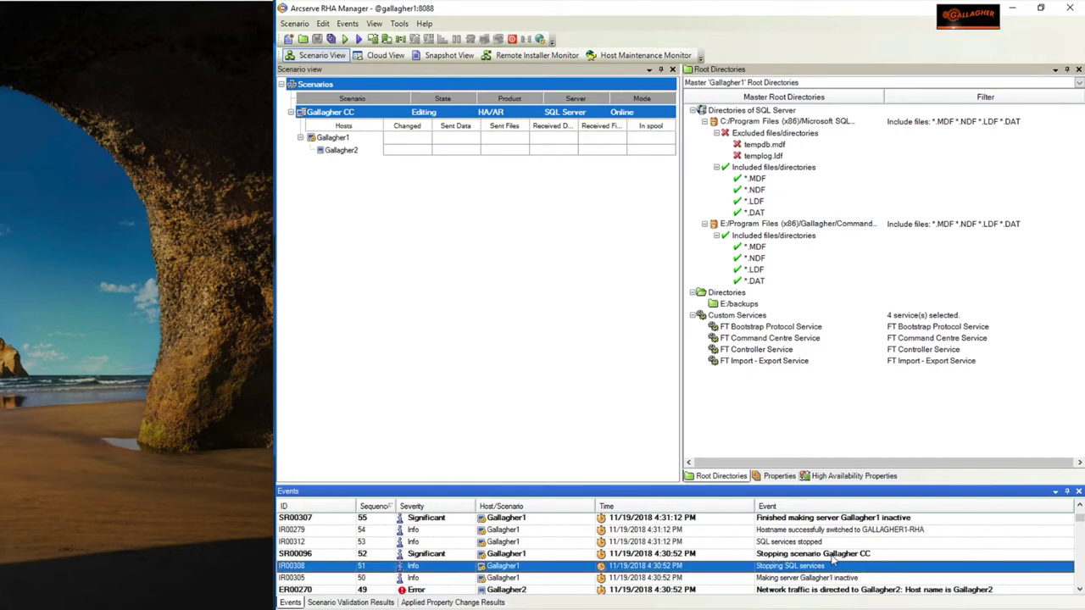
{"action": "left_click", "coordinate": [818, 542]}
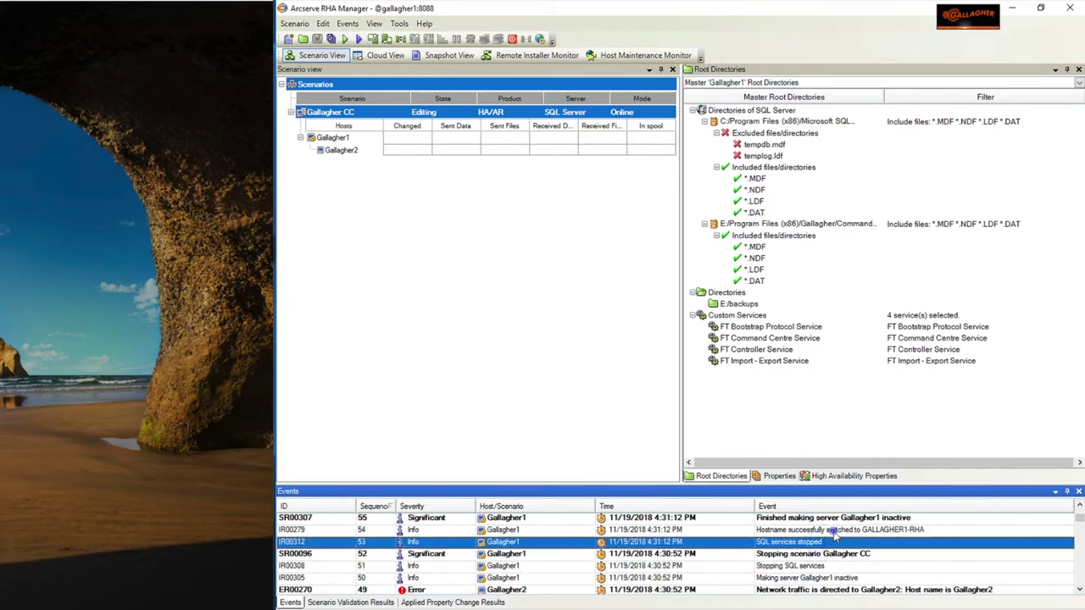
{"action": "left_click", "coordinate": [832, 530]}
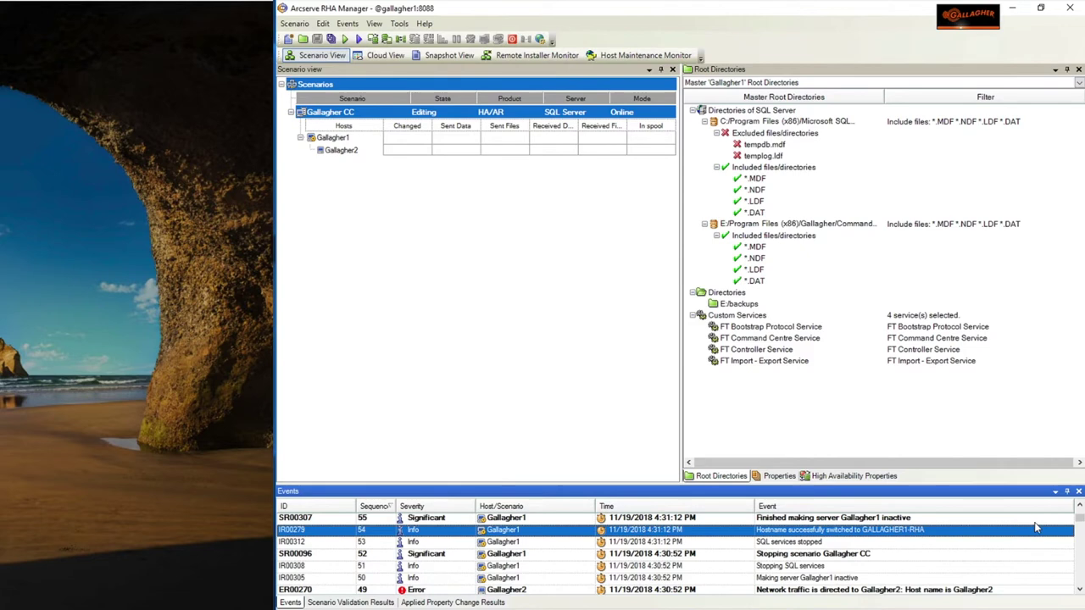
{"action": "left_click", "coordinate": [837, 518]}
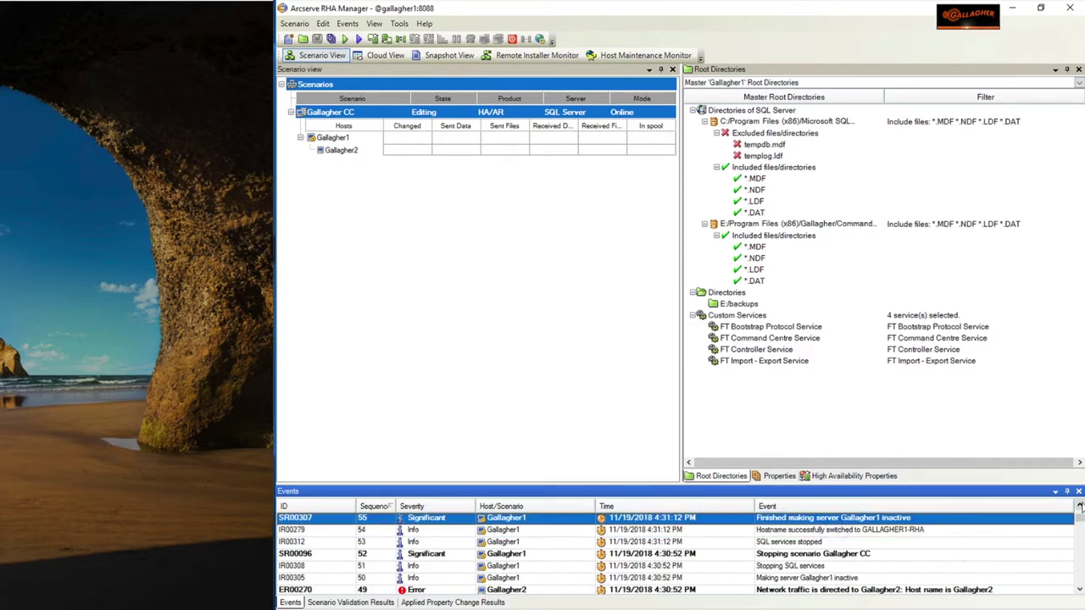
{"action": "left_click", "coordinate": [844, 531]}
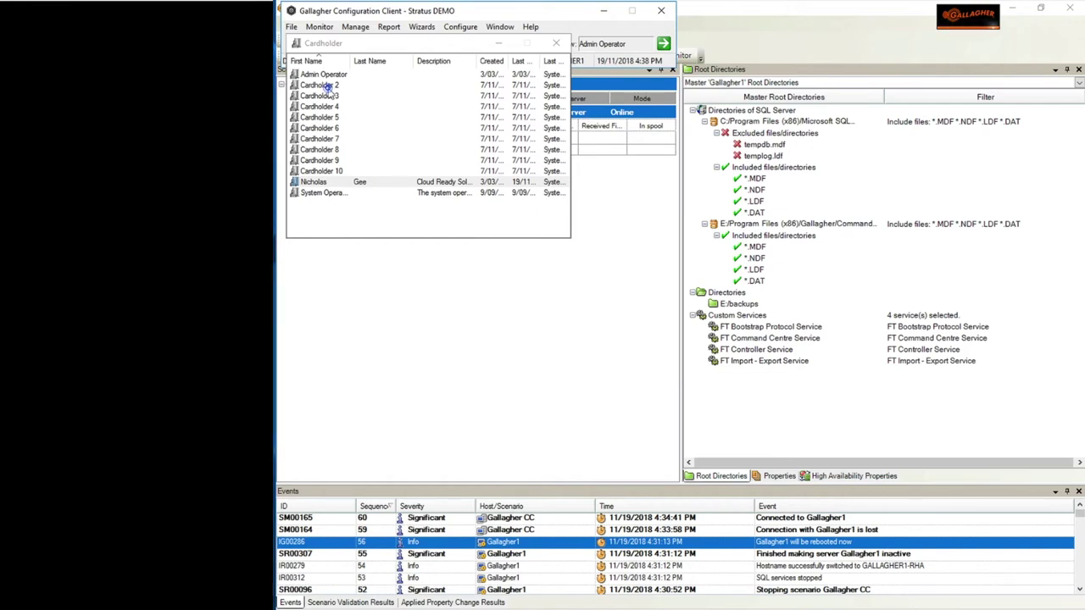
Change Cardholder 2's first name to Kelly and save it.
{"action": "left_click", "coordinate": [327, 85]}
{"action": "double_click", "coordinate": [329, 87]}
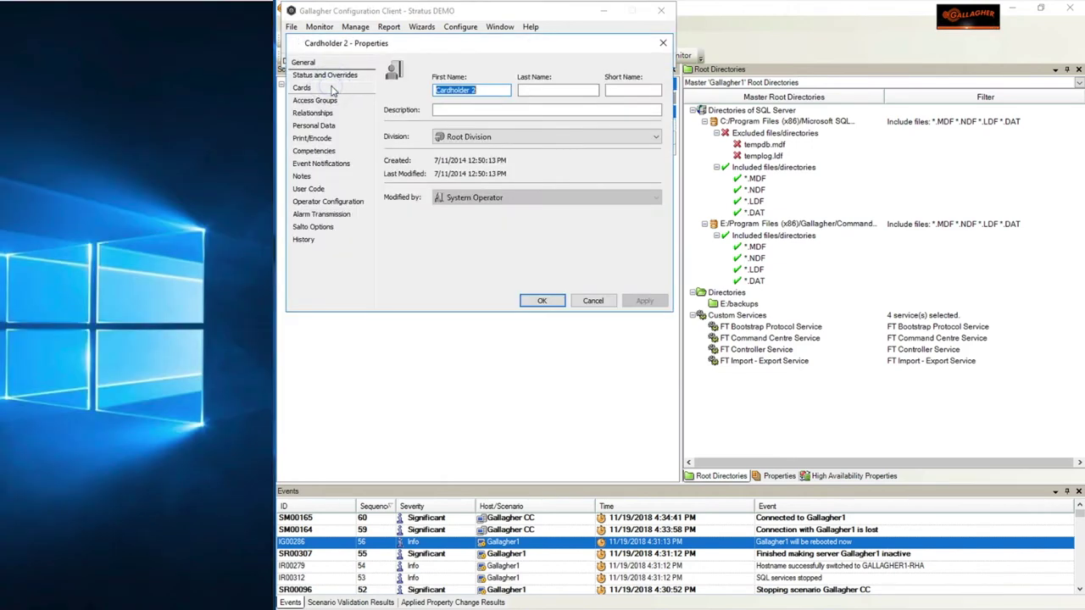
{"action": "type", "text": "Kelly"}
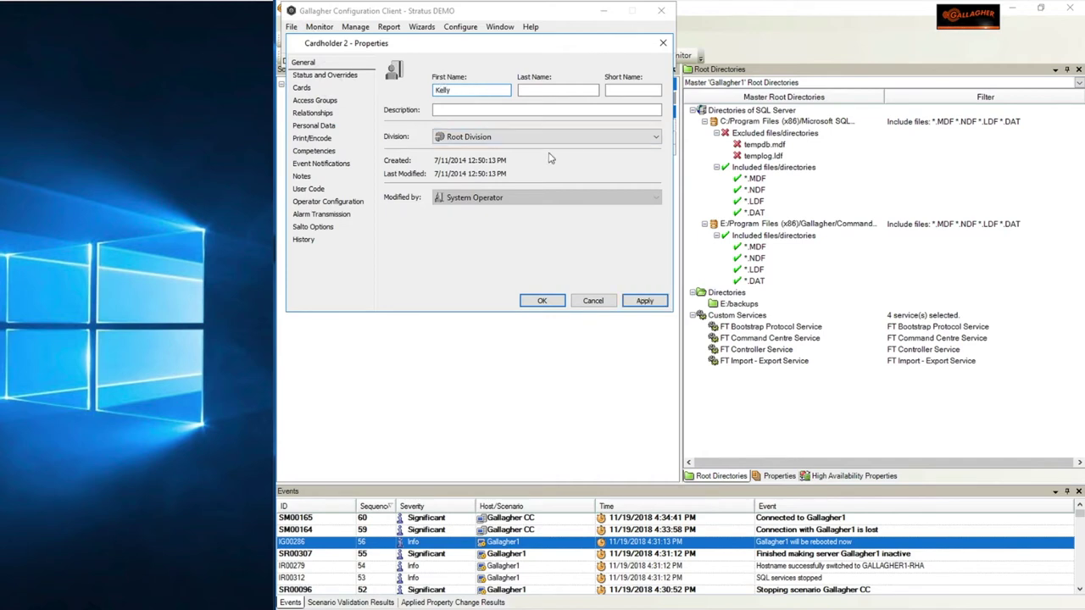
{"action": "left_click", "coordinate": [543, 304]}
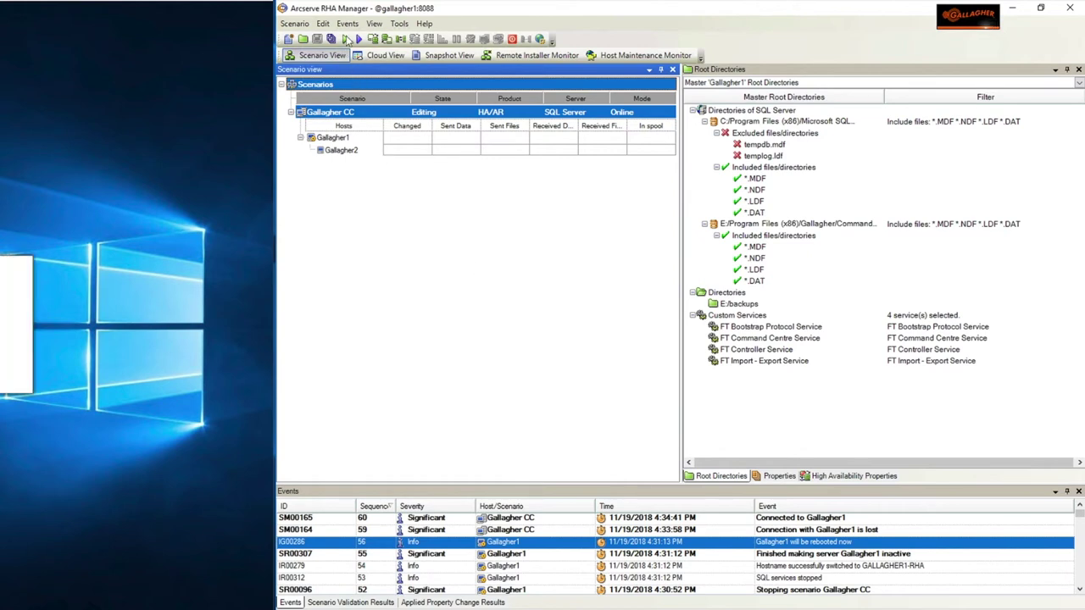
Run the Backward Gallagher CC scenario using Block synchronization.
{"action": "left_click", "coordinate": [345, 40]}
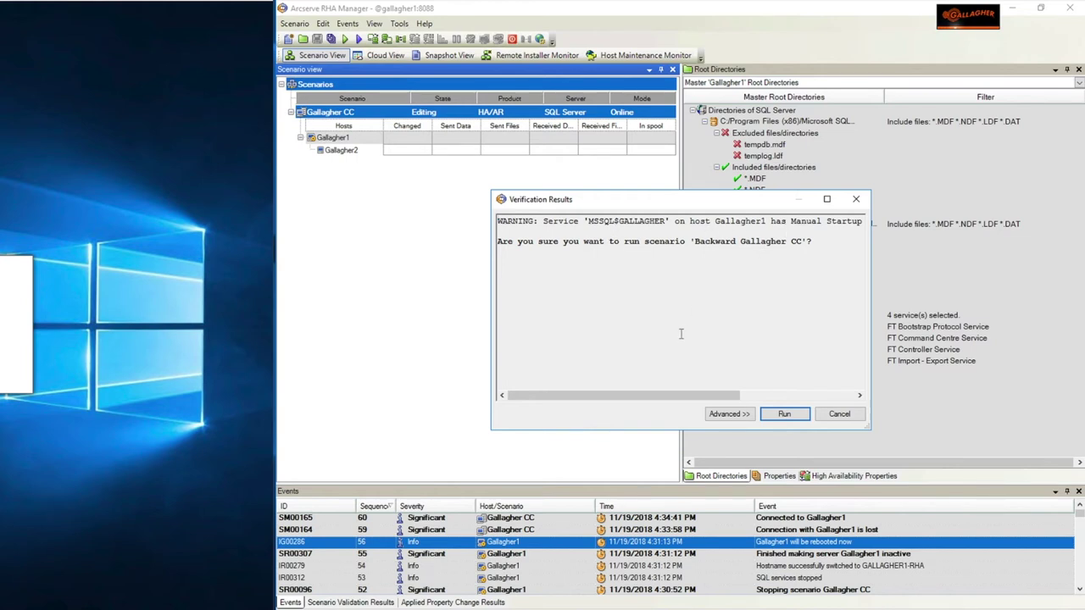
{"action": "left_click", "coordinate": [785, 414]}
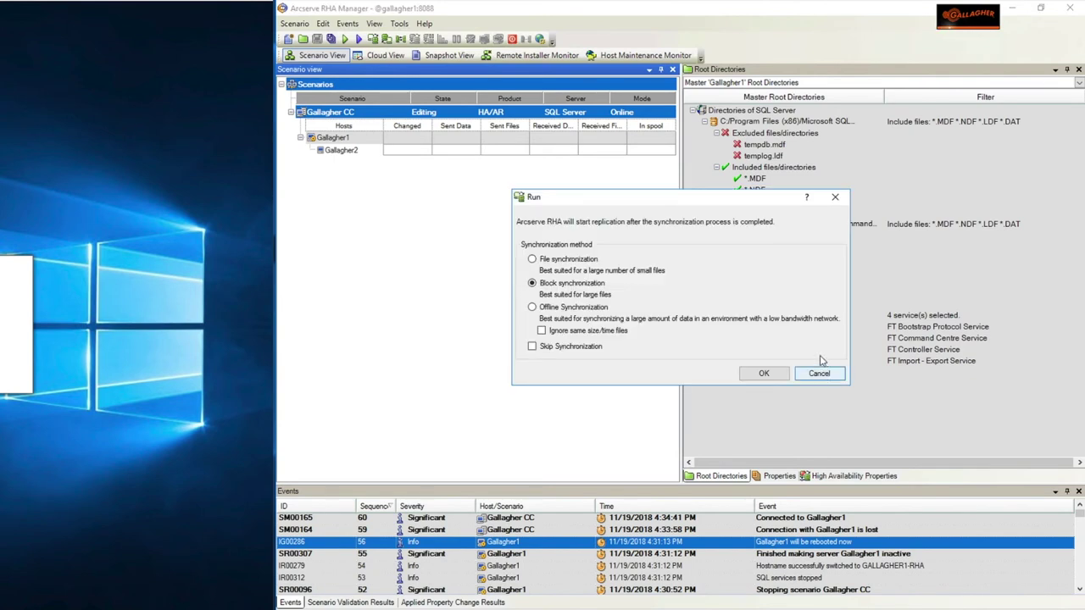
{"action": "left_click", "coordinate": [764, 373]}
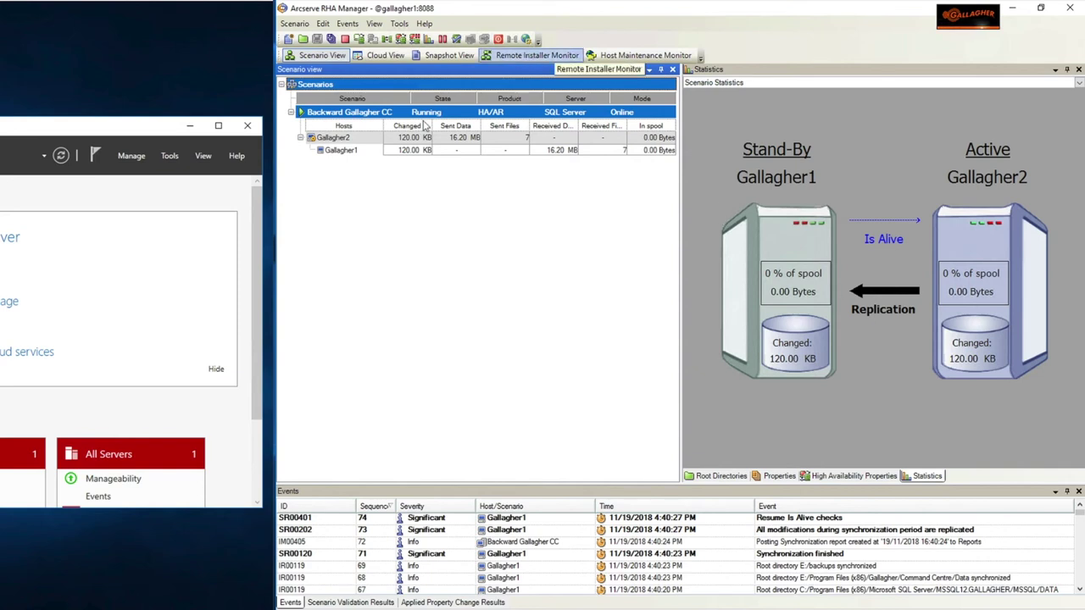
Check Gallagher1's replication statistics, then perform and confirm the switchover.
{"action": "left_click", "coordinate": [428, 151]}
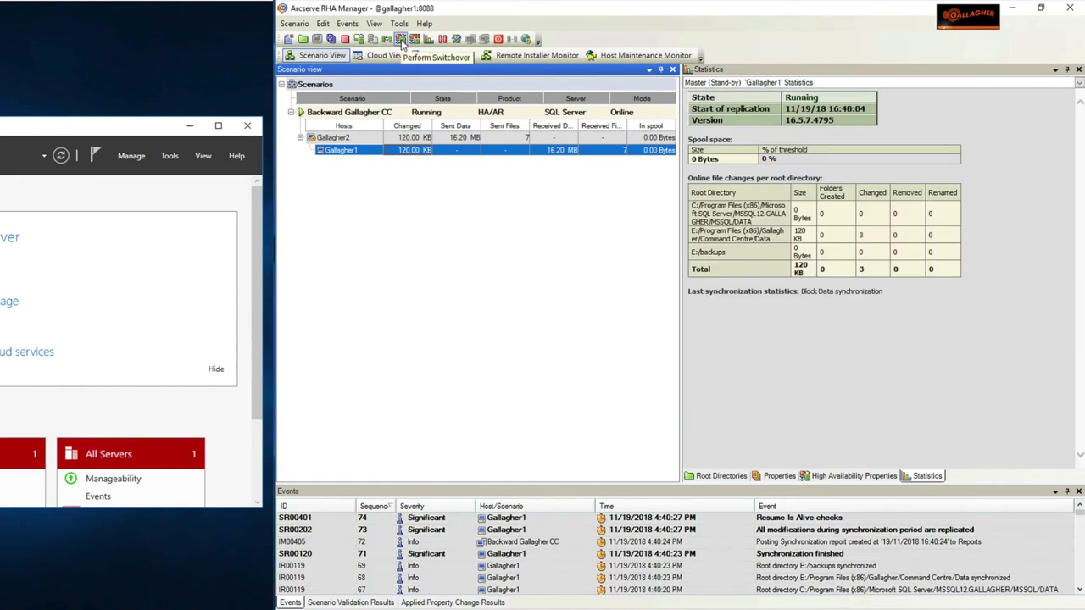
{"action": "left_click", "coordinate": [401, 40]}
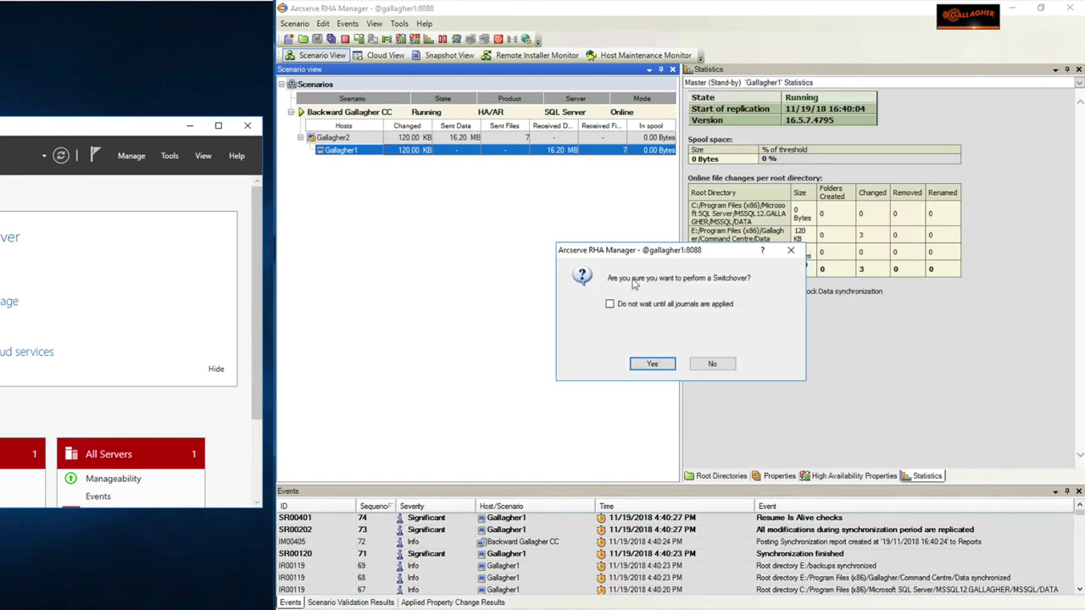
{"action": "left_click", "coordinate": [649, 365]}
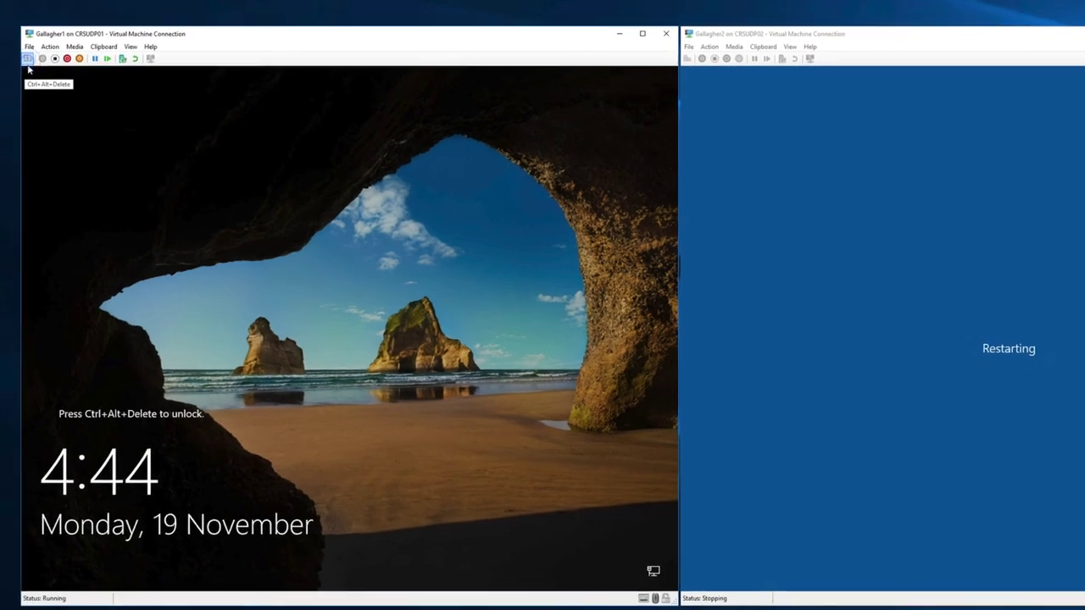
Sign in to the Gallagher1 VM with the Administrator password and start the Gallagher Configuration Client.
{"action": "left_click", "coordinate": [28, 60]}
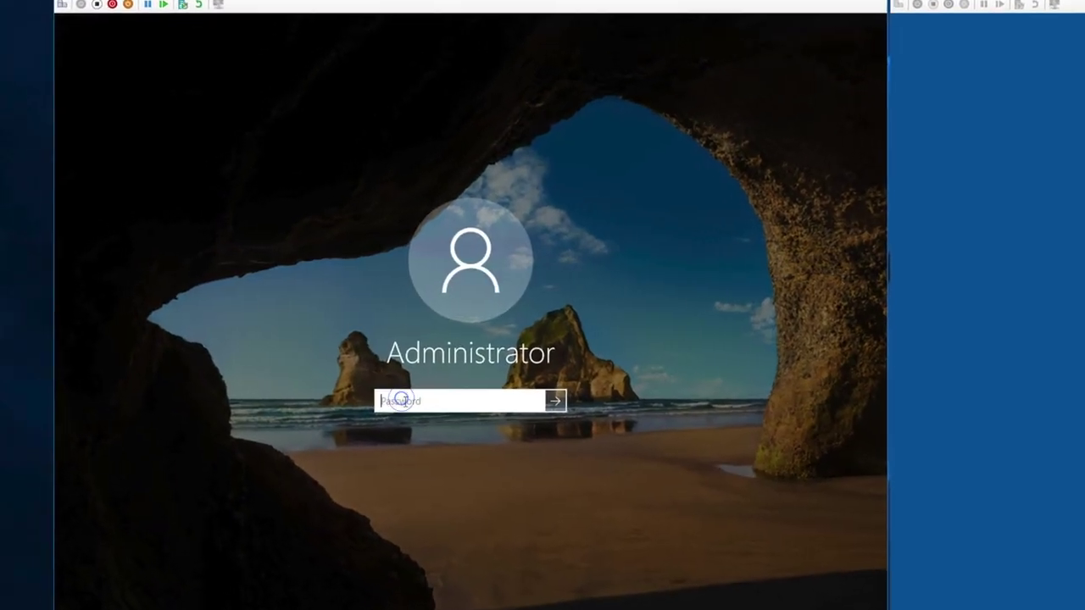
{"action": "type", "text": "••"}
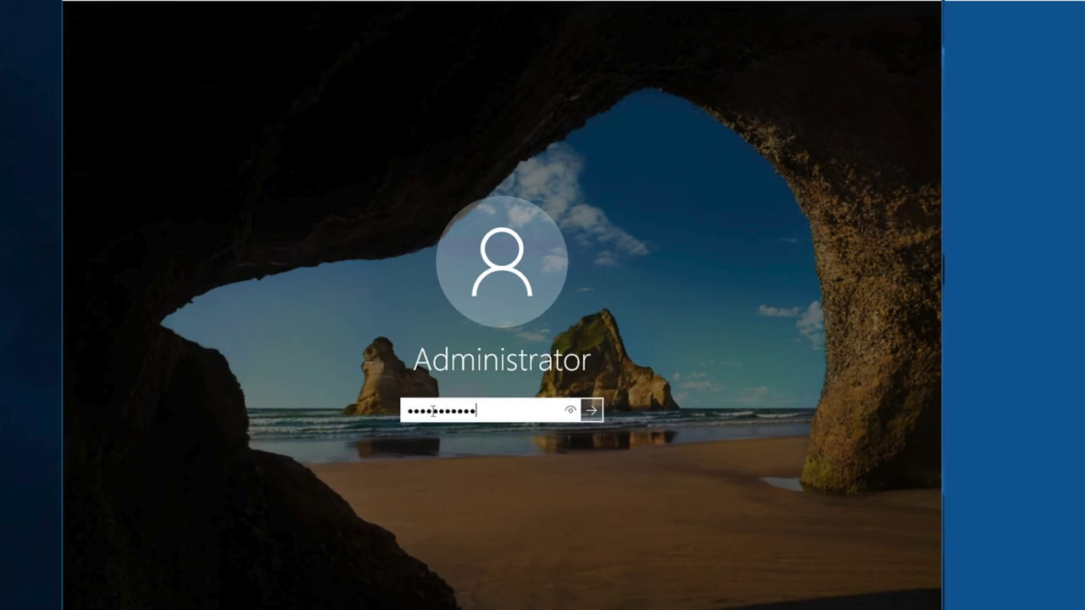
{"action": "key", "text": "Return"}
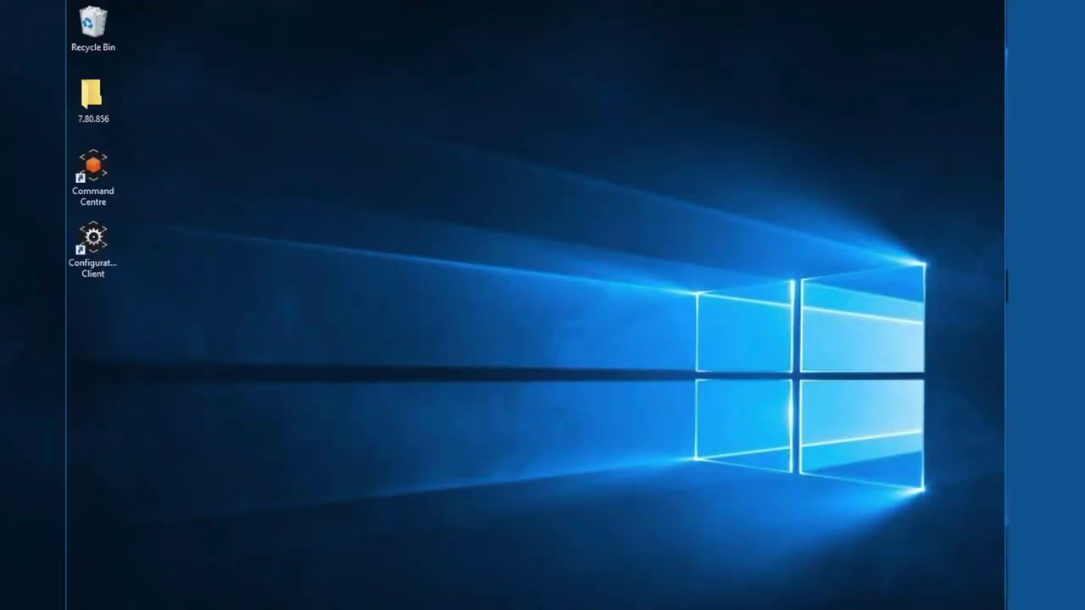
{"action": "double_click", "coordinate": [94, 244]}
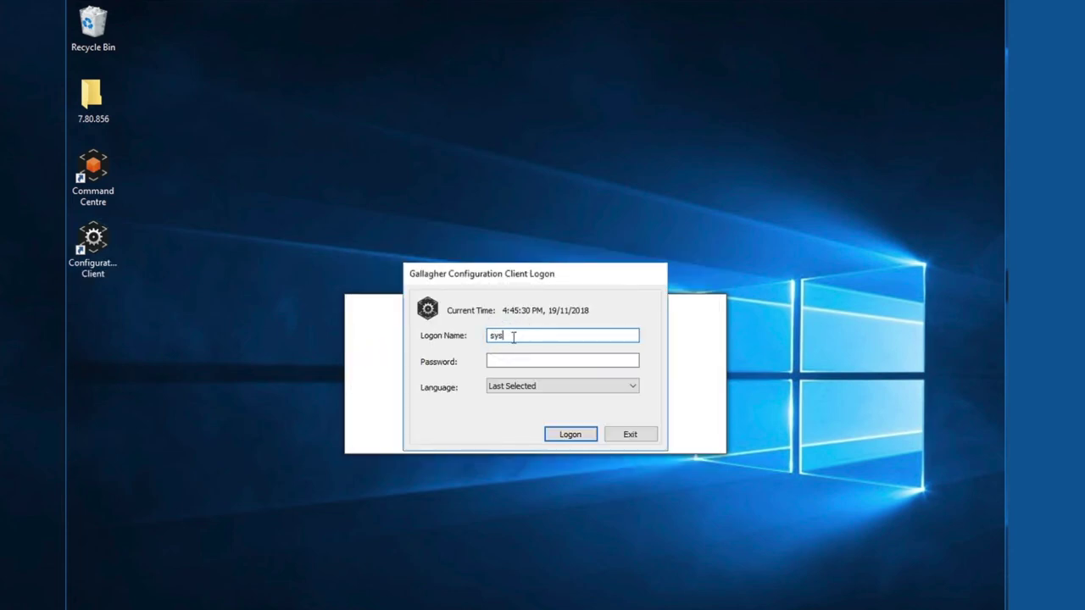
Log on to the Configuration Client with the system operator's logon name and password.
{"action": "type", "text": "tem"}
{"action": "key", "text": "Tab"}
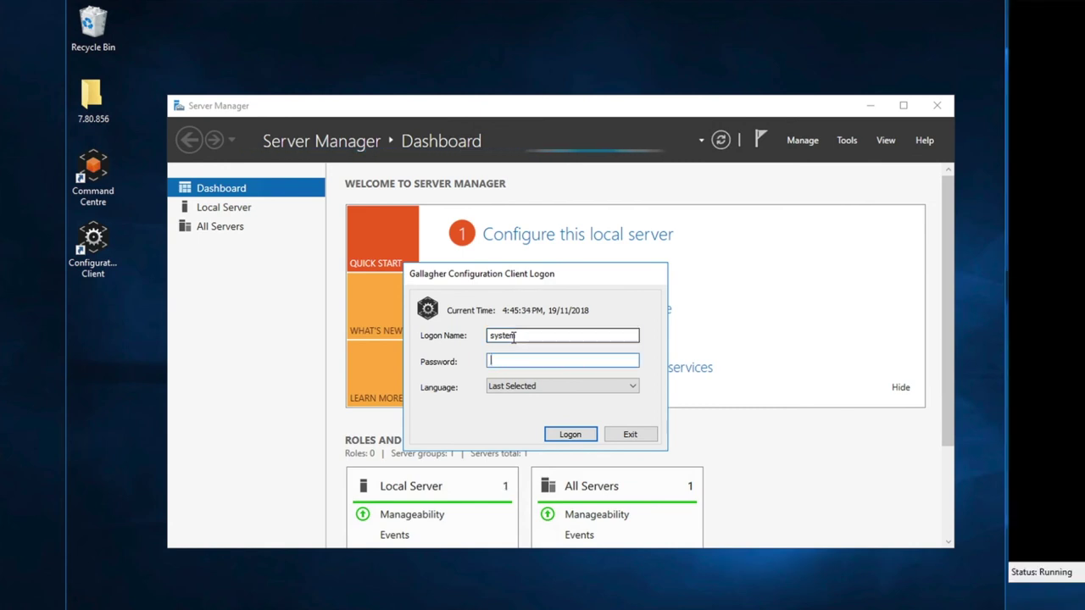
{"action": "type", "text": "*"}
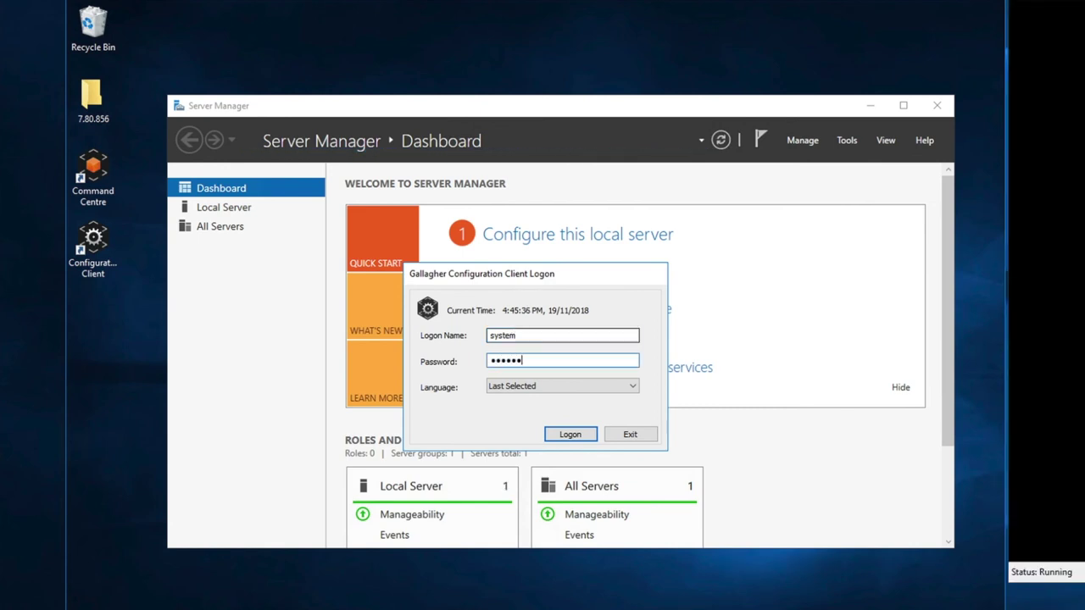
{"action": "type", "text": "***********"}
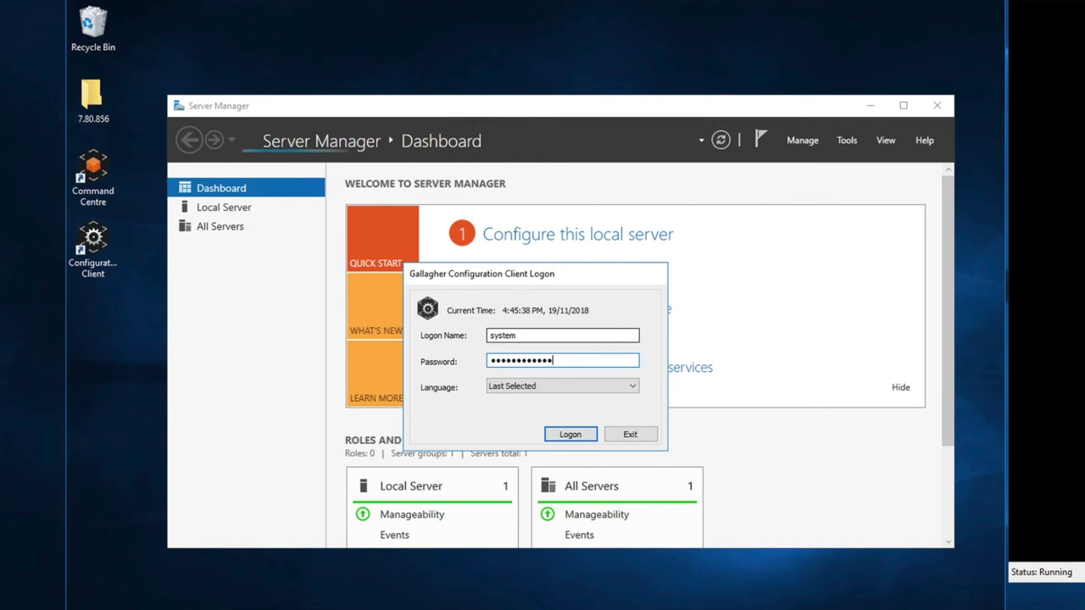
{"action": "key", "text": "Return"}
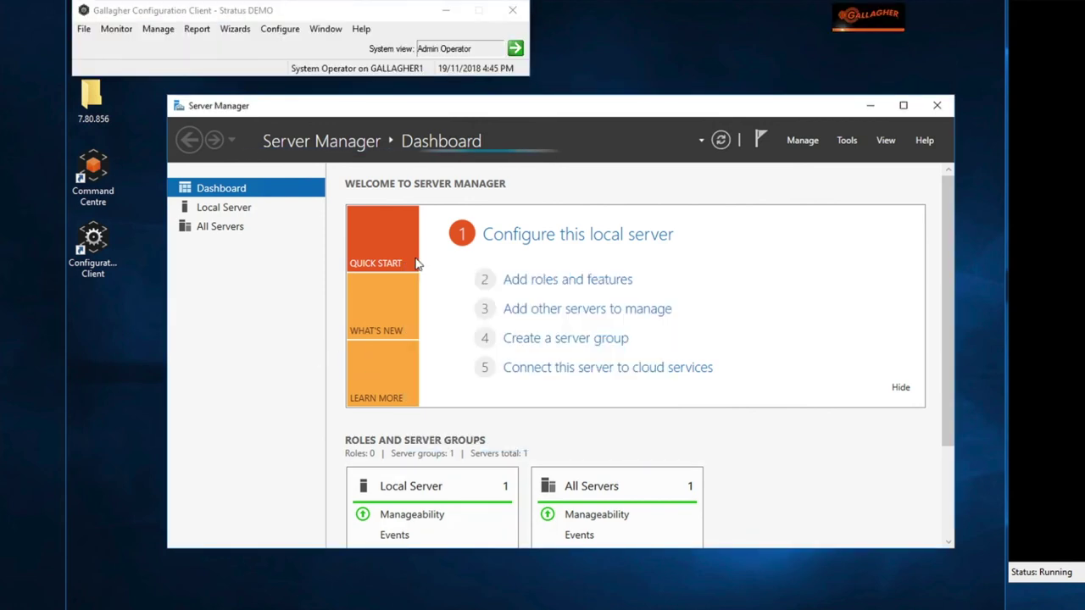
Open Manage > Cardholders and check that the renamed cardholder Kelly appears in the list.
{"action": "left_click", "coordinate": [158, 32]}
{"action": "left_click", "coordinate": [176, 42]}
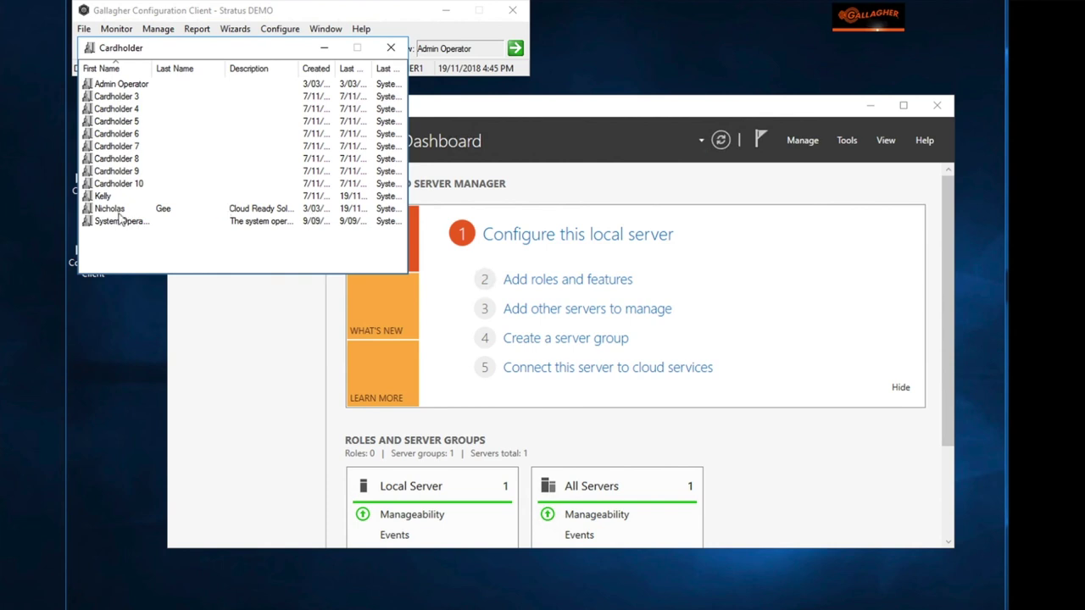
{"action": "left_click", "coordinate": [121, 209]}
{"action": "left_click", "coordinate": [119, 197]}
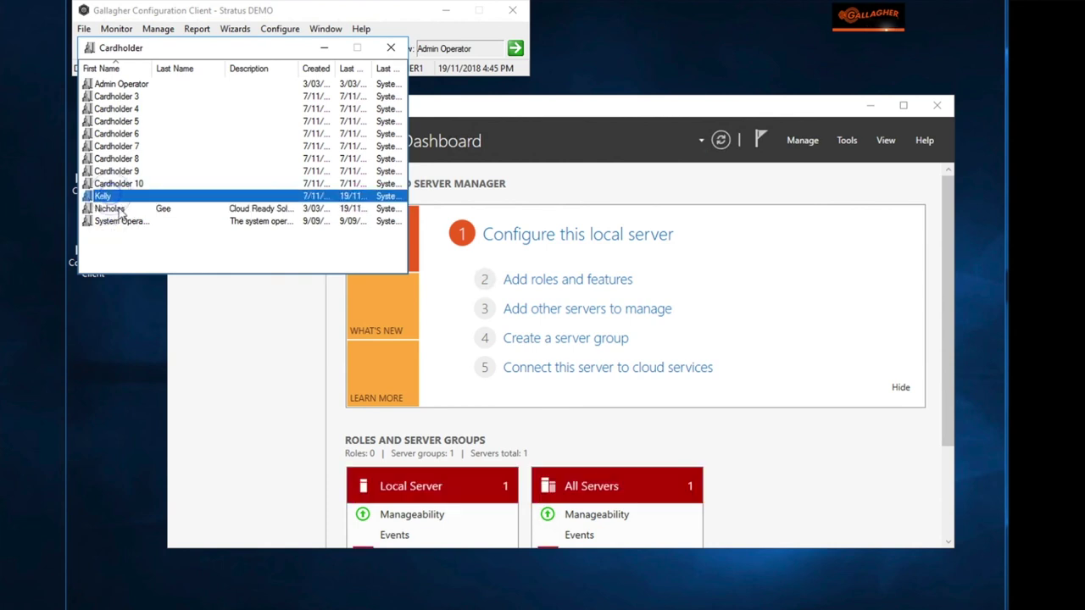
{"action": "left_click", "coordinate": [119, 209]}
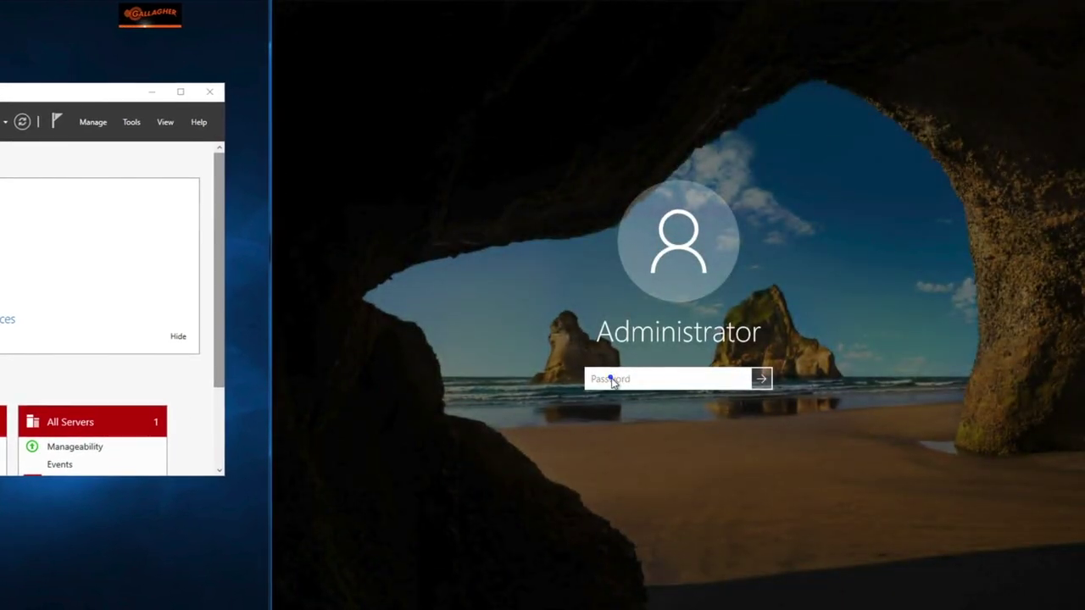
Sign in to the Gallagher2 VM as Administrator, re-entering the password after the incorrect-password error.
{"action": "type", "text": "**"}
{"action": "key", "text": "BackSpace"}
{"action": "key", "text": "BackSpace"}
{"action": "type", "text": "*"}
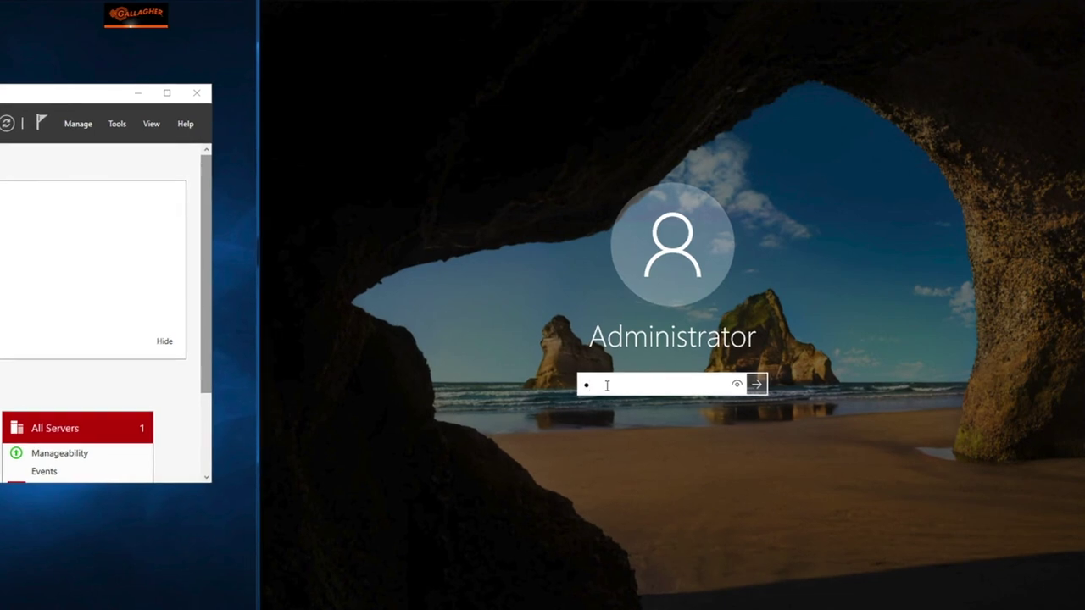
{"action": "type", "text": "**********"}
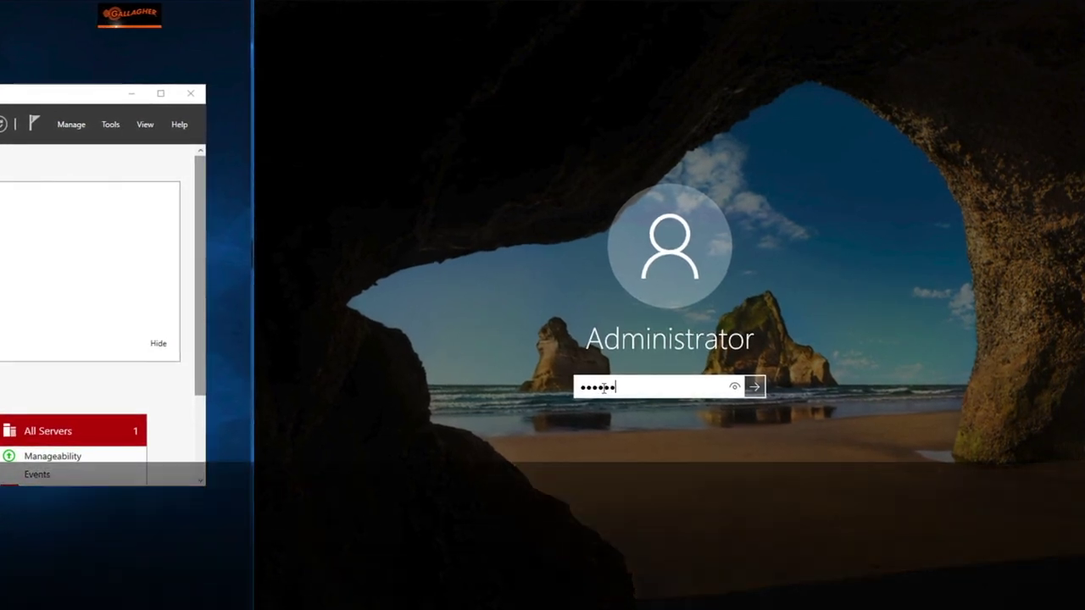
{"action": "key", "text": "Return"}
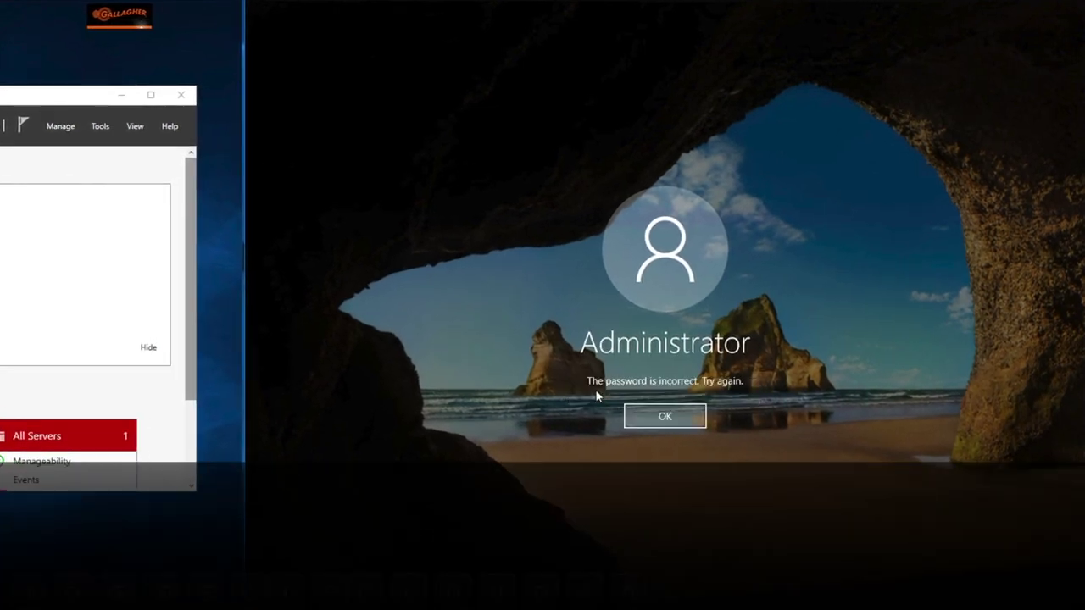
{"action": "left_click", "coordinate": [653, 419]}
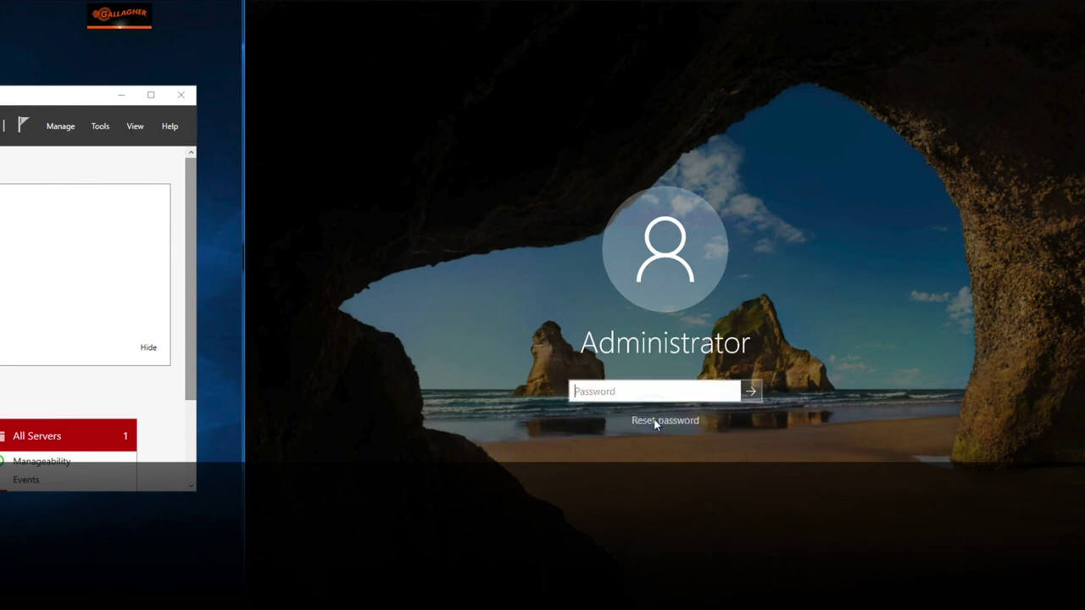
{"action": "type", "text": "***********"}
{"action": "key", "text": "Return"}
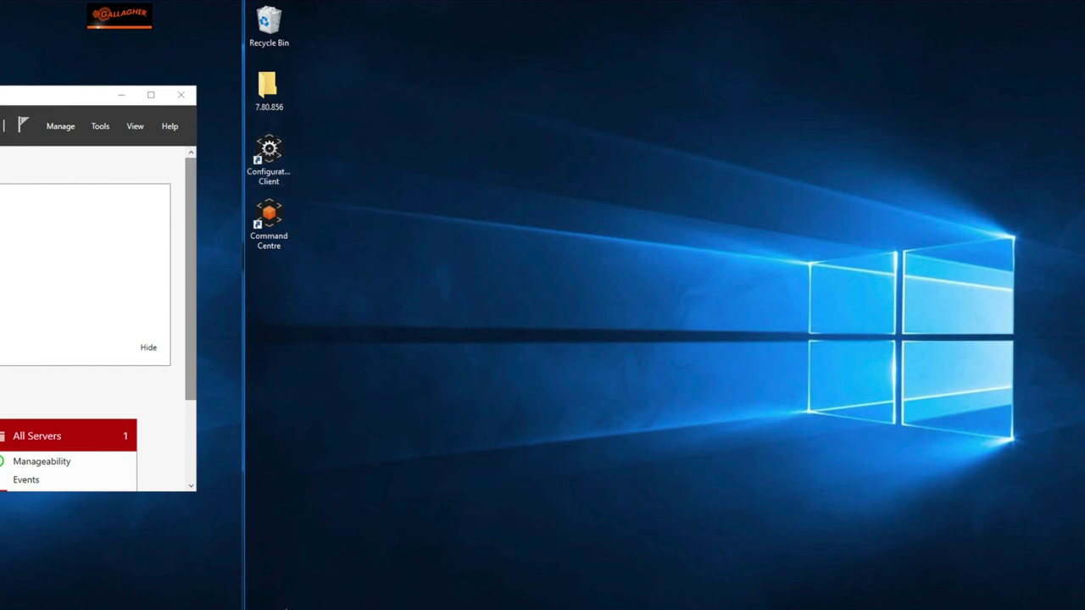
Launch the Arcserve RHA Overview Page from the Start menu's Arcserve group.
{"action": "key", "text": "super"}
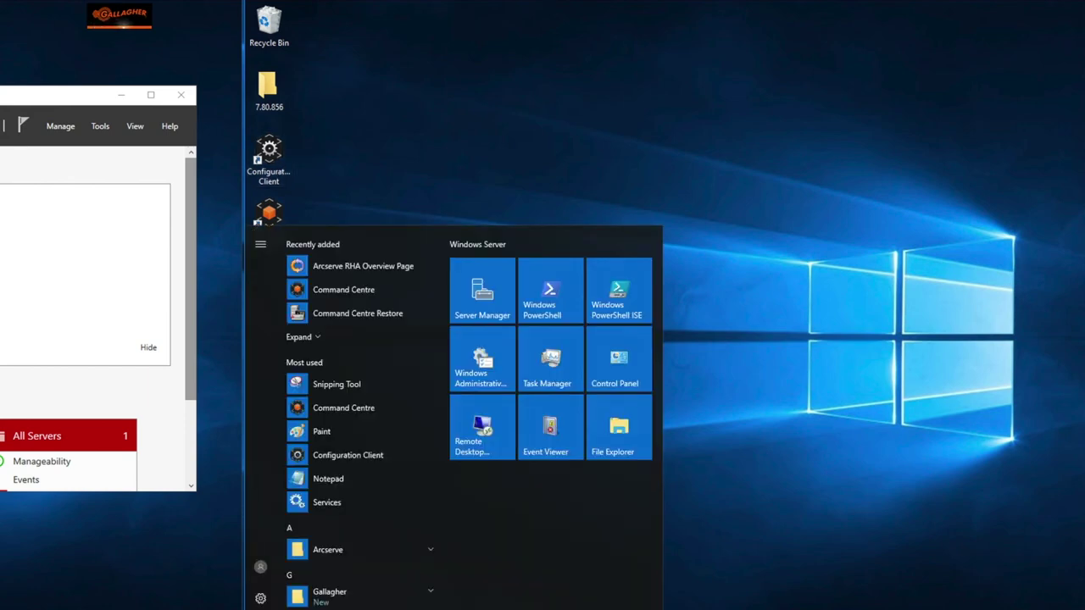
{"action": "left_click", "coordinate": [357, 550]}
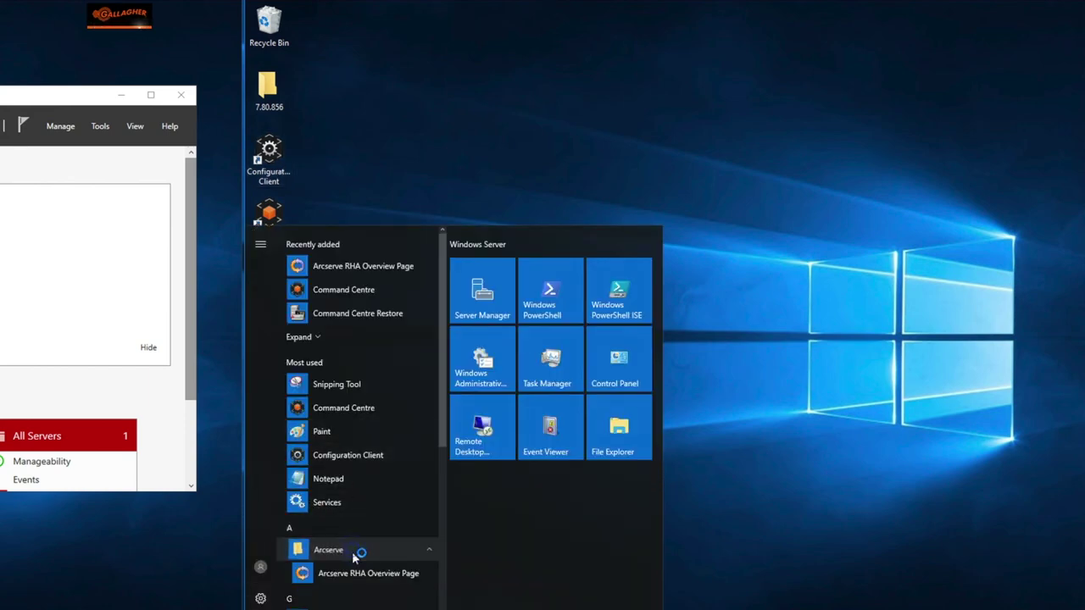
{"action": "left_click", "coordinate": [336, 576]}
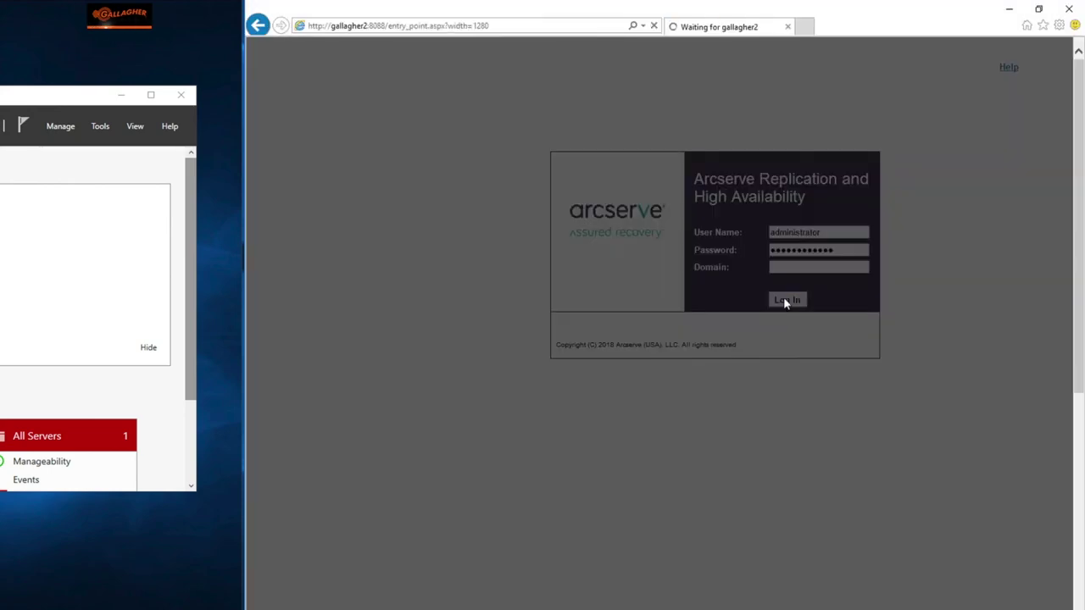
Log in to RHA, go to Scenario Management and run the Gallagher CC scenario, confirming the warning and run settings.
{"action": "left_click", "coordinate": [784, 303]}
{"action": "left_click", "coordinate": [356, 163]}
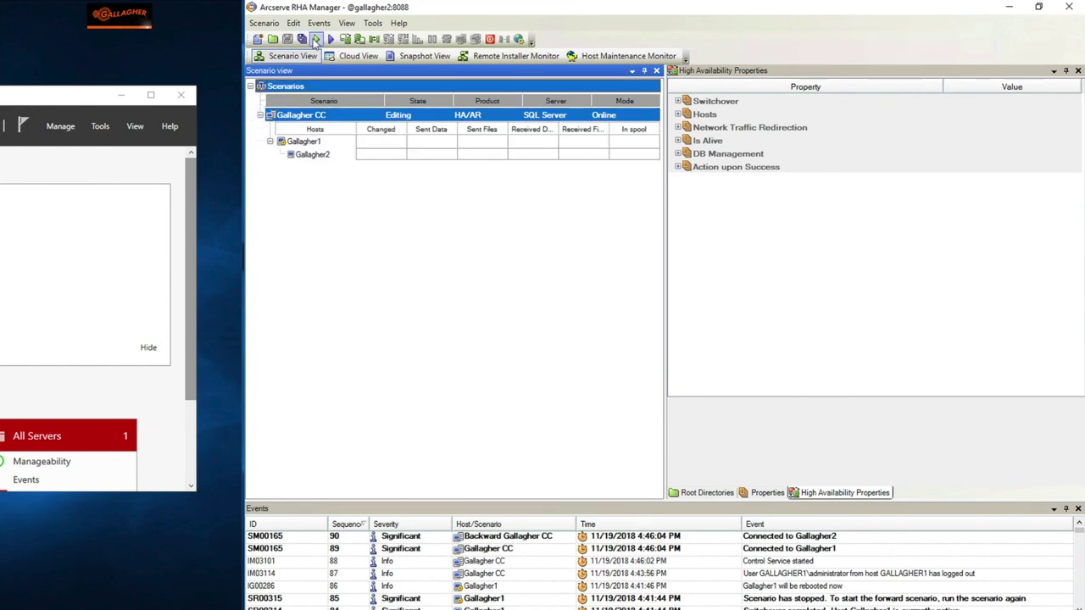
{"action": "left_click", "coordinate": [315, 39]}
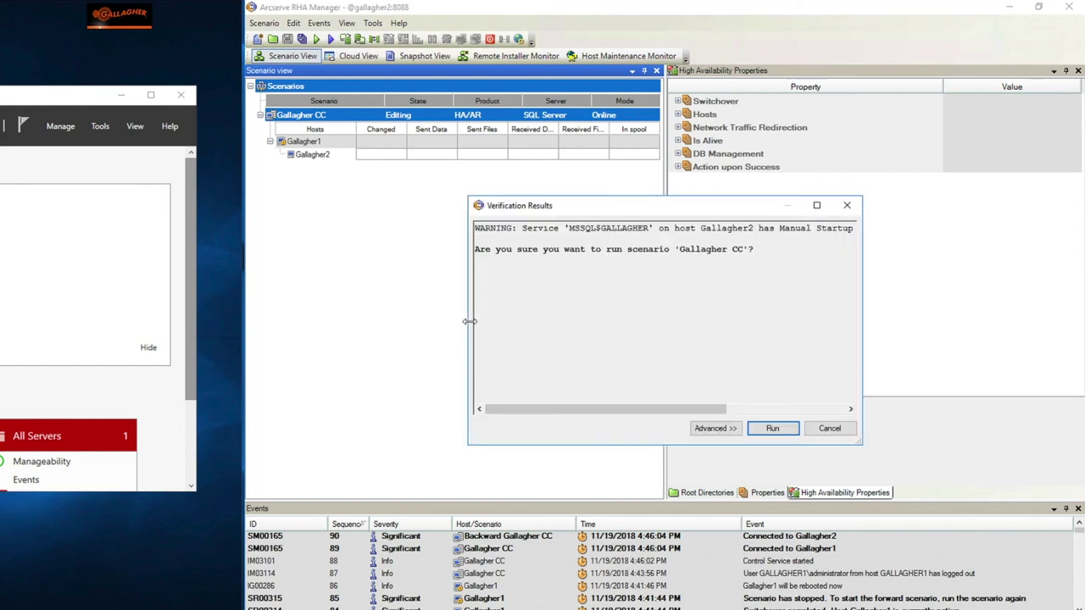
{"action": "left_click", "coordinate": [771, 429]}
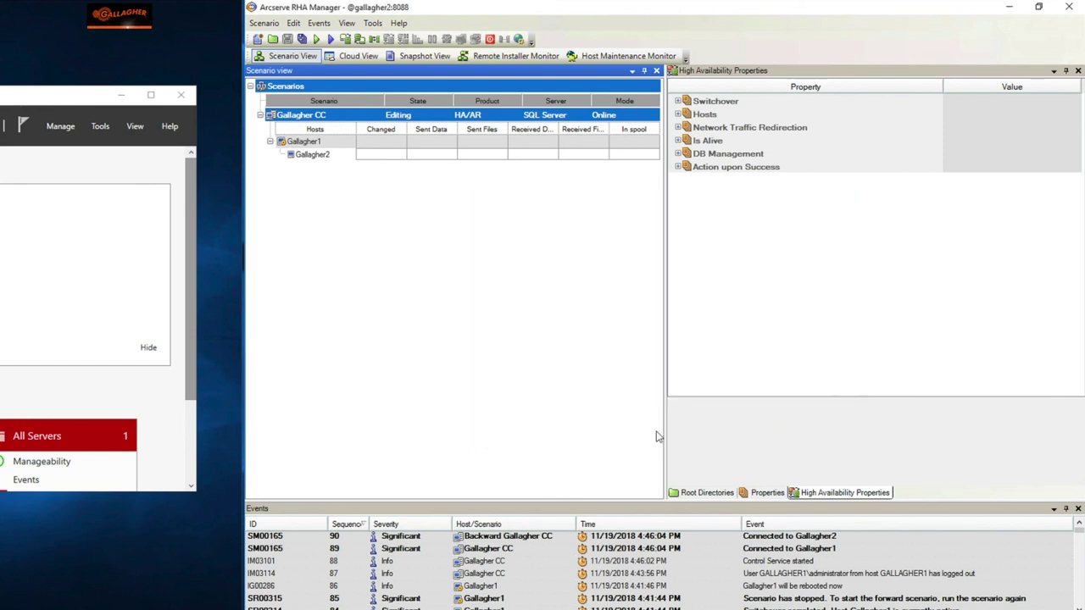
{"action": "left_click", "coordinate": [740, 389]}
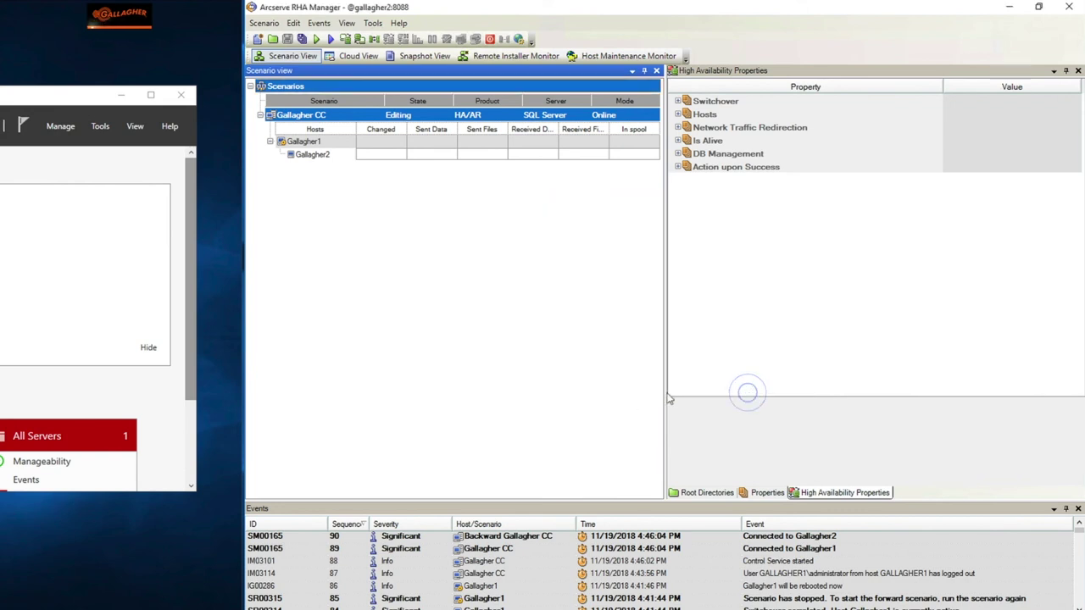